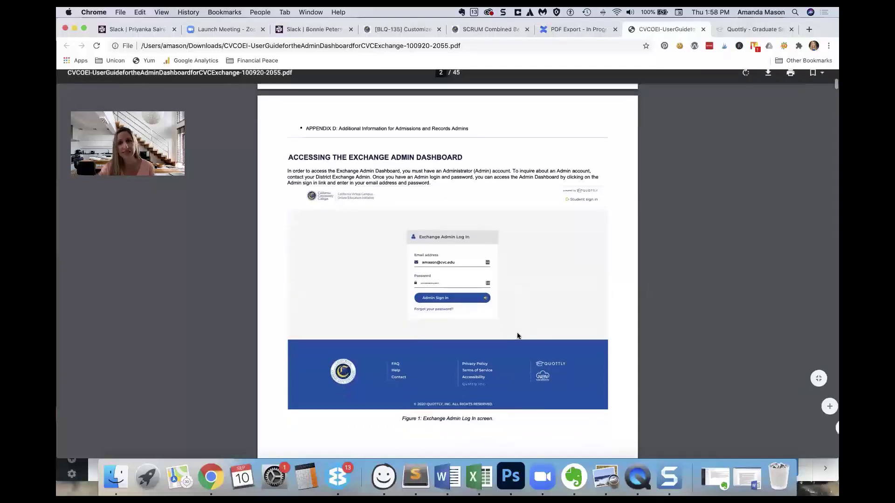
- Switch to the Quottly staging site and sign in as Exchange admin with the prefilled credentials
{"action": "scroll", "coordinate": [518, 336], "scroll_direction": "up", "scroll_amount": 1}
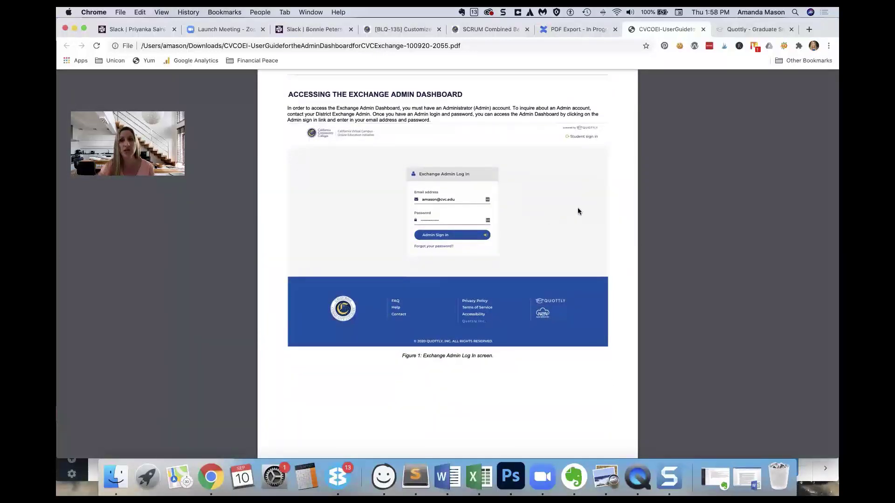
{"action": "left_click", "coordinate": [753, 29]}
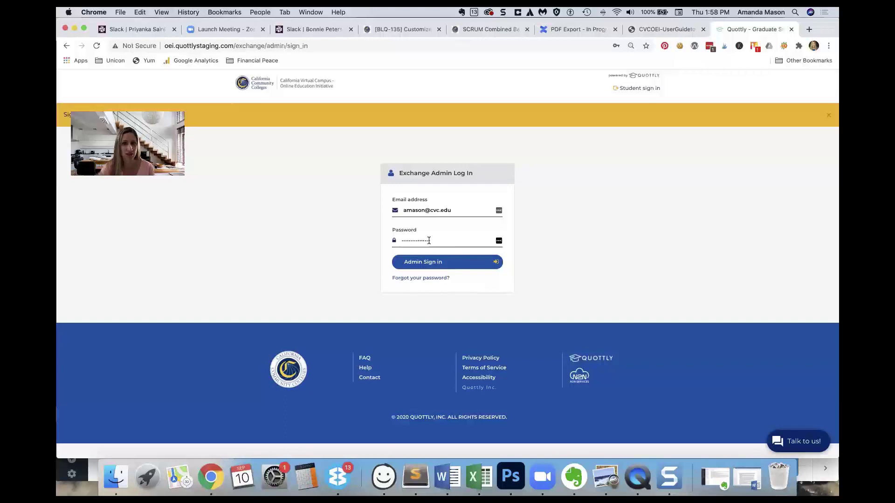
{"action": "left_click", "coordinate": [459, 262]}
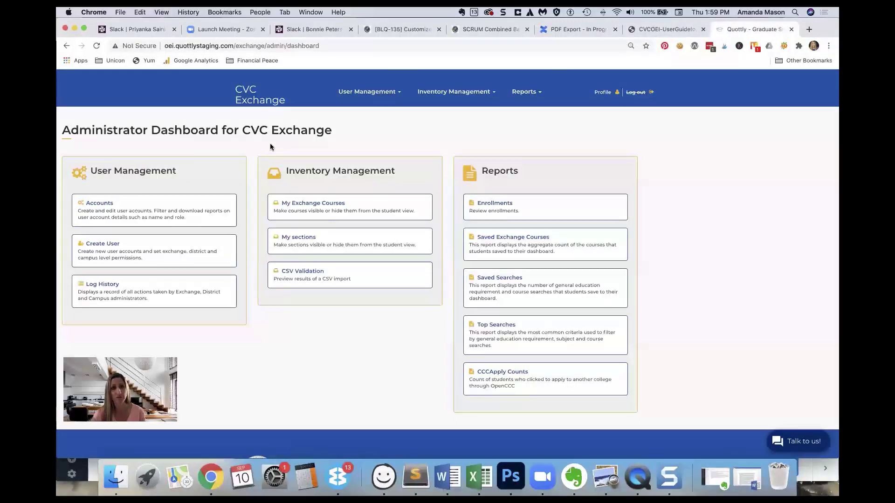
- Return to the admin user guide PDF and review the log-in figure and the Your Profile section
{"action": "left_click", "coordinate": [673, 30]}
{"action": "scroll", "coordinate": [491, 289], "scroll_direction": "down", "scroll_amount": 10}
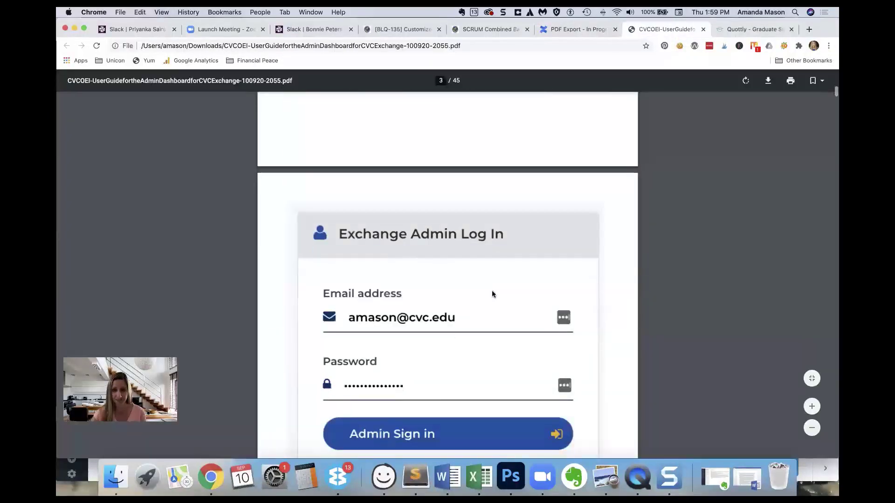
{"action": "scroll", "coordinate": [492, 293], "scroll_direction": "down", "scroll_amount": 3}
{"action": "scroll", "coordinate": [457, 259], "scroll_direction": "down", "scroll_amount": 3}
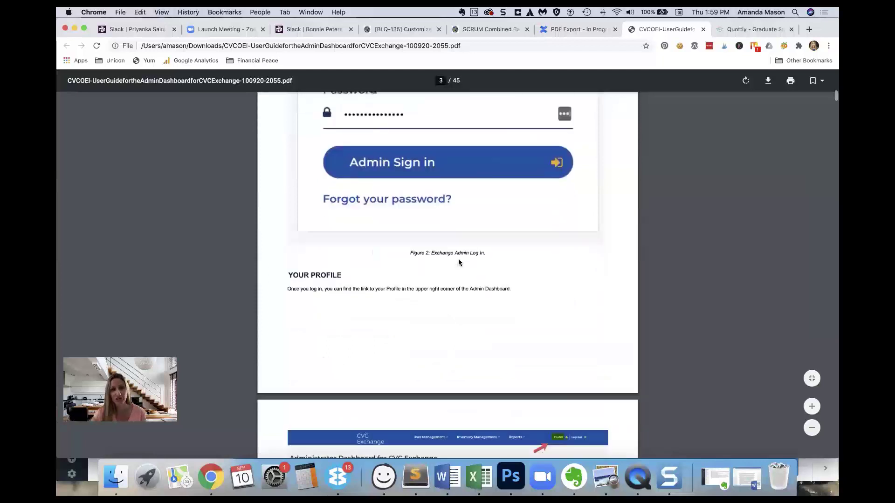
{"action": "scroll", "coordinate": [458, 262], "scroll_direction": "down", "scroll_amount": 4}
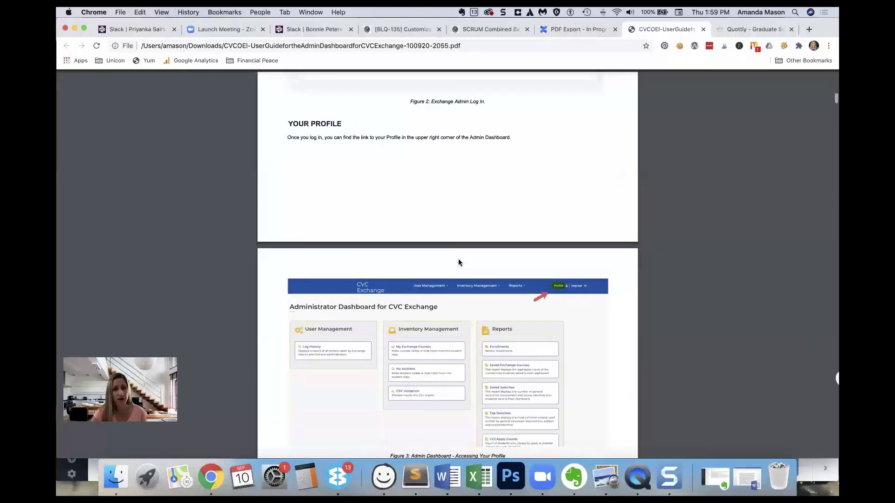
{"action": "scroll", "coordinate": [459, 262], "scroll_direction": "down", "scroll_amount": 1}
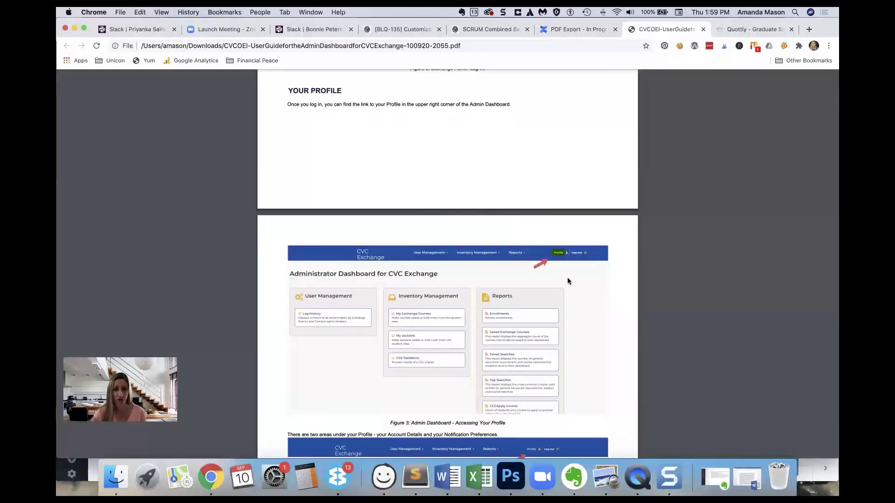
- On the Exchange site's Profile page, enable Allow notifications and look at the notification frequency choices
{"action": "left_click", "coordinate": [761, 30]}
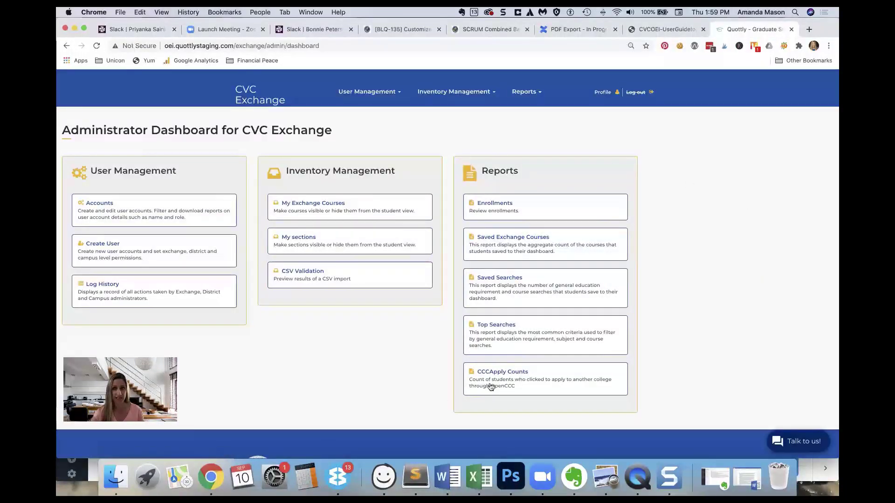
{"action": "left_click", "coordinate": [601, 93]}
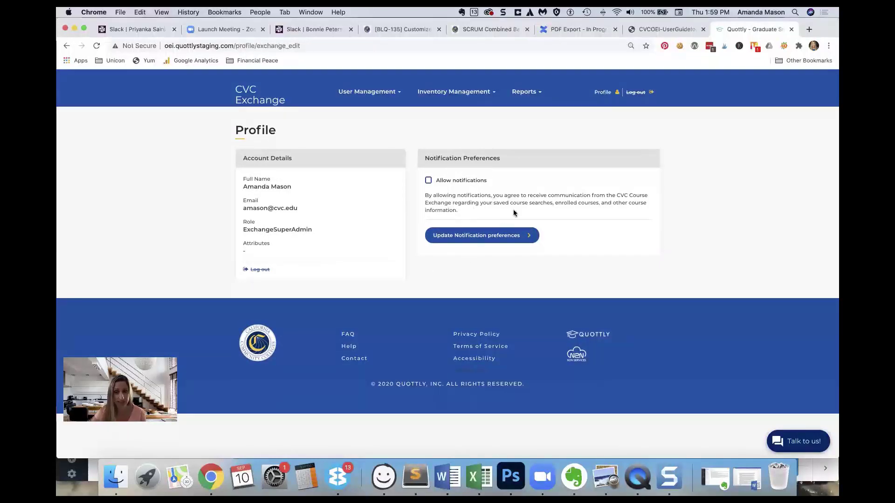
{"action": "left_click", "coordinate": [428, 182]}
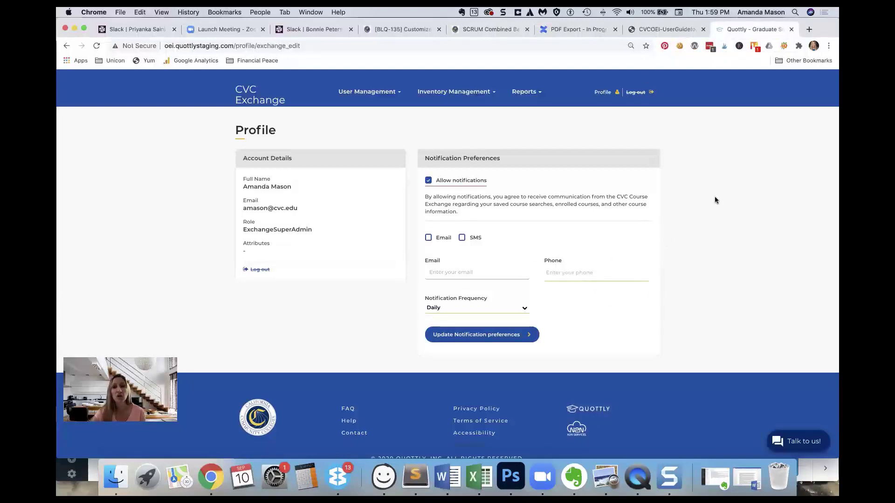
{"action": "scroll", "coordinate": [521, 307], "scroll_direction": "down", "scroll_amount": 1}
{"action": "left_click", "coordinate": [525, 306]}
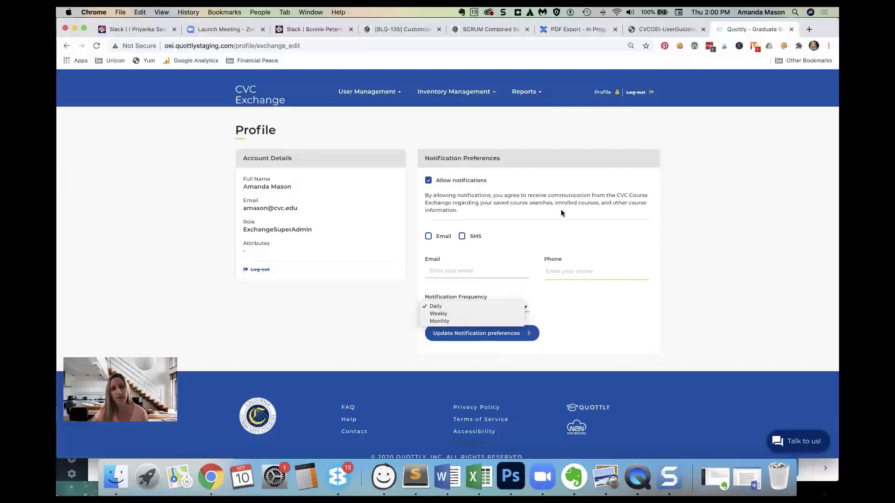
{"action": "left_click", "coordinate": [670, 29]}
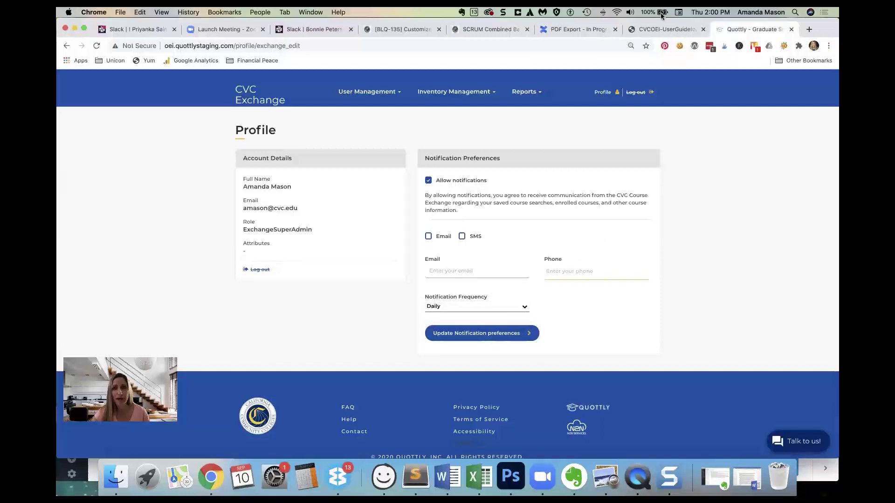
- Go back to the user guide PDF and review its Account Details and Notification Preferences sections
{"action": "left_click", "coordinate": [666, 29]}
{"action": "scroll", "coordinate": [527, 347], "scroll_direction": "down", "scroll_amount": 2}
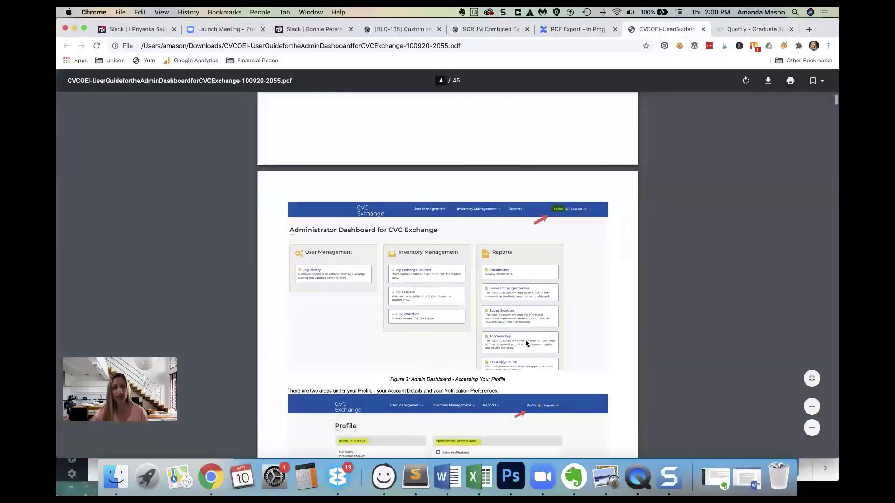
{"action": "scroll", "coordinate": [530, 332], "scroll_direction": "down", "scroll_amount": 3}
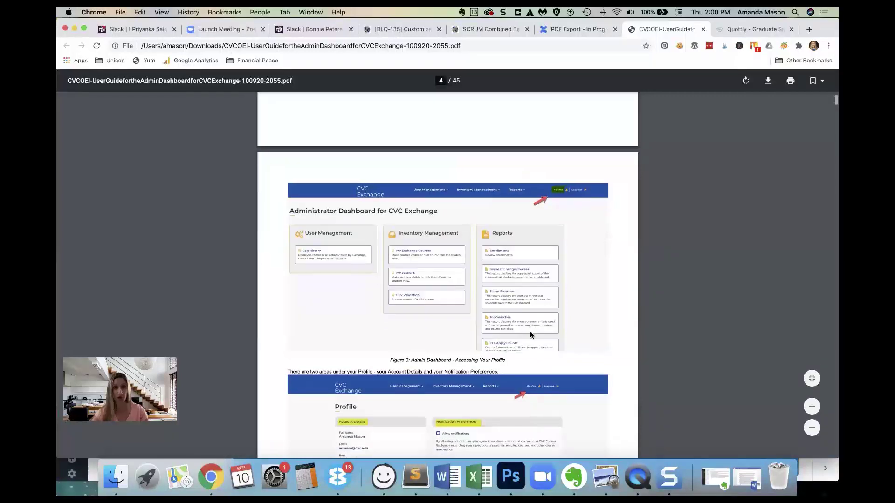
{"action": "scroll", "coordinate": [530, 334], "scroll_direction": "down", "scroll_amount": 5}
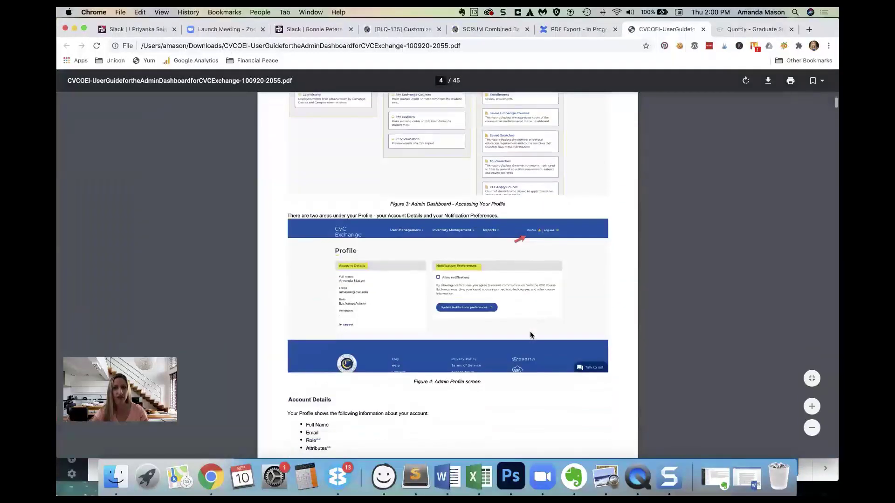
{"action": "scroll", "coordinate": [530, 334], "scroll_direction": "down", "scroll_amount": 2}
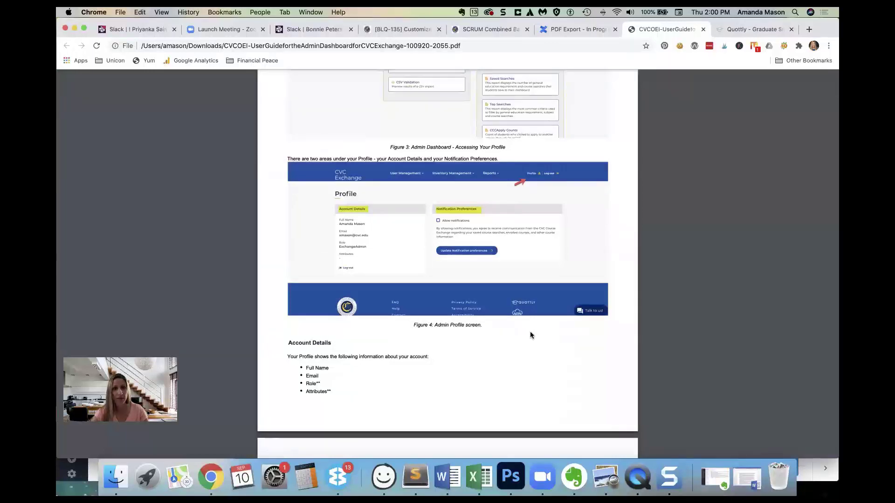
{"action": "scroll", "coordinate": [531, 335], "scroll_direction": "down", "scroll_amount": 8}
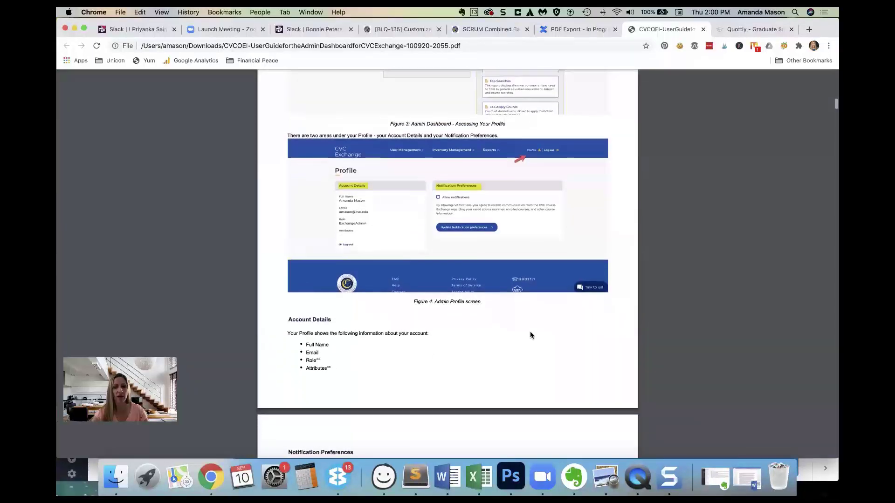
{"action": "scroll", "coordinate": [530, 334], "scroll_direction": "down", "scroll_amount": 3}
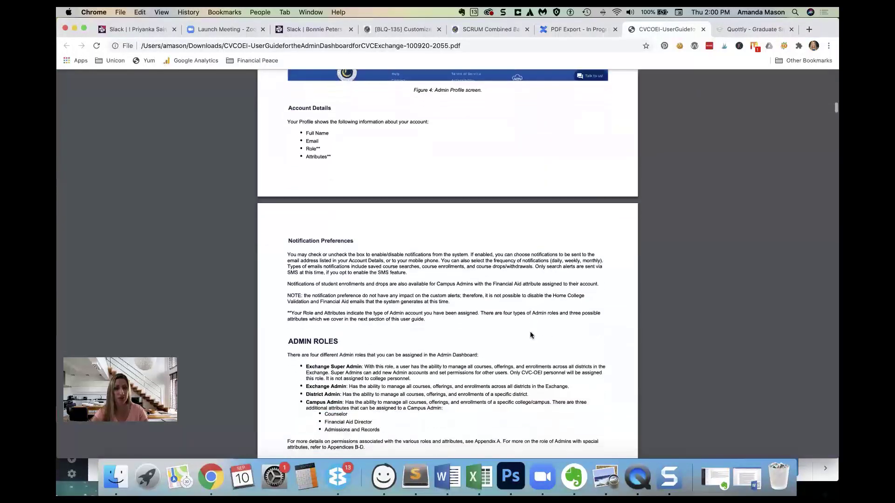
- Read the Admin Roles section of the guide, covering the admin roles and the Campus Admin attributes
{"action": "scroll", "coordinate": [530, 335], "scroll_direction": "down", "scroll_amount": 1}
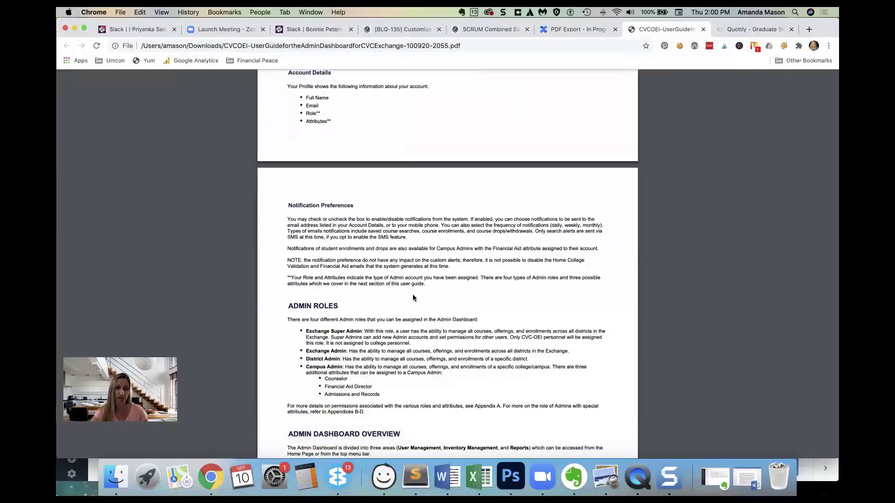
{"action": "scroll", "coordinate": [506, 336], "scroll_direction": "down", "scroll_amount": 3}
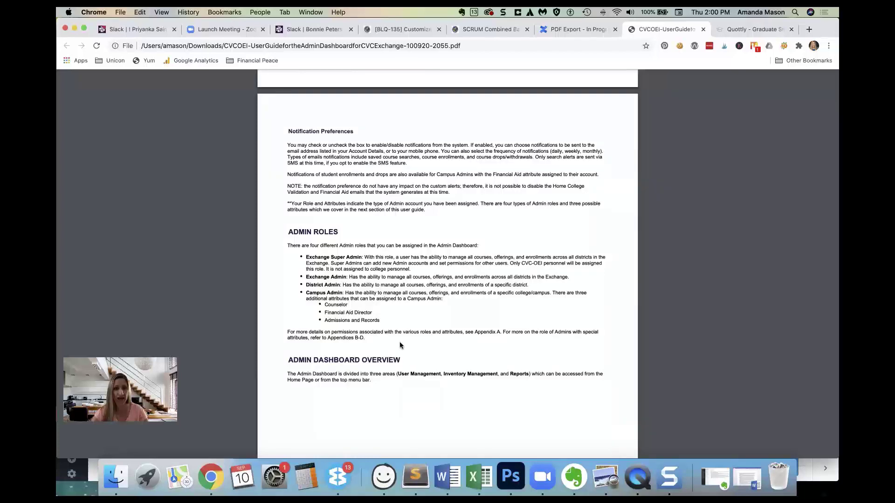
{"action": "scroll", "coordinate": [308, 273], "scroll_direction": "down", "scroll_amount": 2}
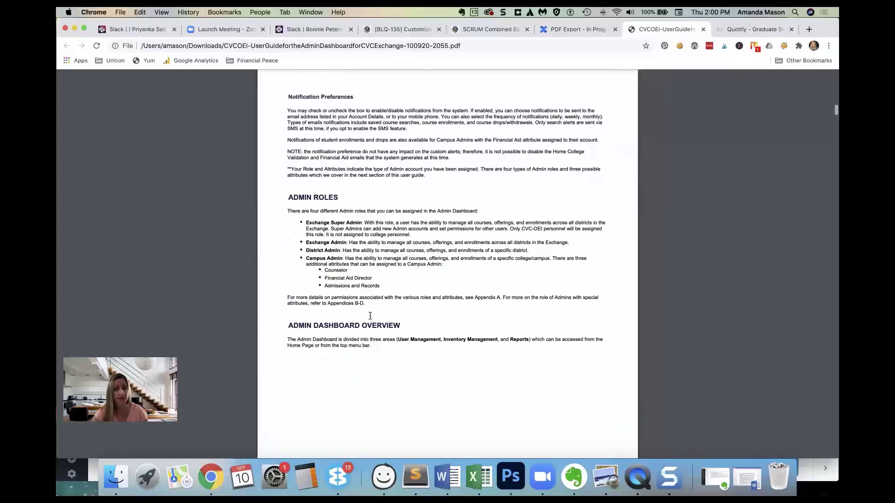
{"action": "scroll", "coordinate": [327, 229], "scroll_direction": "down", "scroll_amount": 1}
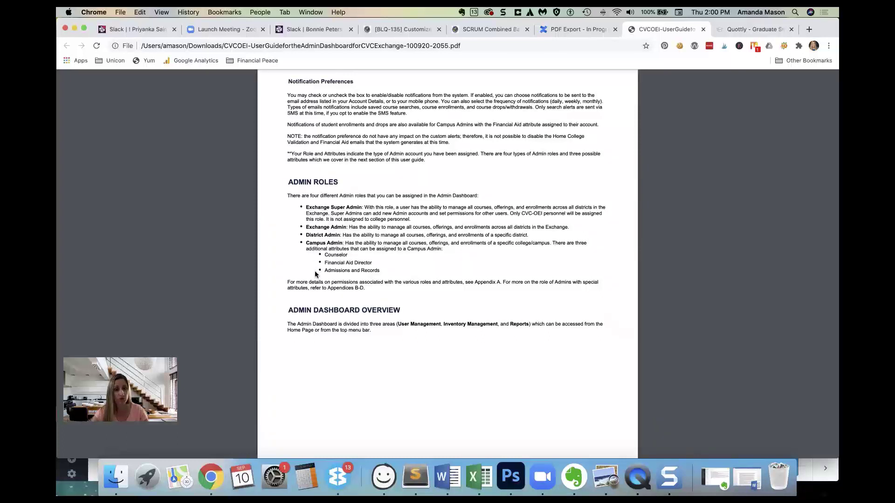
{"action": "scroll", "coordinate": [316, 274], "scroll_direction": "up", "scroll_amount": 1}
{"action": "scroll", "coordinate": [411, 252], "scroll_direction": "down", "scroll_amount": 1}
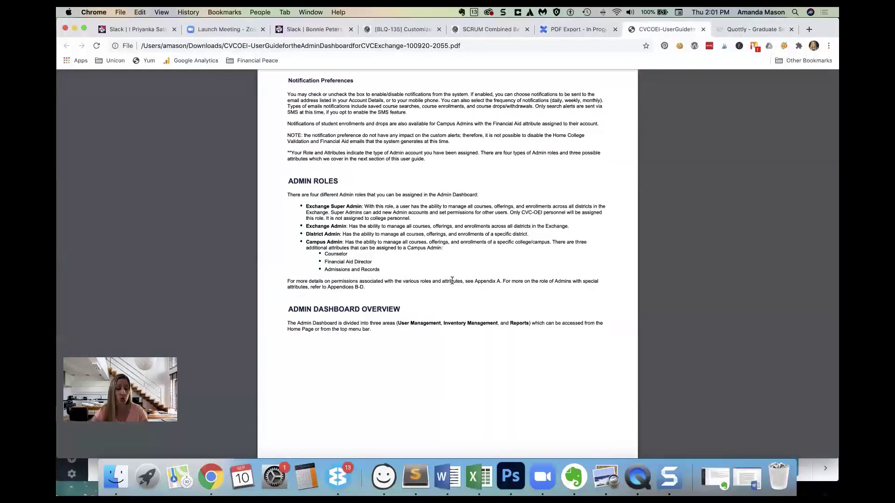
- Review the guide's Admin Dashboard Overview, then show the User Management options on the Exchange site
{"action": "scroll", "coordinate": [446, 296], "scroll_direction": "down", "scroll_amount": 4}
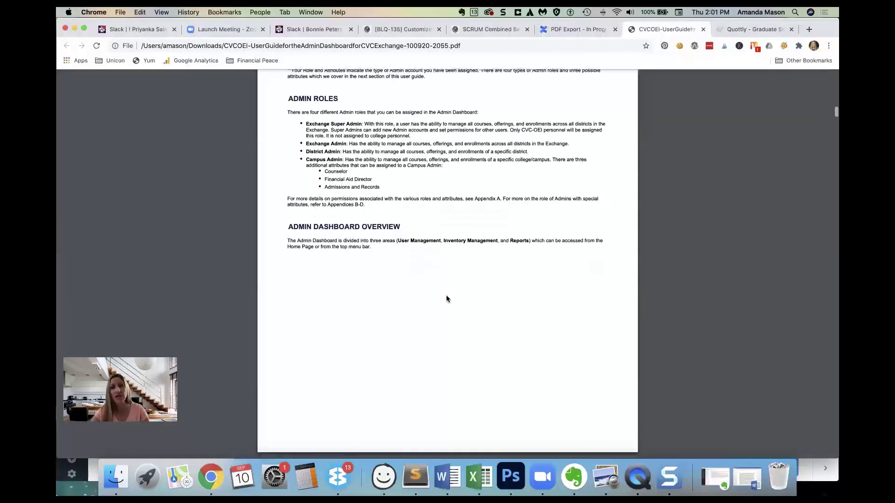
{"action": "scroll", "coordinate": [446, 299], "scroll_direction": "down", "scroll_amount": 2}
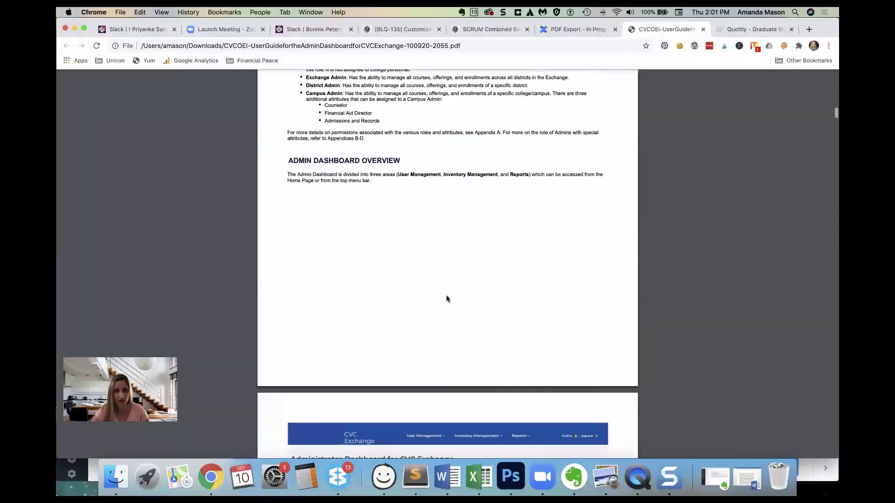
{"action": "scroll", "coordinate": [445, 299], "scroll_direction": "down", "scroll_amount": 6}
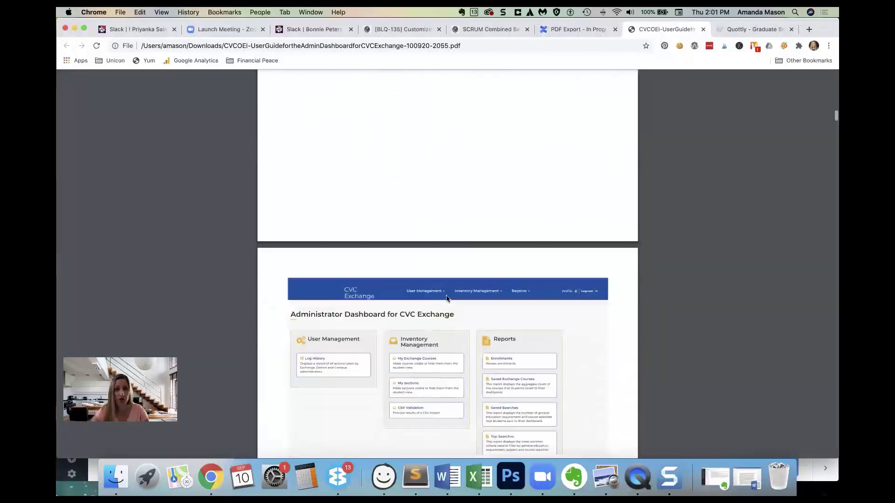
{"action": "scroll", "coordinate": [446, 299], "scroll_direction": "down", "scroll_amount": 7}
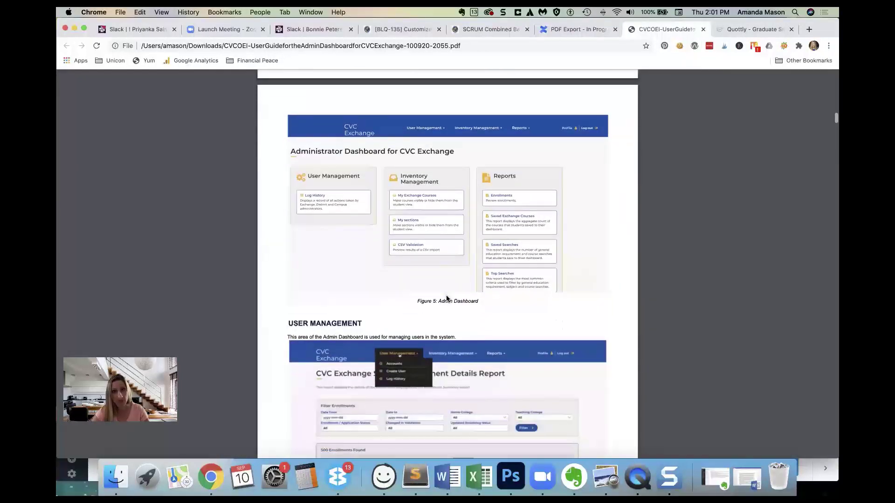
{"action": "scroll", "coordinate": [445, 299], "scroll_direction": "down", "scroll_amount": 1}
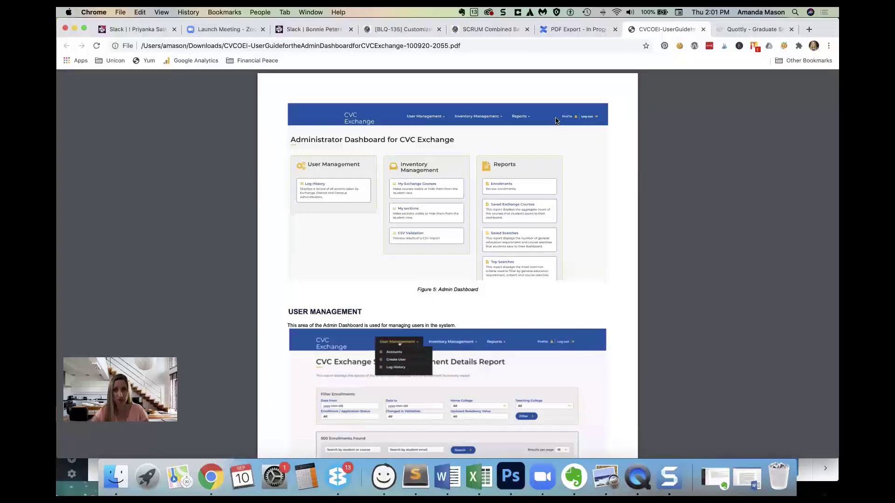
{"action": "left_click", "coordinate": [736, 29]}
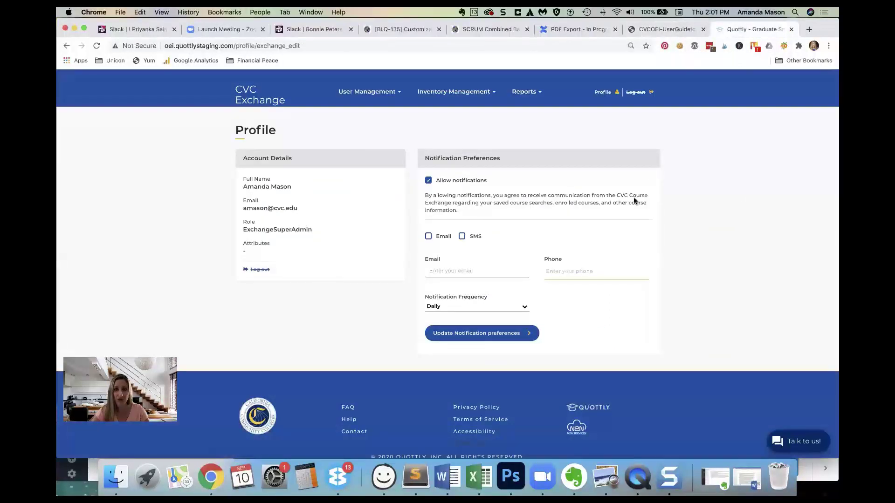
{"action": "left_click", "coordinate": [385, 93]}
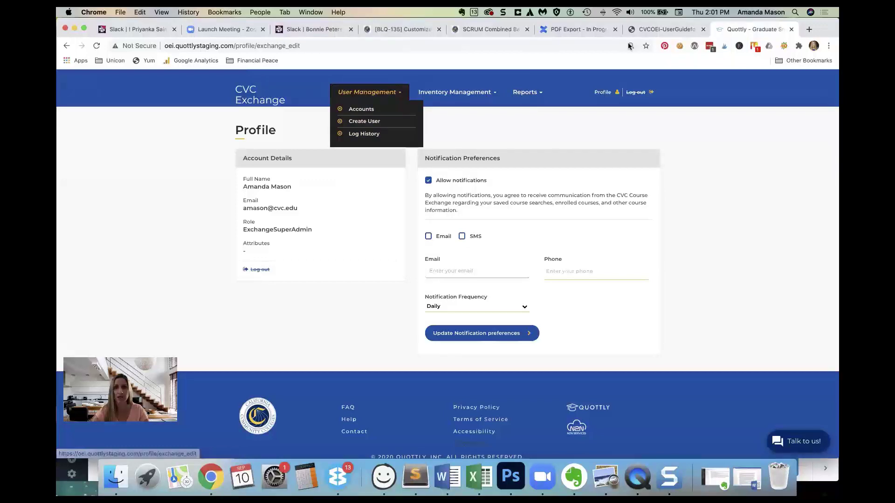
- Return to the guide and read the User Management section through the Accounts screen description
{"action": "left_click", "coordinate": [639, 29]}
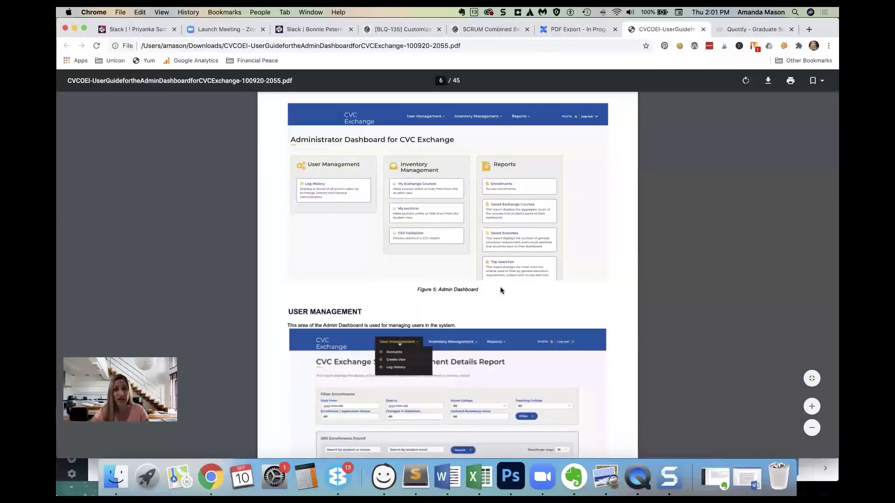
{"action": "scroll", "coordinate": [539, 306], "scroll_direction": "down", "scroll_amount": 3}
{"action": "scroll", "coordinate": [540, 308], "scroll_direction": "down", "scroll_amount": 5}
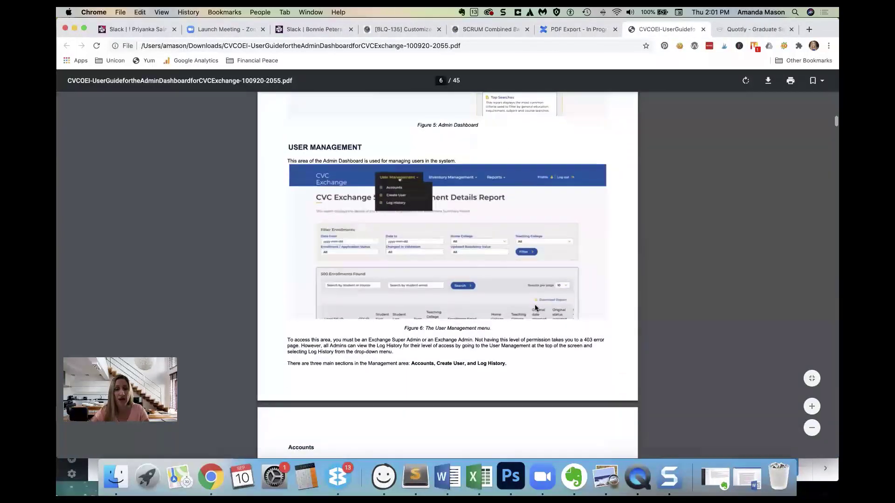
{"action": "scroll", "coordinate": [522, 333], "scroll_direction": "down", "scroll_amount": 4}
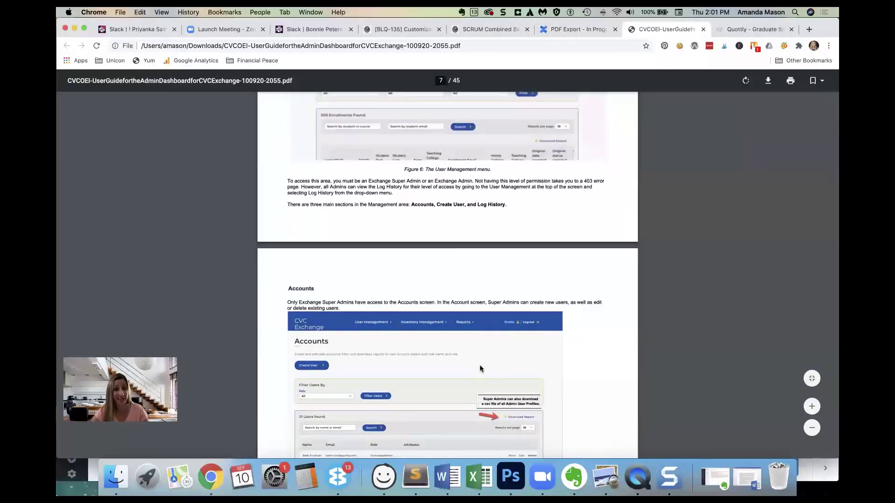
{"action": "scroll", "coordinate": [479, 365], "scroll_direction": "down", "scroll_amount": 1}
{"action": "scroll", "coordinate": [479, 367], "scroll_direction": "down", "scroll_amount": 3}
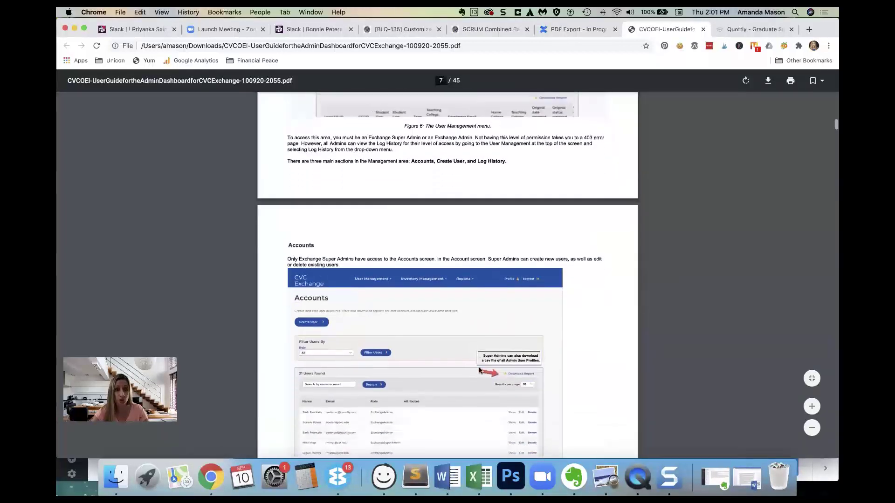
{"action": "scroll", "coordinate": [480, 369], "scroll_direction": "down", "scroll_amount": 2}
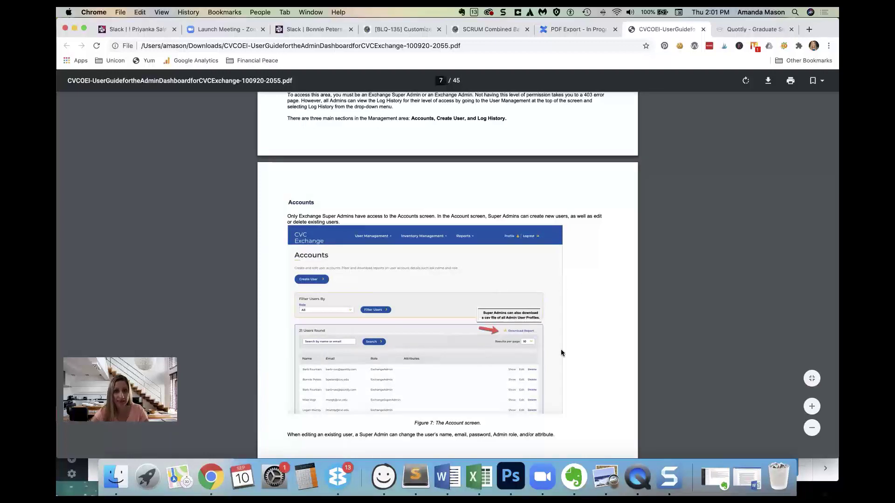
- Read the rest of the guide's Accounts section and examine the Editing User form for existing Admin users
{"action": "scroll", "coordinate": [530, 351], "scroll_direction": "down", "scroll_amount": 4}
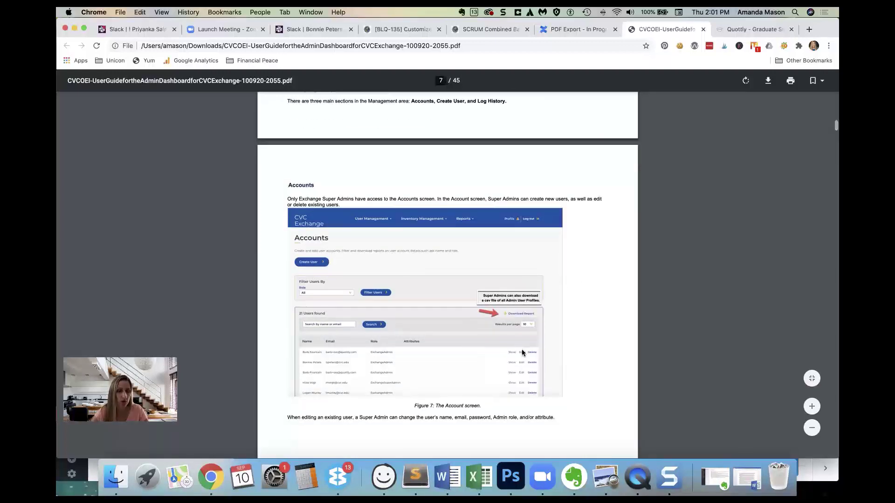
{"action": "scroll", "coordinate": [496, 360], "scroll_direction": "down", "scroll_amount": 6}
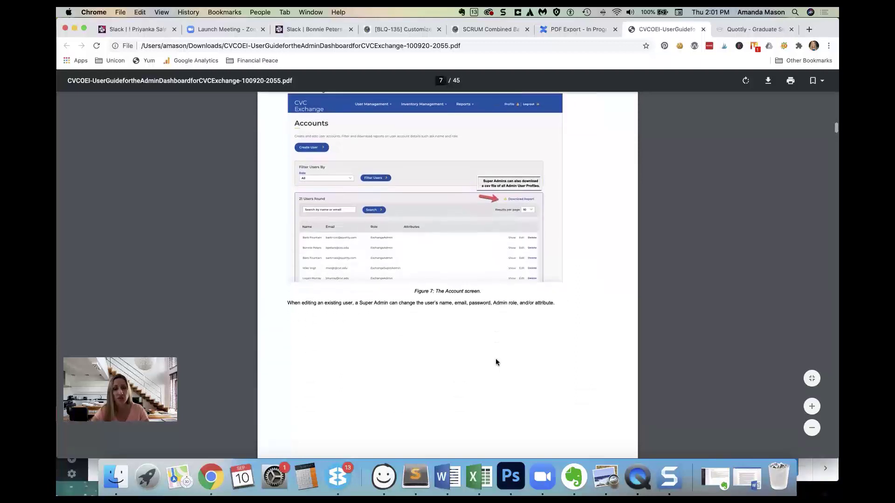
{"action": "scroll", "coordinate": [495, 361], "scroll_direction": "down", "scroll_amount": 2}
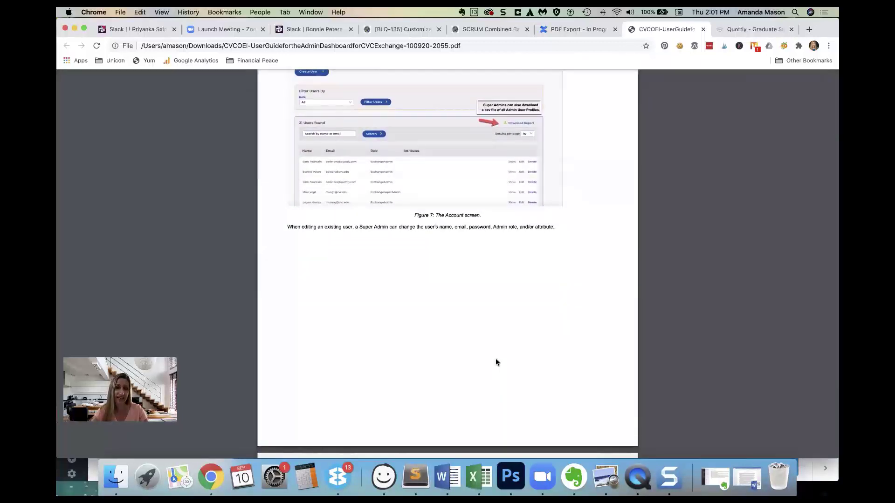
{"action": "scroll", "coordinate": [496, 360], "scroll_direction": "down", "scroll_amount": 1}
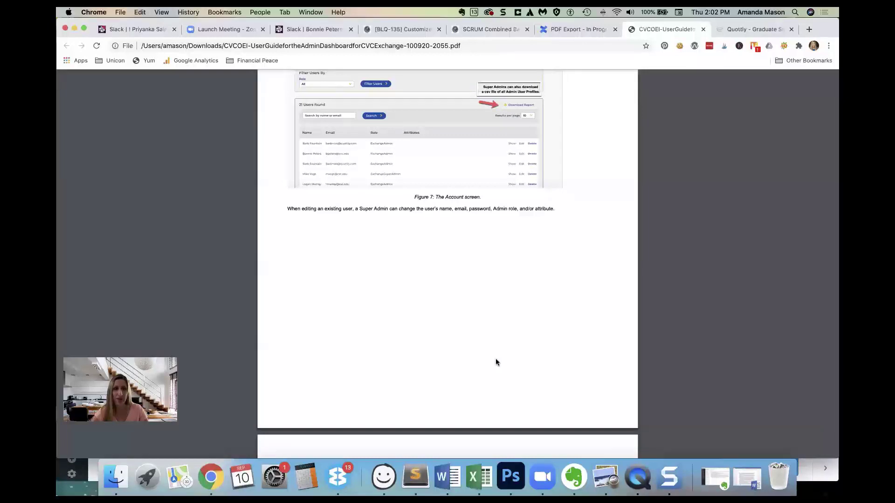
{"action": "scroll", "coordinate": [496, 362], "scroll_direction": "down", "scroll_amount": 15}
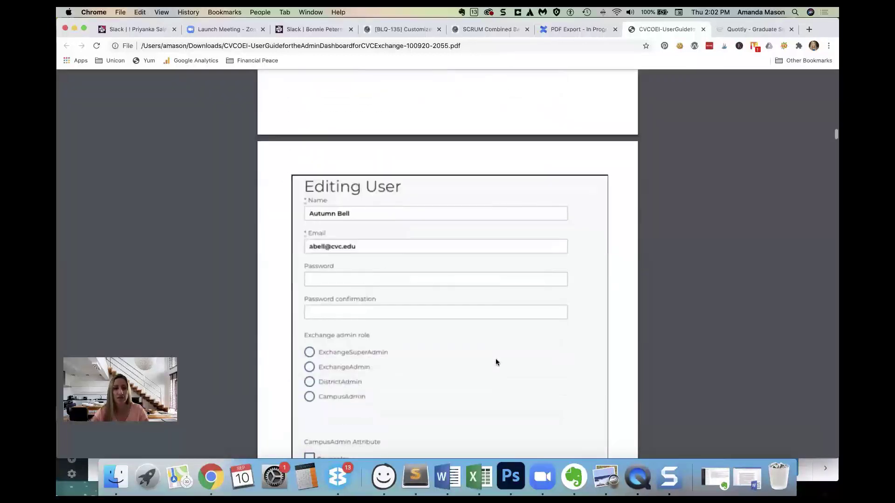
{"action": "scroll", "coordinate": [496, 362], "scroll_direction": "down", "scroll_amount": 5}
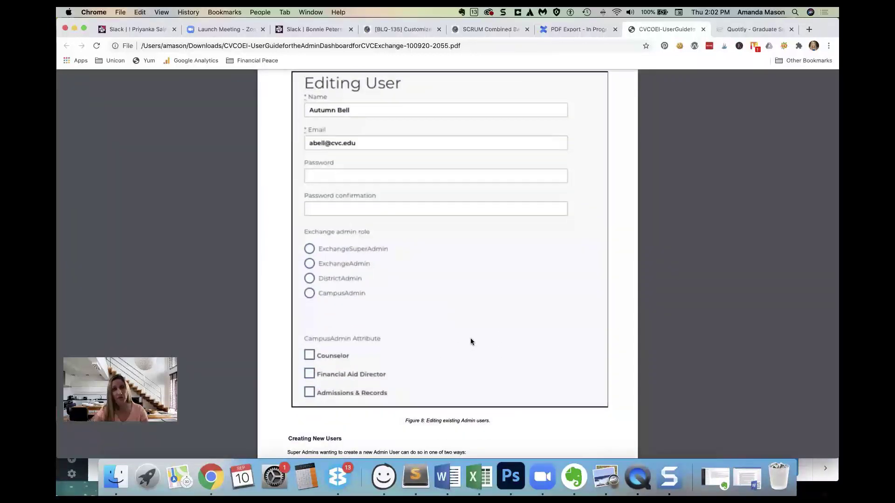
{"action": "scroll", "coordinate": [479, 328], "scroll_direction": "up", "scroll_amount": 3}
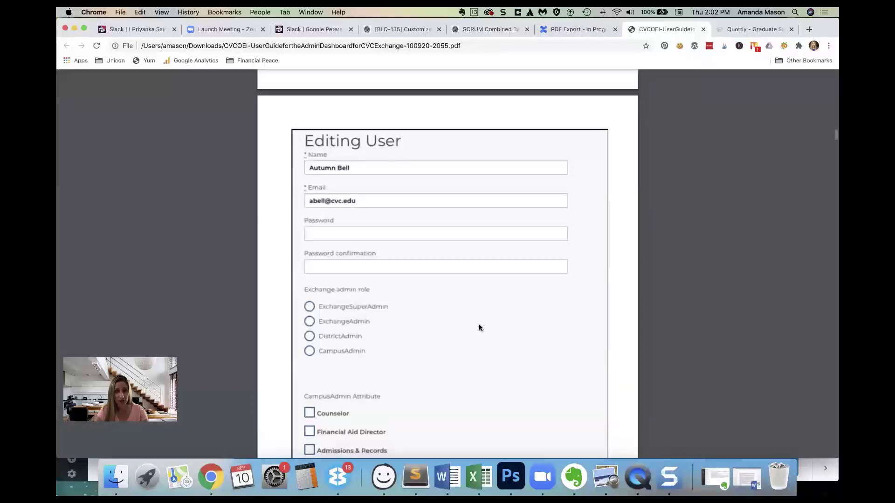
{"action": "scroll", "coordinate": [415, 354], "scroll_direction": "down", "scroll_amount": 3}
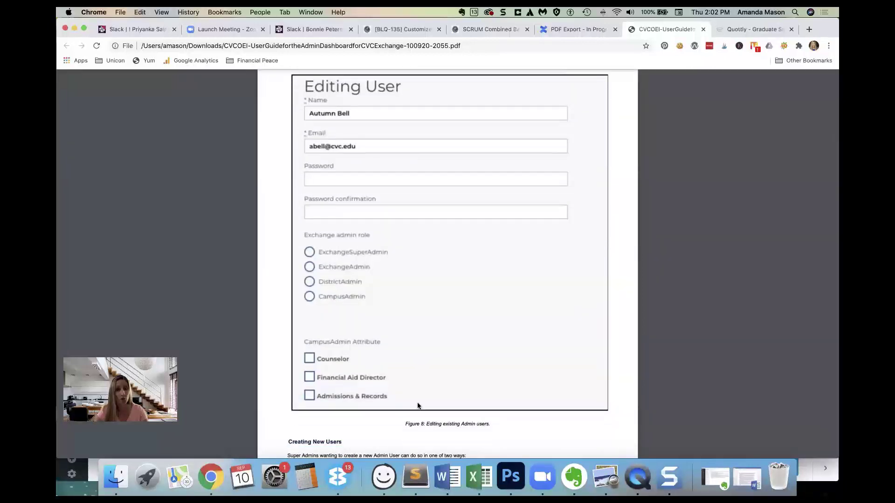
- Read the guide's Creating New Users section, covering both ways to reach the Create User screen
{"action": "scroll", "coordinate": [485, 379], "scroll_direction": "down", "scroll_amount": 5}
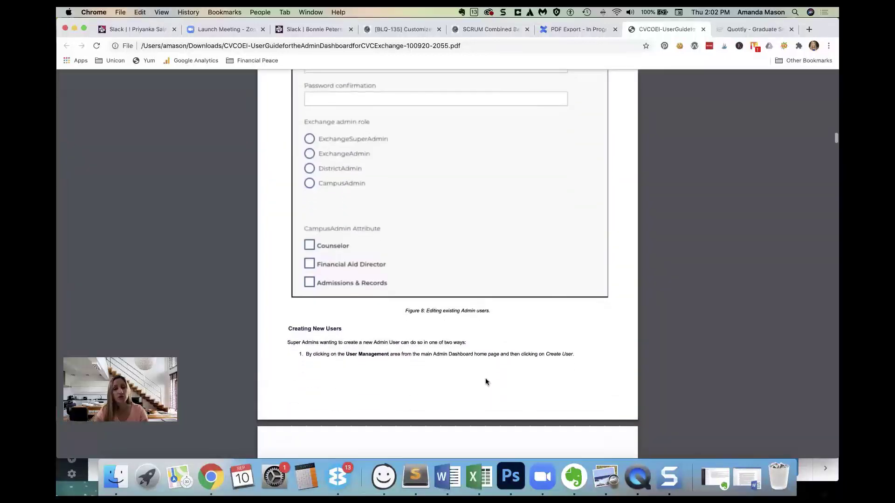
{"action": "scroll", "coordinate": [536, 392], "scroll_direction": "down", "scroll_amount": 4}
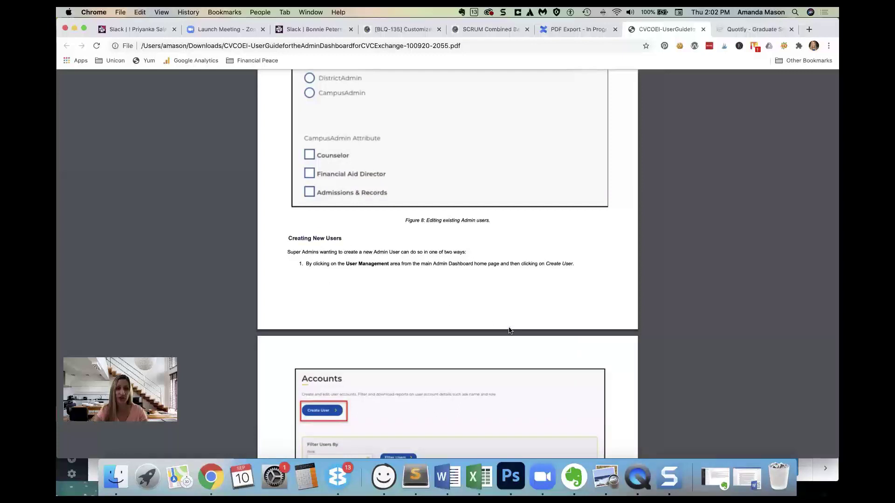
{"action": "scroll", "coordinate": [509, 330], "scroll_direction": "down", "scroll_amount": 7}
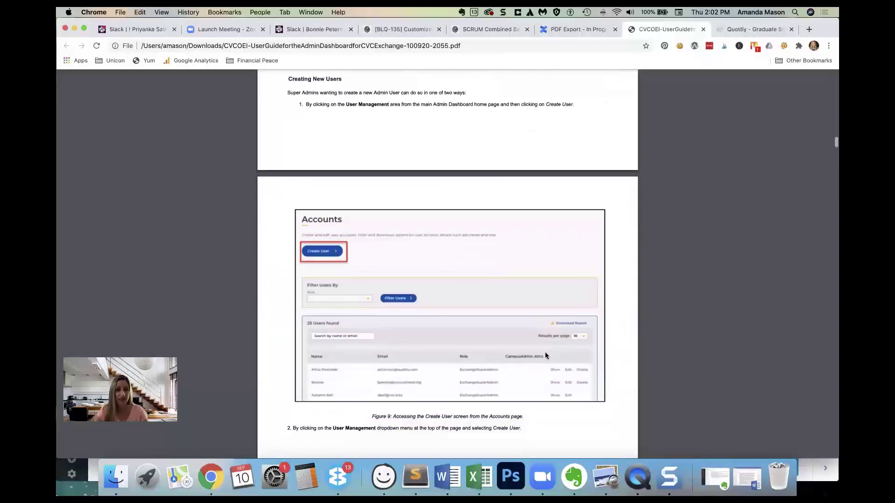
{"action": "scroll", "coordinate": [545, 355], "scroll_direction": "down", "scroll_amount": 3}
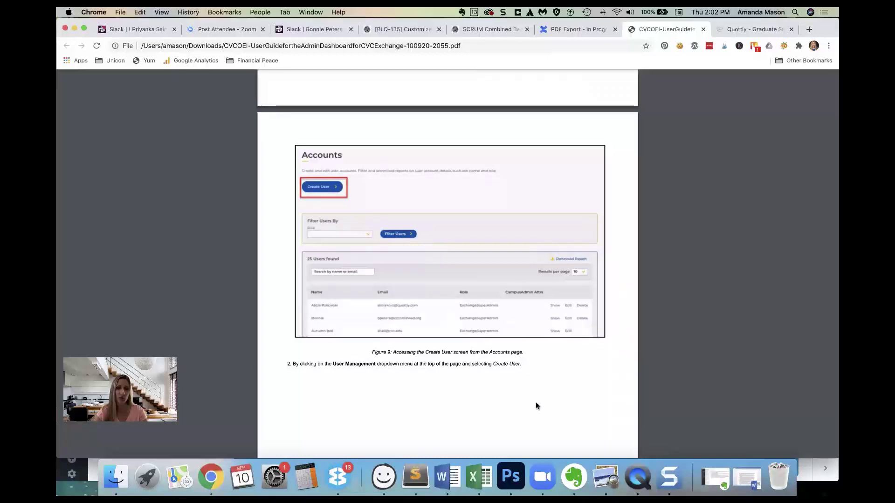
{"action": "scroll", "coordinate": [582, 382], "scroll_direction": "down", "scroll_amount": 6}
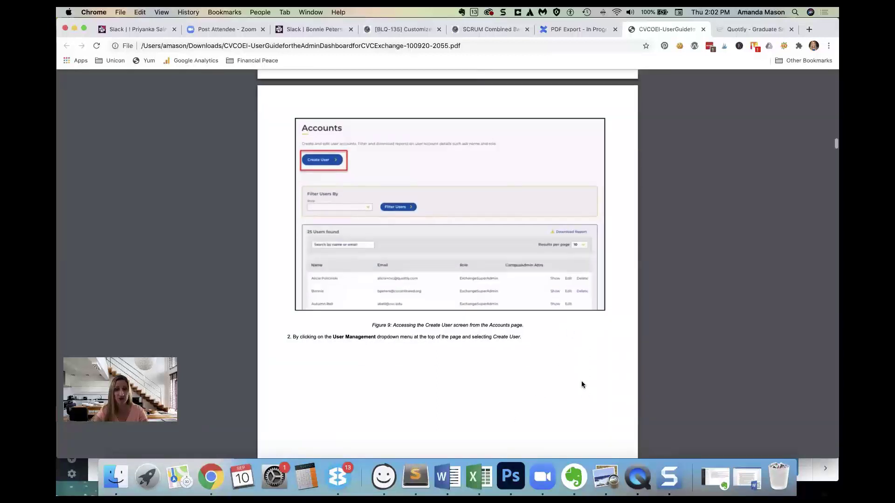
{"action": "scroll", "coordinate": [581, 384], "scroll_direction": "down", "scroll_amount": 4}
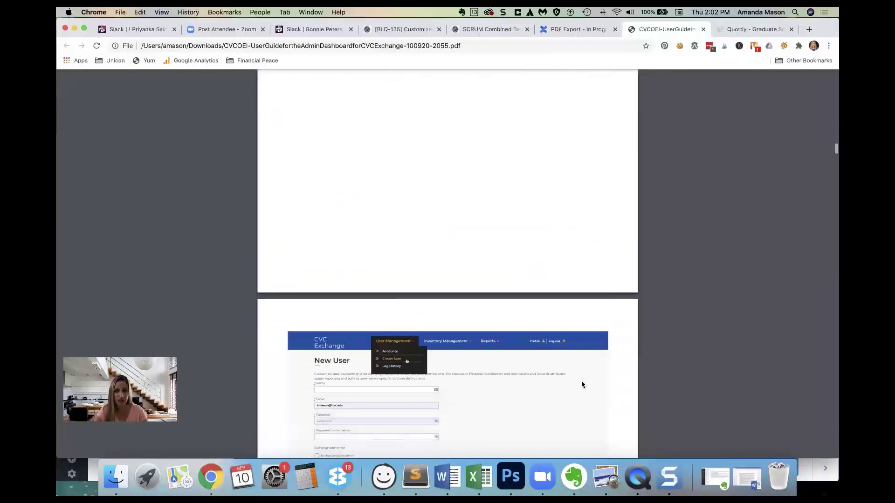
{"action": "scroll", "coordinate": [582, 385], "scroll_direction": "down", "scroll_amount": 2}
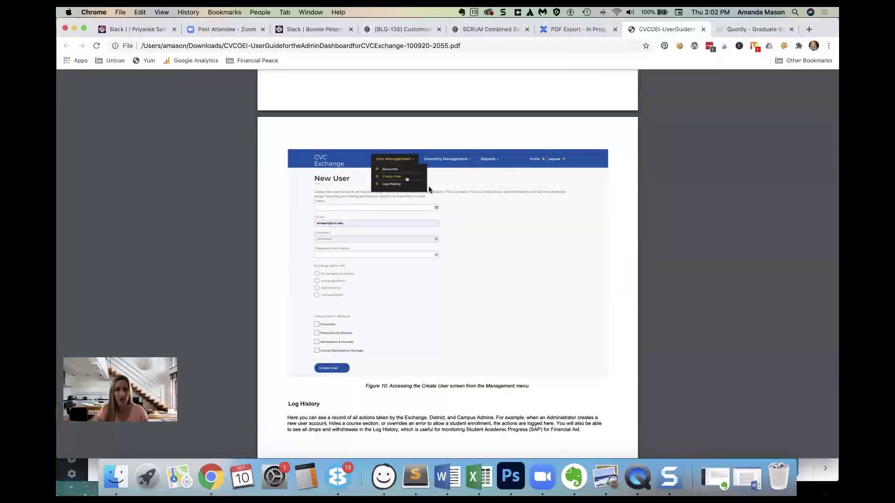
- Read the guide's Log History description below the New User form figure
{"action": "scroll", "coordinate": [524, 368], "scroll_direction": "down", "scroll_amount": 3}
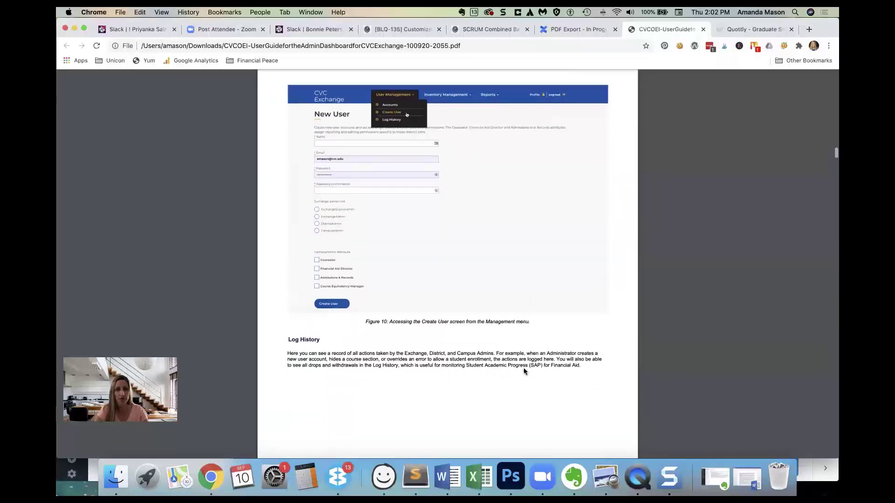
{"action": "scroll", "coordinate": [523, 369], "scroll_direction": "up", "scroll_amount": 2}
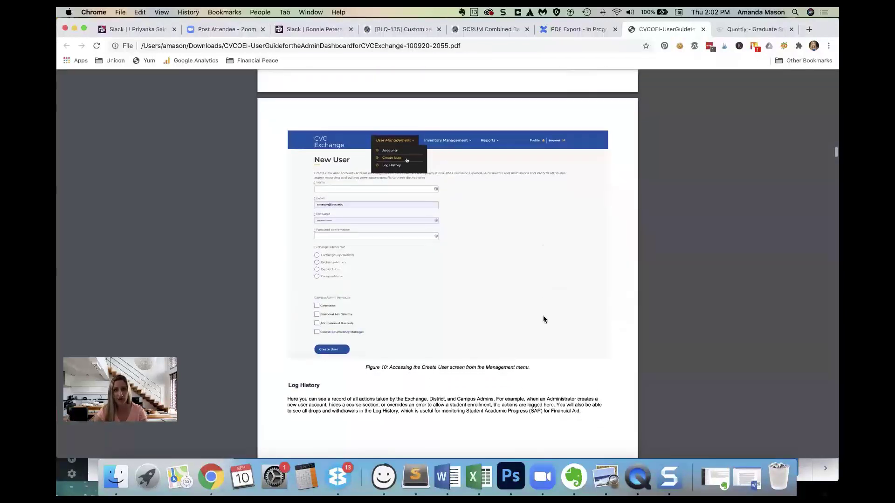
{"action": "scroll", "coordinate": [555, 361], "scroll_direction": "down", "scroll_amount": 1}
{"action": "scroll", "coordinate": [556, 362], "scroll_direction": "down", "scroll_amount": 3}
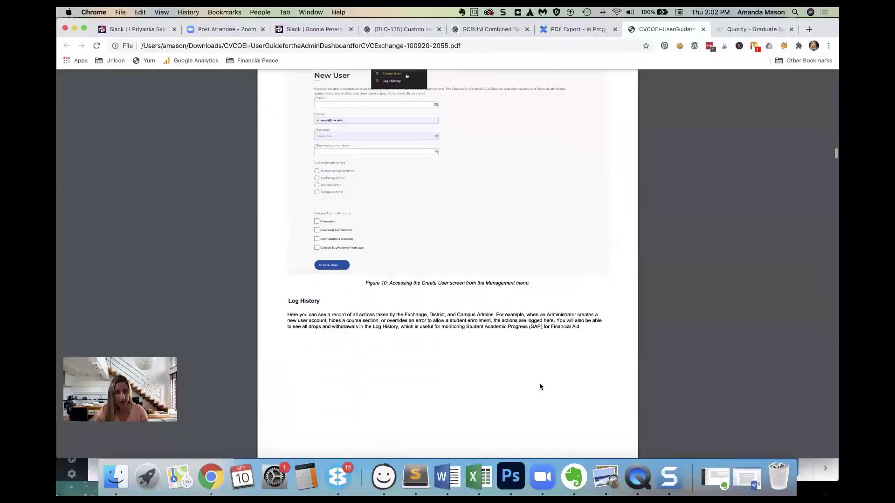
{"action": "scroll", "coordinate": [539, 382], "scroll_direction": "up", "scroll_amount": 2}
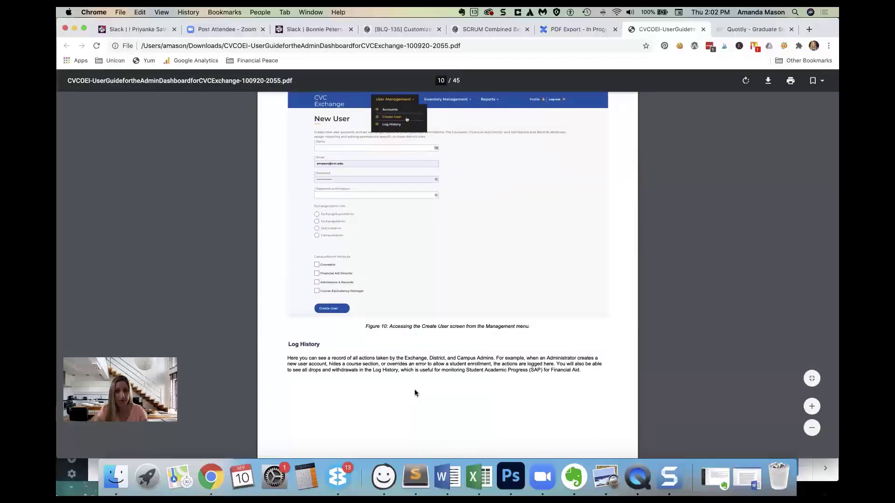
{"action": "scroll", "coordinate": [497, 402], "scroll_direction": "down", "scroll_amount": 1}
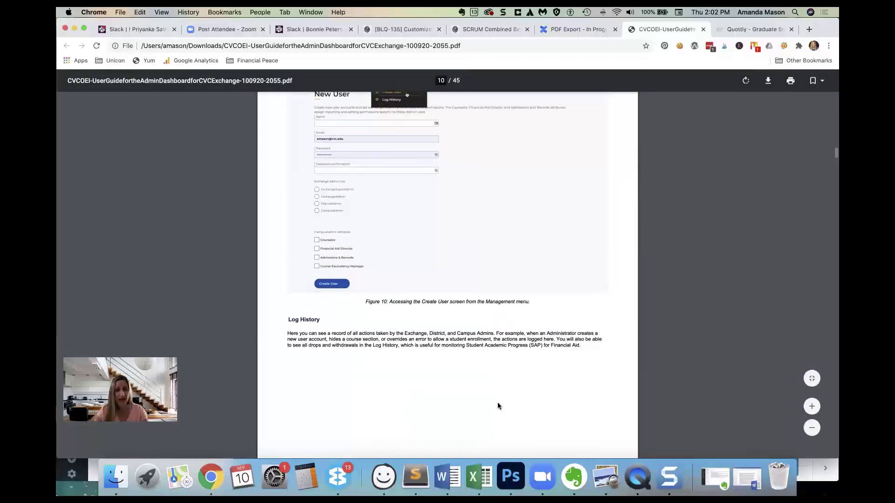
{"action": "scroll", "coordinate": [497, 402], "scroll_direction": "up", "scroll_amount": 1}
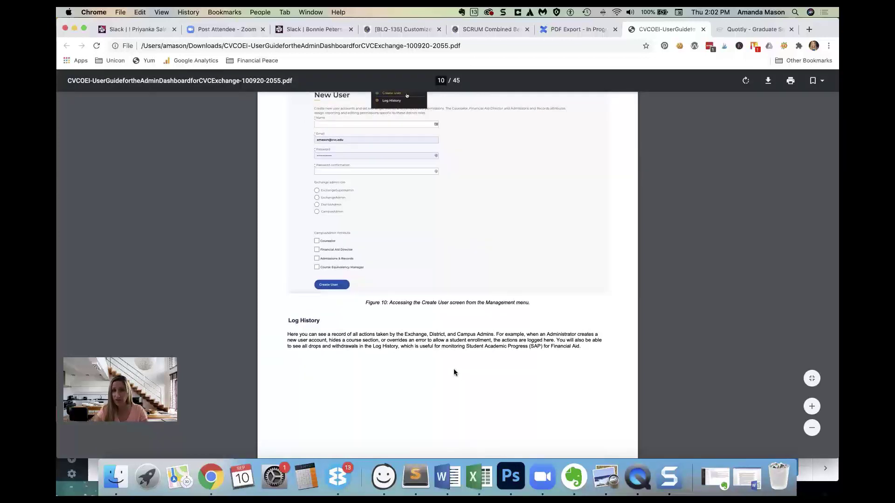
{"action": "scroll", "coordinate": [412, 382], "scroll_direction": "down", "scroll_amount": 1}
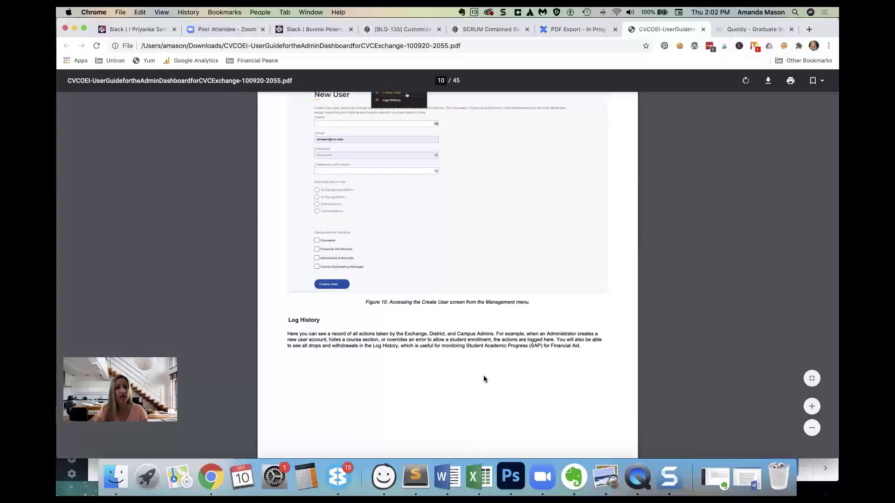
{"action": "scroll", "coordinate": [445, 400], "scroll_direction": "up", "scroll_amount": 1}
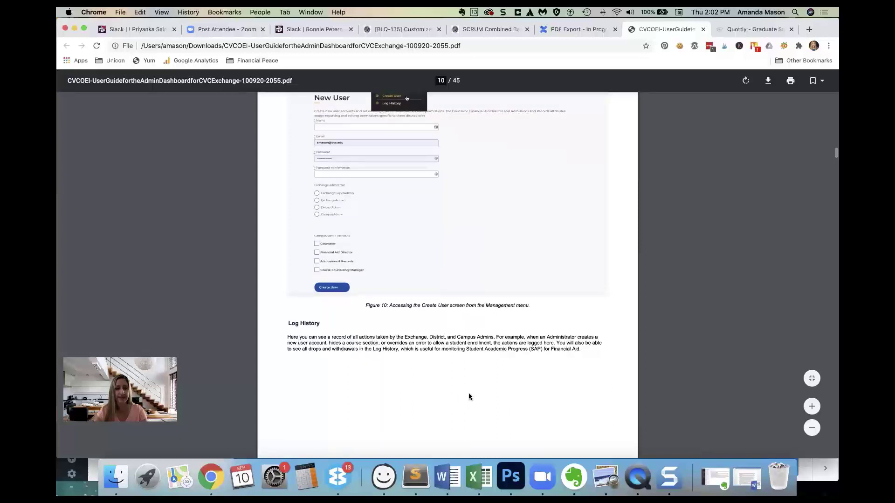
{"action": "scroll", "coordinate": [497, 386], "scroll_direction": "up", "scroll_amount": 1}
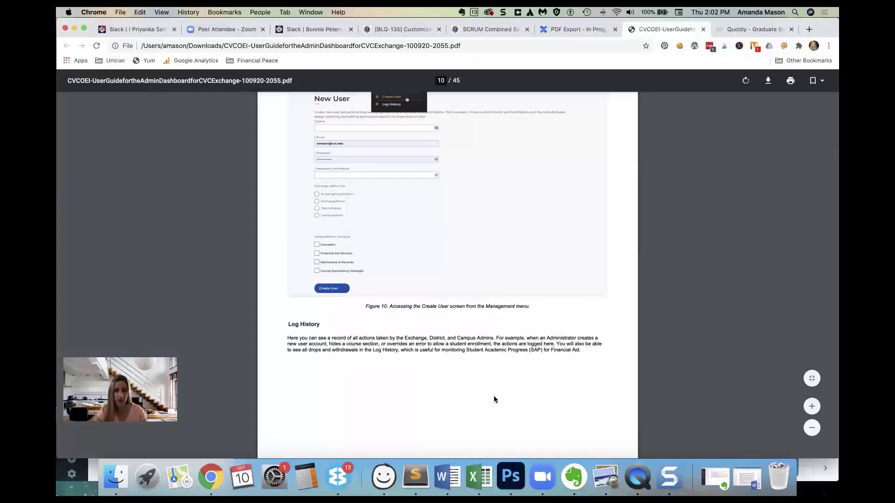
{"action": "scroll", "coordinate": [483, 403], "scroll_direction": "down", "scroll_amount": 1}
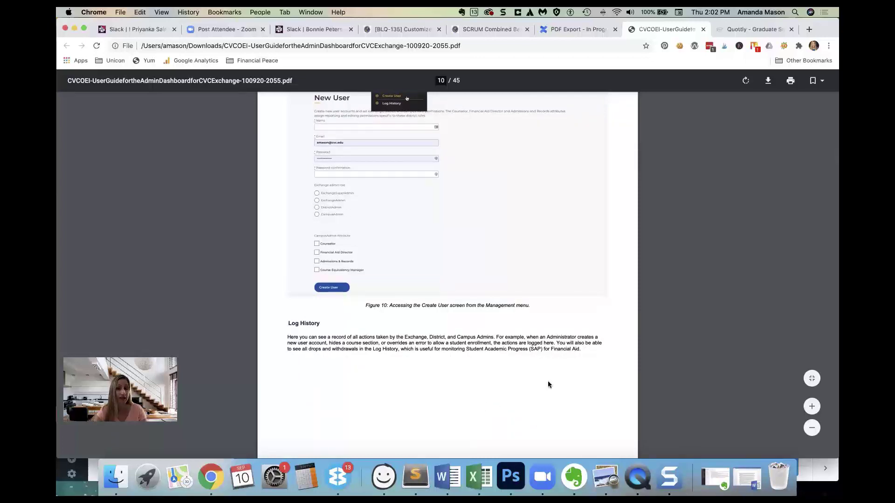
{"action": "scroll", "coordinate": [565, 360], "scroll_direction": "up", "scroll_amount": 1}
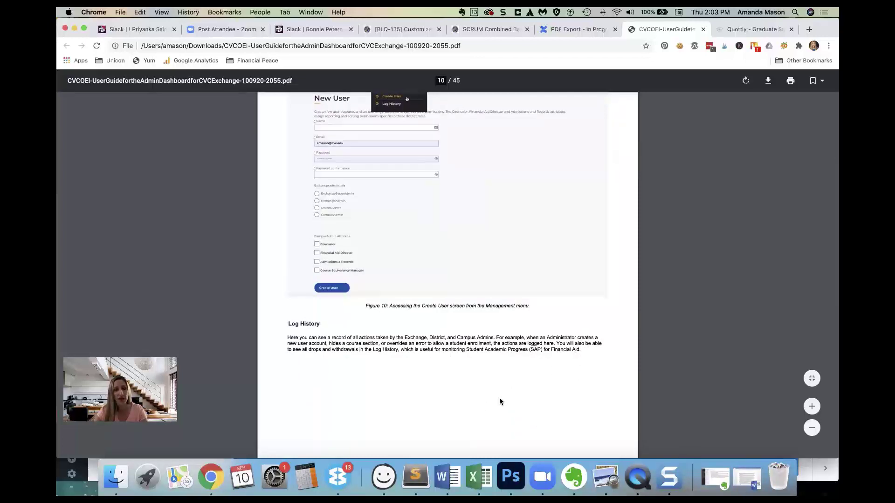
- Switch to the Exchange site, open its Log History page and view the activity types available for filtering
{"action": "left_click", "coordinate": [752, 29]}
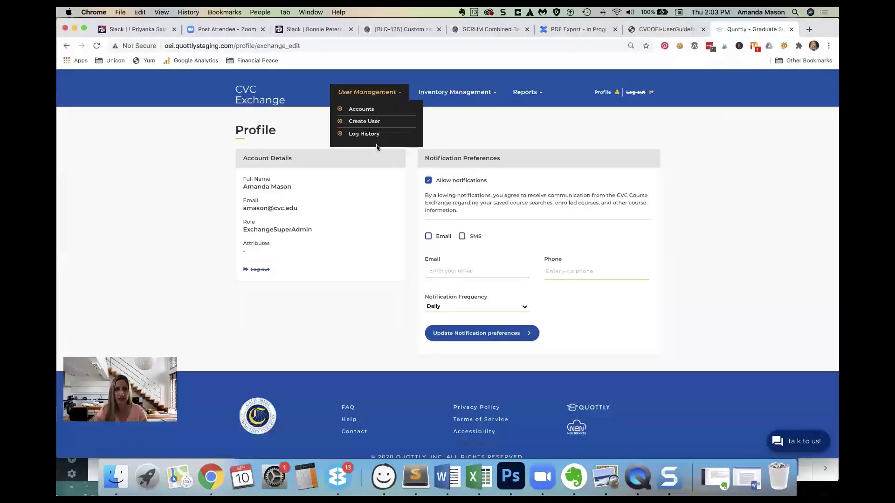
{"action": "left_click", "coordinate": [367, 134]}
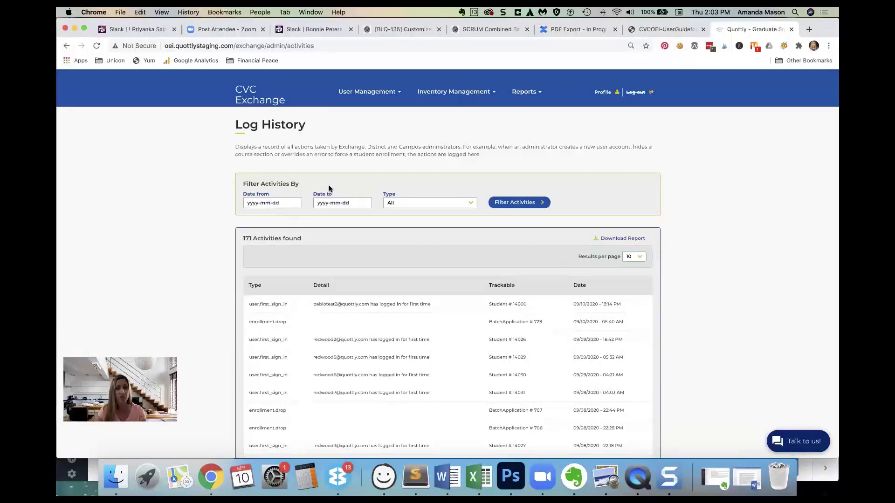
{"action": "left_click", "coordinate": [396, 203]}
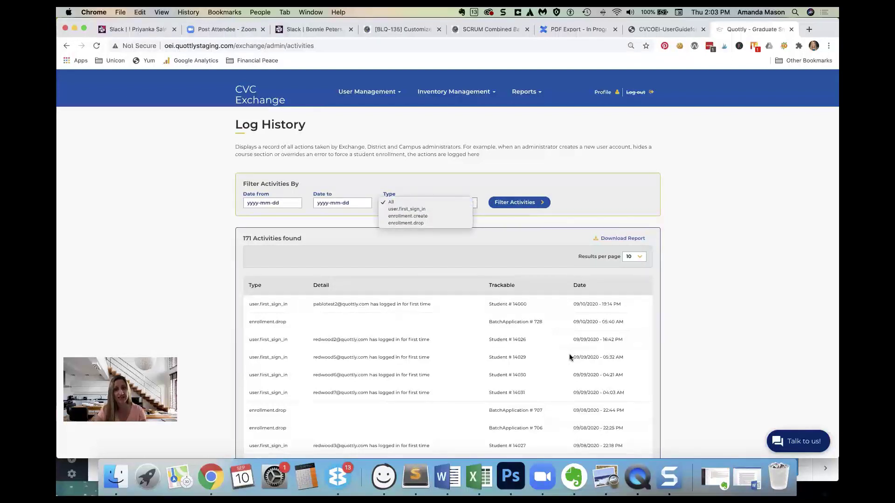
{"action": "left_click", "coordinate": [543, 359]}
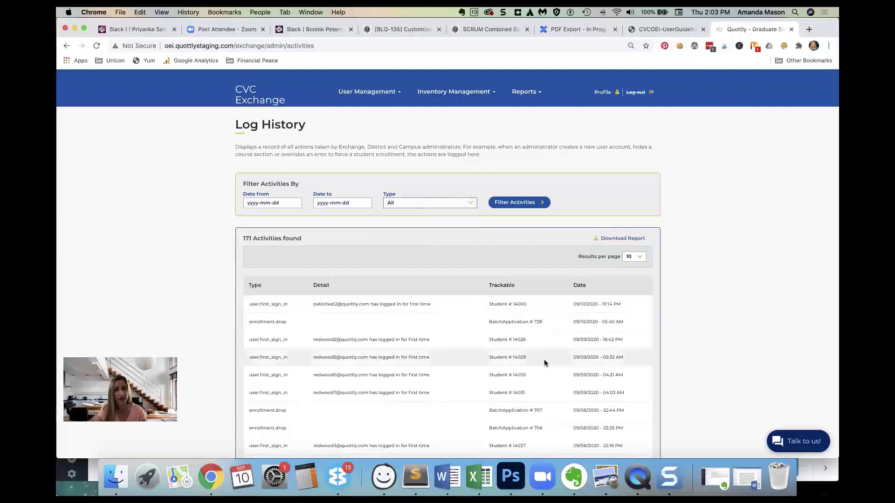
- Look through the first page of logged activities, including their type, detail, trackable and date columns
{"action": "scroll", "coordinate": [545, 358], "scroll_direction": "down", "scroll_amount": 1}
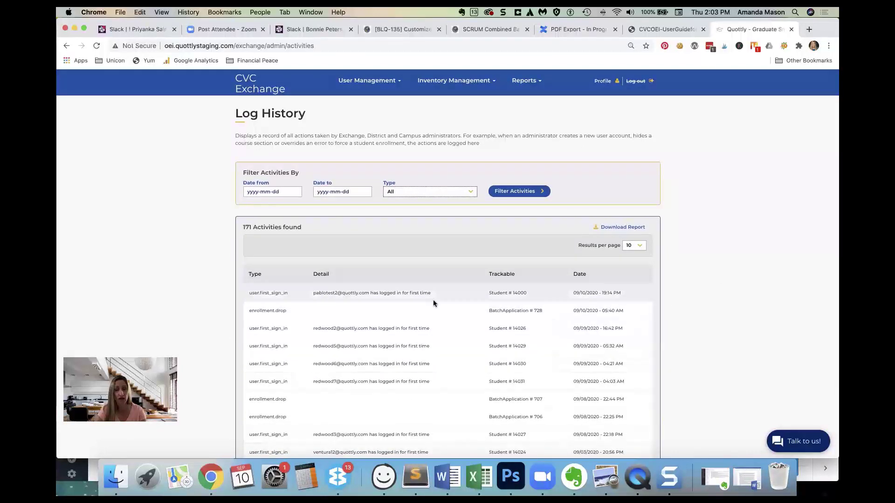
{"action": "scroll", "coordinate": [442, 309], "scroll_direction": "down", "scroll_amount": 4}
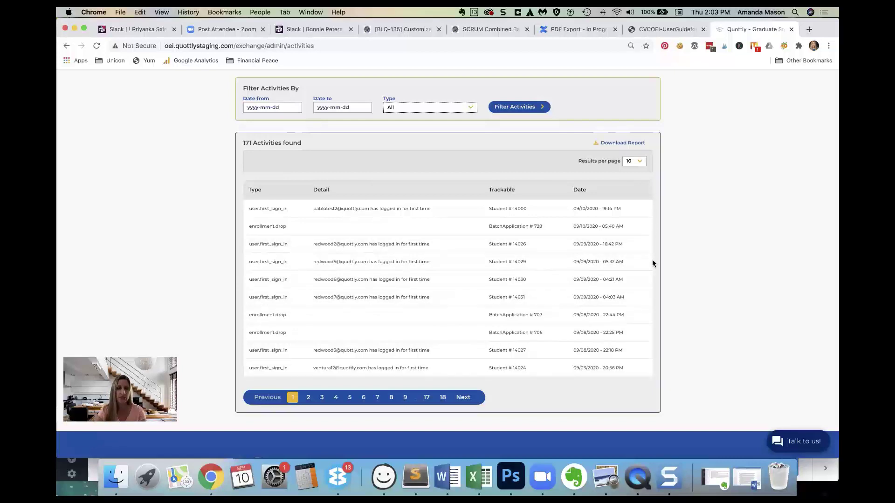
{"action": "scroll", "coordinate": [652, 259], "scroll_direction": "up", "scroll_amount": 3}
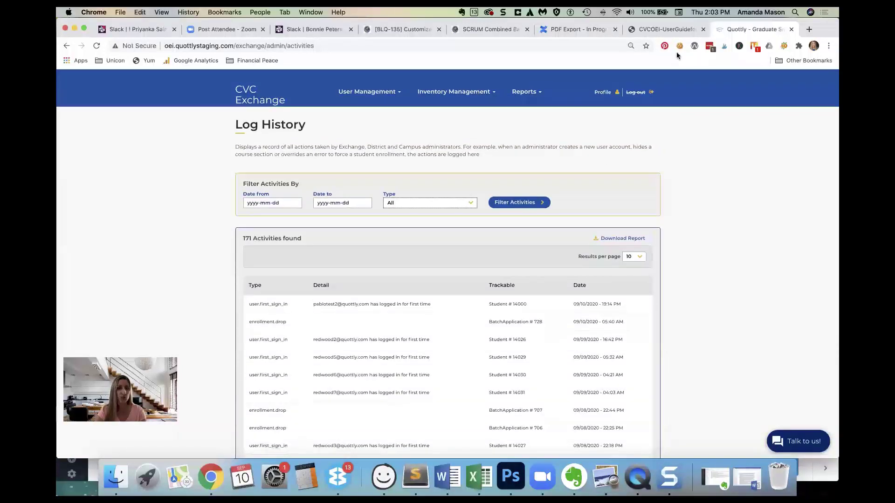
- Switch to the user guide PDF and read the Log History section through the figure of the Log History page
{"action": "left_click", "coordinate": [673, 30]}
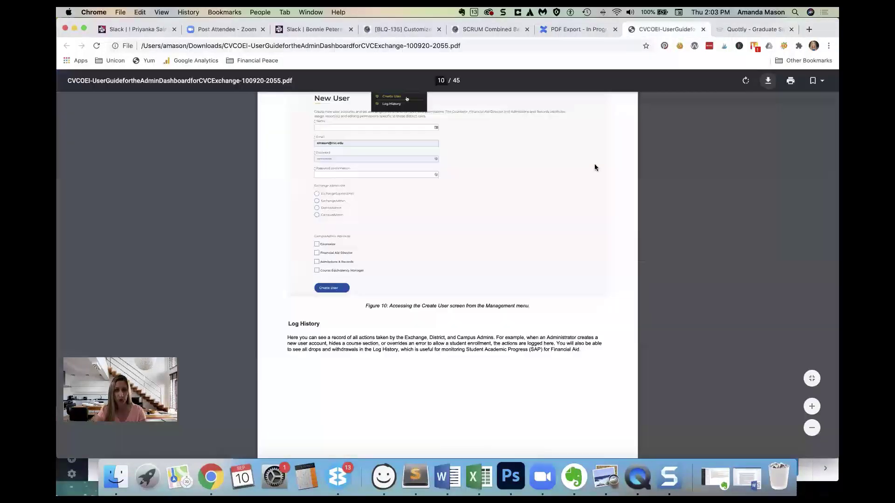
{"action": "scroll", "coordinate": [504, 233], "scroll_direction": "down", "scroll_amount": 3}
{"action": "scroll", "coordinate": [504, 233], "scroll_direction": "down", "scroll_amount": 5}
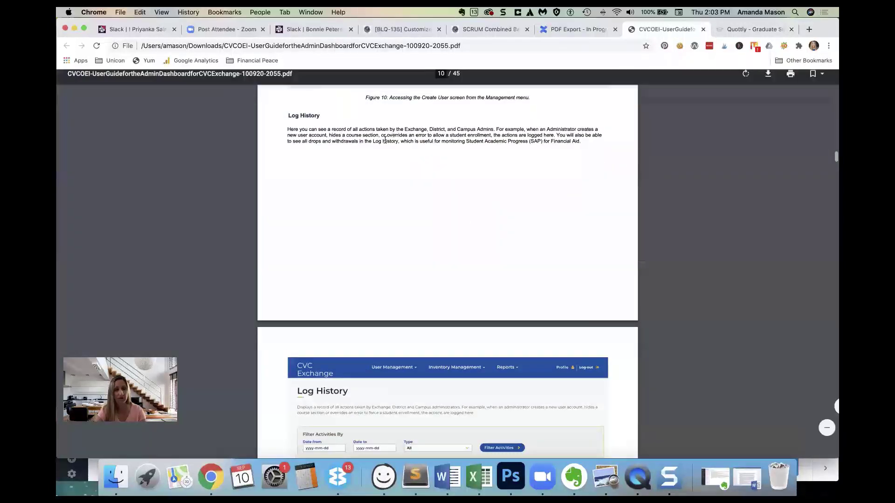
{"action": "scroll", "coordinate": [477, 297], "scroll_direction": "down", "scroll_amount": 1}
{"action": "scroll", "coordinate": [478, 299], "scroll_direction": "down", "scroll_amount": 6}
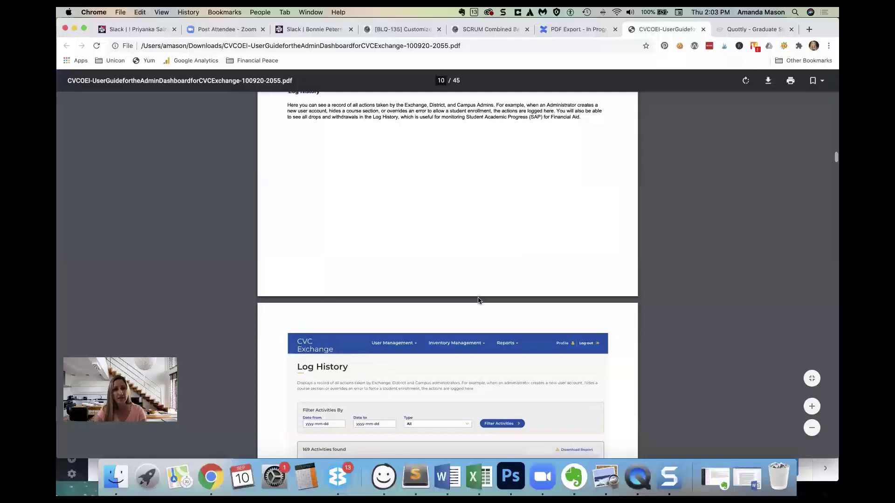
{"action": "scroll", "coordinate": [467, 336], "scroll_direction": "down", "scroll_amount": 7}
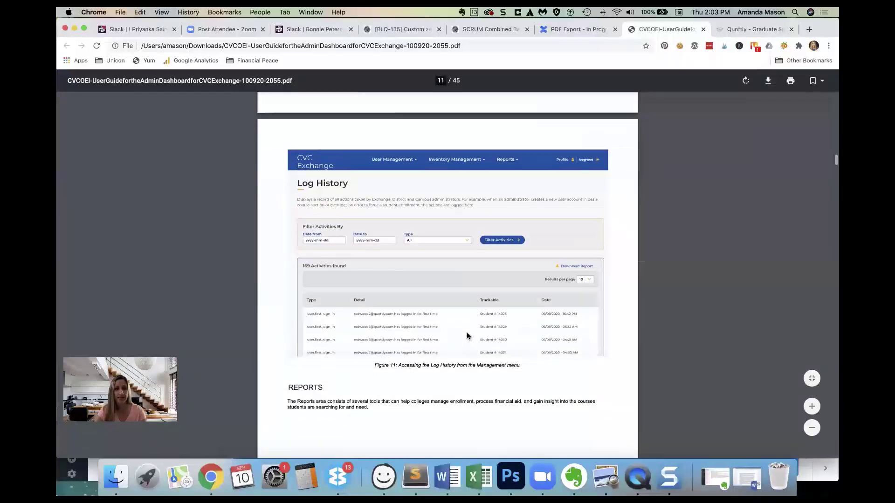
- Read the guide's Reports introduction and examine the figure of the Reports menu on page 12
{"action": "scroll", "coordinate": [460, 340], "scroll_direction": "down", "scroll_amount": 7}
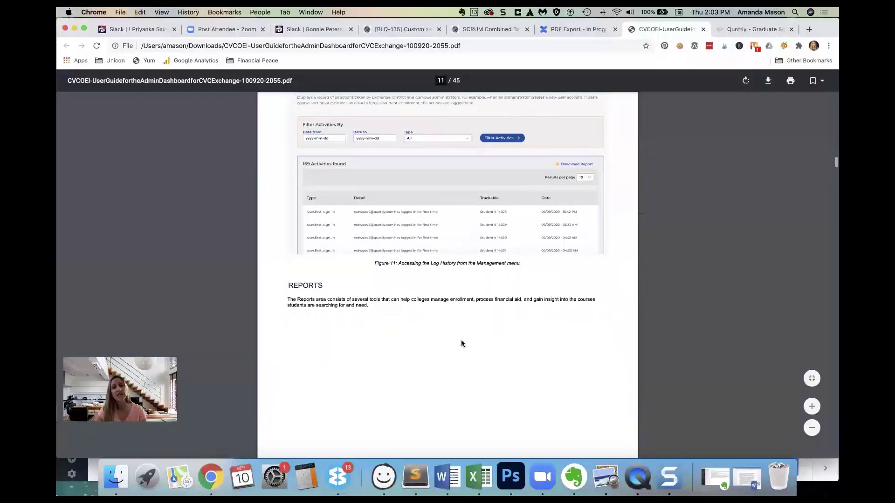
{"action": "scroll", "coordinate": [461, 340], "scroll_direction": "up", "scroll_amount": 1}
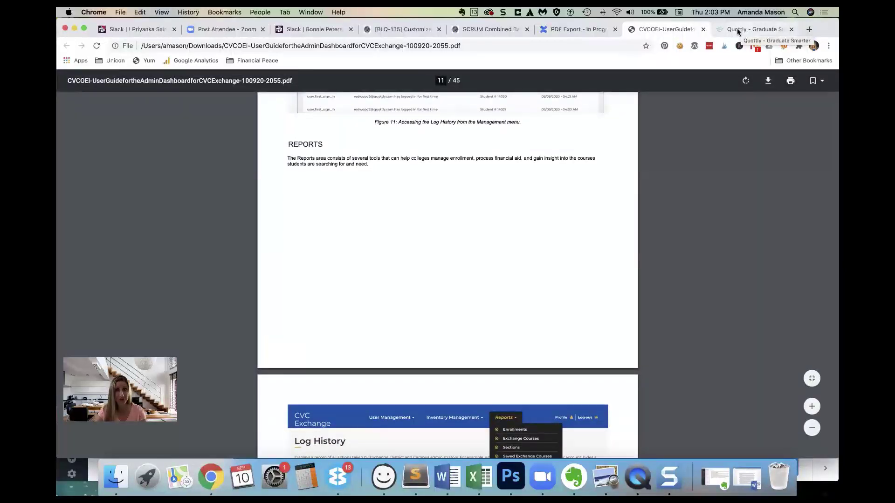
{"action": "scroll", "coordinate": [477, 263], "scroll_direction": "down", "scroll_amount": 5}
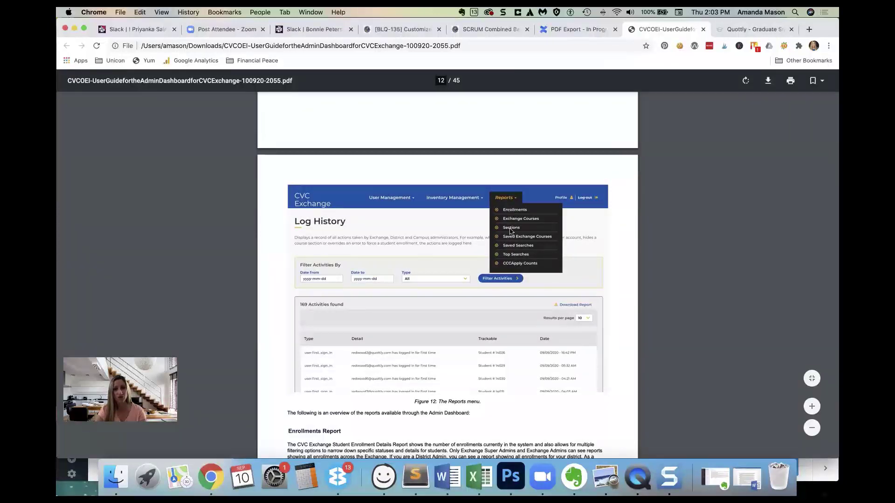
- Switch to the Exchange site and open the Enrollments report
{"action": "left_click", "coordinate": [738, 29]}
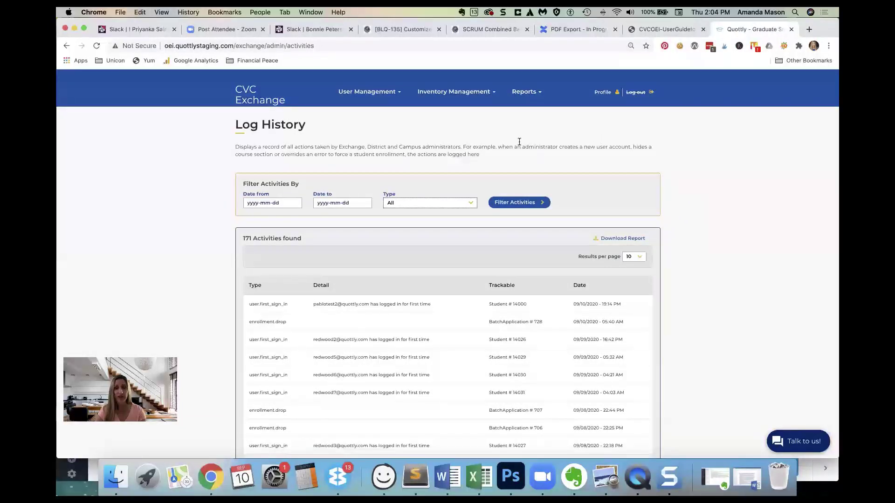
{"action": "left_click", "coordinate": [525, 93]}
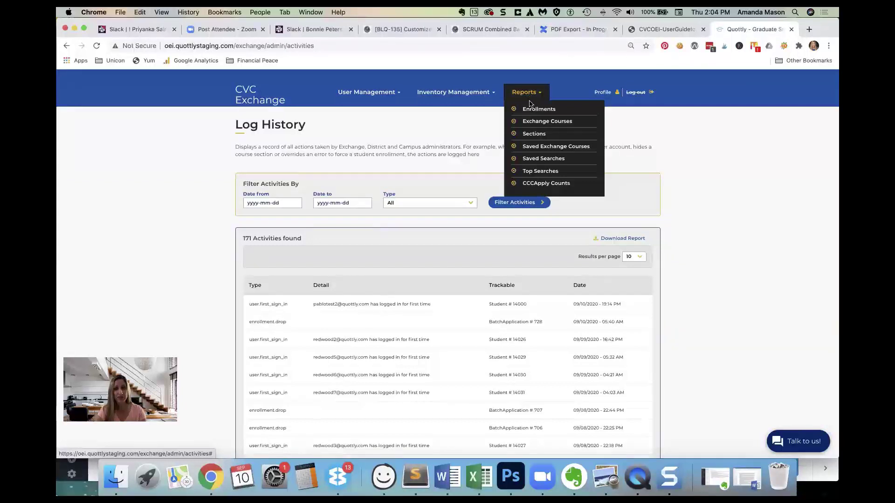
{"action": "left_click", "coordinate": [532, 110]}
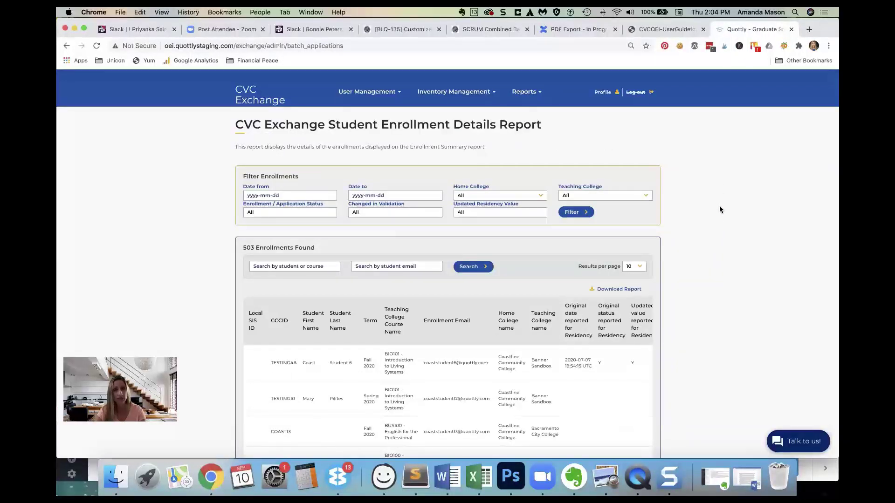
- Return to the user guide and read the Enrollments Report section on what each admin role can see
{"action": "left_click", "coordinate": [666, 29]}
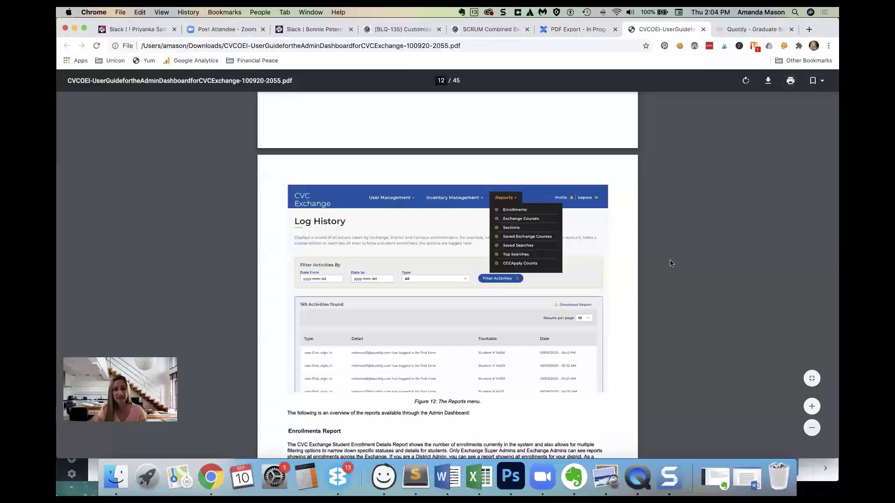
{"action": "scroll", "coordinate": [671, 263], "scroll_direction": "down", "scroll_amount": 5}
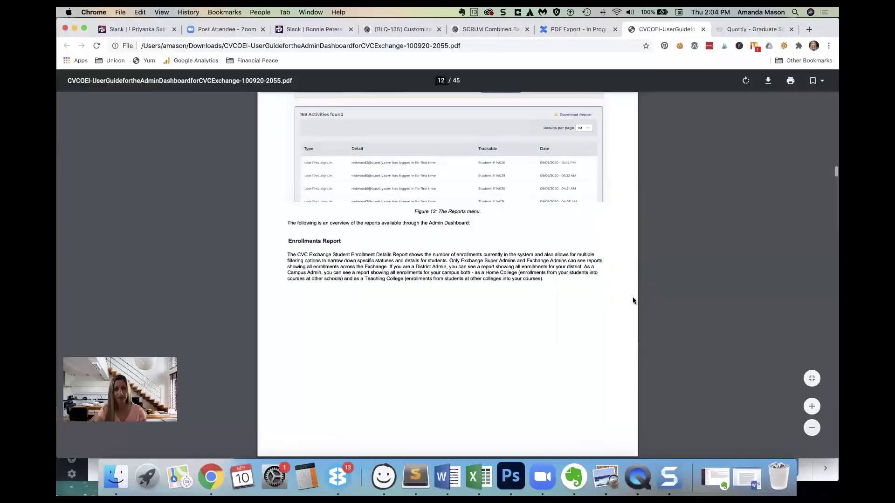
{"action": "scroll", "coordinate": [633, 298], "scroll_direction": "down", "scroll_amount": 2}
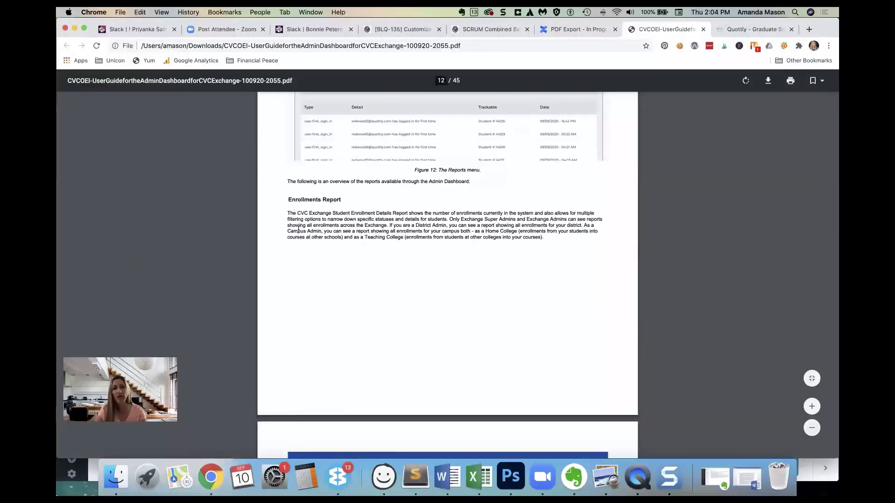
{"action": "scroll", "coordinate": [481, 234], "scroll_direction": "down", "scroll_amount": 1}
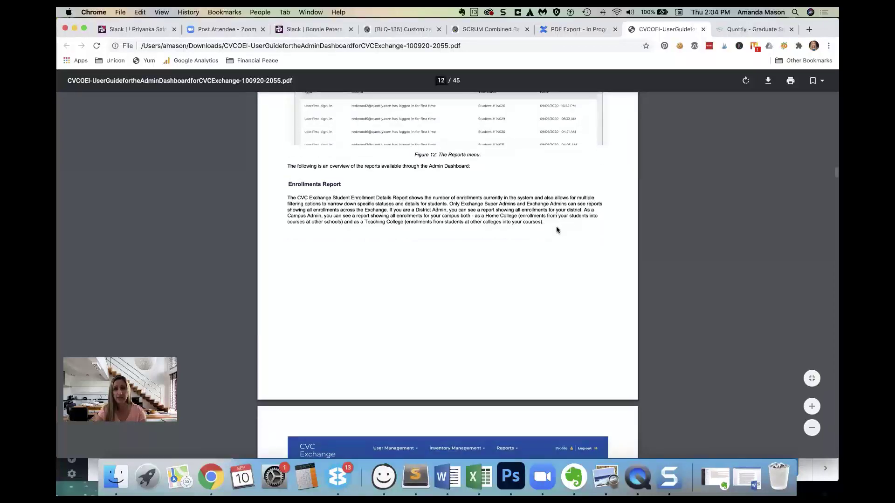
- Examine the guide's Student Enrollment Details Report figure and the Filter Enrollments descriptions on page 13
{"action": "scroll", "coordinate": [556, 230], "scroll_direction": "down", "scroll_amount": 2}
{"action": "scroll", "coordinate": [555, 230], "scroll_direction": "down", "scroll_amount": 8}
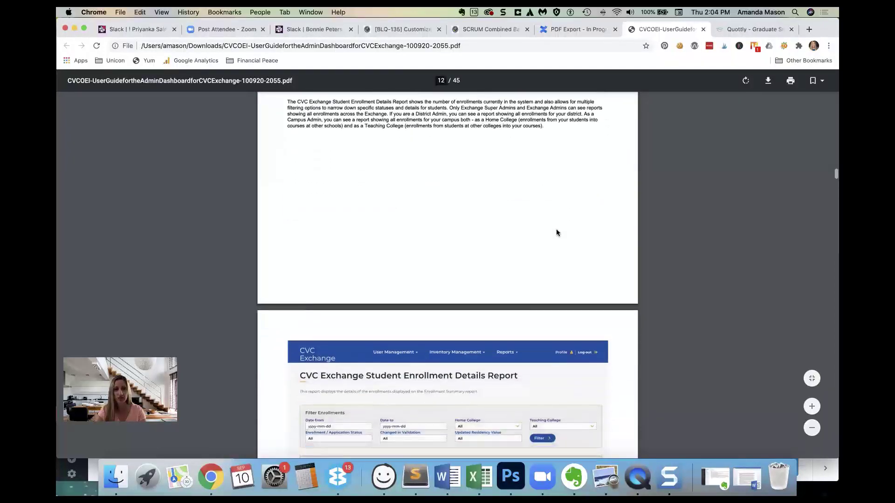
{"action": "scroll", "coordinate": [556, 232], "scroll_direction": "down", "scroll_amount": 12}
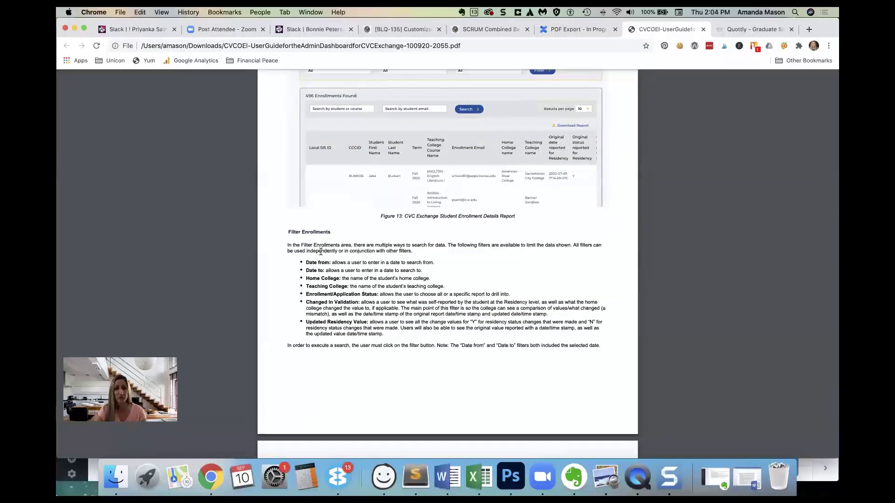
{"action": "scroll", "coordinate": [322, 251], "scroll_direction": "up", "scroll_amount": 2}
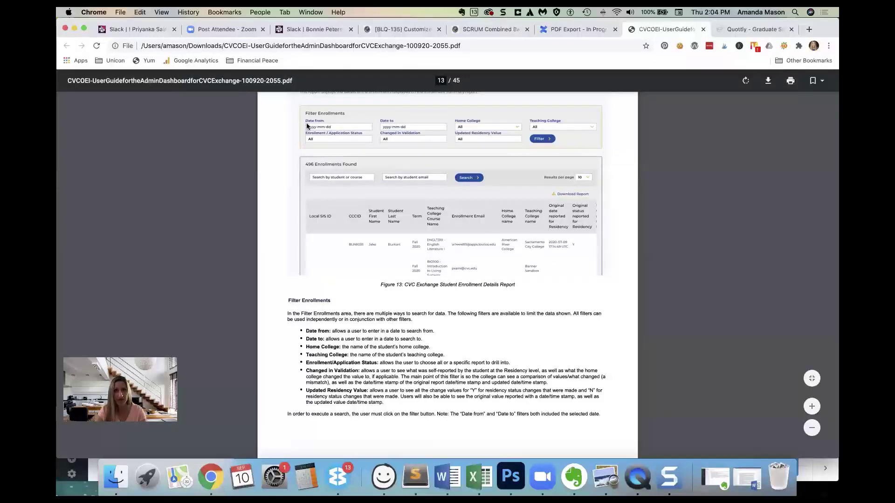
- Switch to the Exchange site and look through the colleges offered by the enrollment report's Home College filter
{"action": "left_click", "coordinate": [744, 30]}
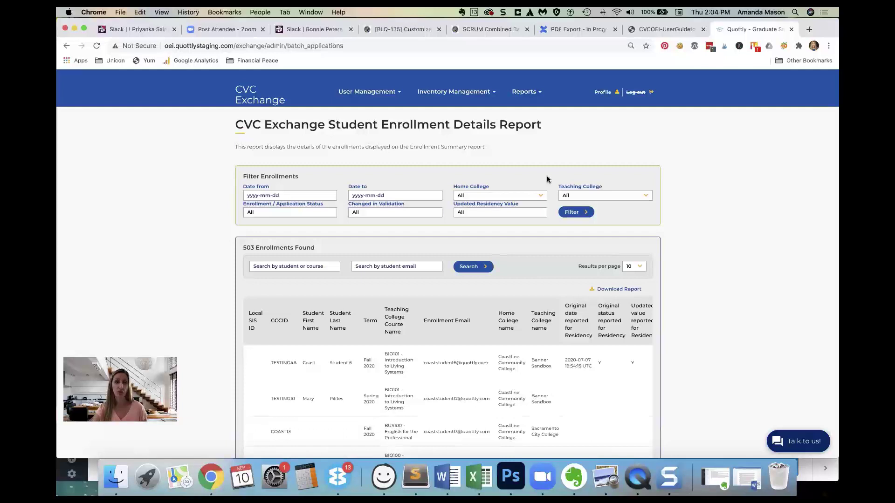
{"action": "left_click", "coordinate": [501, 195]}
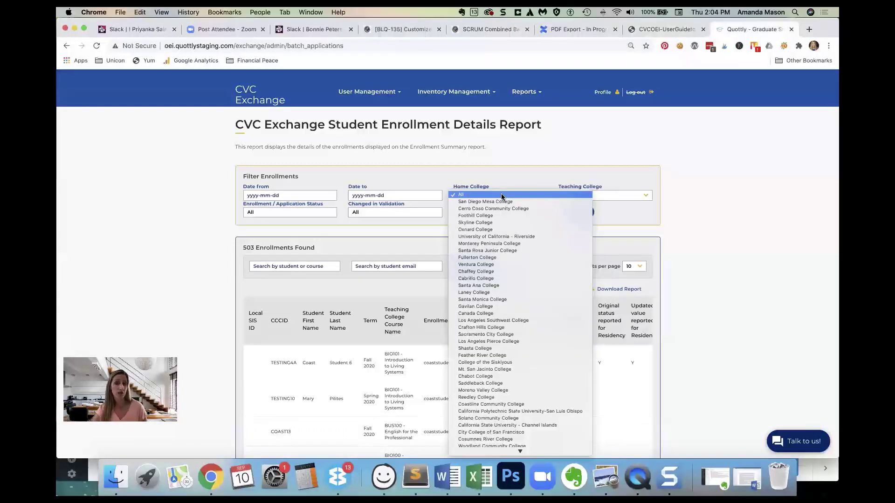
{"action": "left_click", "coordinate": [512, 166]}
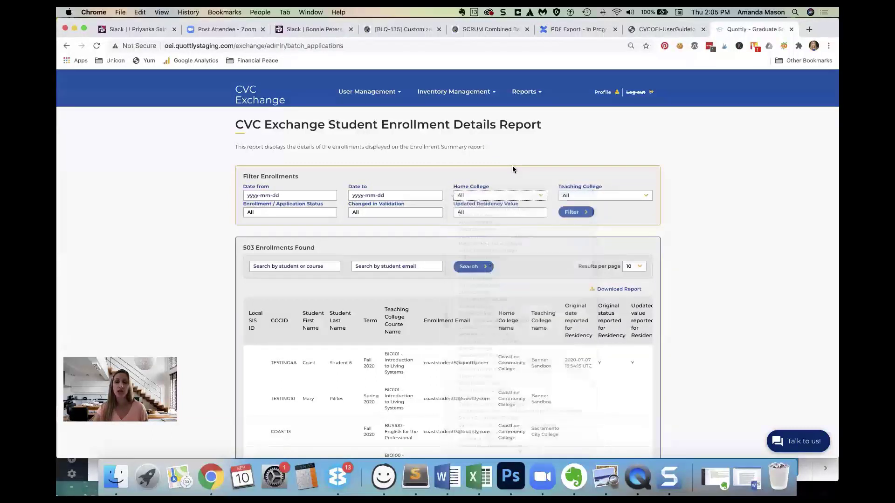
{"action": "left_click", "coordinate": [496, 194]}
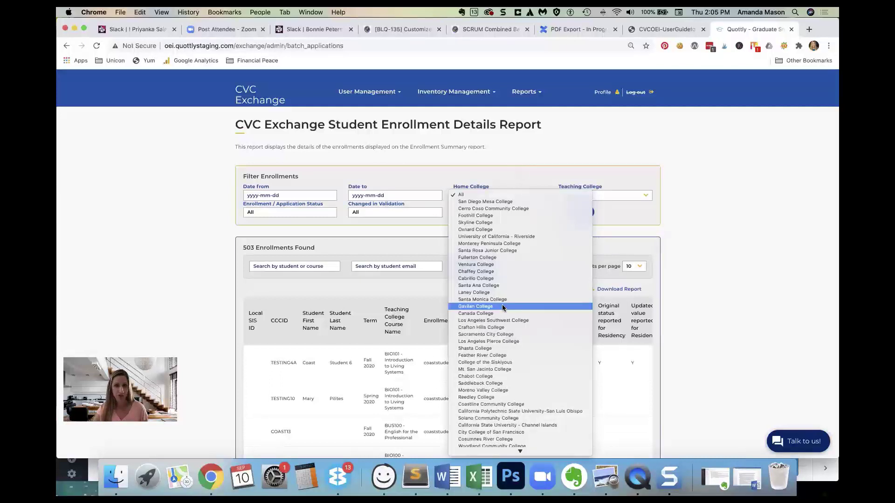
{"action": "scroll", "coordinate": [503, 307], "scroll_direction": "down", "scroll_amount": 3}
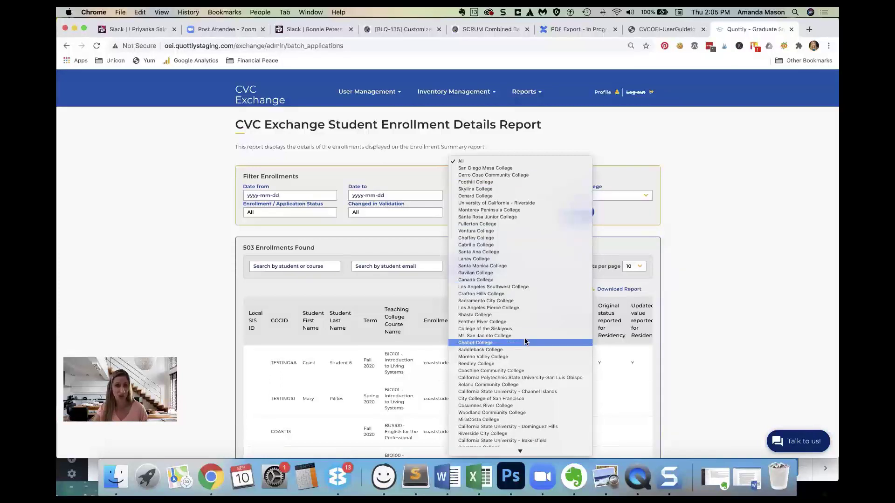
{"action": "left_click", "coordinate": [688, 140]}
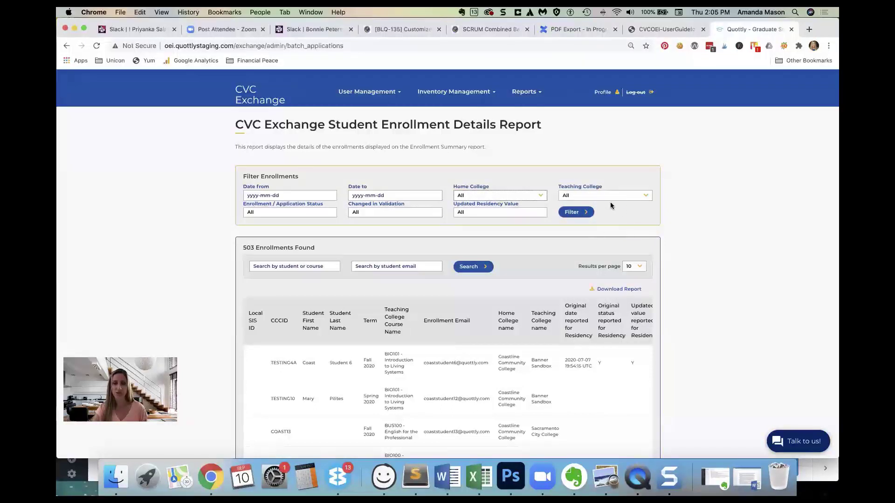
- View the choices of the Enrollment / Application Status, Changed in Validation and Updated Residency Value filters, leaving each at All
{"action": "left_click", "coordinate": [312, 213]}
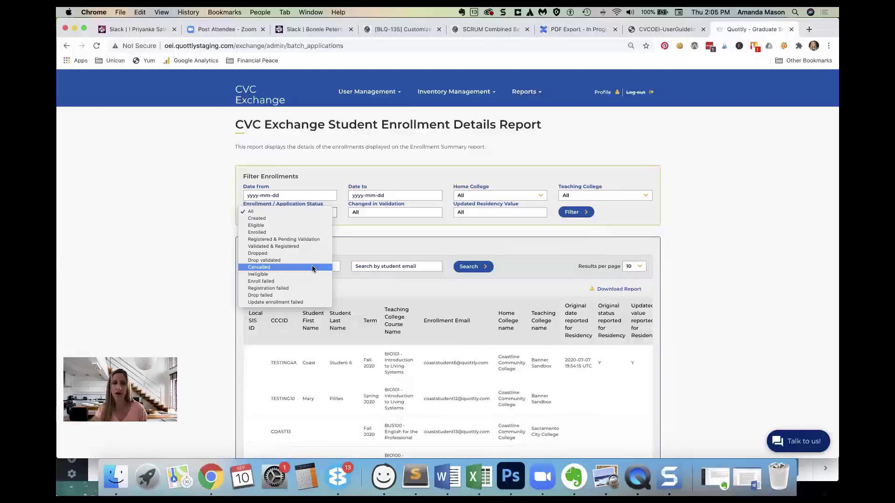
{"action": "left_click", "coordinate": [222, 247]}
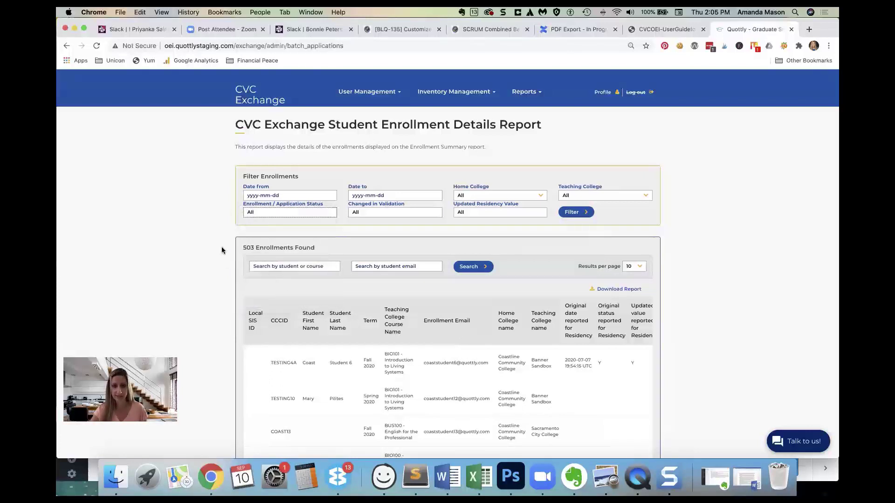
{"action": "left_click", "coordinate": [397, 214]}
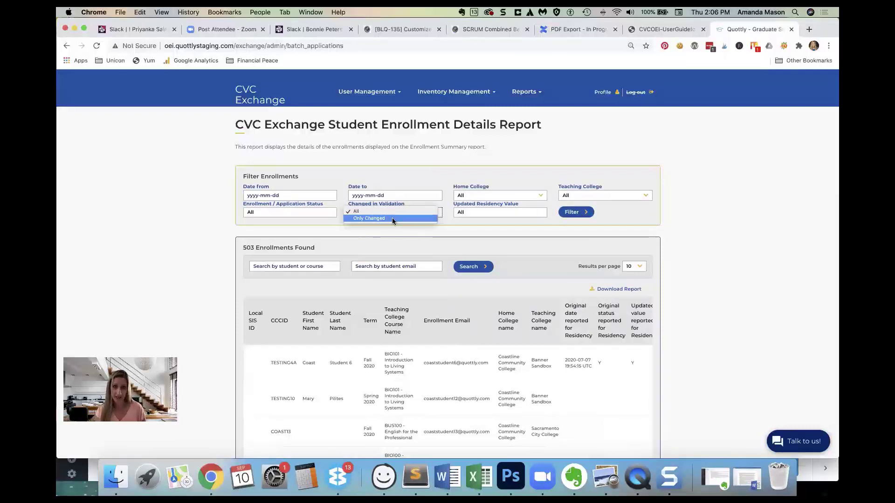
{"action": "left_click", "coordinate": [497, 223]}
{"action": "left_click", "coordinate": [482, 211]}
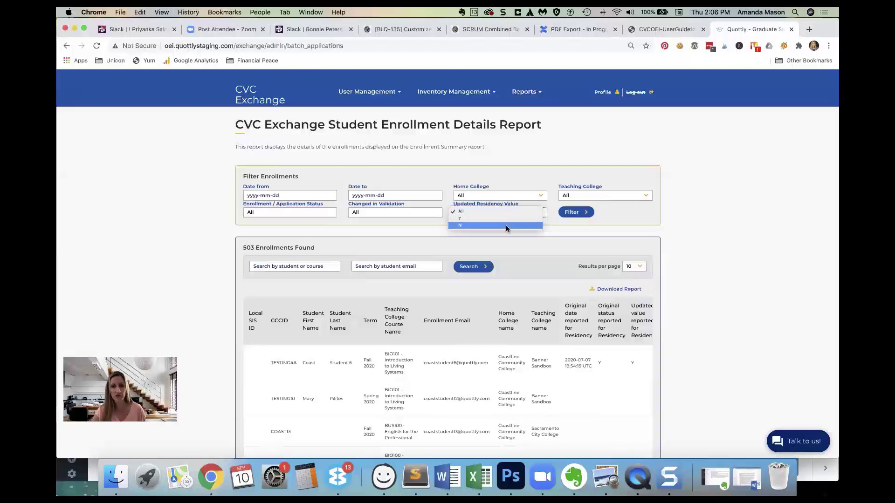
{"action": "left_click", "coordinate": [292, 222]}
{"action": "left_click", "coordinate": [297, 211]}
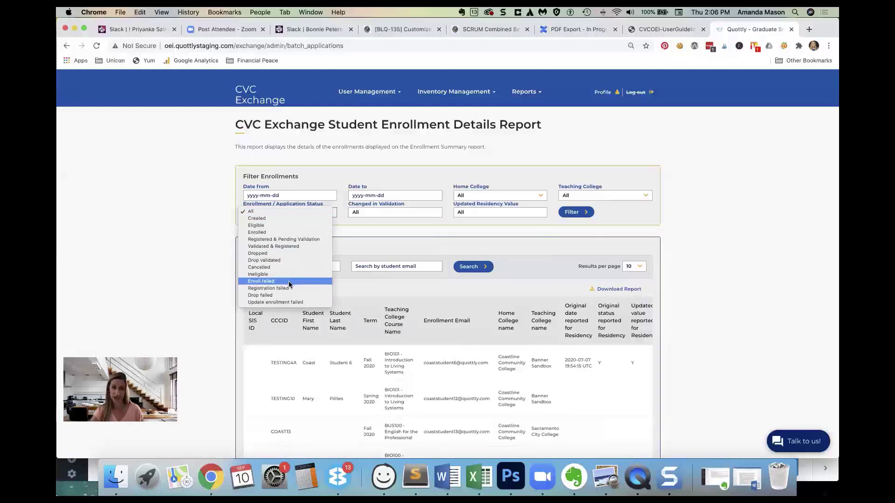
{"action": "left_click", "coordinate": [202, 241]}
- Return to the user guide and review the Filter Enrollments list, temporarily selecting the filter descriptions as a reference
{"action": "left_click", "coordinate": [653, 29]}
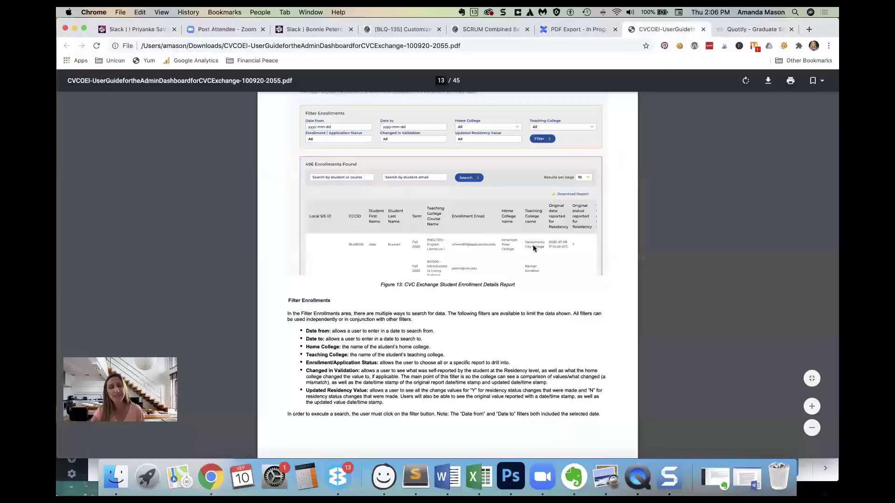
{"action": "scroll", "coordinate": [531, 332], "scroll_direction": "down", "scroll_amount": 4}
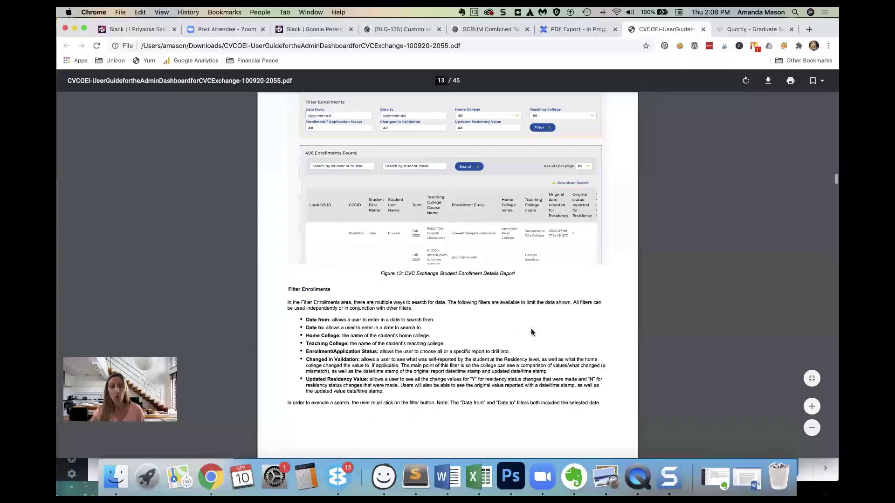
{"action": "scroll", "coordinate": [531, 330], "scroll_direction": "down", "scroll_amount": 2}
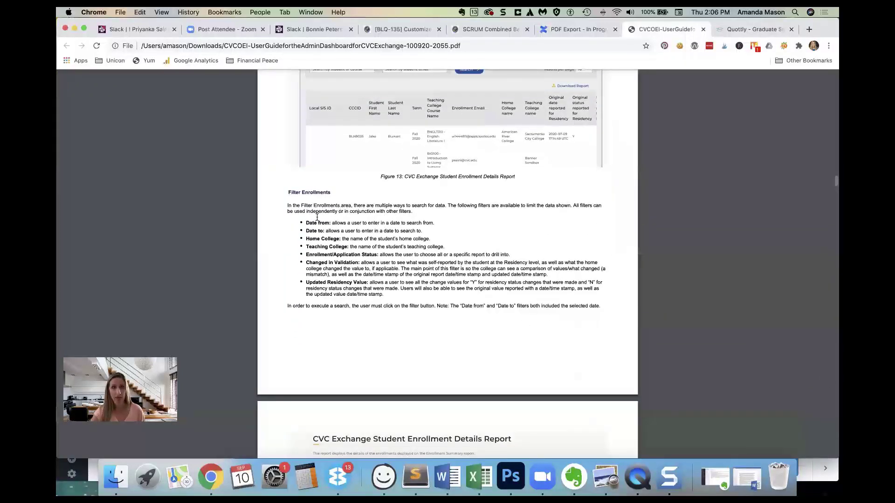
{"action": "left_click_drag", "start_coordinate": [306, 222], "coordinate": [422, 305]}
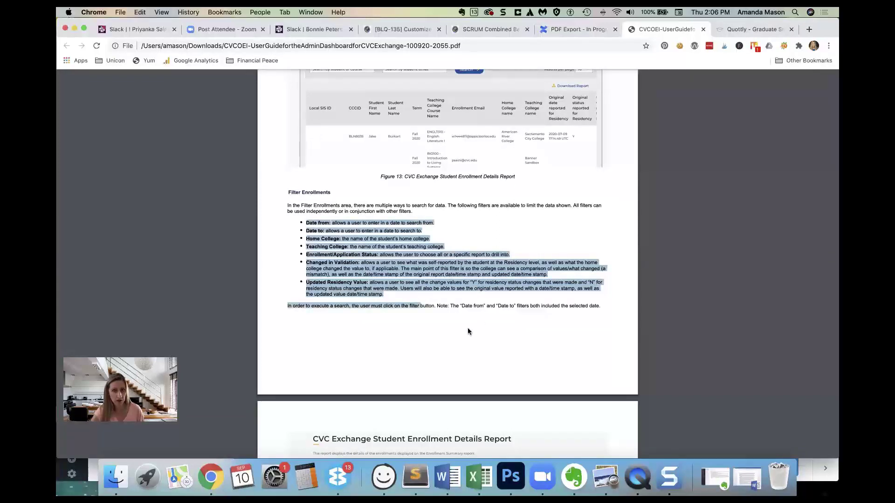
{"action": "left_click", "coordinate": [435, 371]}
{"action": "scroll", "coordinate": [410, 322], "scroll_direction": "down", "scroll_amount": 2}
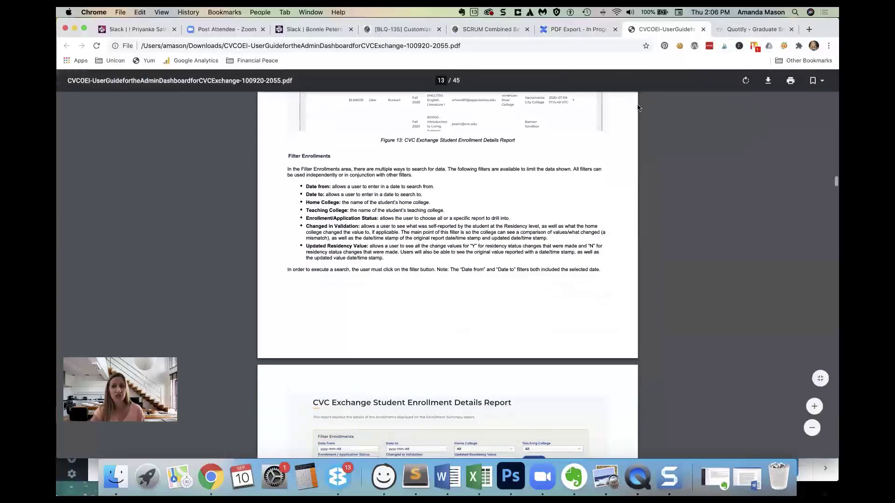
- Switch to the Exchange site and run the enrollment filter with every criterion left unrestricted
{"action": "left_click", "coordinate": [753, 29]}
{"action": "left_click", "coordinate": [572, 213]}
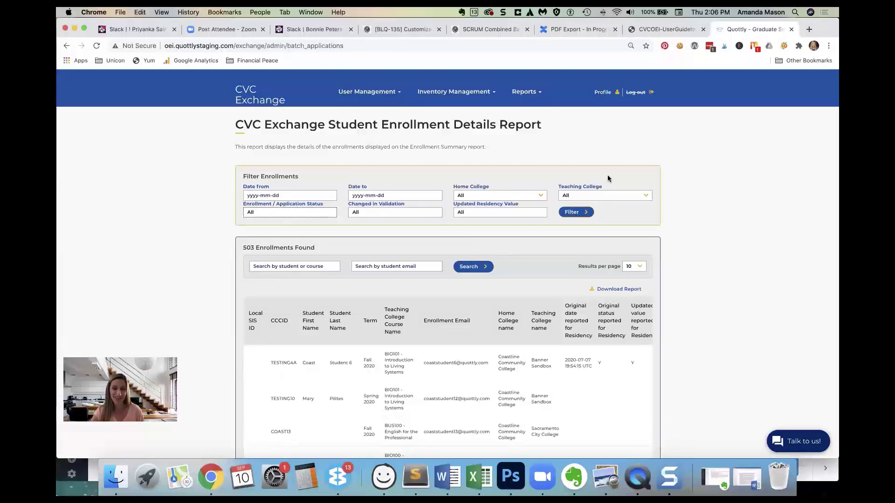
- Return to the user guide and find the Overview of Enrollment/Application Status Filters section on page 14
{"action": "left_click", "coordinate": [664, 31]}
{"action": "scroll", "coordinate": [341, 307], "scroll_direction": "down", "scroll_amount": 10}
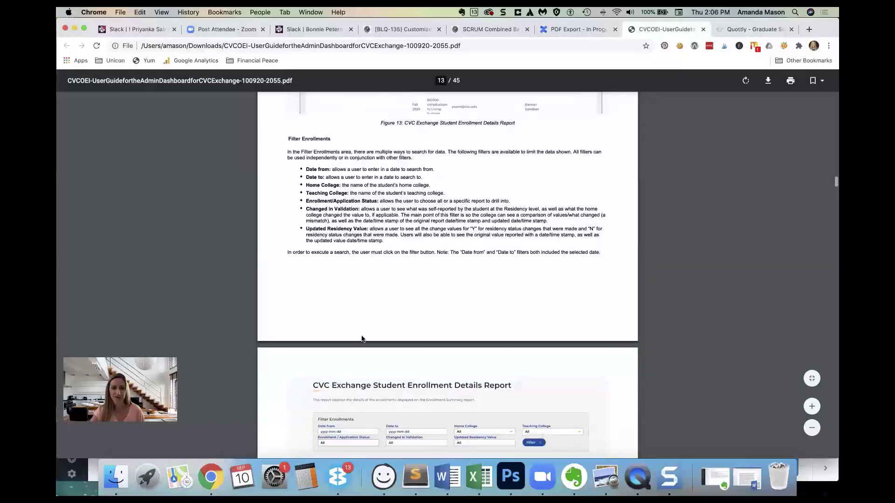
{"action": "scroll", "coordinate": [362, 339], "scroll_direction": "down", "scroll_amount": 3}
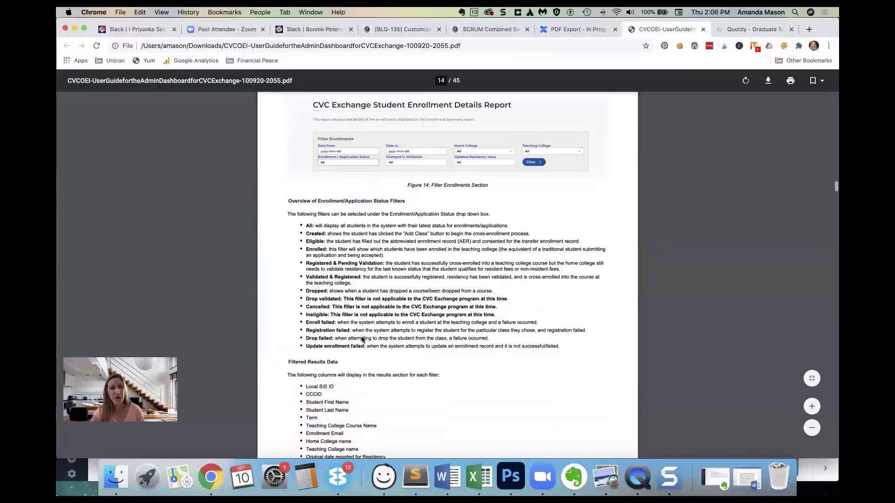
{"action": "scroll", "coordinate": [362, 339], "scroll_direction": "up", "scroll_amount": 2}
{"action": "scroll", "coordinate": [362, 340], "scroll_direction": "down", "scroll_amount": 3}
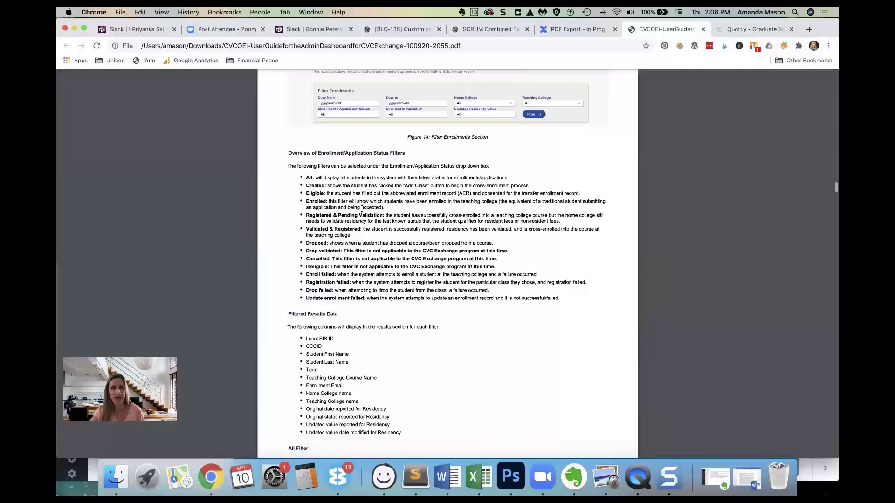
- Switch to the Exchange site and view the Enrollment / Application Status filter's choices, leaving it at All
{"action": "left_click", "coordinate": [747, 30]}
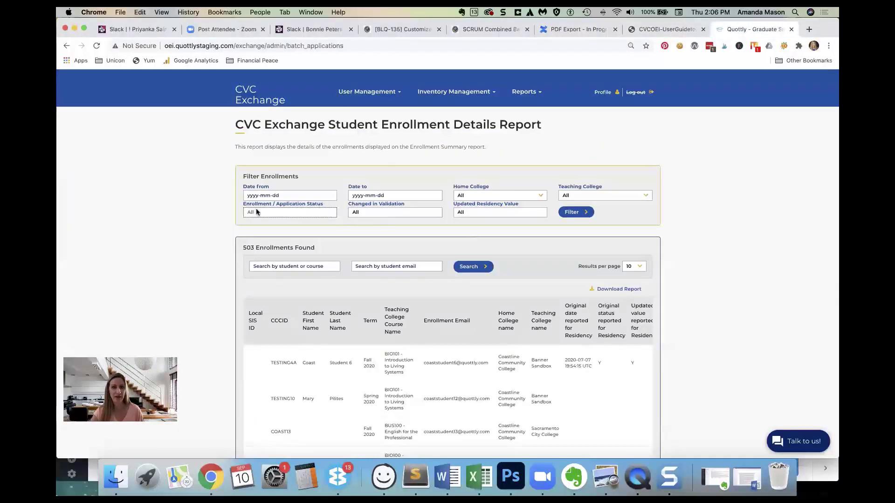
{"action": "left_click", "coordinate": [304, 213]}
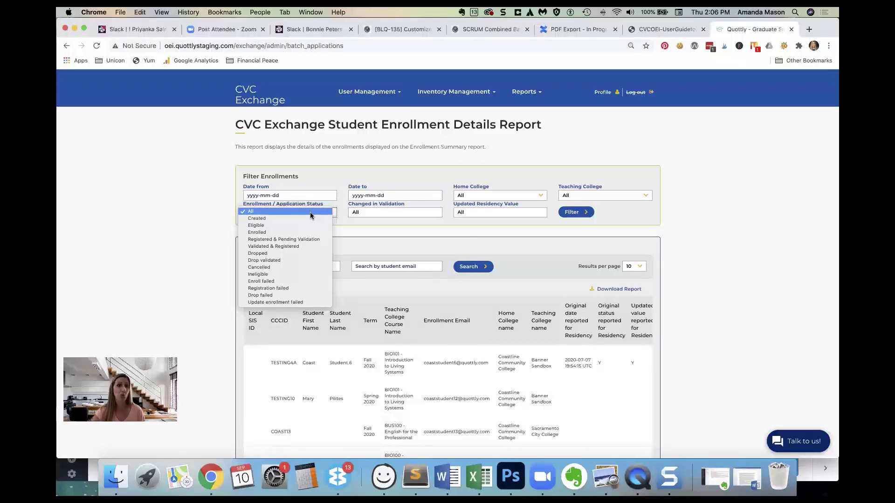
{"action": "left_click", "coordinate": [310, 214]}
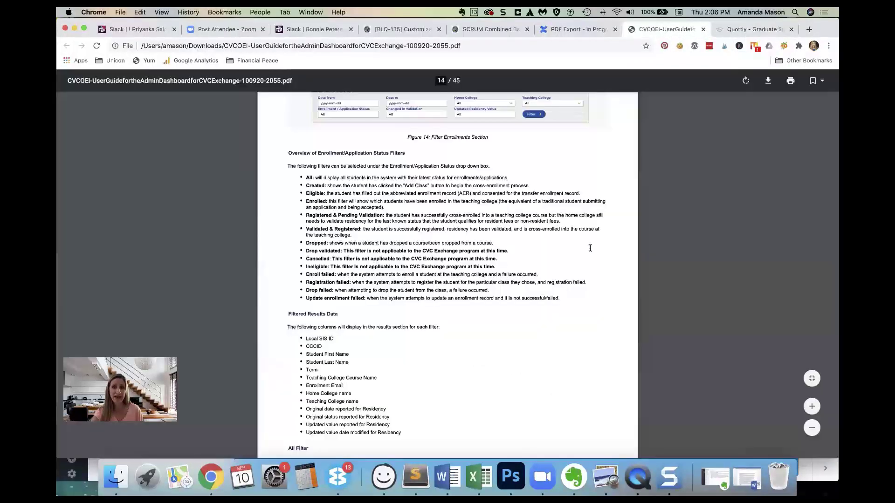
- Return to the user guide and review the status filter descriptions, temporarily selecting the whole list and examining the Registered & Pending Validation entry
{"action": "left_click", "coordinate": [666, 29]}
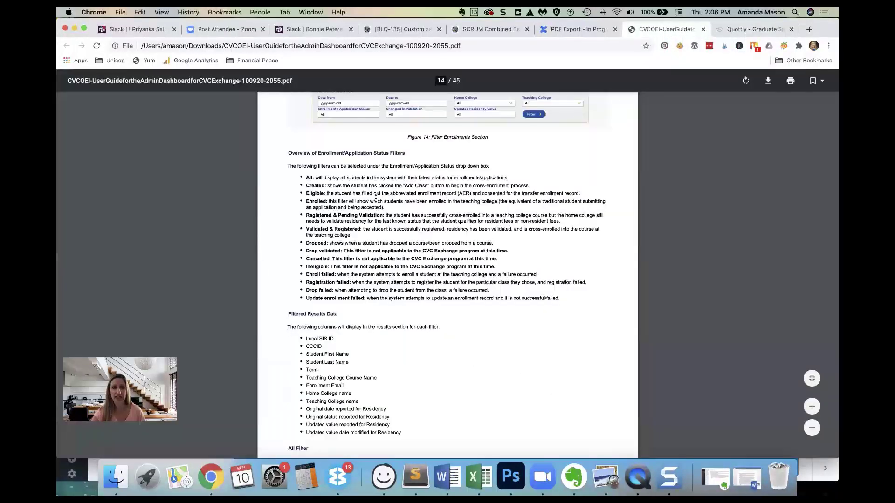
{"action": "left_click_drag", "start_coordinate": [313, 178], "coordinate": [566, 306]}
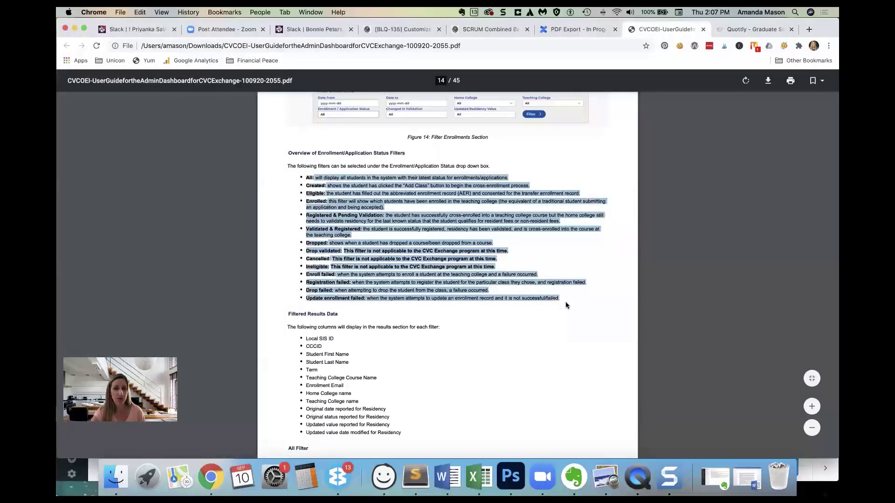
{"action": "left_click", "coordinate": [572, 321]}
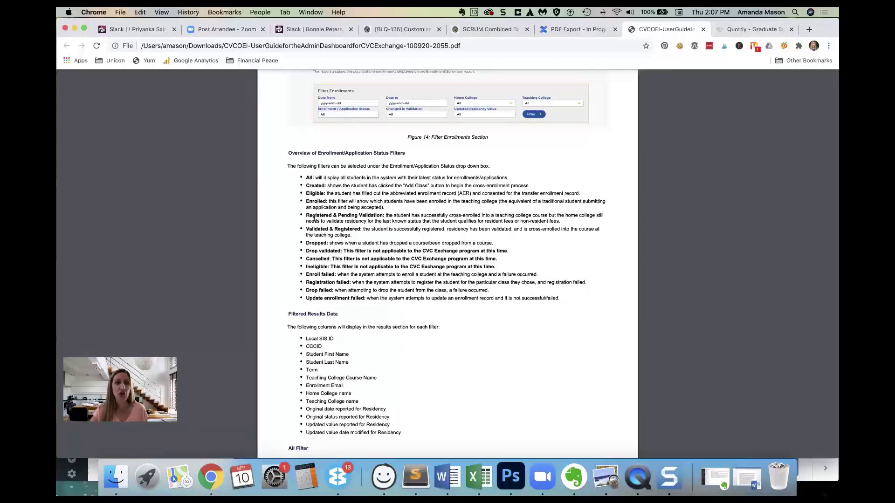
{"action": "left_click_drag", "start_coordinate": [306, 215], "coordinate": [578, 221]}
{"action": "left_click", "coordinate": [578, 222]}
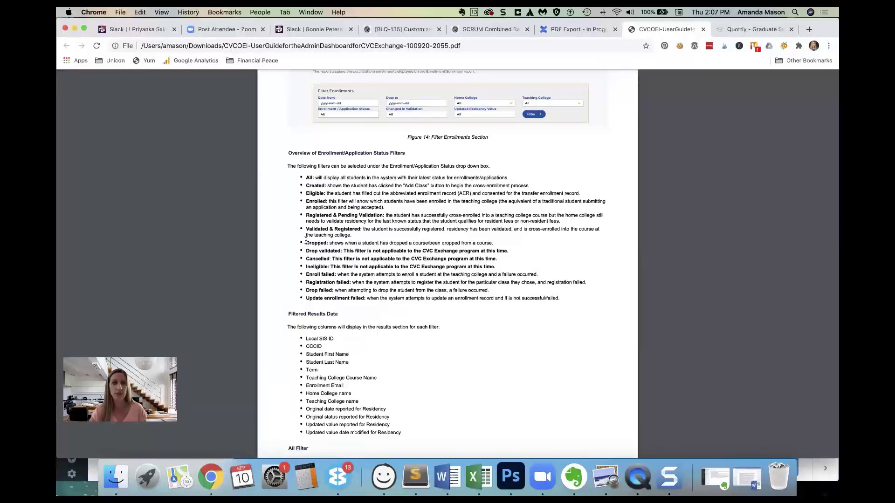
- Select the Dropped label in the guide, then temporarily select the status descriptions from All through Update enrollment failed as a reference
{"action": "left_click_drag", "start_coordinate": [306, 243], "coordinate": [331, 240]}
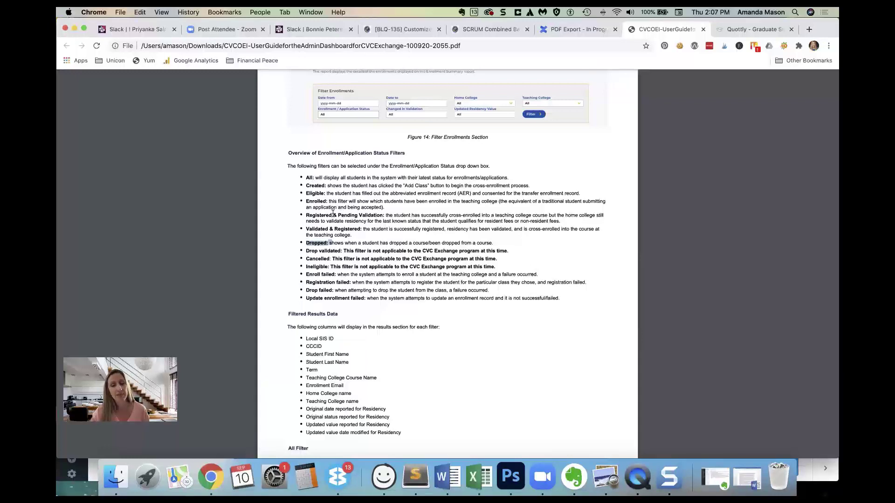
{"action": "scroll", "coordinate": [333, 214], "scroll_direction": "down", "scroll_amount": 1}
{"action": "left_click", "coordinate": [312, 156]}
{"action": "left_click_drag", "start_coordinate": [314, 156], "coordinate": [341, 163]}
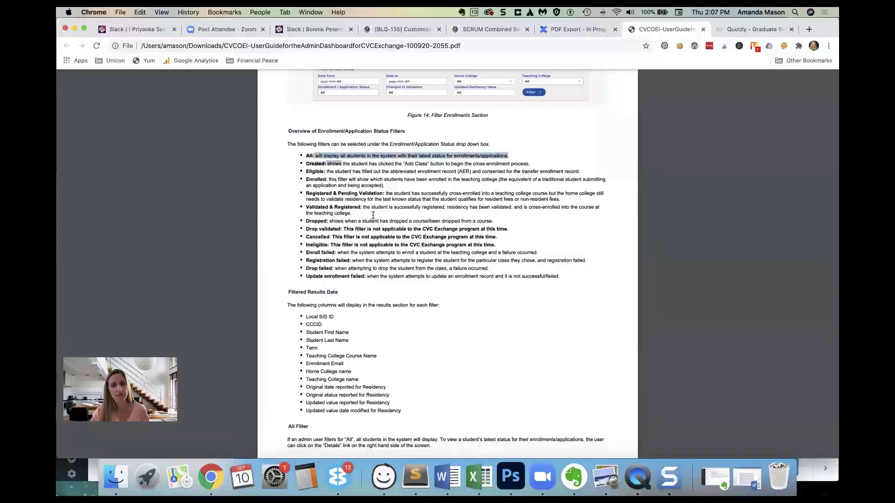
{"action": "left_click_drag", "start_coordinate": [373, 215], "coordinate": [577, 282]}
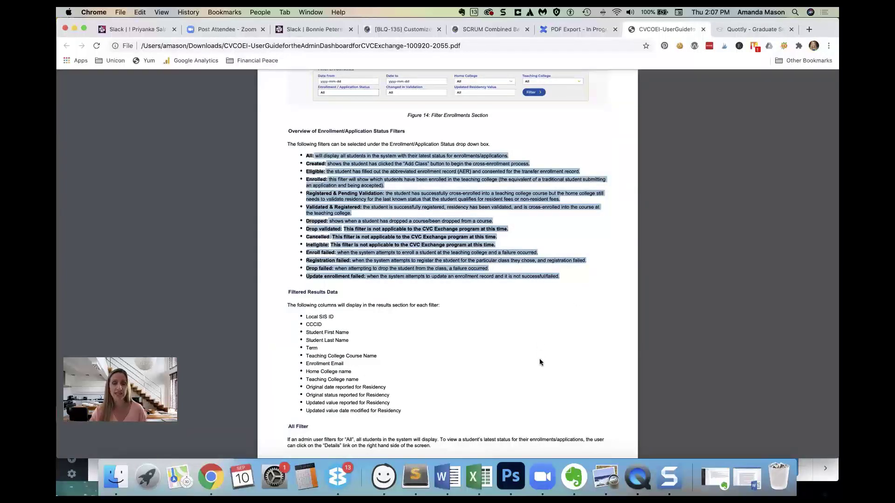
{"action": "left_click", "coordinate": [557, 331]}
- Review the guide's Filtered Results Data column list and select the status filter descriptions above it for reference
{"action": "scroll", "coordinate": [534, 392], "scroll_direction": "down", "scroll_amount": 2}
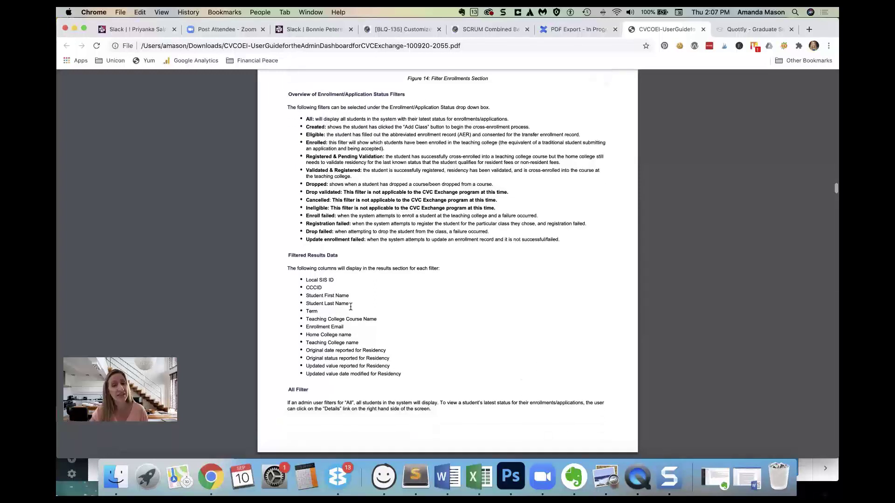
{"action": "scroll", "coordinate": [339, 285], "scroll_direction": "down", "scroll_amount": 1}
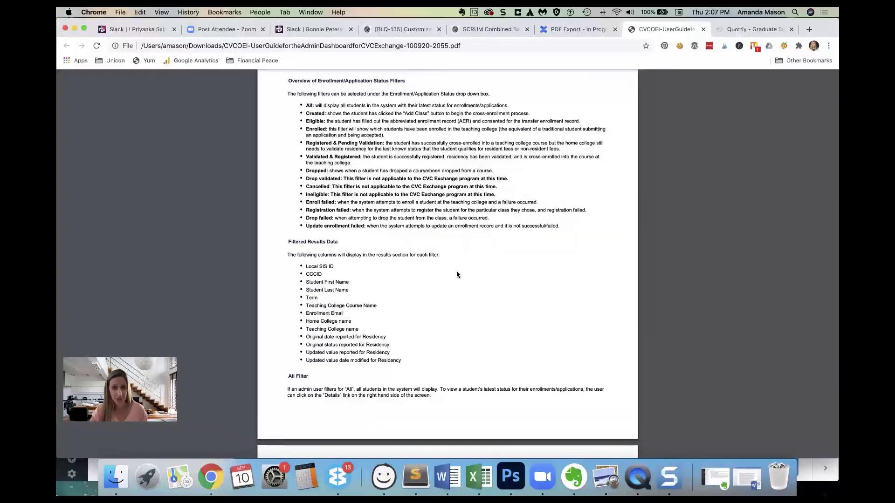
{"action": "scroll", "coordinate": [444, 253], "scroll_direction": "up", "scroll_amount": 1}
{"action": "left_click_drag", "start_coordinate": [305, 113], "coordinate": [584, 249]}
- Switch to the Exchange site and examine the enrollment report's columns from Local SIS ID through Updated value date modified for Residency
{"action": "left_click", "coordinate": [744, 29]}
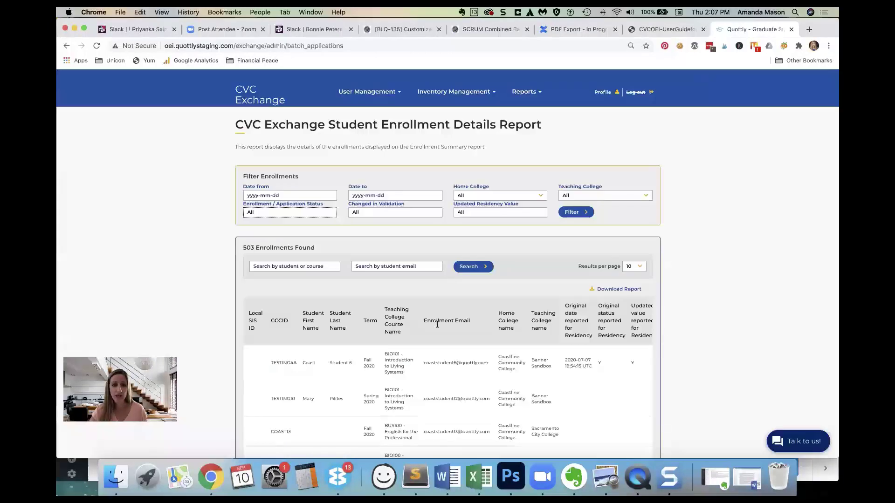
{"action": "scroll", "coordinate": [690, 273], "scroll_direction": "down", "scroll_amount": 2}
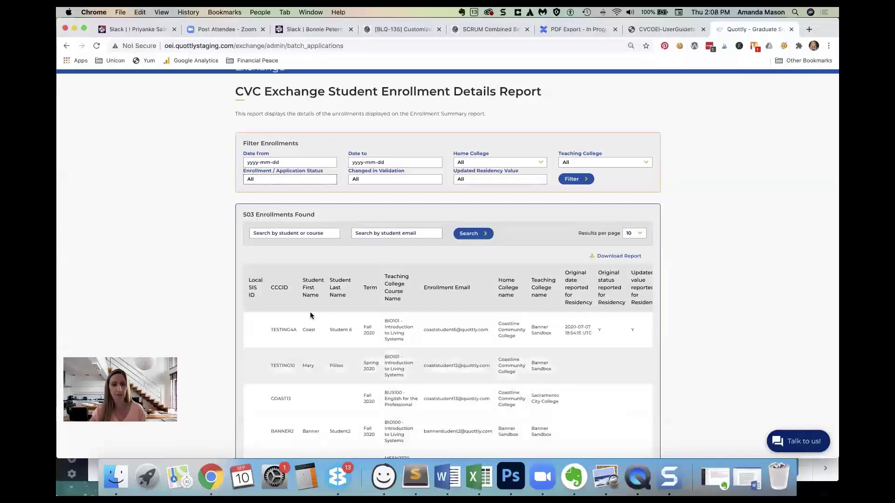
{"action": "scroll", "coordinate": [443, 319], "scroll_direction": "right", "scroll_amount": 2}
{"action": "scroll", "coordinate": [364, 345], "scroll_direction": "left", "scroll_amount": 2}
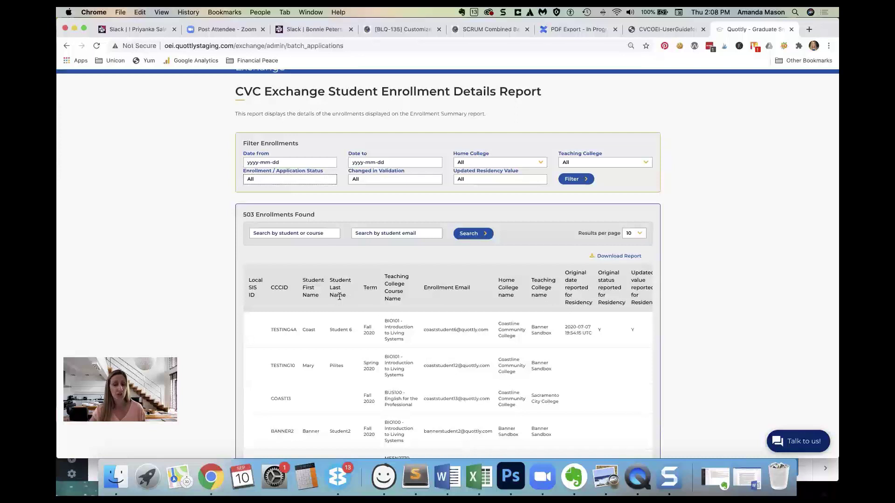
{"action": "scroll", "coordinate": [473, 299], "scroll_direction": "right", "scroll_amount": 3}
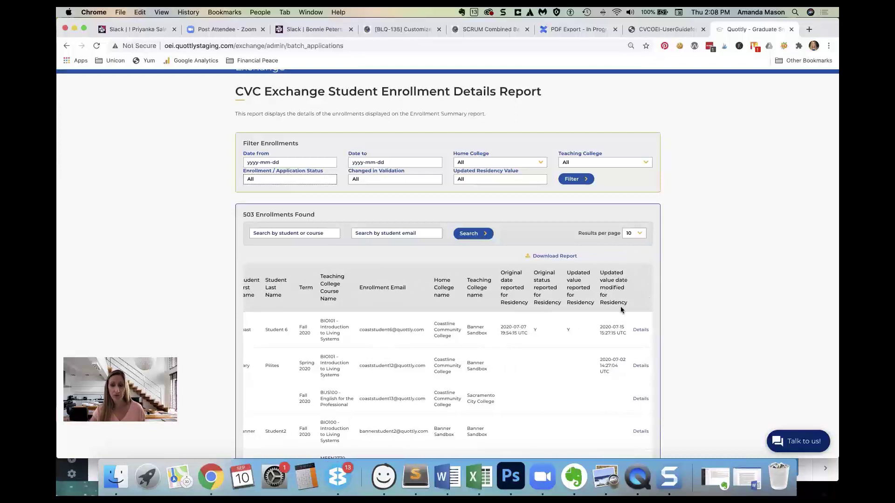
{"action": "scroll", "coordinate": [593, 304], "scroll_direction": "left", "scroll_amount": 3}
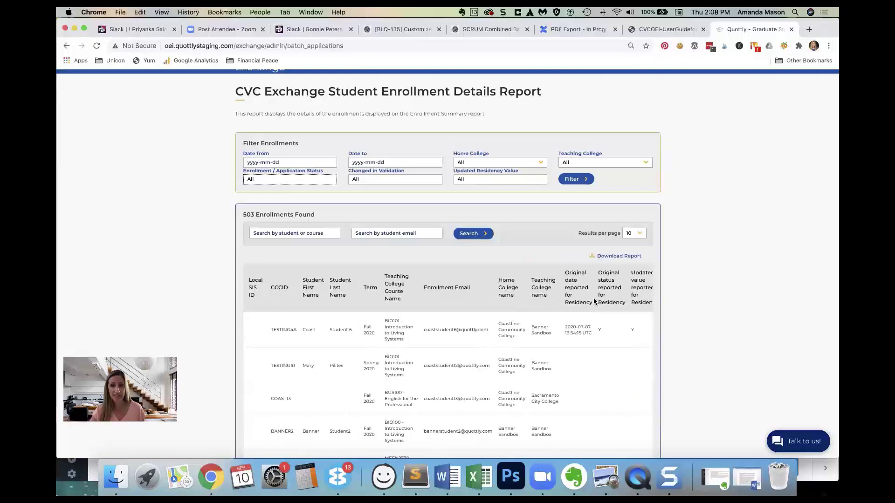
- Return to the user guide and read the All Filter section with its Figure 15 example and Details link
{"action": "left_click", "coordinate": [671, 29]}
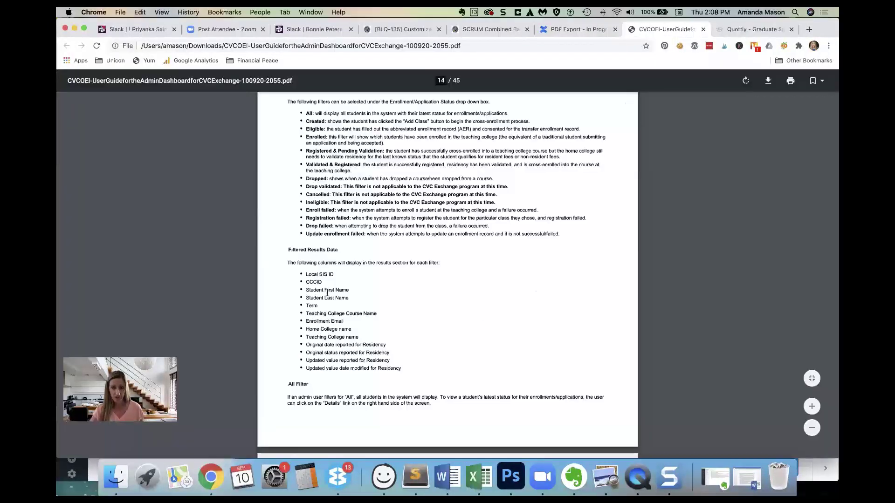
{"action": "scroll", "coordinate": [399, 312], "scroll_direction": "down", "scroll_amount": 1}
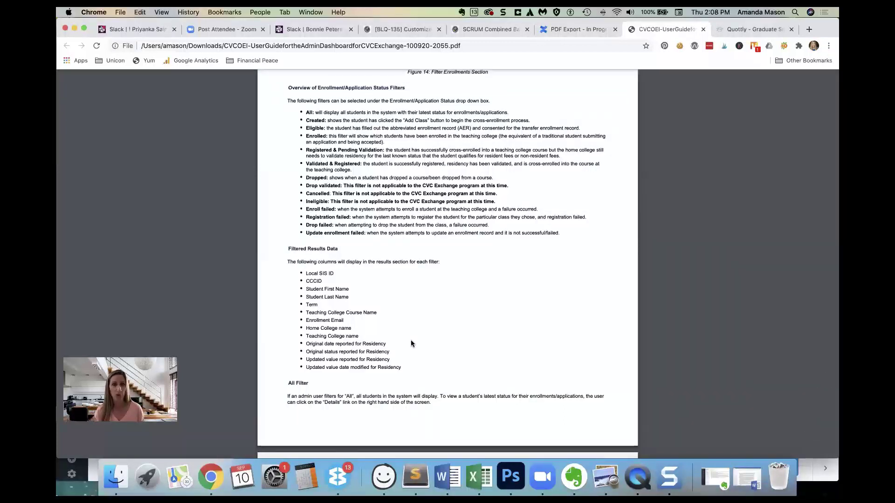
{"action": "scroll", "coordinate": [410, 343], "scroll_direction": "down", "scroll_amount": 5}
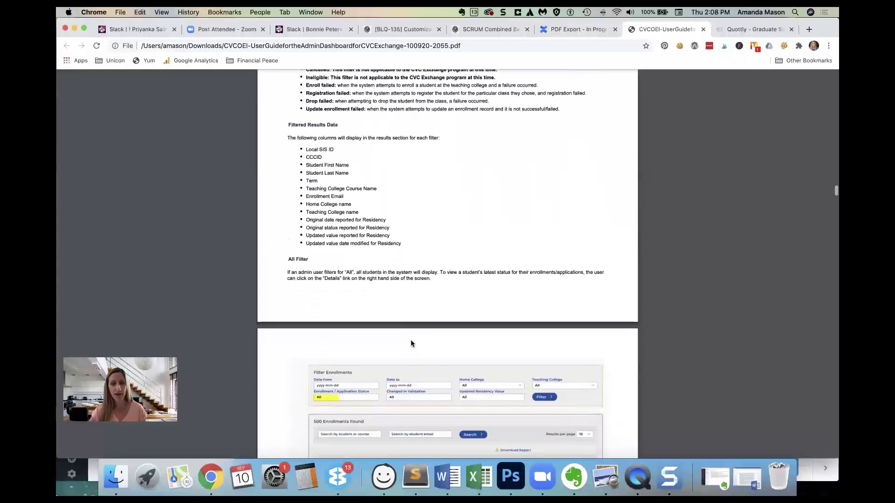
{"action": "scroll", "coordinate": [411, 344], "scroll_direction": "down", "scroll_amount": 2}
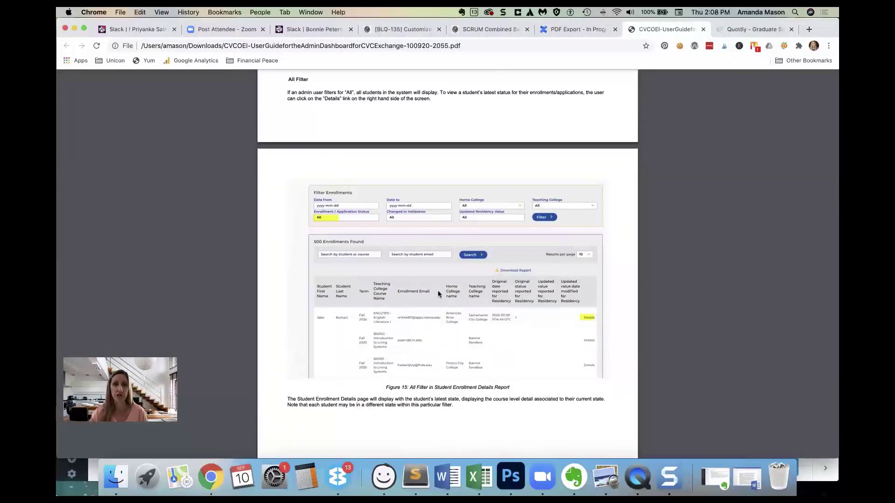
- Switch to the Exchange site and filter the enrollments with Enrollment / Application Status kept at All
{"action": "left_click", "coordinate": [730, 30]}
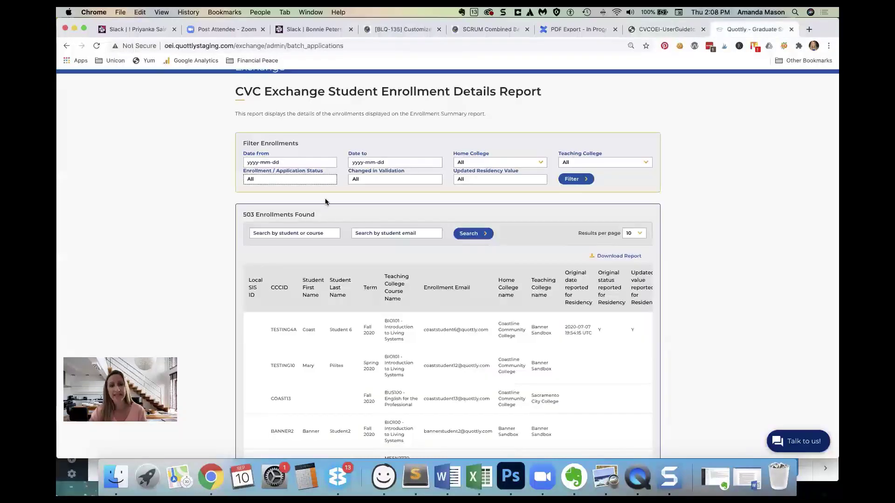
{"action": "left_click", "coordinate": [268, 181]}
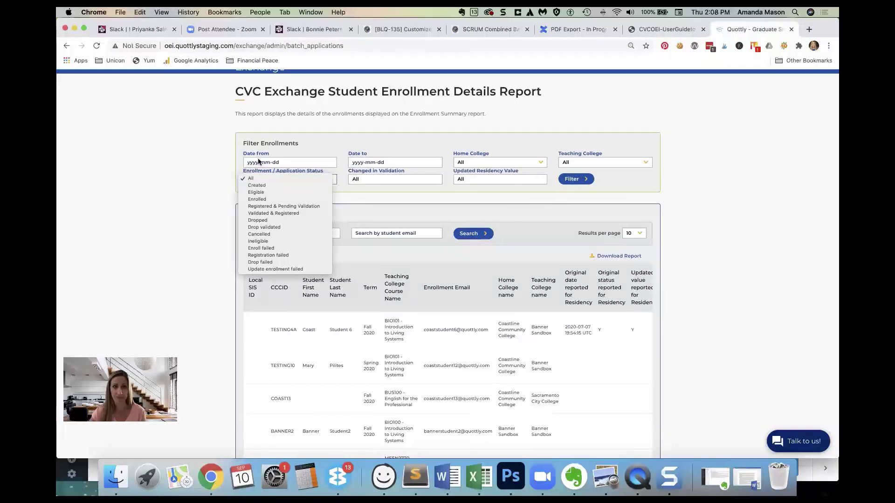
{"action": "left_click", "coordinate": [715, 180]}
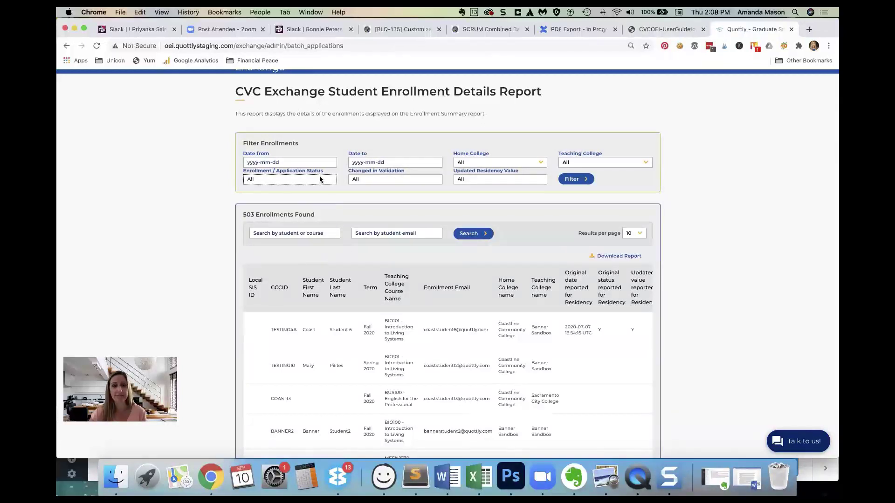
{"action": "left_click", "coordinate": [567, 180]}
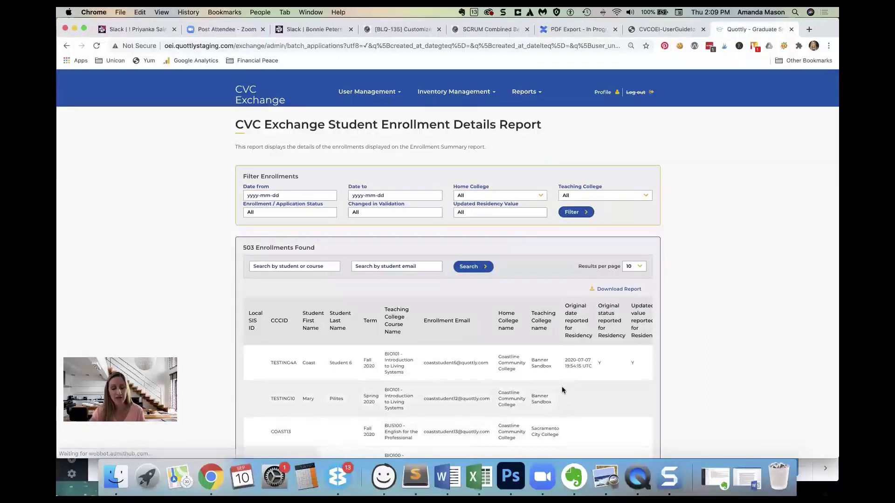
- Open the details of the Spring 2020 BIO101 enrollment, second in the results, and highlight its State value
{"action": "scroll", "coordinate": [558, 378], "scroll_direction": "down", "scroll_amount": 3}
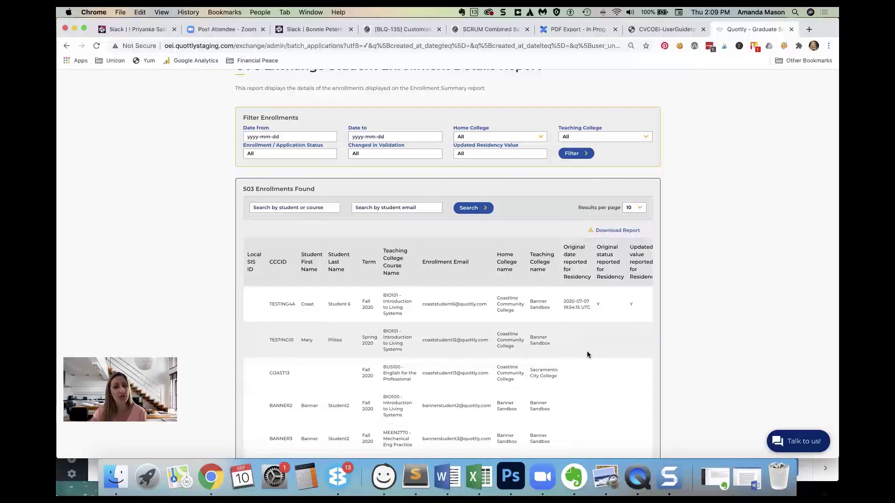
{"action": "scroll", "coordinate": [587, 352], "scroll_direction": "right", "scroll_amount": 3}
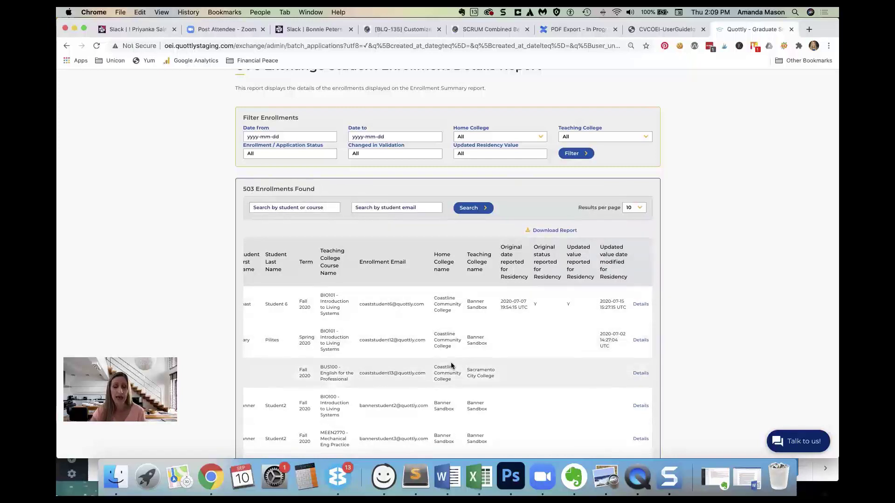
{"action": "scroll", "coordinate": [548, 326], "scroll_direction": "left", "scroll_amount": 3}
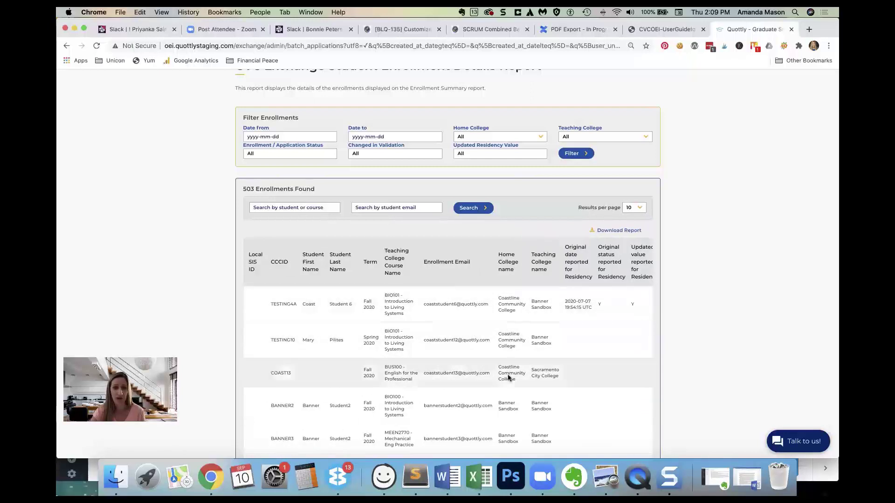
{"action": "scroll", "coordinate": [508, 375], "scroll_direction": "down", "scroll_amount": 1}
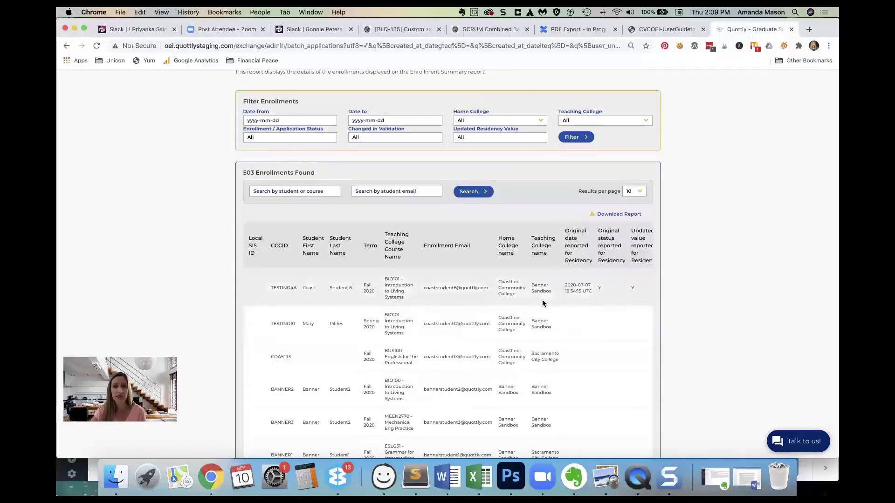
{"action": "scroll", "coordinate": [543, 302], "scroll_direction": "right", "scroll_amount": 3}
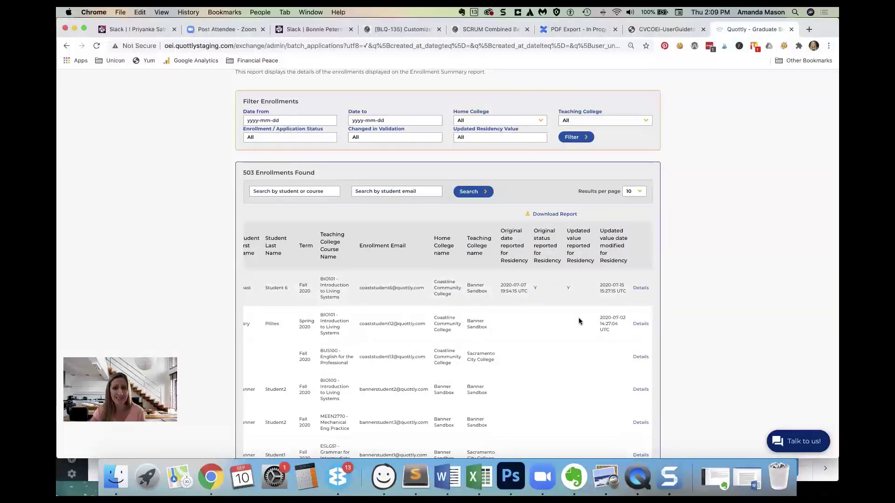
{"action": "left_click", "coordinate": [638, 324]}
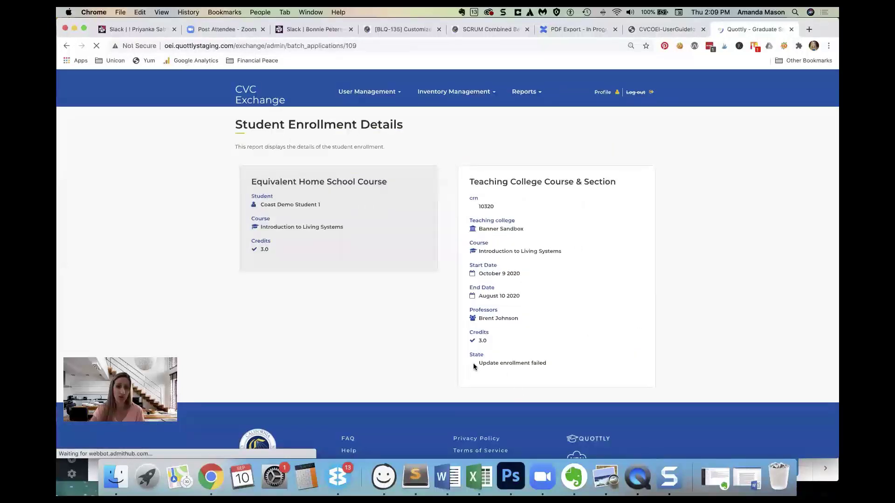
{"action": "left_click_drag", "start_coordinate": [473, 362], "coordinate": [572, 364]}
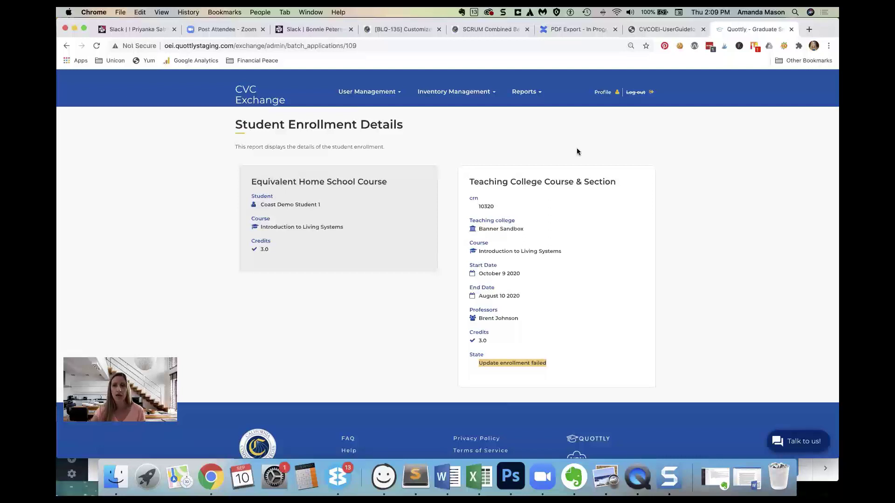
- Return from the enrollment details to the enrollments report and look through its first page of results
{"action": "left_click", "coordinate": [61, 46]}
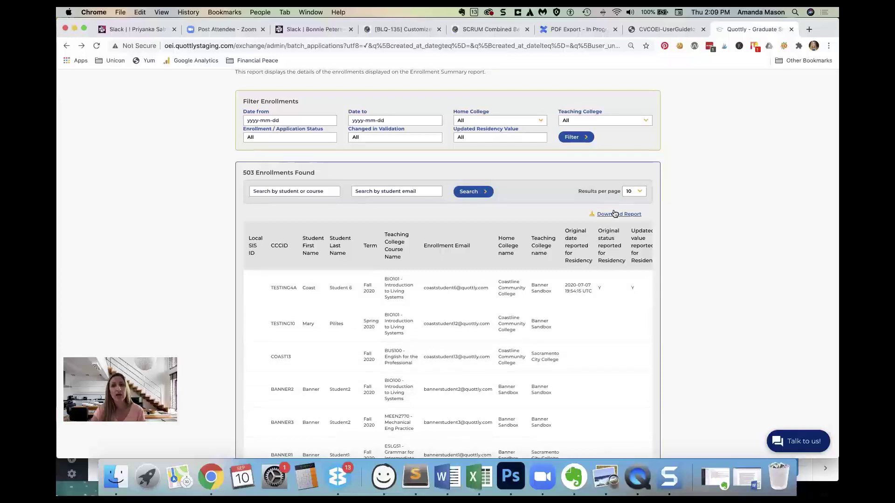
{"action": "scroll", "coordinate": [589, 304], "scroll_direction": "down", "scroll_amount": 10}
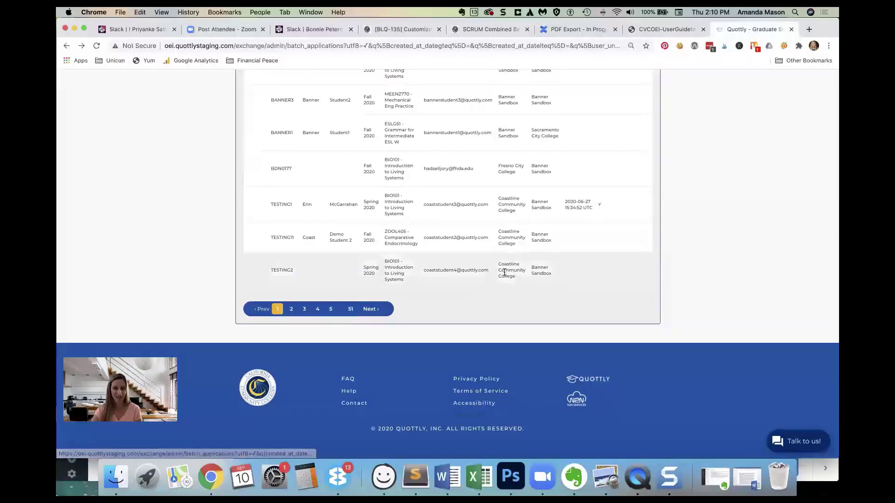
{"action": "scroll", "coordinate": [504, 272], "scroll_direction": "up", "scroll_amount": 5}
{"action": "scroll", "coordinate": [504, 272], "scroll_direction": "up", "scroll_amount": 4}
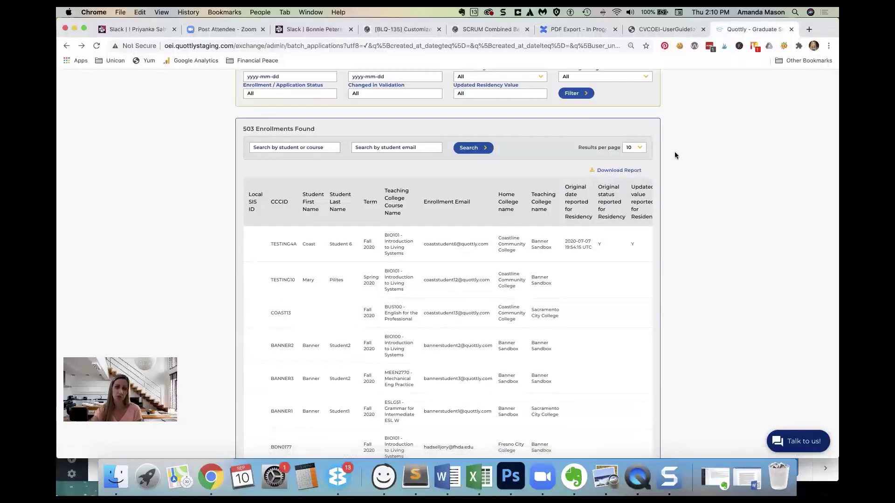
- Switch to the user guide and review Figures 15 and 16 for the All filter, continuing to the Created Filter section
{"action": "left_click", "coordinate": [666, 29]}
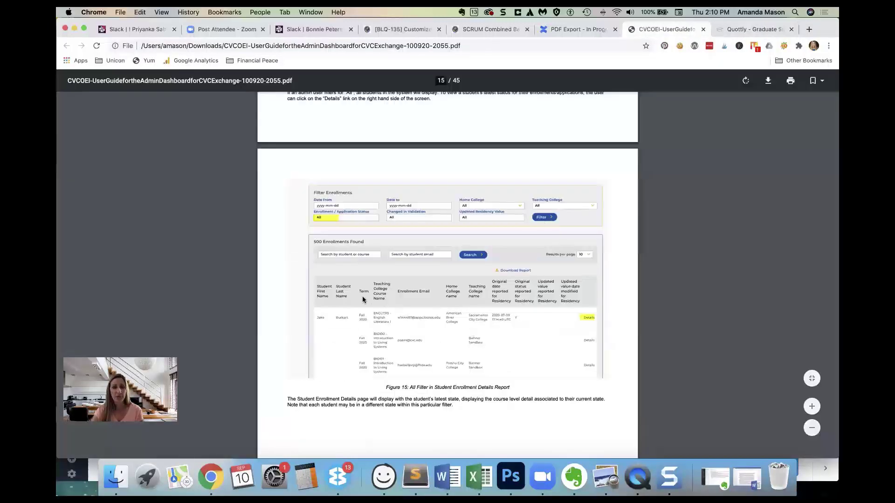
{"action": "scroll", "coordinate": [362, 299], "scroll_direction": "up", "scroll_amount": 3}
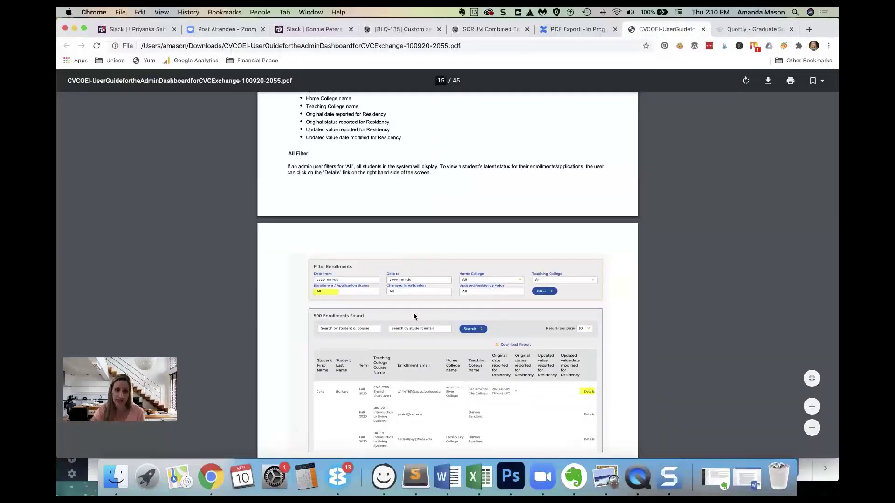
{"action": "scroll", "coordinate": [410, 334], "scroll_direction": "down", "scroll_amount": 2}
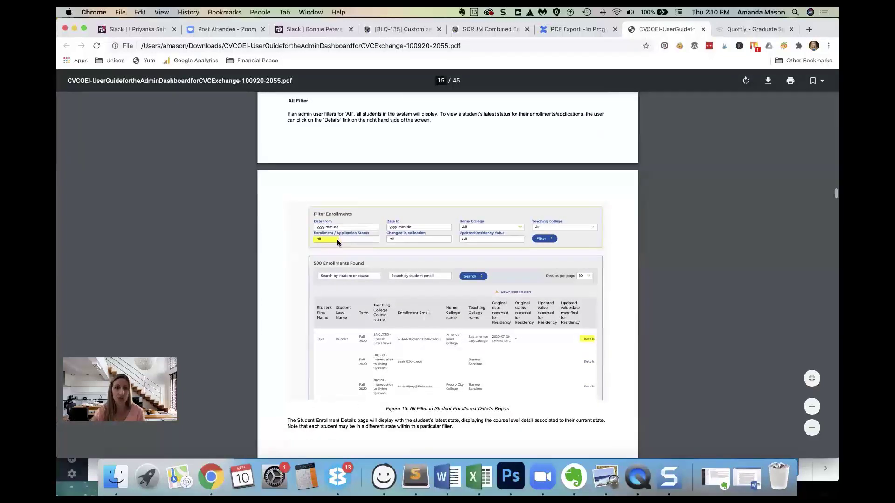
{"action": "scroll", "coordinate": [398, 328], "scroll_direction": "down", "scroll_amount": 10}
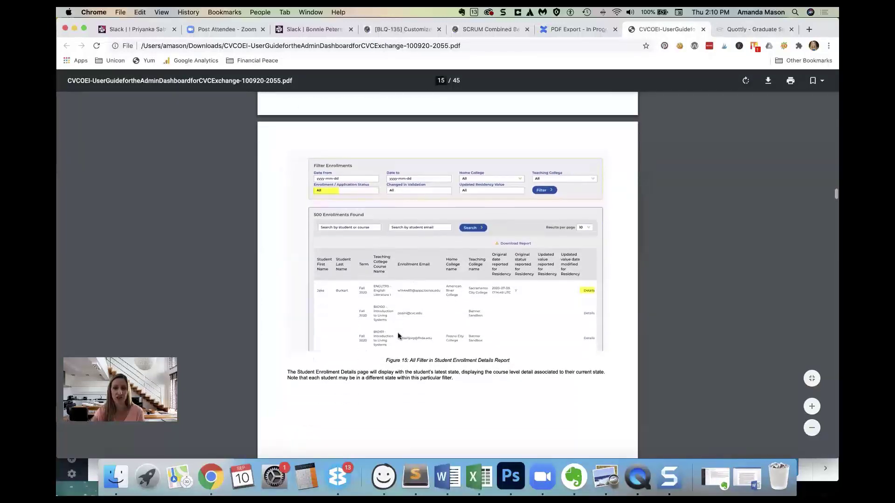
{"action": "scroll", "coordinate": [398, 331], "scroll_direction": "down", "scroll_amount": 6}
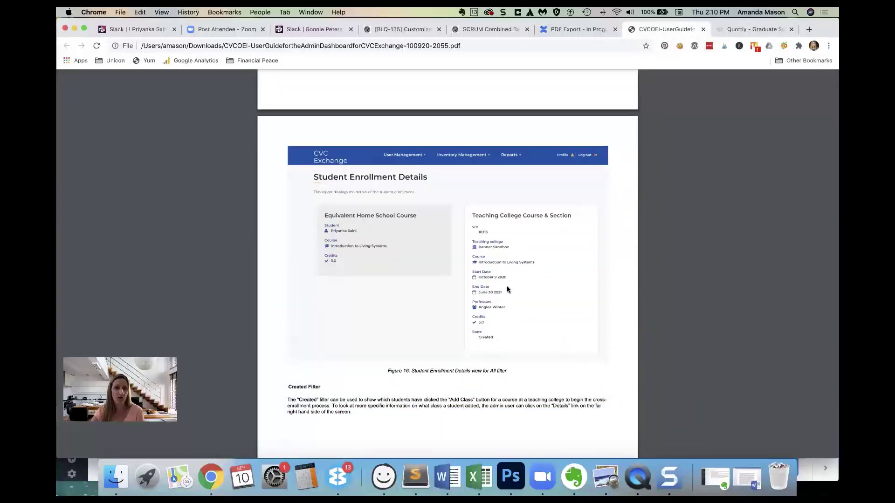
{"action": "scroll", "coordinate": [465, 295], "scroll_direction": "down", "scroll_amount": 3}
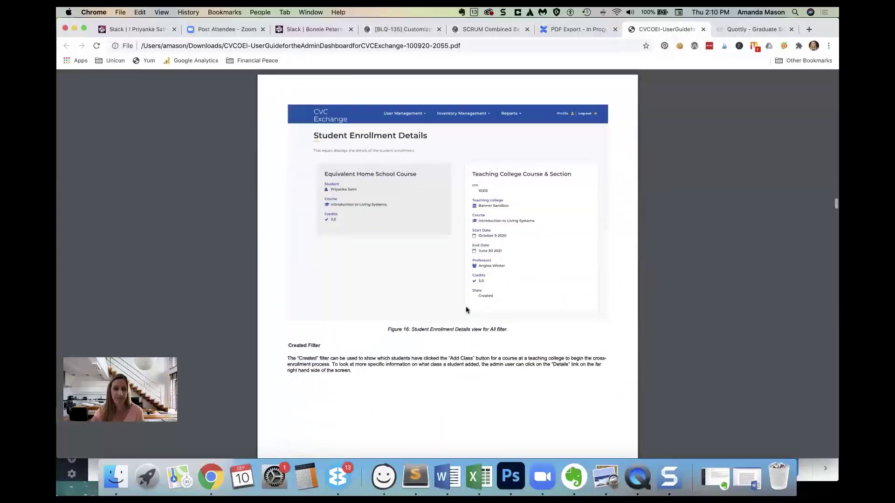
- Switch to the Exchange site and filter the enrollments by Enrollment / Application Status Created
{"action": "left_click", "coordinate": [728, 29]}
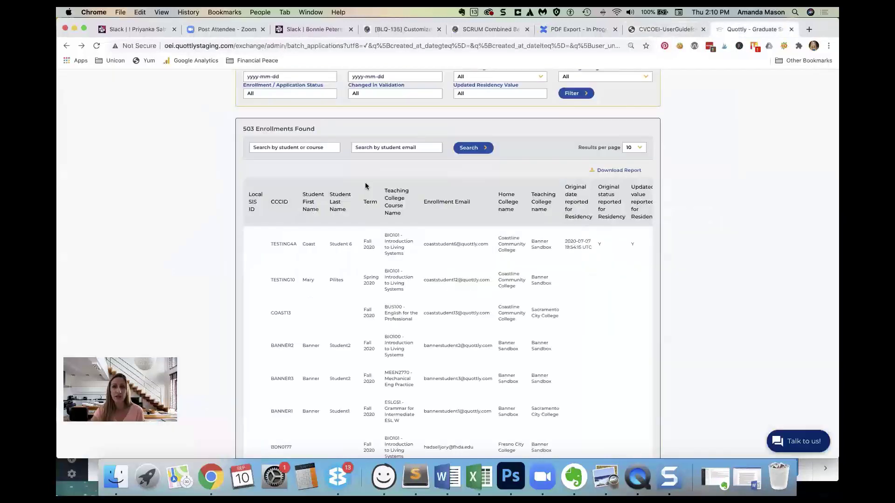
{"action": "left_click", "coordinate": [284, 94]}
{"action": "left_click", "coordinate": [282, 100]}
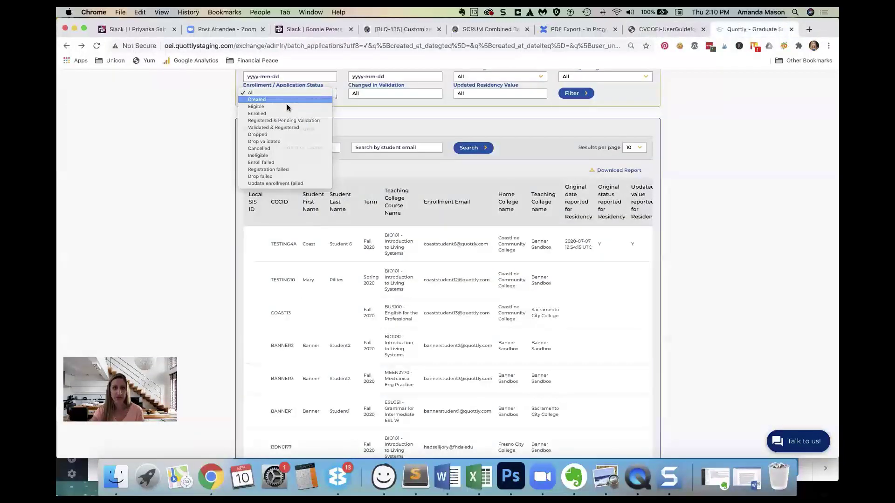
{"action": "scroll", "coordinate": [448, 156], "scroll_direction": "up", "scroll_amount": 1}
{"action": "left_click", "coordinate": [567, 129]}
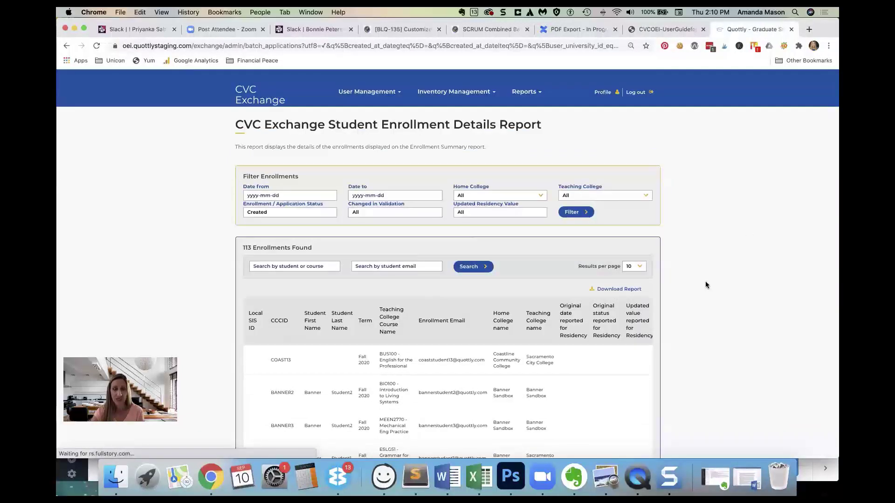
- Reread the user guide's Created Filter section and look over the Created enrollments listed on the Exchange site
{"action": "key", "text": "ctrl+shift+Tab"}
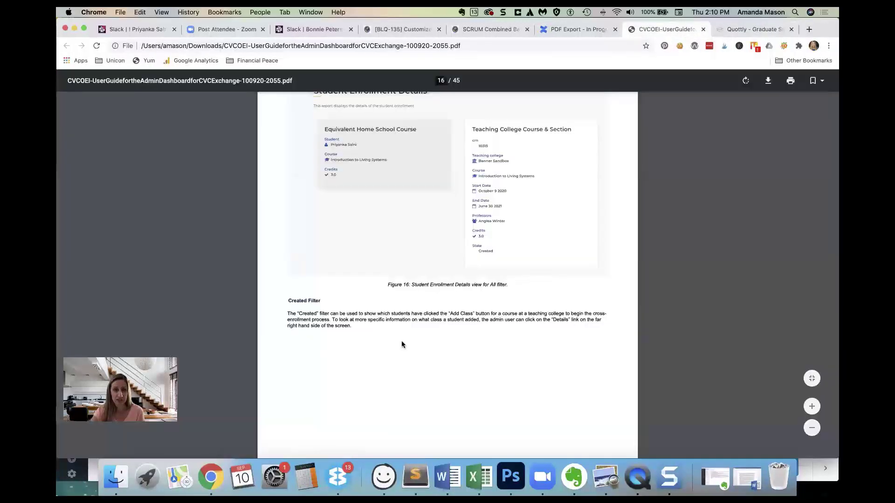
{"action": "scroll", "coordinate": [401, 341], "scroll_direction": "down", "scroll_amount": 2}
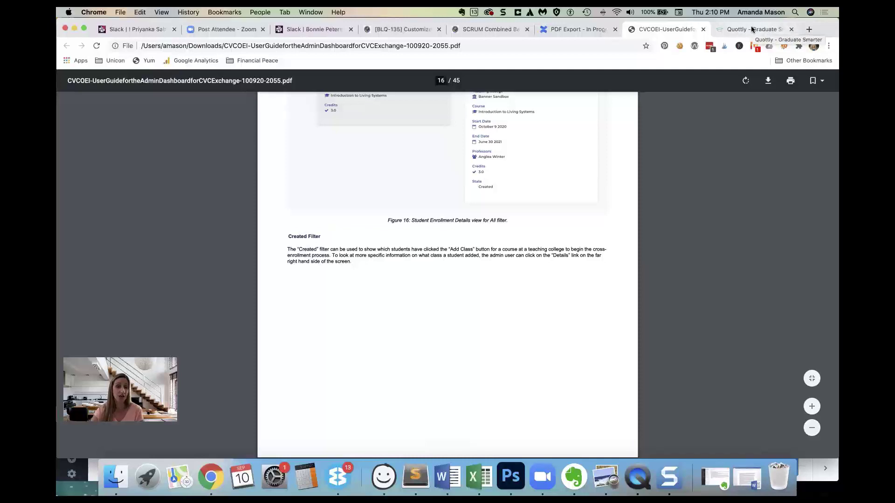
{"action": "key", "text": "ctrl+Tab"}
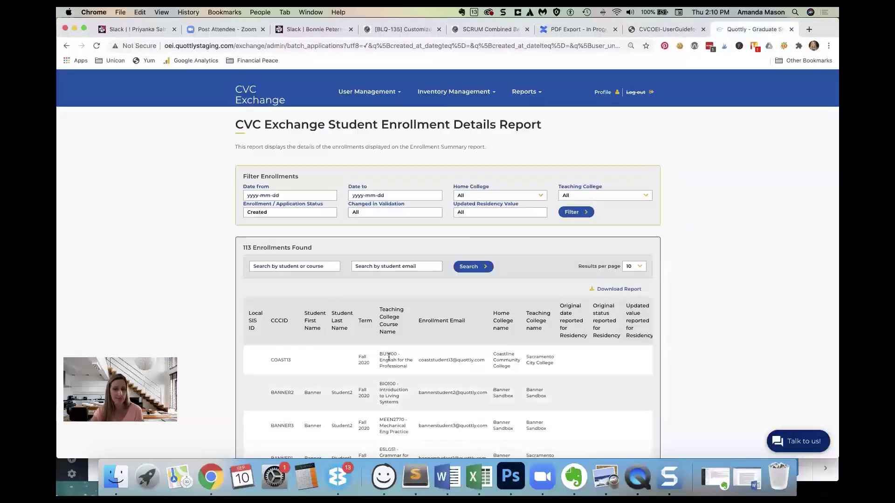
{"action": "scroll", "coordinate": [437, 328], "scroll_direction": "down", "scroll_amount": 2}
{"action": "scroll", "coordinate": [267, 233], "scroll_direction": "down", "scroll_amount": 1}
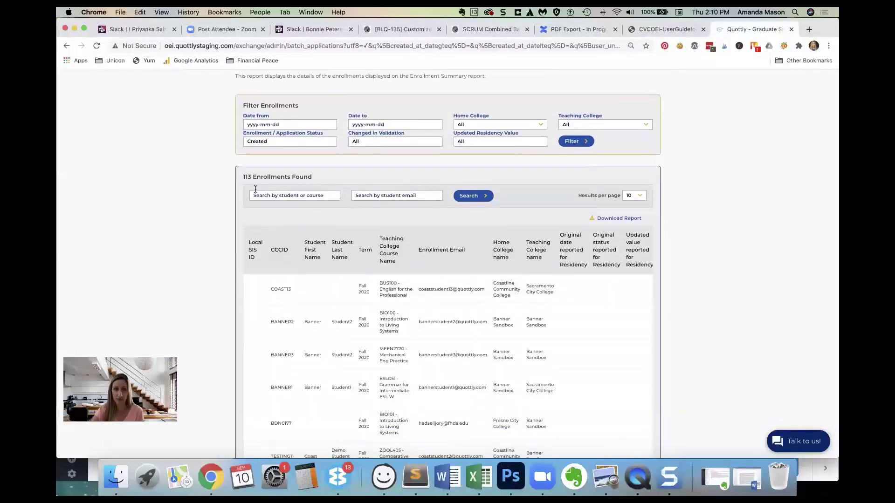
{"action": "scroll", "coordinate": [249, 183], "scroll_direction": "down", "scroll_amount": 1}
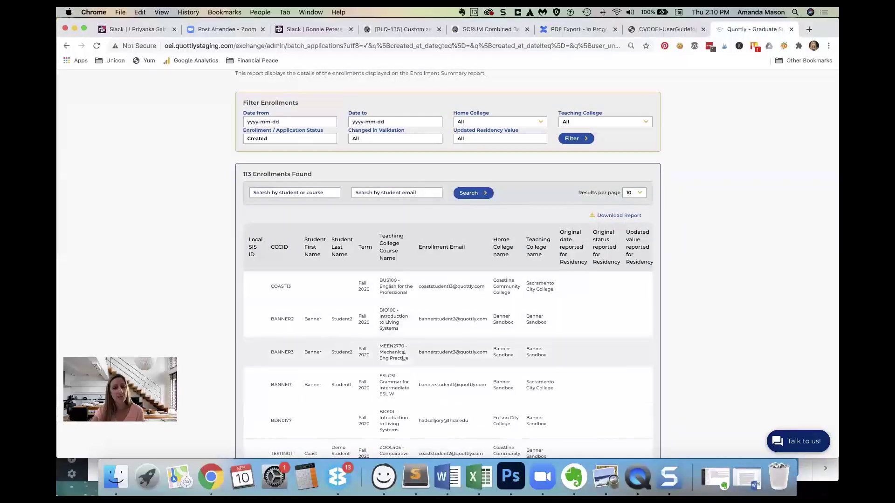
{"action": "scroll", "coordinate": [368, 352], "scroll_direction": "down", "scroll_amount": 3}
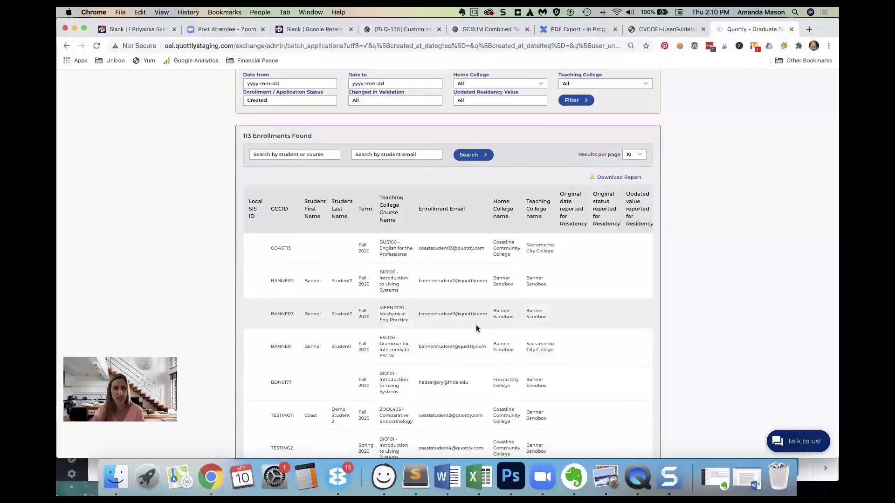
{"action": "scroll", "coordinate": [476, 327], "scroll_direction": "up", "scroll_amount": 3}
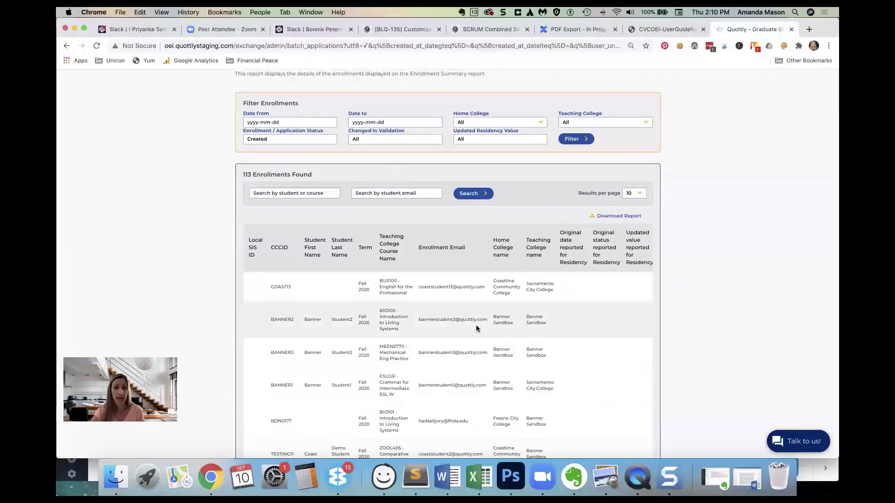
- Open the details of the Fall 2020 BUS100 enrollment, first in the results, and highlight its State value
{"action": "scroll", "coordinate": [476, 325], "scroll_direction": "right", "scroll_amount": 3}
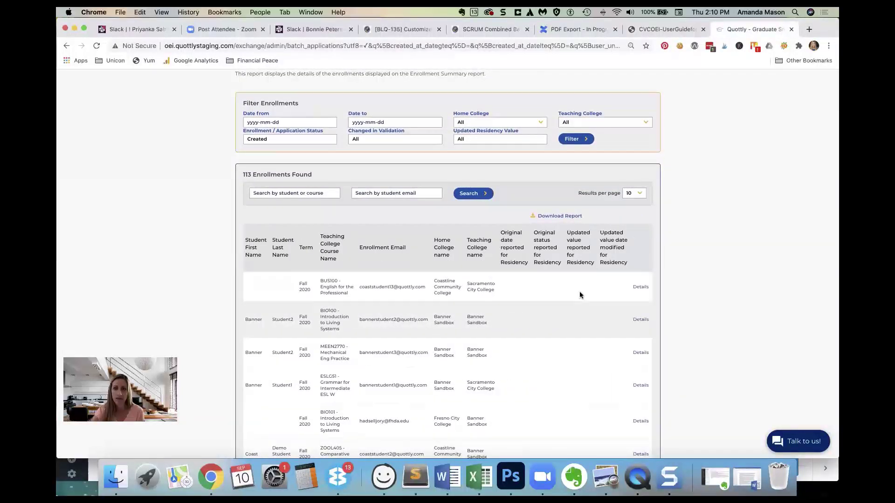
{"action": "left_click", "coordinate": [638, 289]}
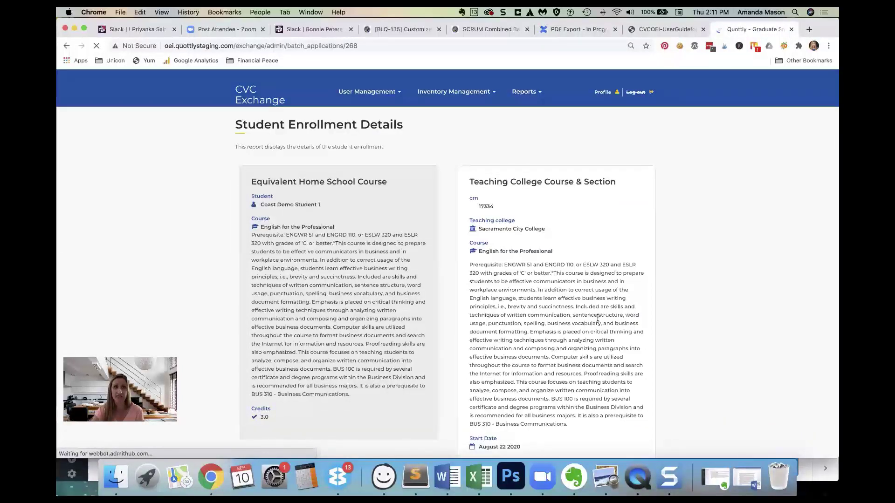
{"action": "scroll", "coordinate": [597, 317], "scroll_direction": "down", "scroll_amount": 1}
{"action": "scroll", "coordinate": [597, 318], "scroll_direction": "down", "scroll_amount": 3}
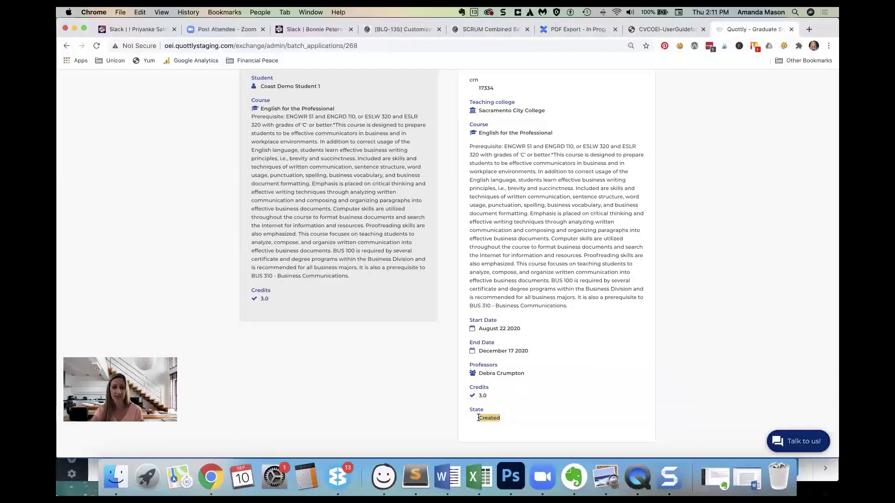
- Highlight the course title and the teaching college name under Teaching College Course & Section, and review the remaining section details
{"action": "scroll", "coordinate": [563, 339], "scroll_direction": "up", "scroll_amount": 2}
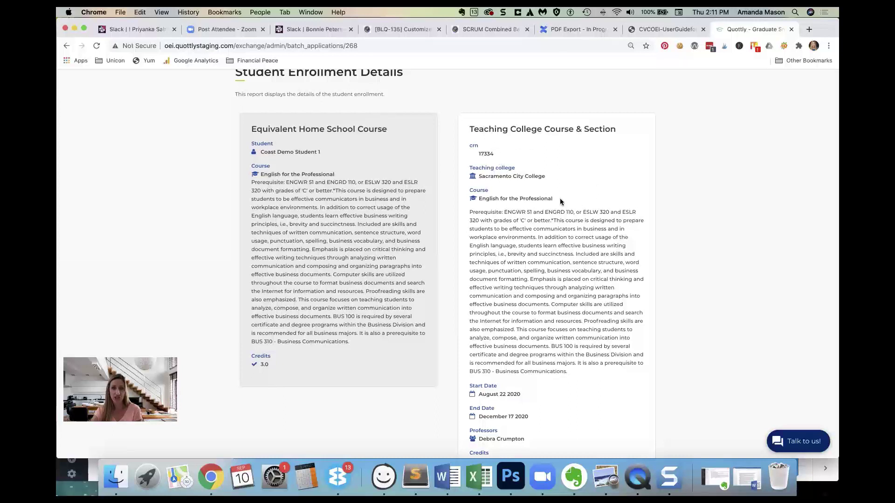
{"action": "left_click_drag", "start_coordinate": [555, 199], "coordinate": [475, 200]}
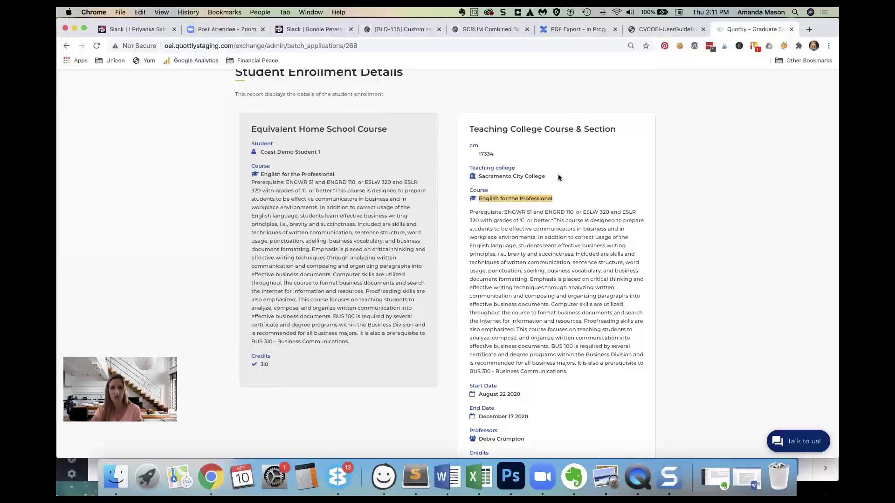
{"action": "left_click", "coordinate": [542, 175]}
{"action": "left_click_drag", "start_coordinate": [543, 175], "coordinate": [476, 178]}
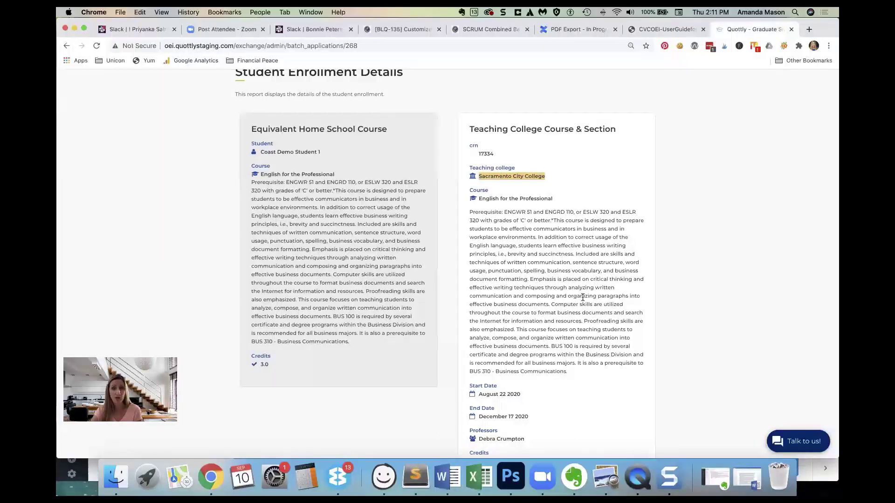
{"action": "scroll", "coordinate": [583, 296], "scroll_direction": "down", "scroll_amount": 5}
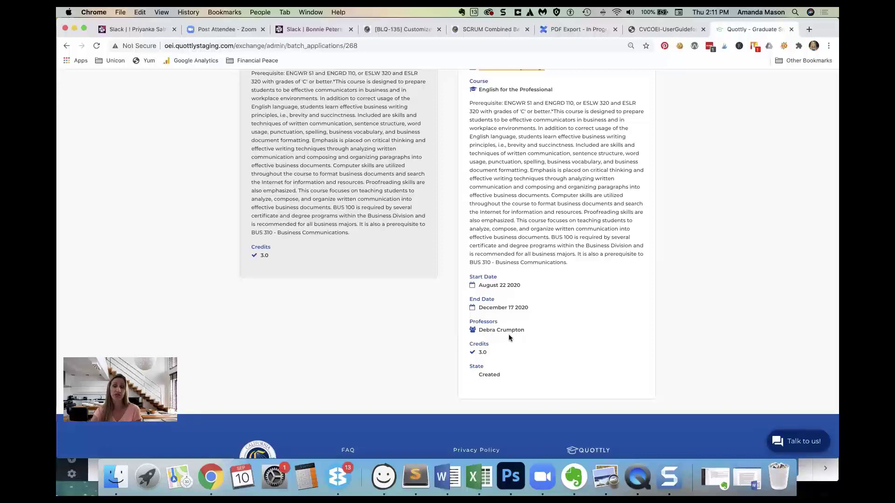
- Return to the user guide and review Figures 17 and 18 for the Created filter and its Student Enrollment Details view
{"action": "left_click", "coordinate": [641, 31]}
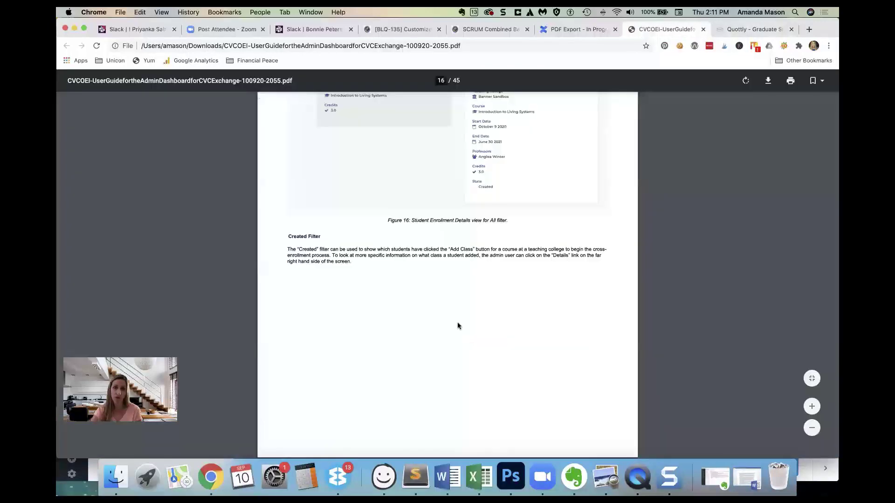
{"action": "scroll", "coordinate": [386, 312], "scroll_direction": "down", "scroll_amount": 3}
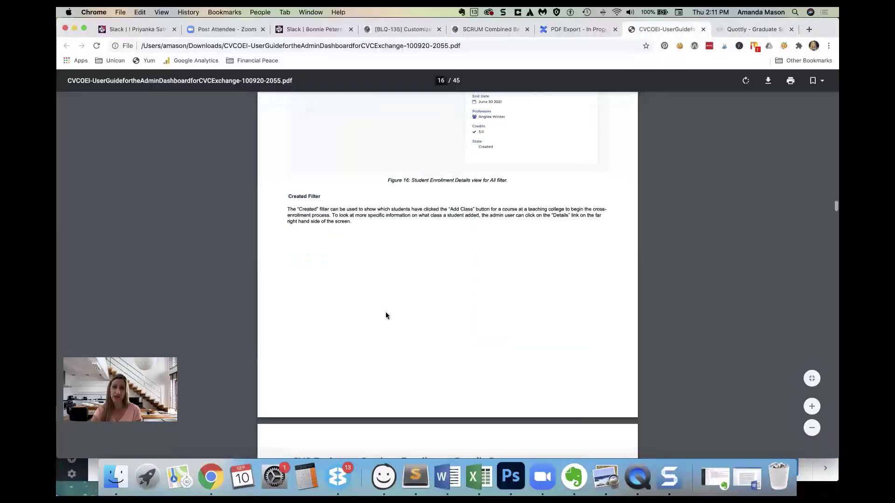
{"action": "scroll", "coordinate": [385, 315], "scroll_direction": "down", "scroll_amount": 5}
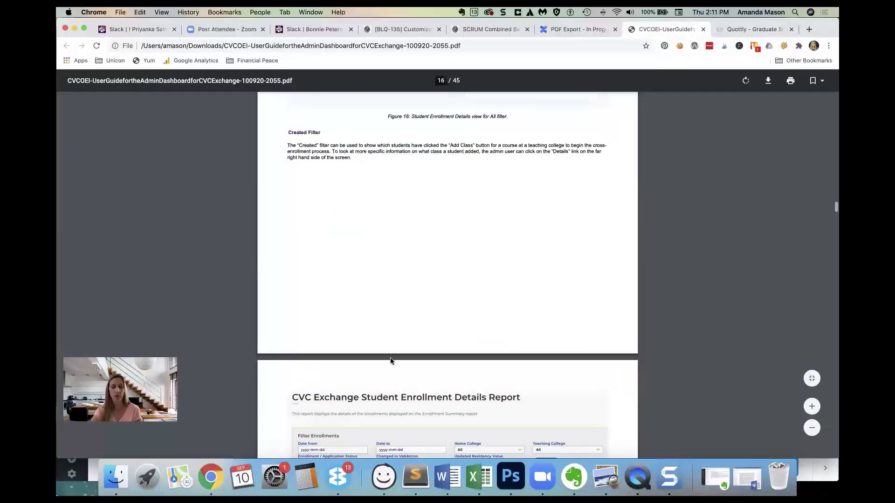
{"action": "scroll", "coordinate": [390, 359], "scroll_direction": "down", "scroll_amount": 5}
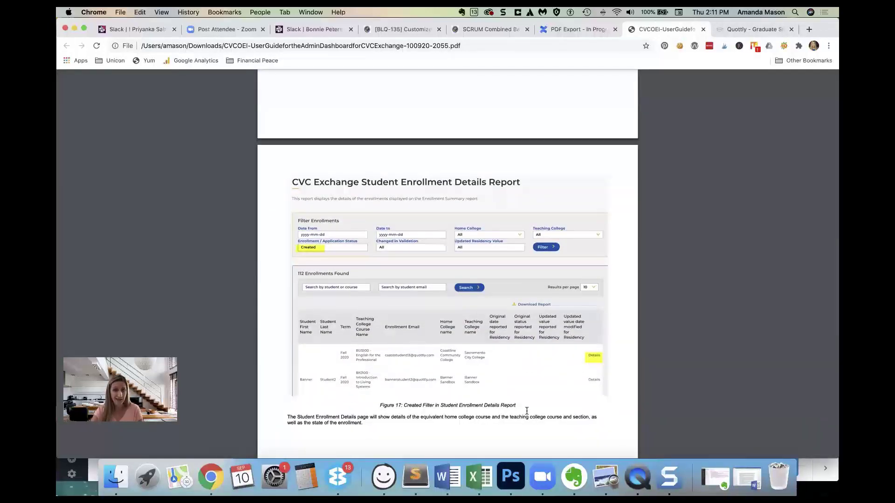
{"action": "scroll", "coordinate": [510, 403], "scroll_direction": "down", "scroll_amount": 10}
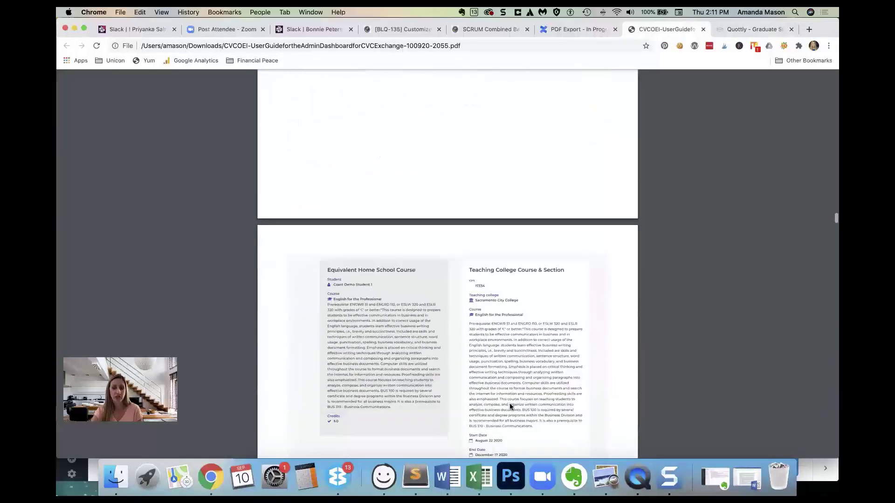
{"action": "scroll", "coordinate": [510, 404], "scroll_direction": "down", "scroll_amount": 4}
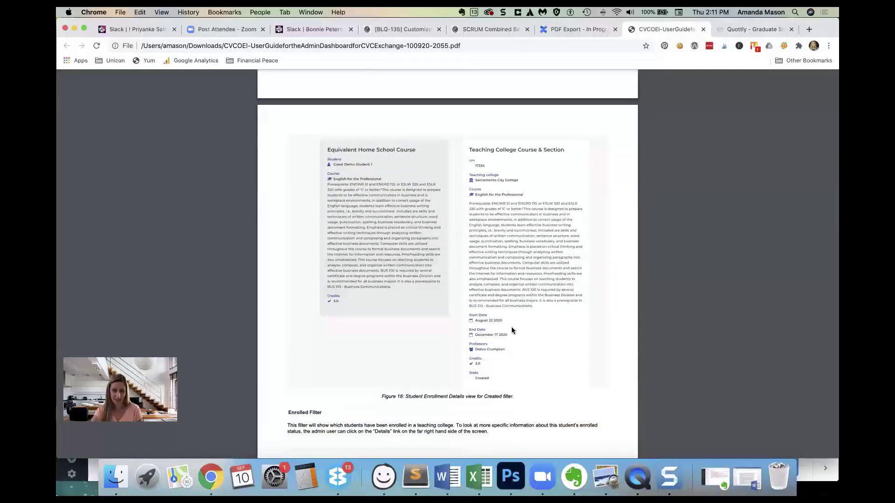
- Read the Enrolled Filter section below Figure 18 in the user guide
{"action": "scroll", "coordinate": [508, 318], "scroll_direction": "down", "scroll_amount": 4}
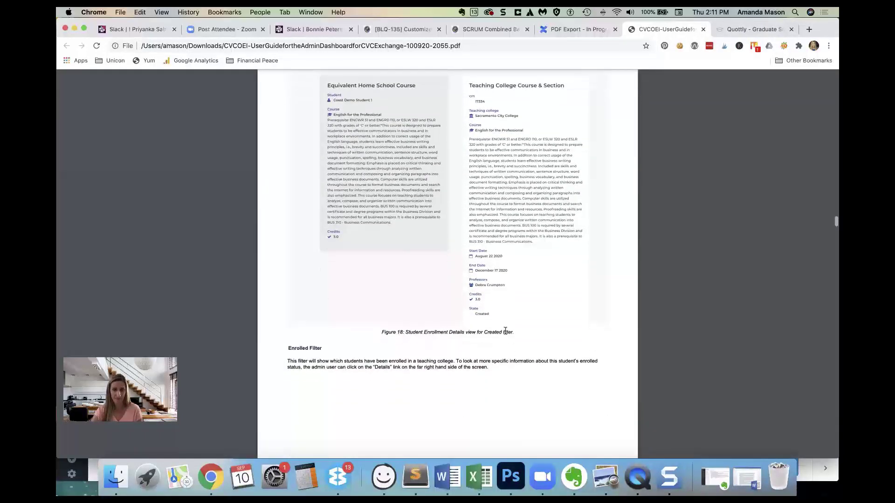
{"action": "scroll", "coordinate": [505, 331], "scroll_direction": "down", "scroll_amount": 1}
{"action": "scroll", "coordinate": [505, 330], "scroll_direction": "down", "scroll_amount": 3}
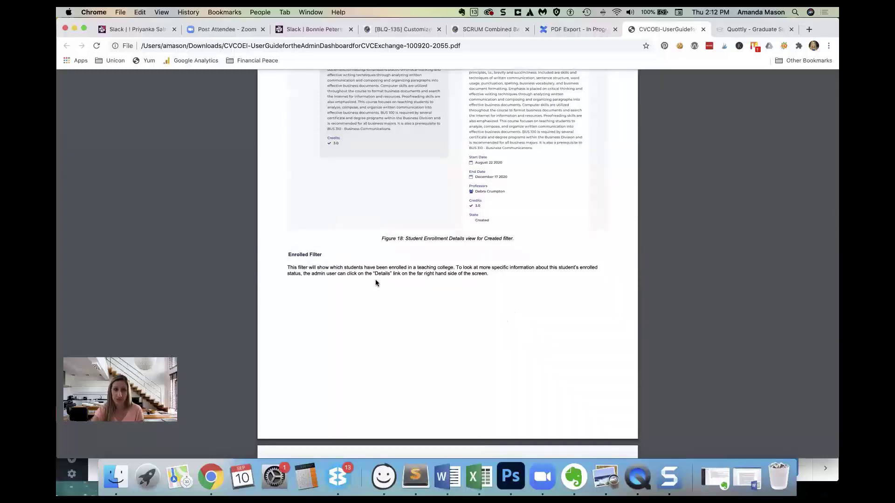
{"action": "scroll", "coordinate": [375, 282], "scroll_direction": "down", "scroll_amount": 1}
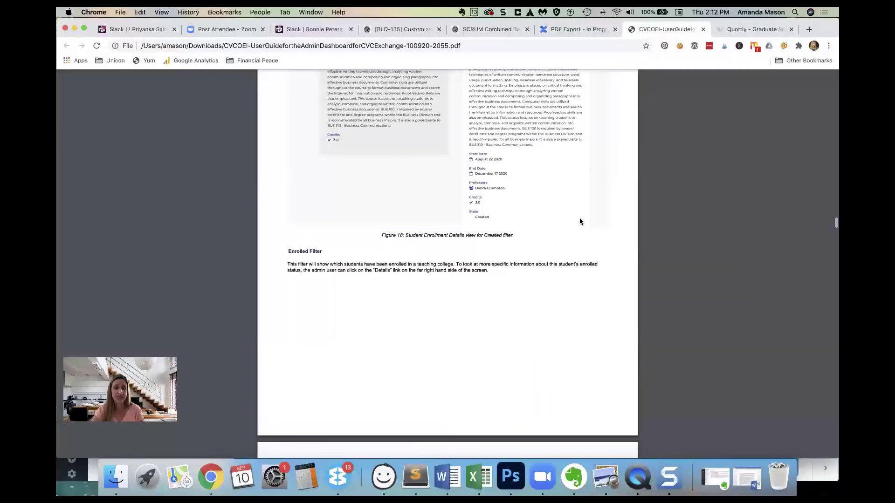
- Return to the dashboard's Student Enrollment Details Report and filter the enrollments by the Enrolled status
{"action": "left_click", "coordinate": [759, 29]}
{"action": "scroll", "coordinate": [325, 213], "scroll_direction": "up", "scroll_amount": 5}
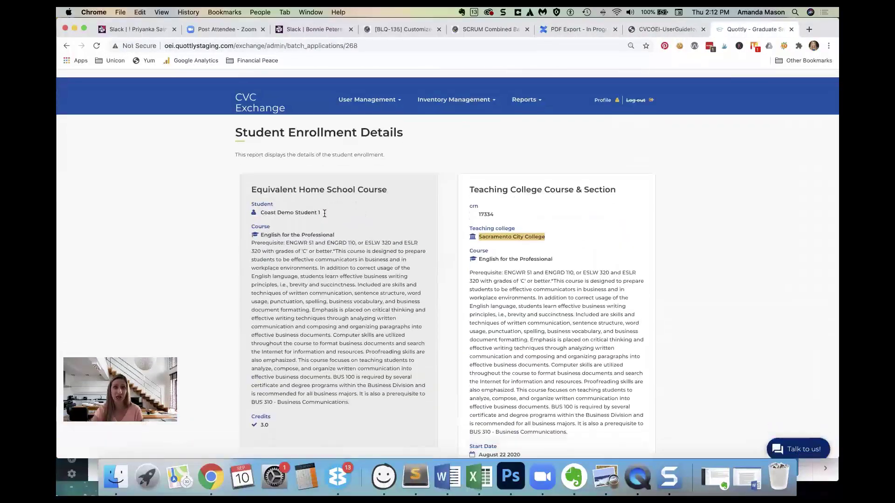
{"action": "left_click", "coordinate": [67, 45]}
{"action": "left_click", "coordinate": [303, 138]}
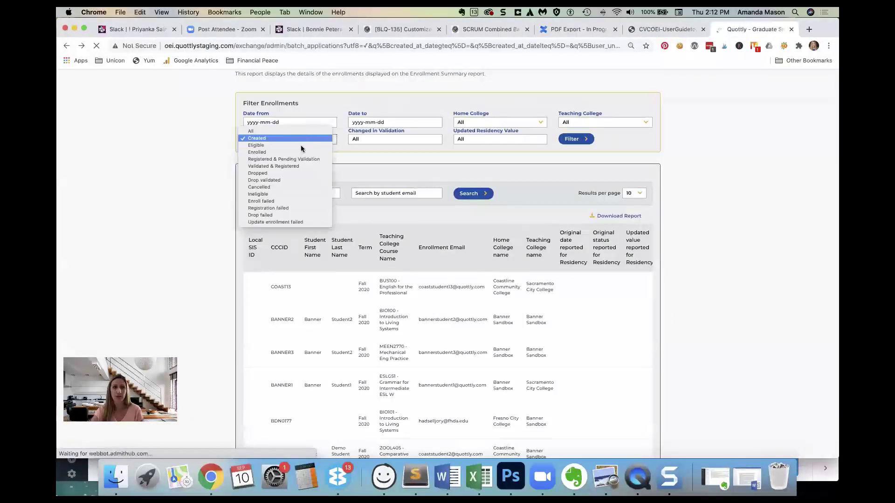
{"action": "left_click", "coordinate": [301, 146]}
{"action": "left_click", "coordinate": [286, 138]}
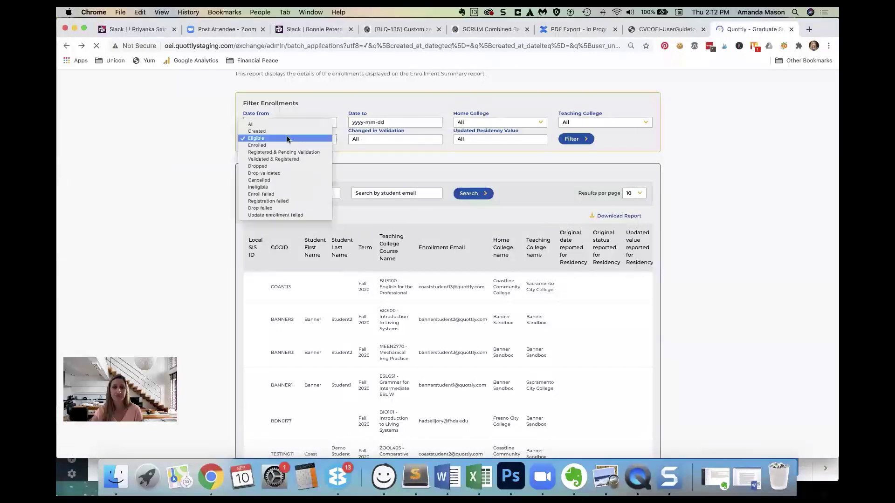
{"action": "left_click", "coordinate": [286, 145]}
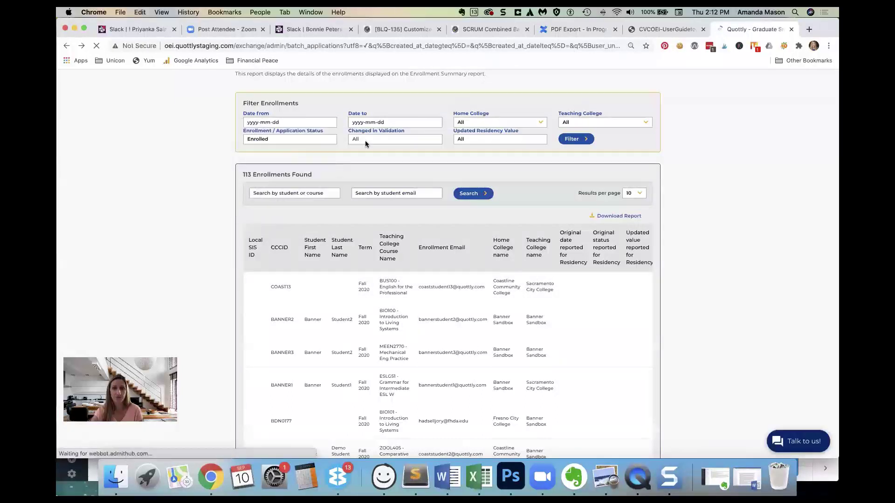
{"action": "left_click", "coordinate": [566, 139]}
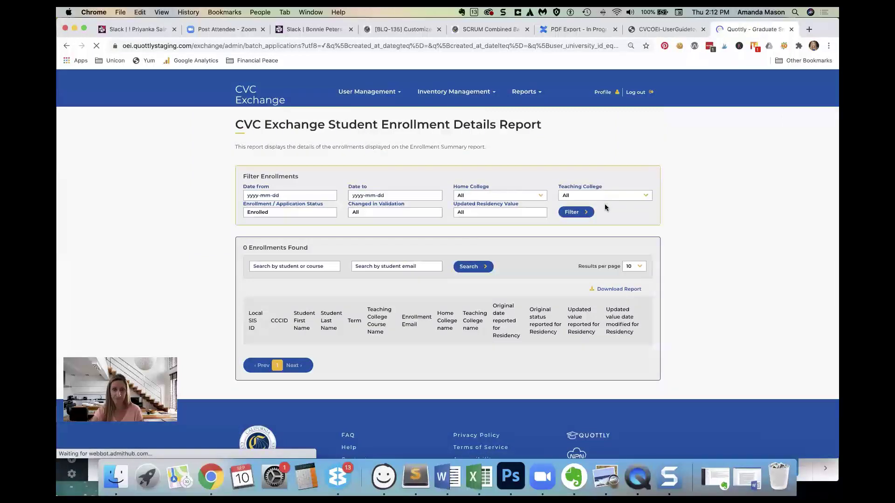
{"action": "scroll", "coordinate": [375, 367], "scroll_direction": "down", "scroll_amount": 1}
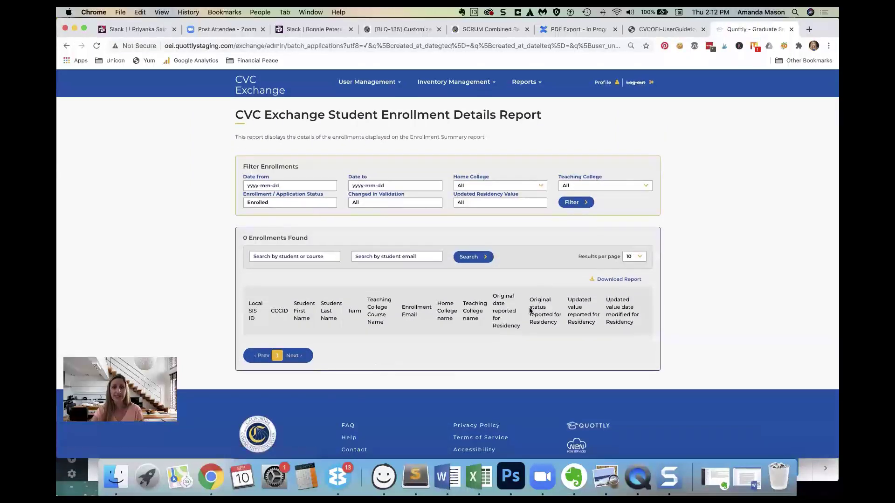
{"action": "scroll", "coordinate": [456, 348], "scroll_direction": "down", "scroll_amount": 1}
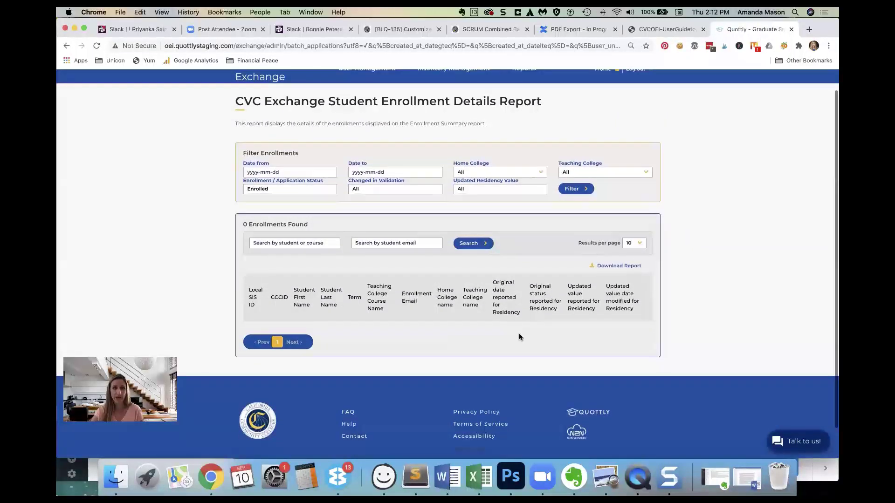
{"action": "scroll", "coordinate": [504, 323], "scroll_direction": "down", "scroll_amount": 1}
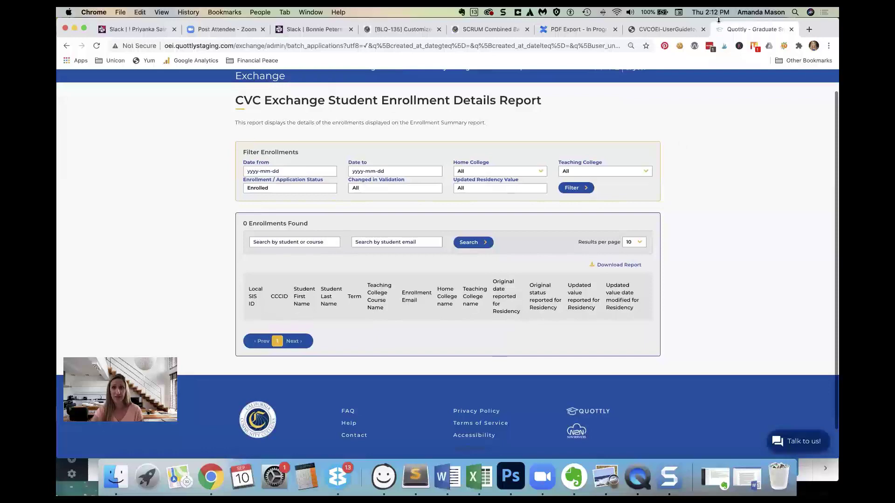
- Return to the user guide and review Figures 19 and 20 for the Enrolled filter, down to the Registered & Pending Validation Filter section
{"action": "left_click", "coordinate": [670, 29]}
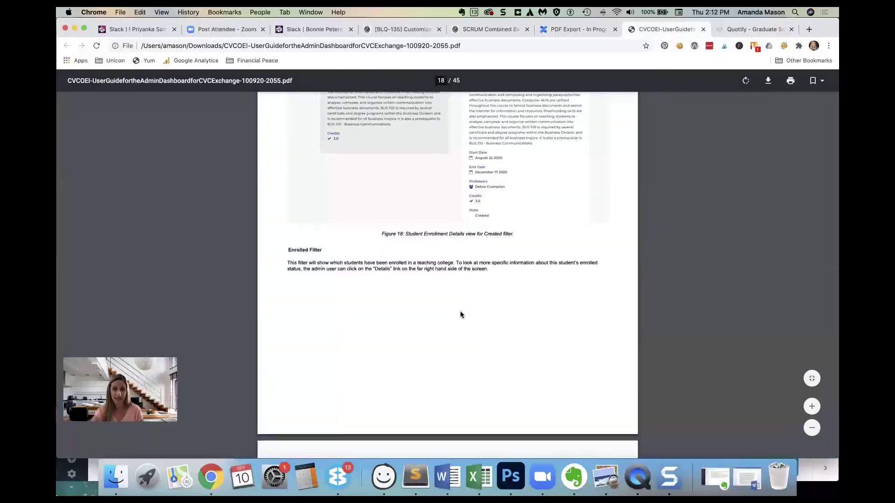
{"action": "scroll", "coordinate": [460, 315], "scroll_direction": "up", "scroll_amount": 1}
{"action": "scroll", "coordinate": [459, 314], "scroll_direction": "down", "scroll_amount": 10}
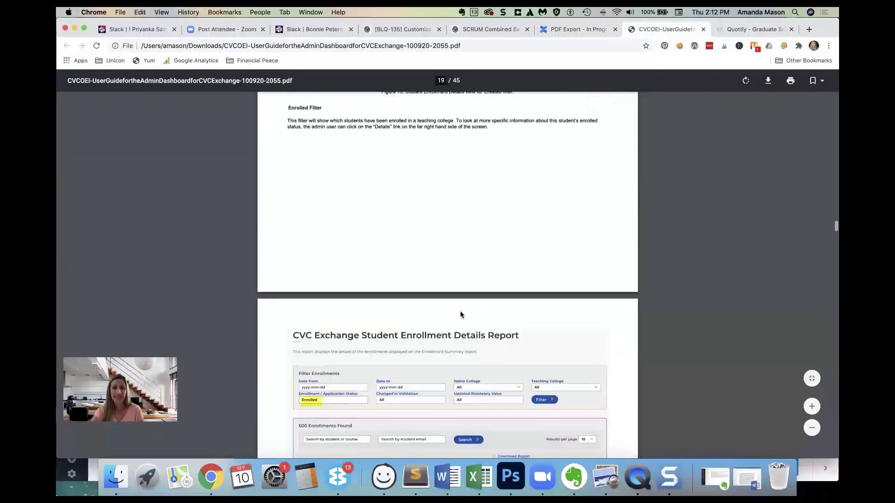
{"action": "scroll", "coordinate": [460, 315], "scroll_direction": "down", "scroll_amount": 8}
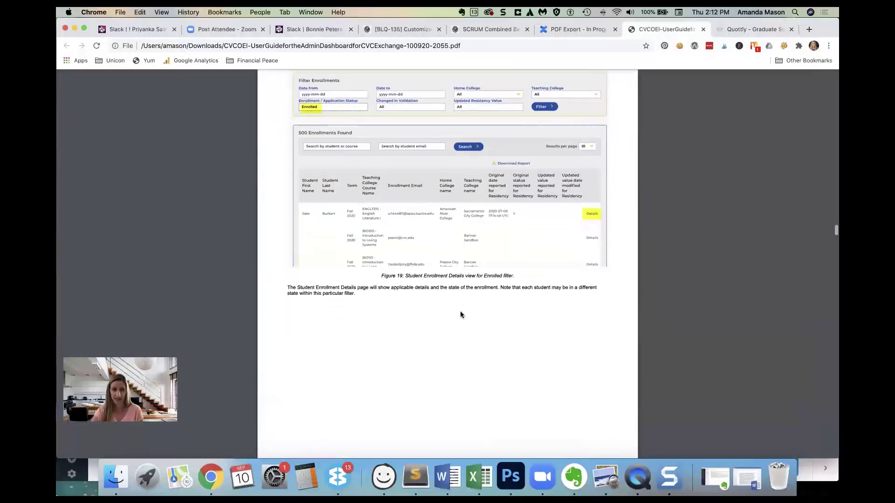
{"action": "scroll", "coordinate": [459, 311], "scroll_direction": "down", "scroll_amount": 5}
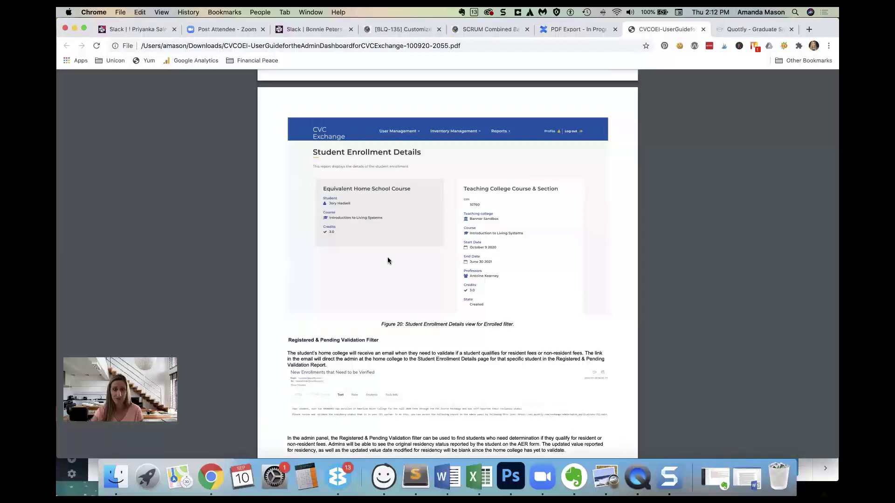
{"action": "scroll", "coordinate": [387, 256], "scroll_direction": "up", "scroll_amount": 1}
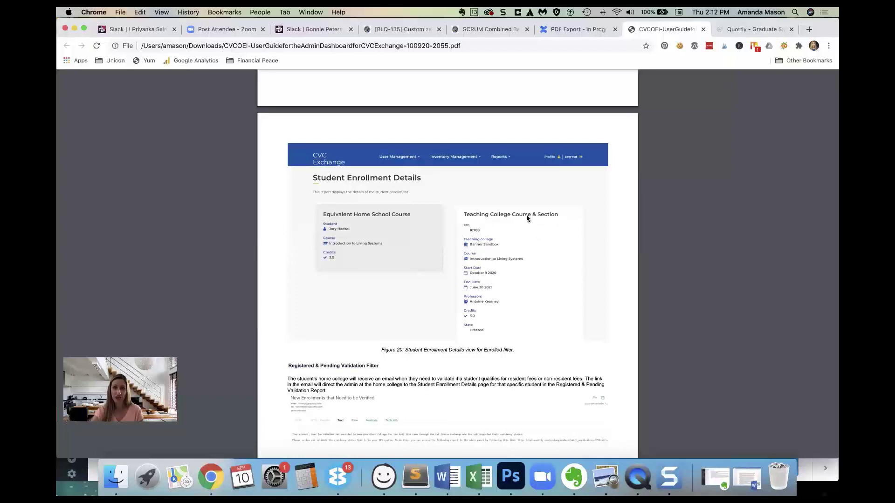
{"action": "scroll", "coordinate": [514, 292], "scroll_direction": "down", "scroll_amount": 1}
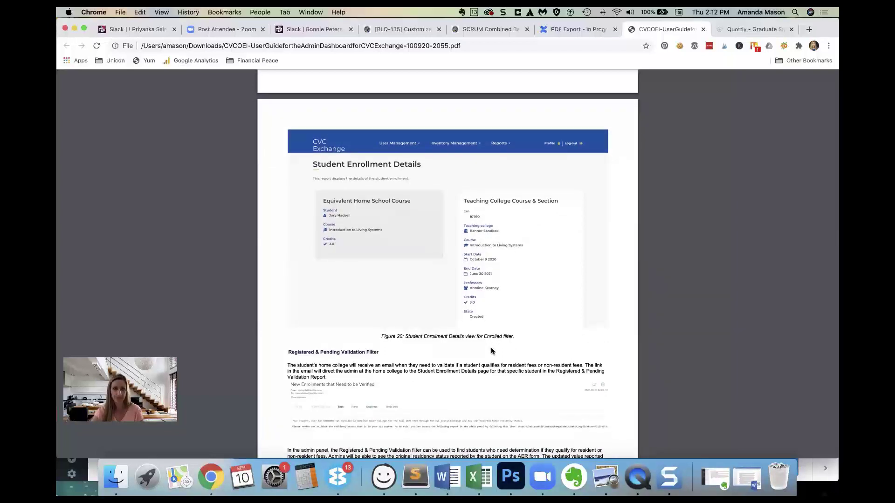
{"action": "scroll", "coordinate": [491, 349], "scroll_direction": "down", "scroll_amount": 4}
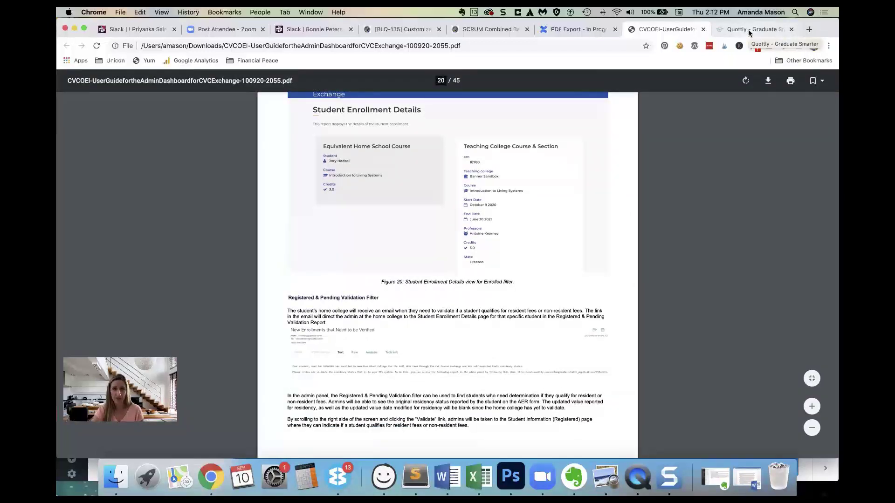
{"action": "scroll", "coordinate": [521, 283], "scroll_direction": "down", "scroll_amount": 3}
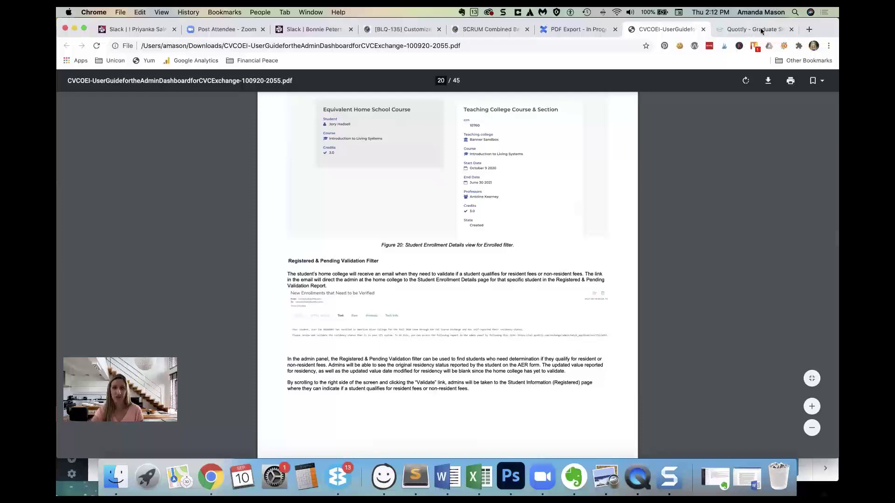
- Filter the dashboard's enrollment report by Registered & Pending Validation and bring the residency columns and Validate links of the results into view
{"action": "left_click", "coordinate": [759, 29]}
{"action": "left_click", "coordinate": [293, 191]}
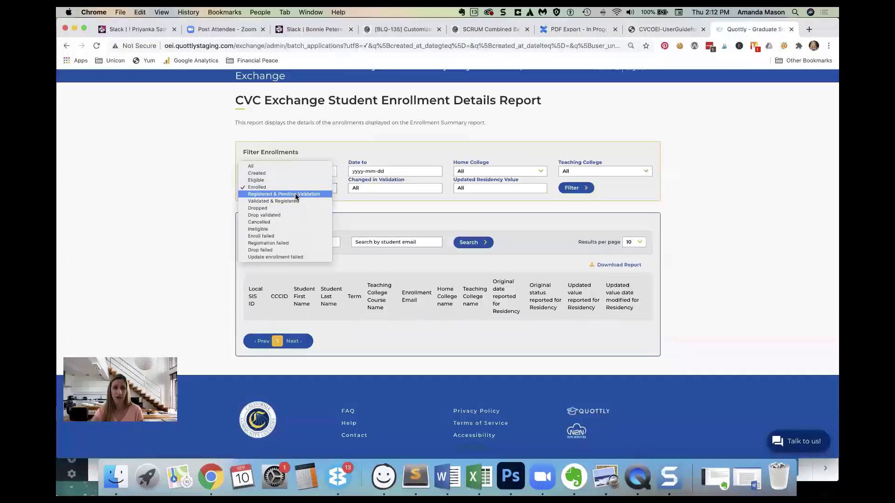
{"action": "left_click", "coordinate": [295, 195]}
{"action": "left_click", "coordinate": [569, 189]}
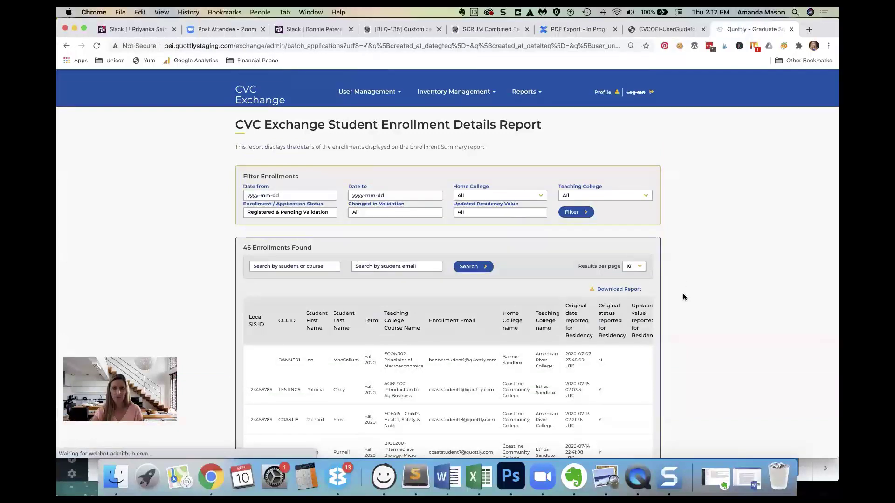
{"action": "scroll", "coordinate": [684, 293], "scroll_direction": "down", "scroll_amount": 1}
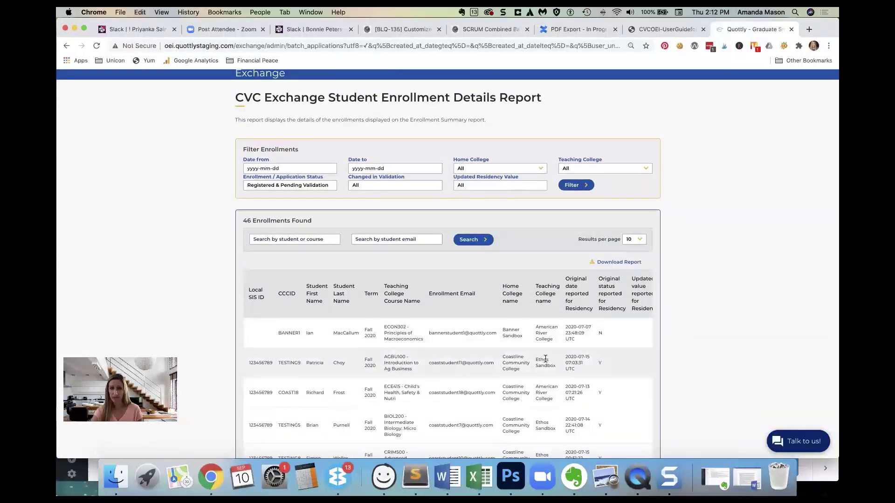
{"action": "scroll", "coordinate": [573, 345], "scroll_direction": "right", "scroll_amount": 3}
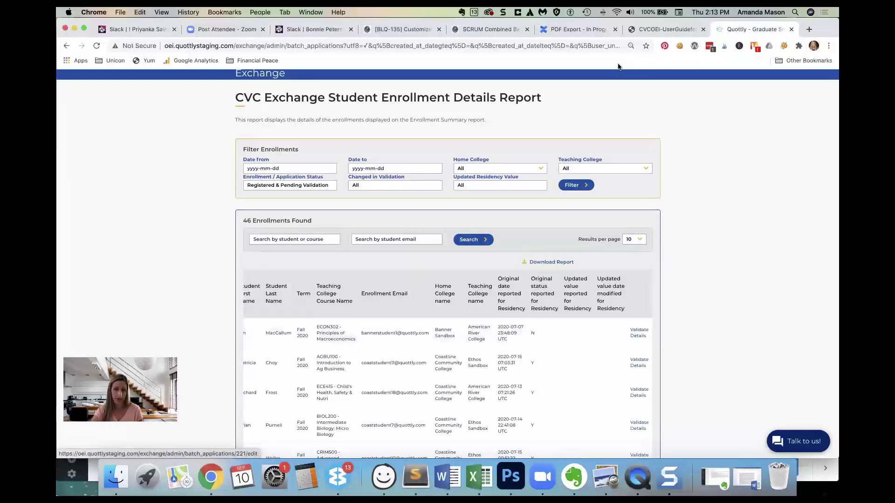
- Read the user guide's Registered & Pending Validation Filter section, from the verification email to the report figure on the following page
{"action": "left_click", "coordinate": [636, 28]}
{"action": "scroll", "coordinate": [479, 281], "scroll_direction": "down", "scroll_amount": 5}
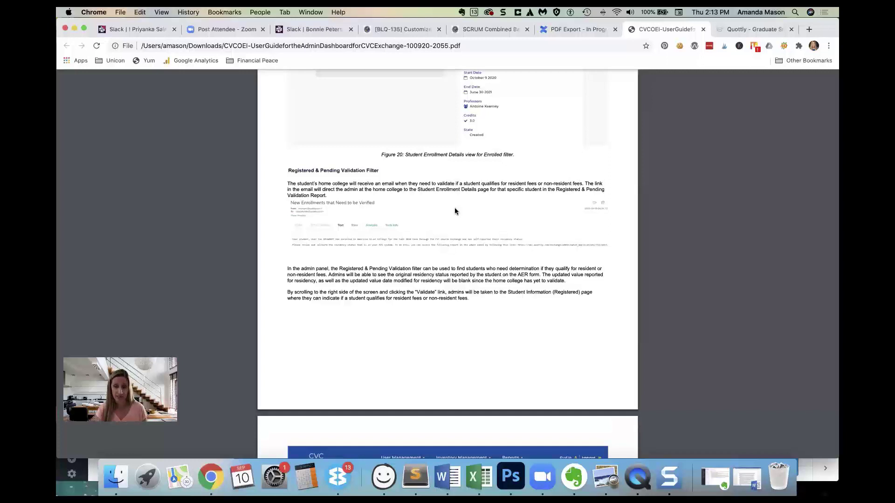
{"action": "scroll", "coordinate": [440, 297], "scroll_direction": "down", "scroll_amount": 1}
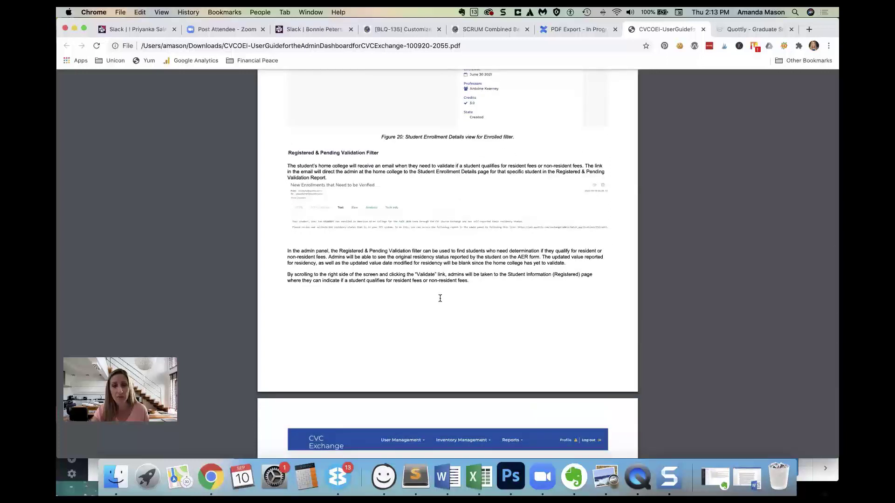
{"action": "scroll", "coordinate": [440, 298], "scroll_direction": "down", "scroll_amount": 4}
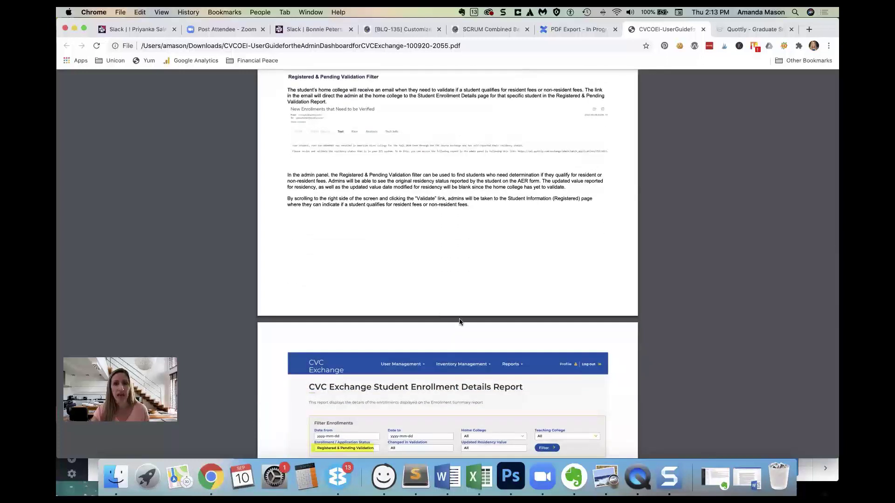
{"action": "scroll", "coordinate": [459, 322], "scroll_direction": "down", "scroll_amount": 1}
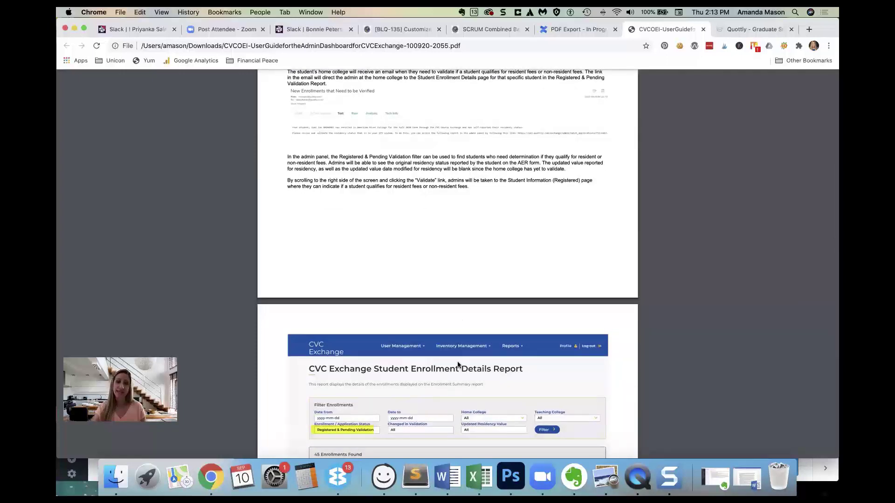
{"action": "scroll", "coordinate": [457, 364], "scroll_direction": "down", "scroll_amount": 4}
- Open the validation form of the Fall 2020 ECON302 enrollment, first in the dashboard results, and review its resident fee answer options
{"action": "left_click", "coordinate": [752, 28]}
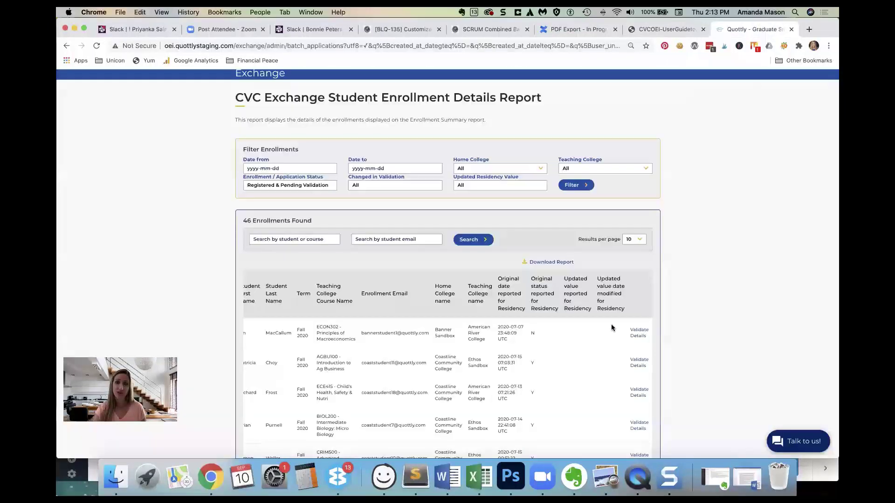
{"action": "left_click", "coordinate": [639, 332]}
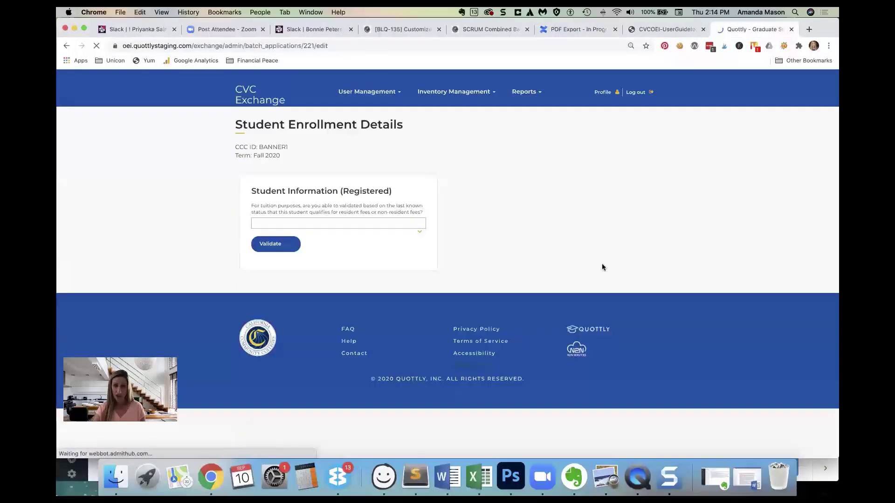
{"action": "left_click", "coordinate": [379, 227]}
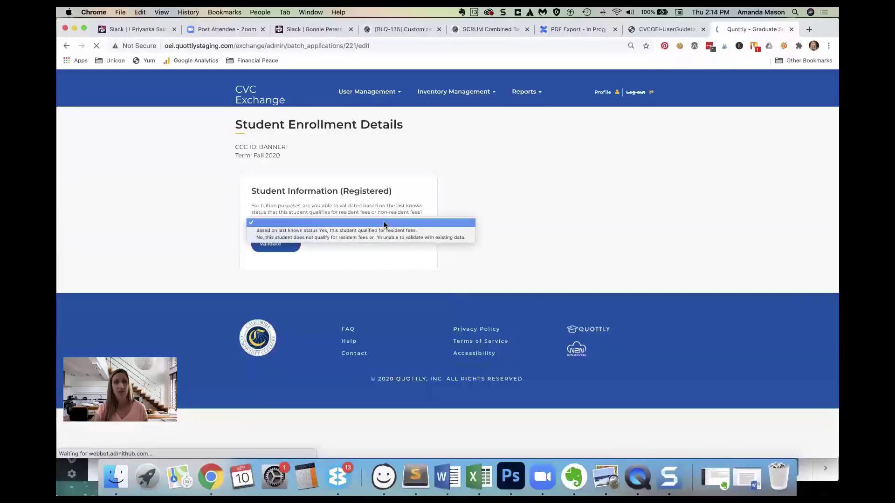
{"action": "left_click", "coordinate": [379, 223]}
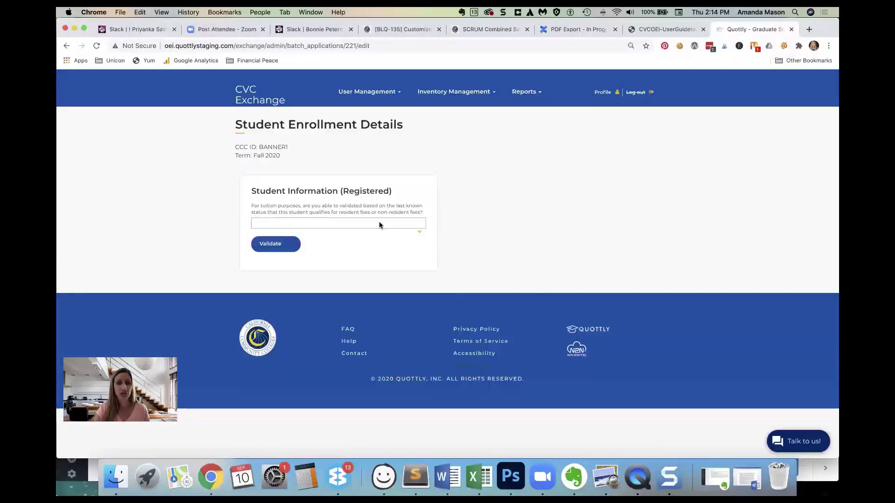
{"action": "left_click", "coordinate": [381, 221]}
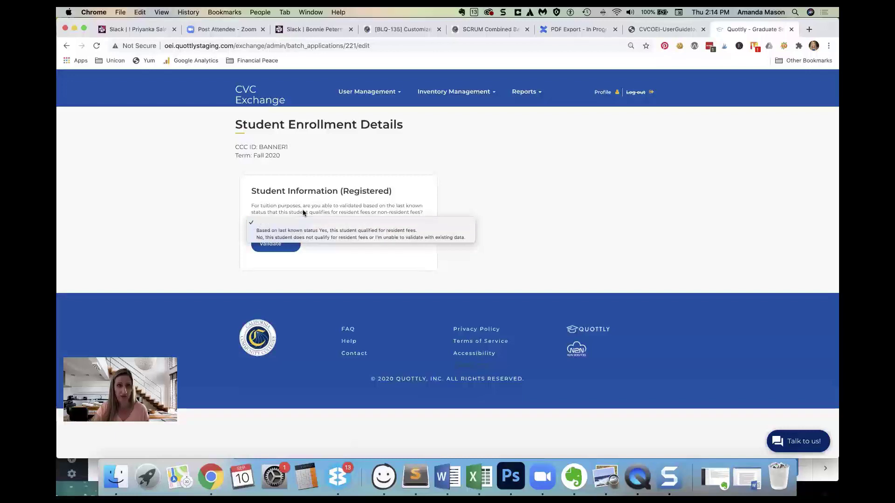
{"action": "left_click", "coordinate": [532, 214]}
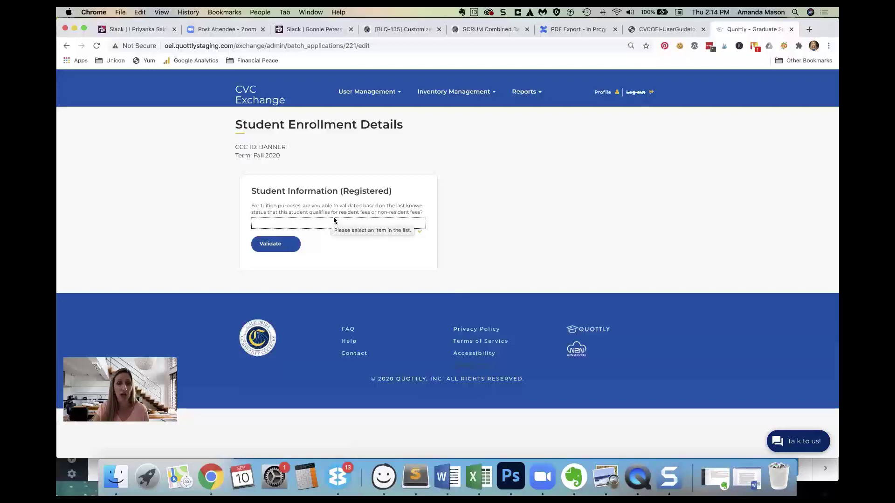
- Validate the enrollment as "No, this student does not qualify for resident fees or I'm unable to validate with existing data" and review its State
{"action": "left_click", "coordinate": [365, 225]}
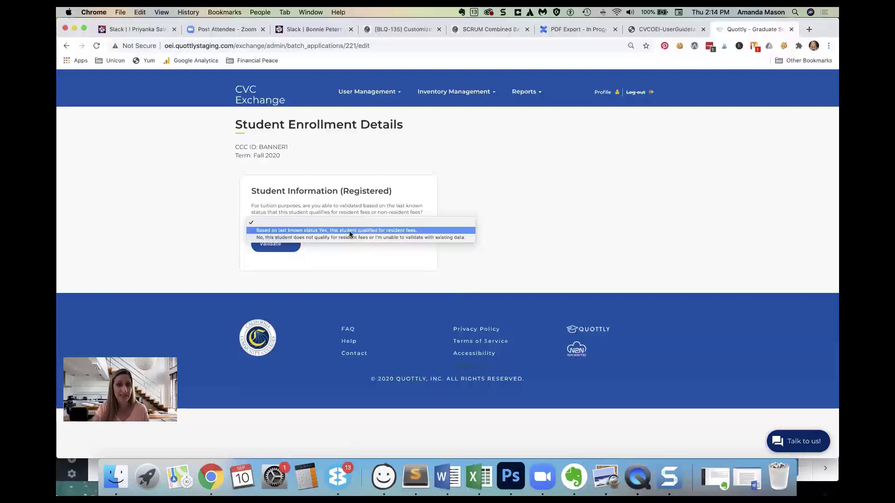
{"action": "left_click", "coordinate": [465, 239]}
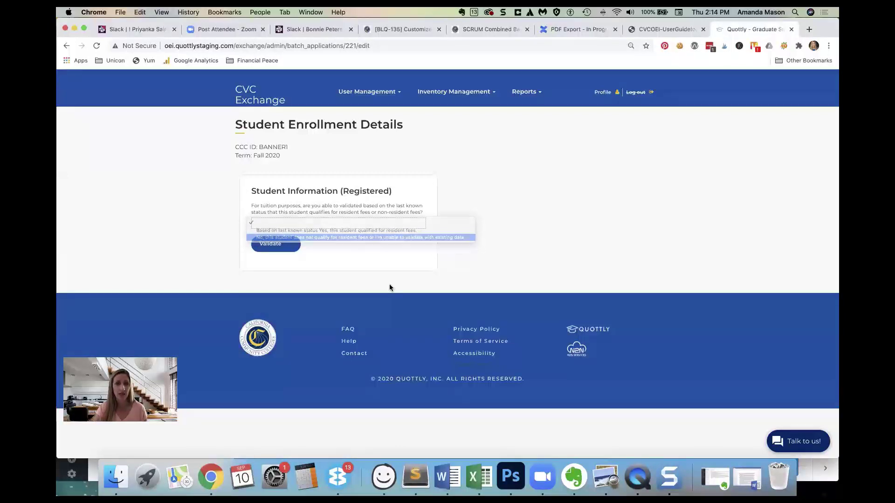
{"action": "left_click", "coordinate": [279, 247]}
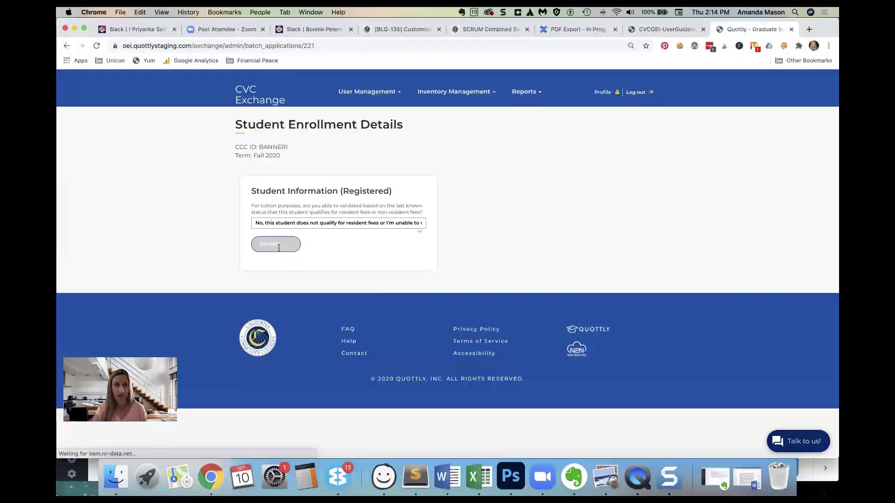
{"action": "scroll", "coordinate": [570, 331], "scroll_direction": "down", "scroll_amount": 2}
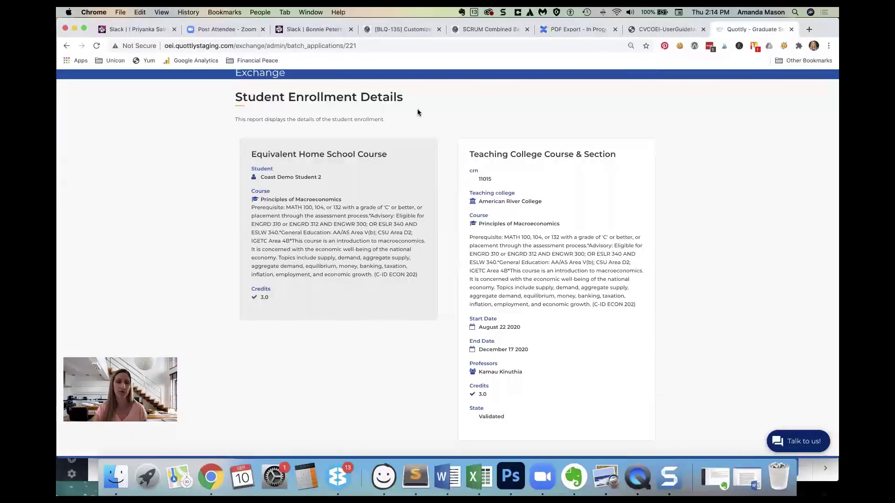
{"action": "scroll", "coordinate": [505, 326], "scroll_direction": "down", "scroll_amount": 1}
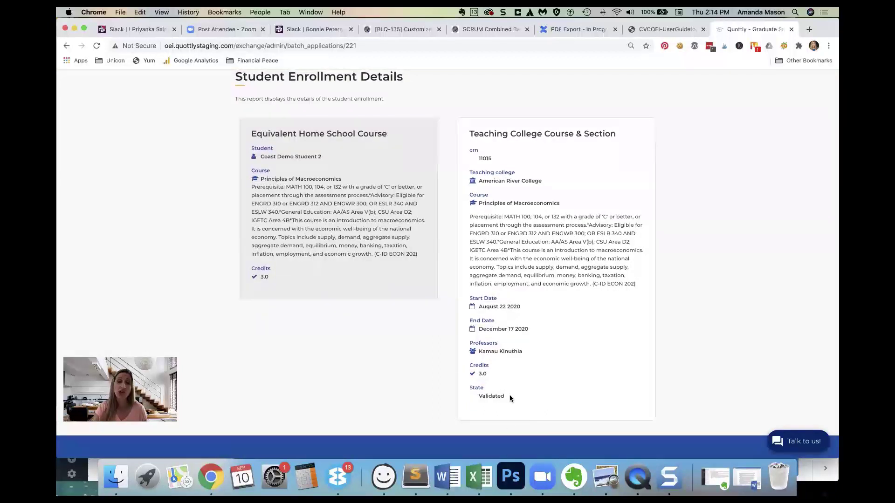
- Read the user guide from the Registered & Pending Validation Filter section through the validation screen and enrollment details figures to the Validated & Registered section
{"action": "scroll", "coordinate": [468, 386], "scroll_direction": "down", "scroll_amount": 1}
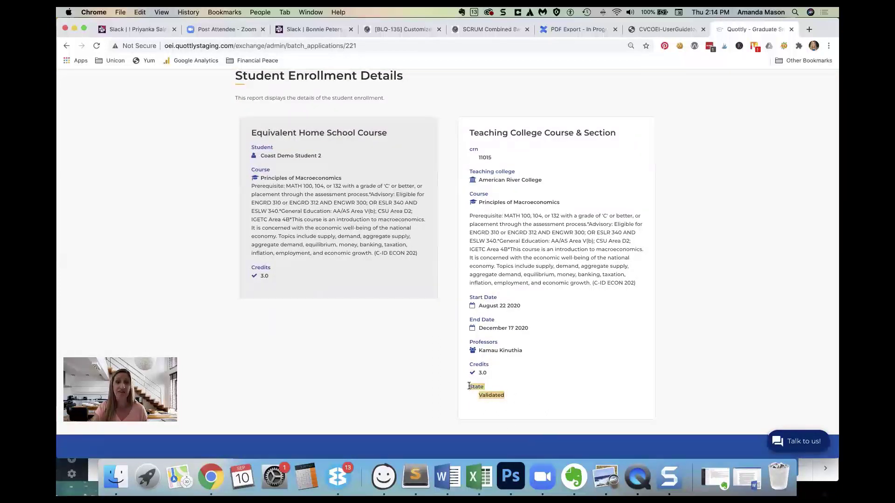
{"action": "left_click", "coordinate": [680, 29]}
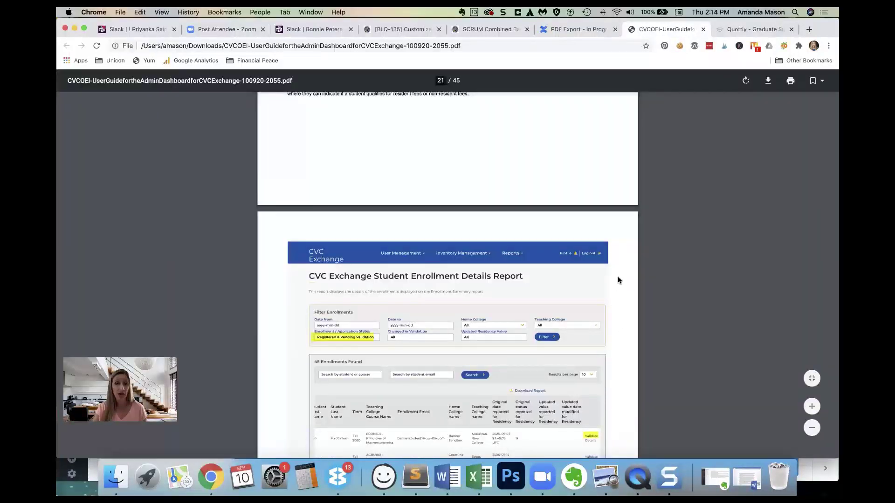
{"action": "scroll", "coordinate": [618, 280], "scroll_direction": "up", "scroll_amount": 5}
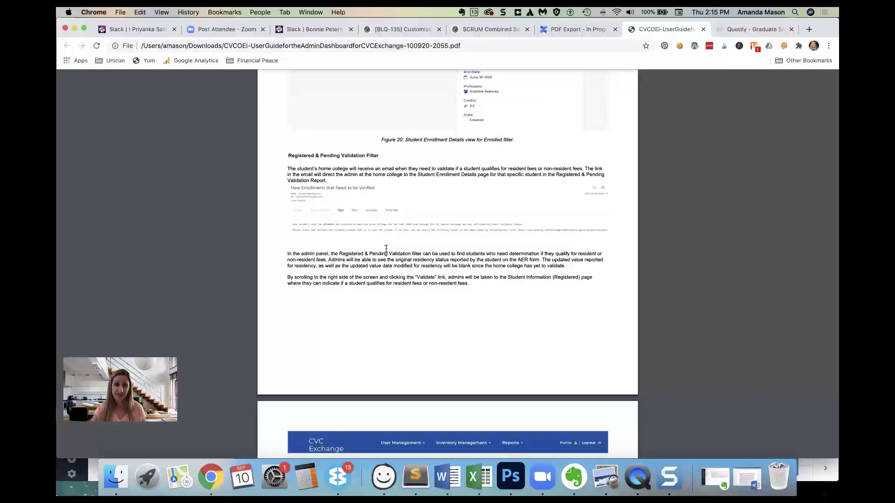
{"action": "scroll", "coordinate": [386, 249], "scroll_direction": "down", "scroll_amount": 2}
{"action": "scroll", "coordinate": [457, 286], "scroll_direction": "down", "scroll_amount": 4}
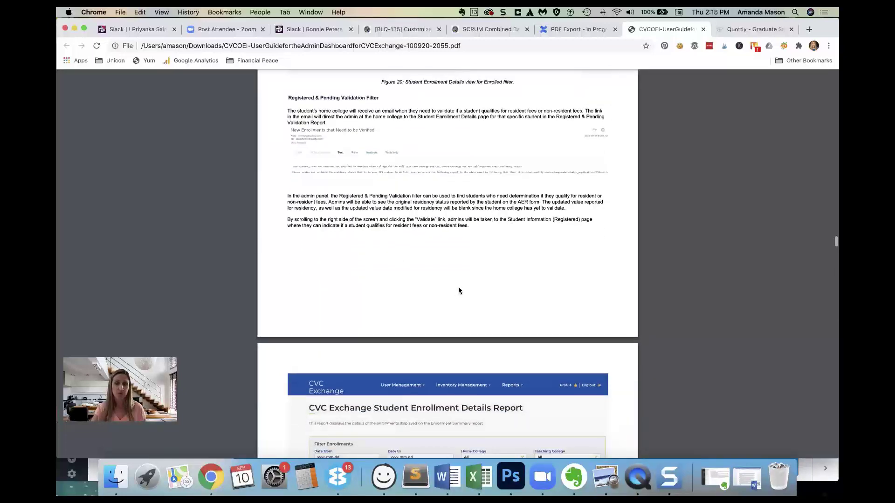
{"action": "scroll", "coordinate": [475, 338], "scroll_direction": "down", "scroll_amount": 10}
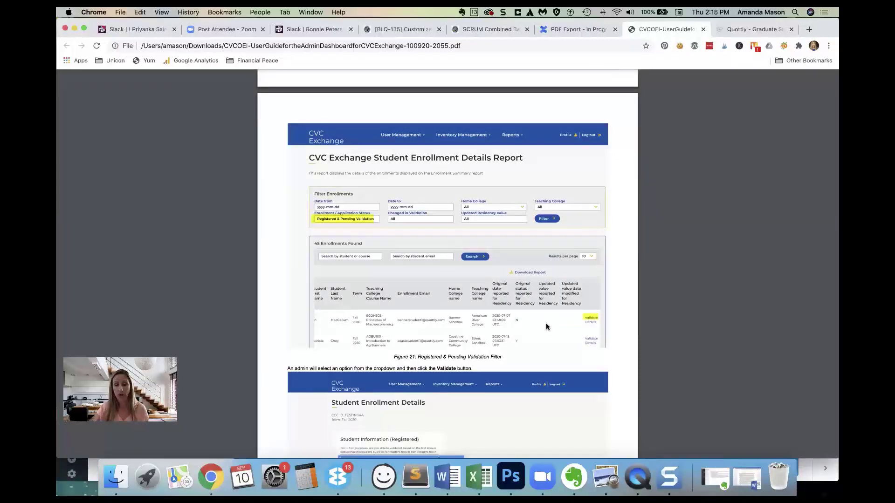
{"action": "scroll", "coordinate": [460, 283], "scroll_direction": "down", "scroll_amount": 5}
{"action": "scroll", "coordinate": [461, 285], "scroll_direction": "down", "scroll_amount": 6}
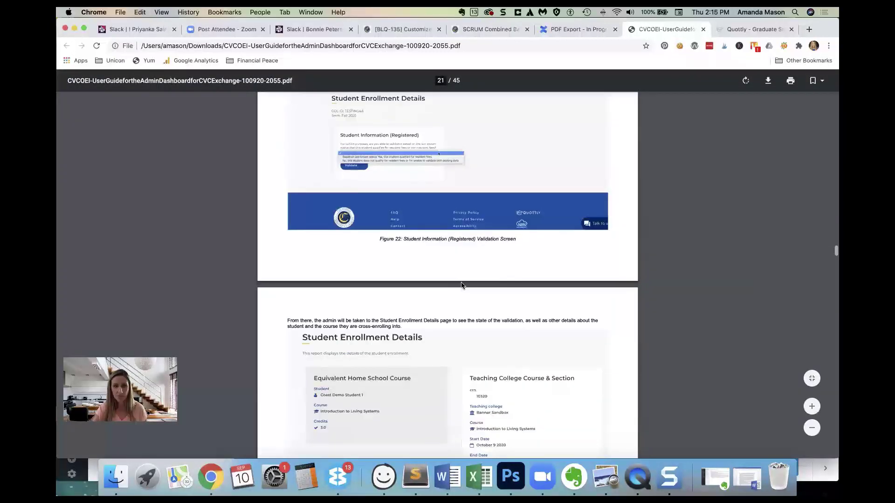
{"action": "scroll", "coordinate": [461, 285], "scroll_direction": "down", "scroll_amount": 8}
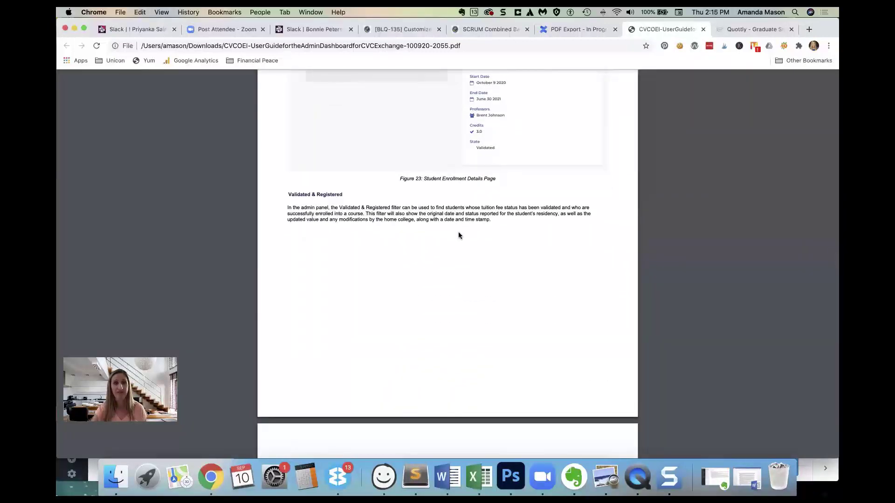
- Return from the enrollment's details in the dashboard to the CVC Exchange Student Enrollment Details Report
{"action": "left_click", "coordinate": [755, 29]}
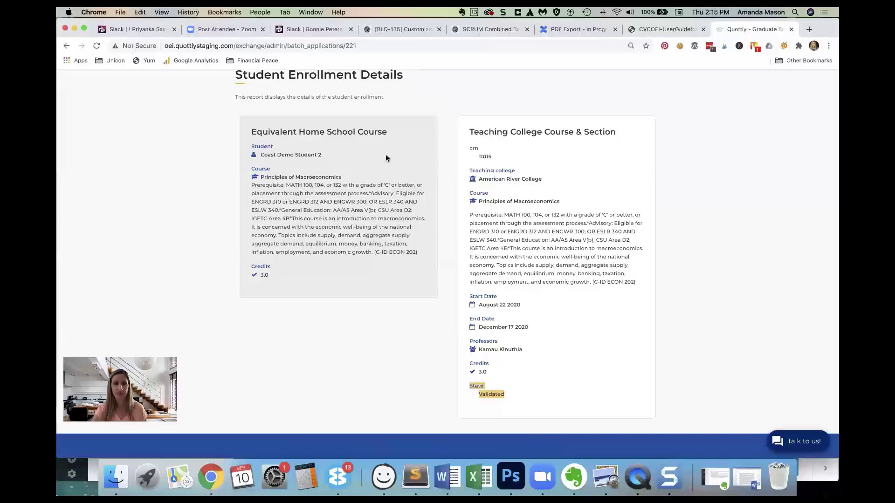
{"action": "scroll", "coordinate": [386, 158], "scroll_direction": "up", "scroll_amount": 2}
{"action": "left_click", "coordinate": [67, 46]}
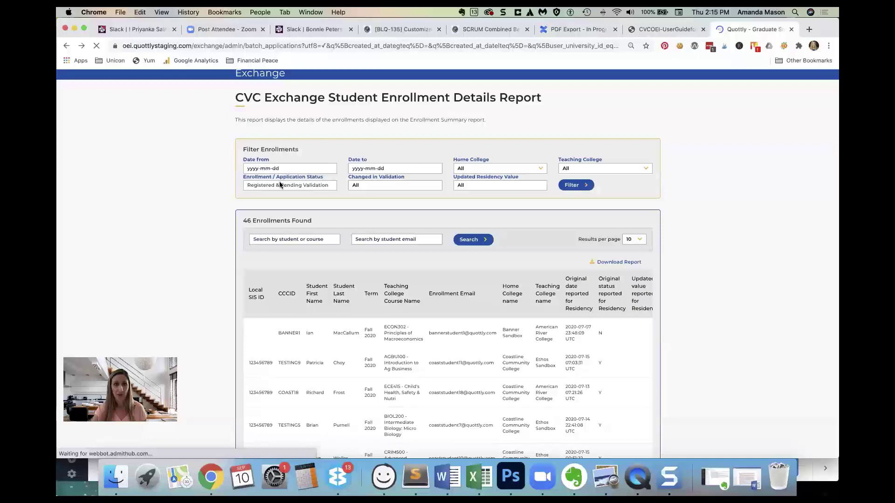
- Filter the enrollment details report by the application status Validated & Registered
{"action": "left_click", "coordinate": [282, 185]}
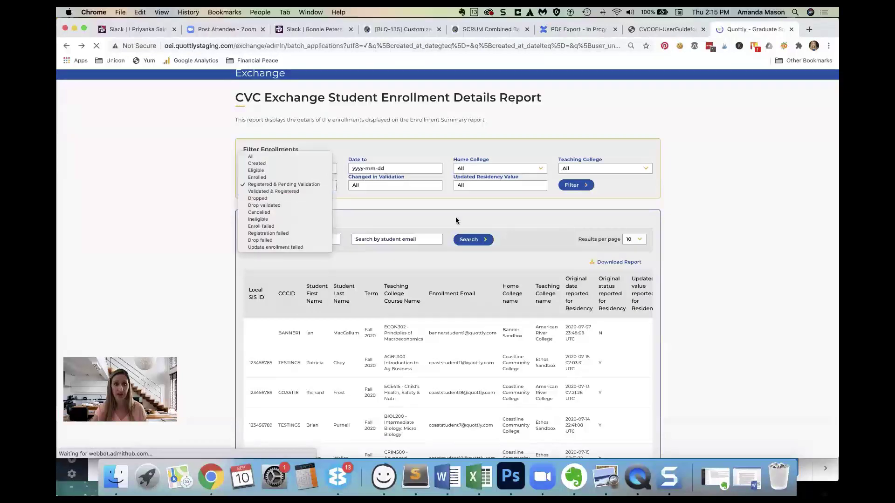
{"action": "left_click", "coordinate": [273, 192]}
{"action": "left_click", "coordinate": [579, 189]}
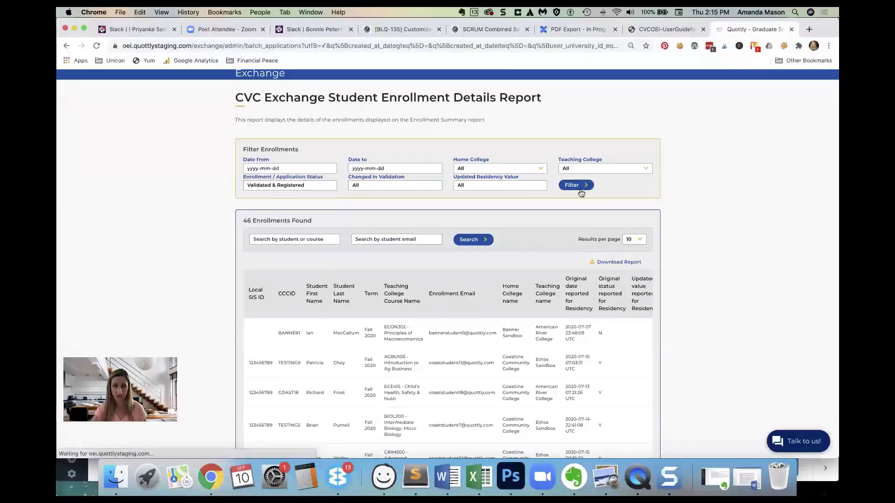
- Open the details of the first enrollment in the Validated & Registered results
{"action": "scroll", "coordinate": [599, 365], "scroll_direction": "down", "scroll_amount": 5}
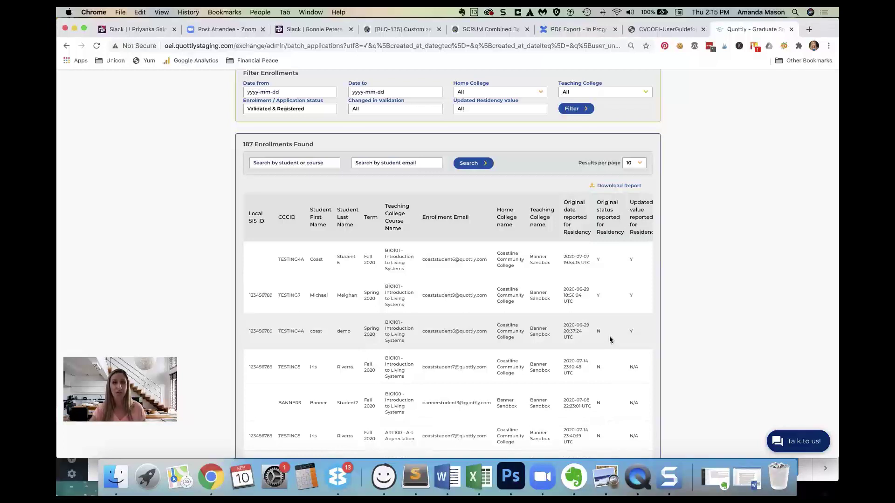
{"action": "scroll", "coordinate": [608, 337], "scroll_direction": "right", "scroll_amount": 3}
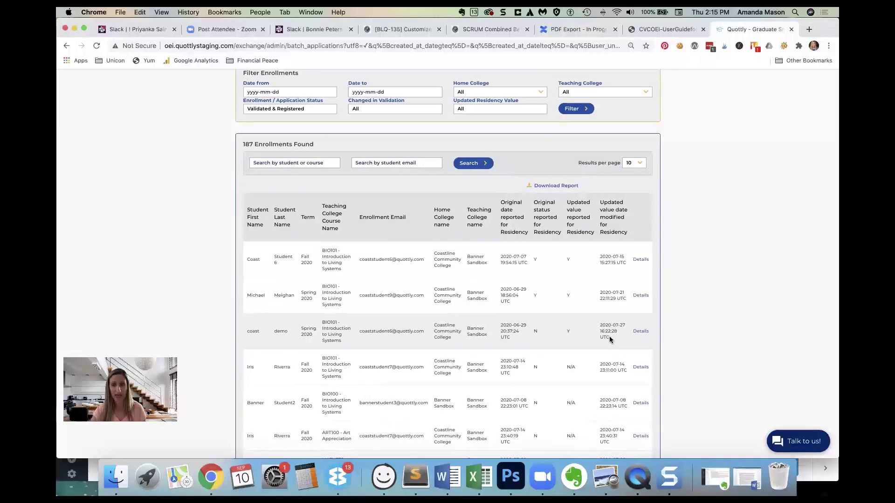
{"action": "left_click", "coordinate": [640, 259]}
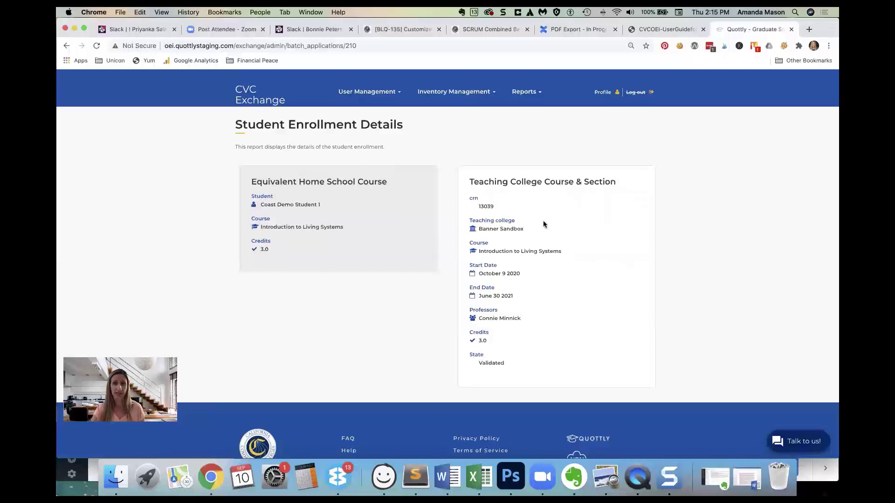
- Return to the Validated & Registered report and review the residency status, updated value and date columns down the enrollment rows
{"action": "left_click", "coordinate": [66, 45]}
{"action": "scroll", "coordinate": [624, 309], "scroll_direction": "right", "scroll_amount": 3}
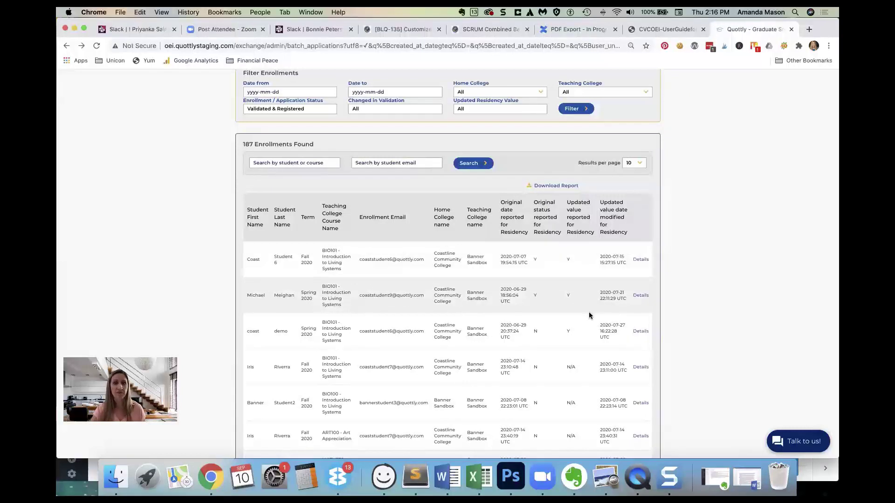
{"action": "scroll", "coordinate": [587, 317], "scroll_direction": "down", "scroll_amount": 1}
{"action": "scroll", "coordinate": [586, 321], "scroll_direction": "down", "scroll_amount": 1}
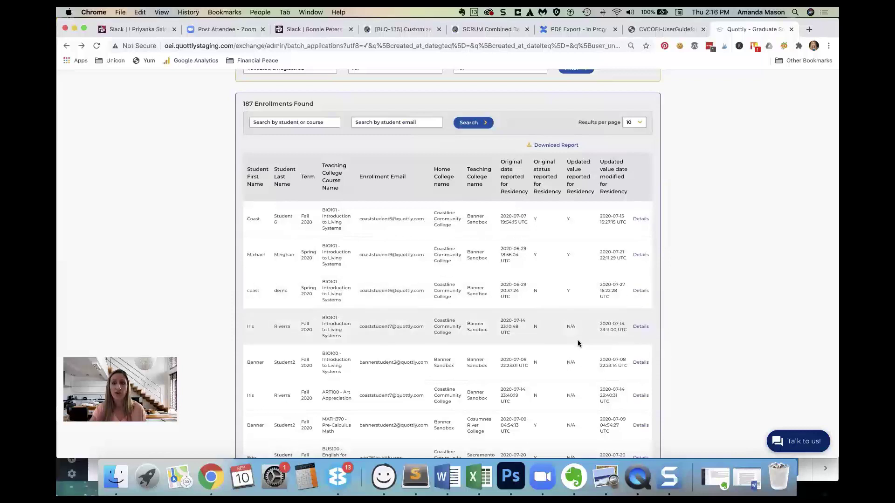
{"action": "scroll", "coordinate": [575, 353], "scroll_direction": "down", "scroll_amount": 1}
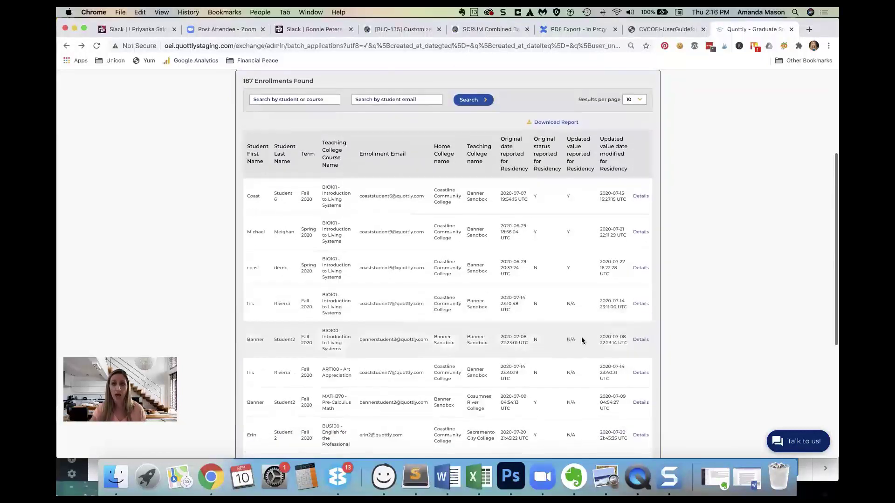
{"action": "scroll", "coordinate": [577, 336], "scroll_direction": "down", "scroll_amount": 1}
{"action": "scroll", "coordinate": [575, 334], "scroll_direction": "down", "scroll_amount": 1}
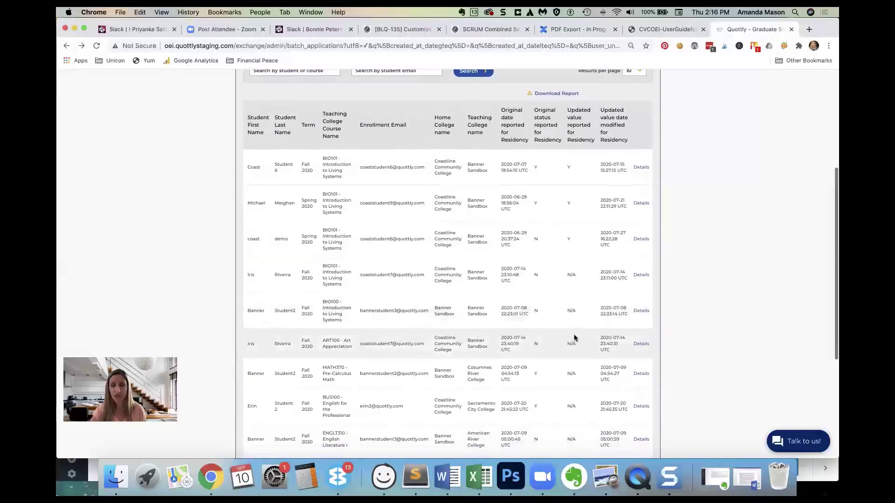
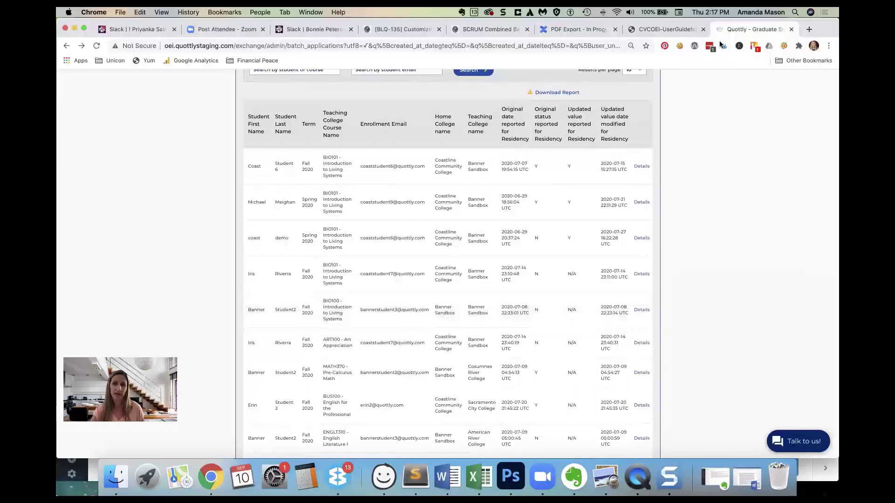
- Switch to the user guide PDF and review it from the Validated & Registered section through to the Dropped Filter section
{"action": "left_click", "coordinate": [661, 30]}
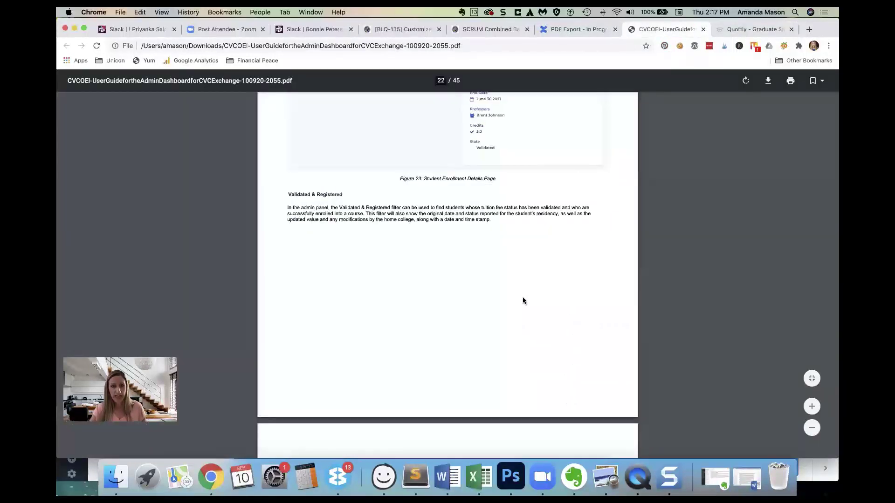
{"action": "scroll", "coordinate": [442, 252], "scroll_direction": "down", "scroll_amount": 1}
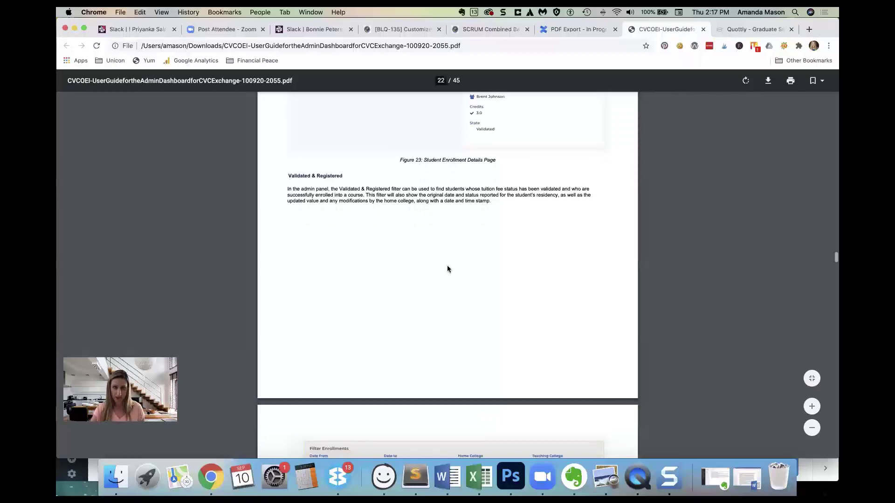
{"action": "scroll", "coordinate": [446, 276], "scroll_direction": "down", "scroll_amount": 15}
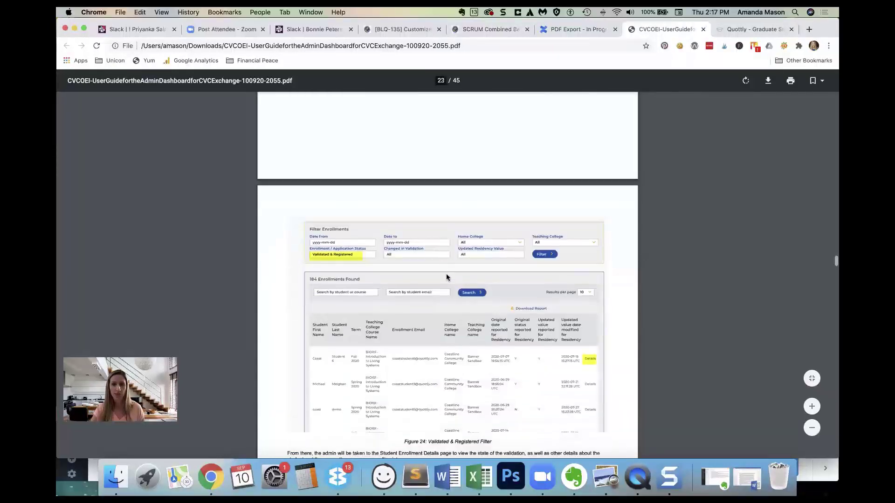
{"action": "scroll", "coordinate": [446, 277], "scroll_direction": "down", "scroll_amount": 8}
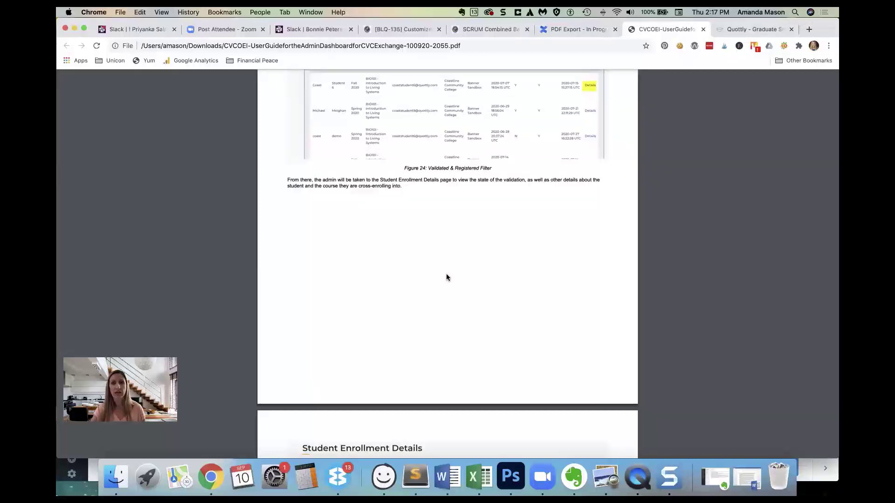
{"action": "scroll", "coordinate": [446, 277], "scroll_direction": "down", "scroll_amount": 11}
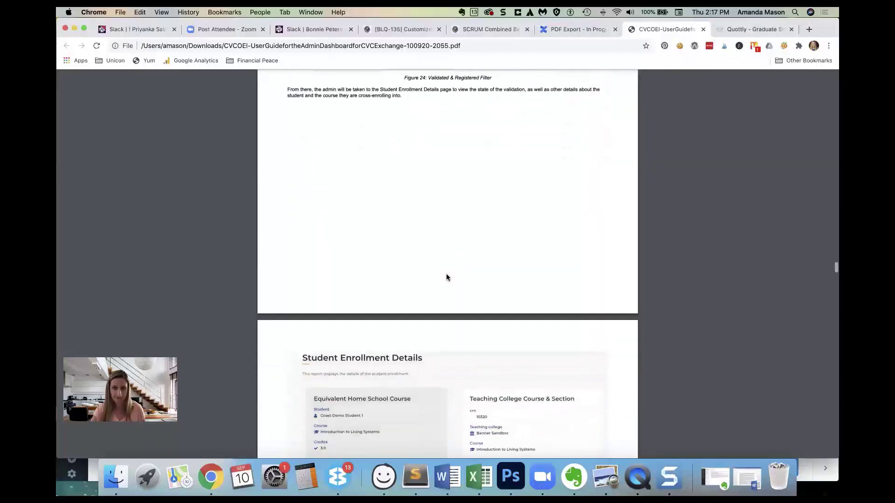
{"action": "scroll", "coordinate": [446, 278], "scroll_direction": "down", "scroll_amount": 12}
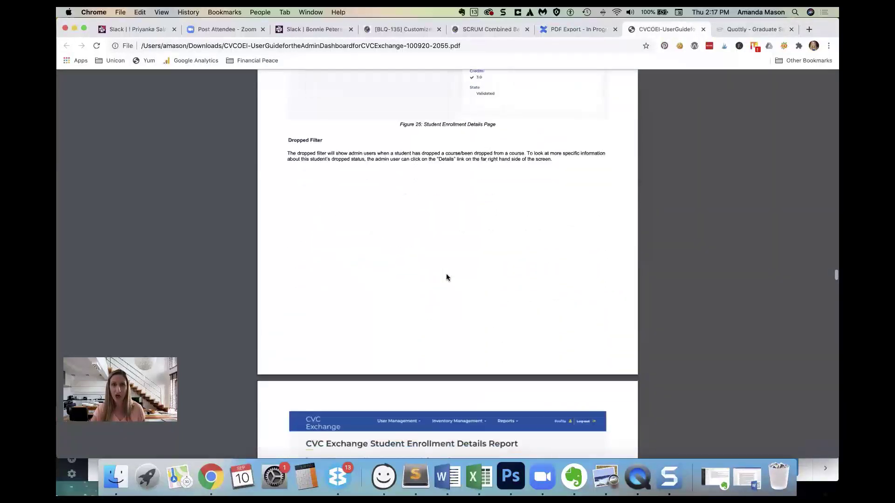
- Return to the enrollment details report and filter it by the application status Dropped
{"action": "left_click", "coordinate": [748, 29]}
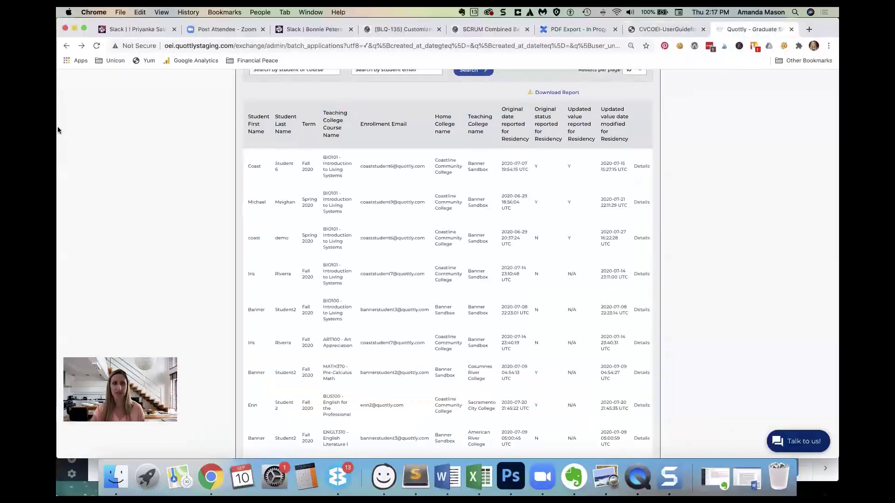
{"action": "scroll", "coordinate": [307, 193], "scroll_direction": "up", "scroll_amount": 5}
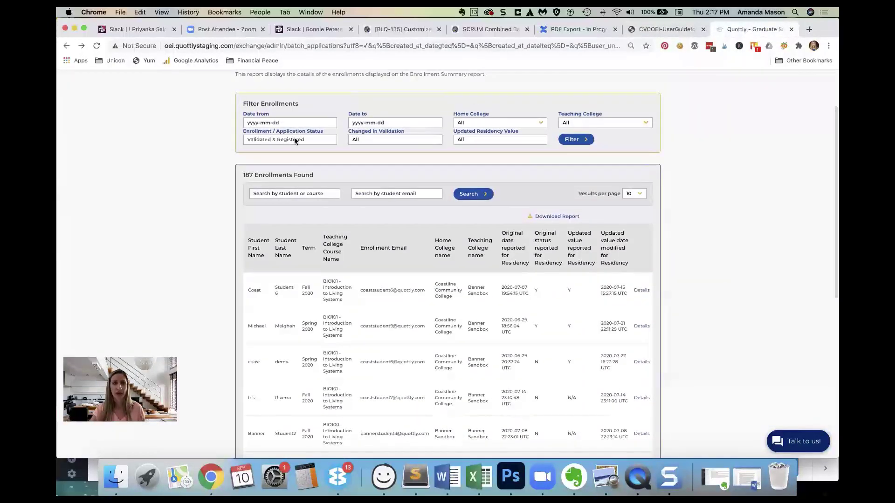
{"action": "left_click", "coordinate": [295, 138]}
{"action": "left_click", "coordinate": [280, 146]}
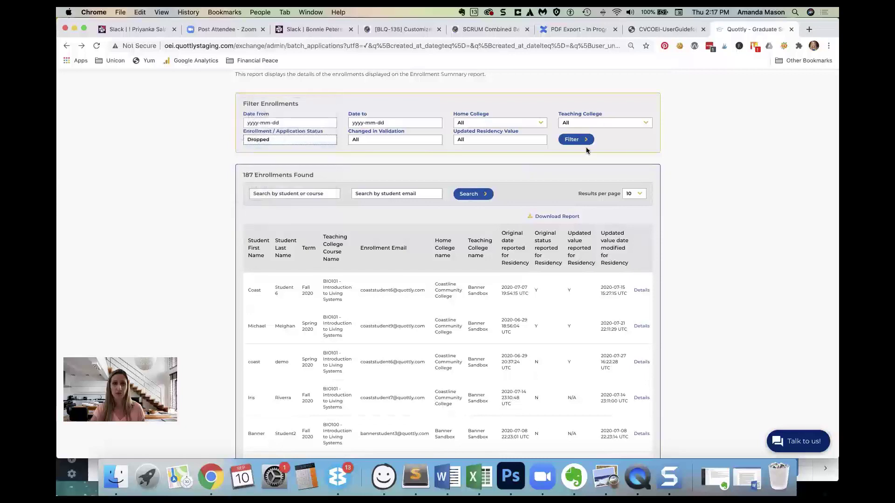
{"action": "left_click", "coordinate": [576, 140]}
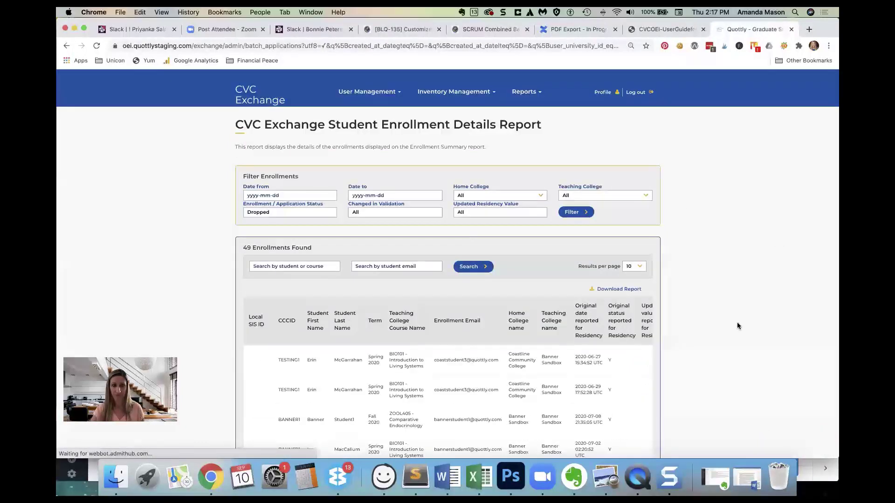
- Check the guide's Dropped Filter section, and open the details of the second enrollment in the report's Dropped results
{"action": "left_click", "coordinate": [686, 31]}
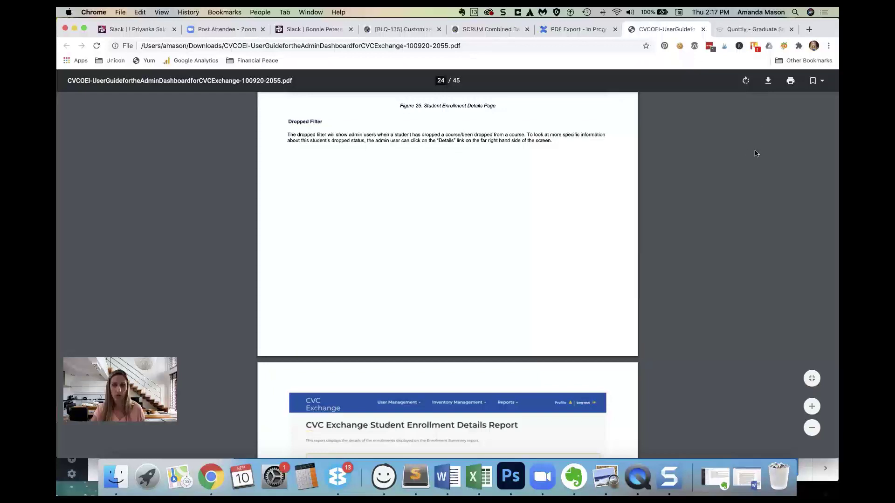
{"action": "left_click", "coordinate": [730, 27]}
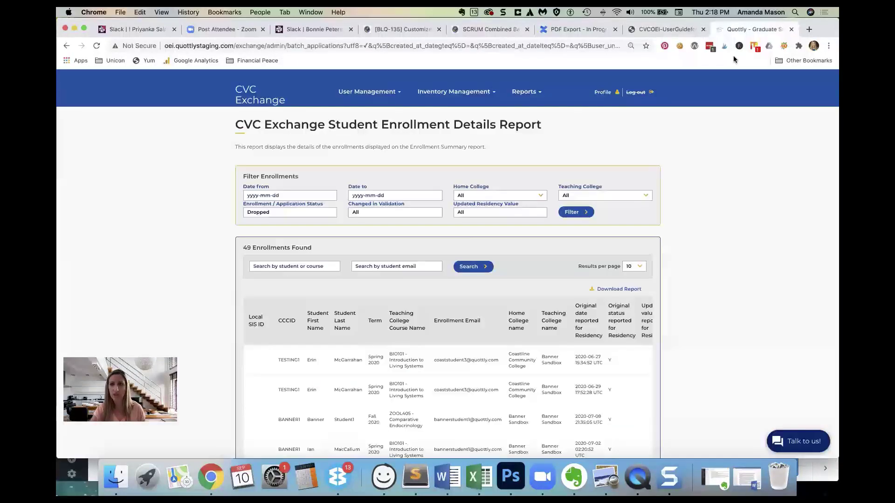
{"action": "scroll", "coordinate": [592, 289], "scroll_direction": "down", "scroll_amount": 1}
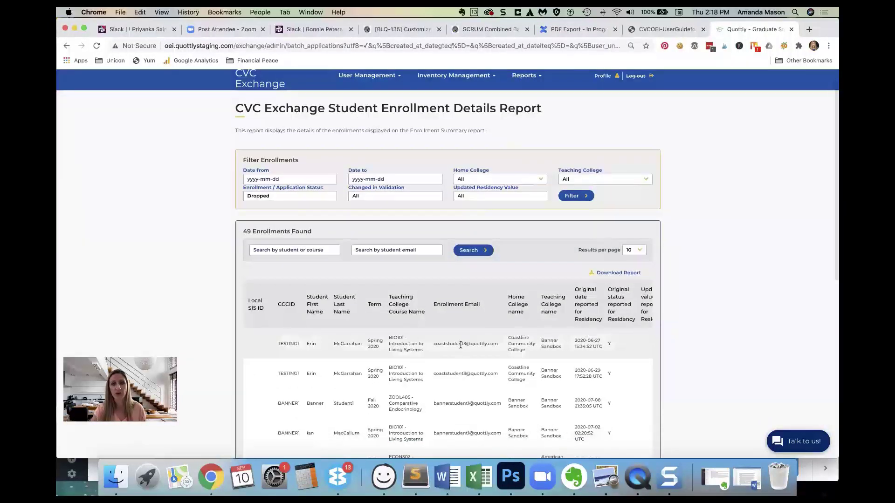
{"action": "scroll", "coordinate": [479, 373], "scroll_direction": "down", "scroll_amount": 3}
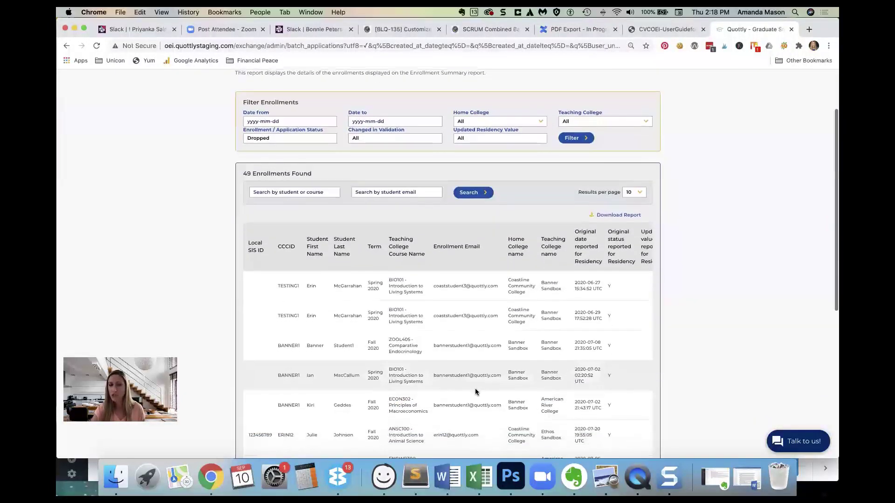
{"action": "scroll", "coordinate": [515, 372], "scroll_direction": "right", "scroll_amount": 5}
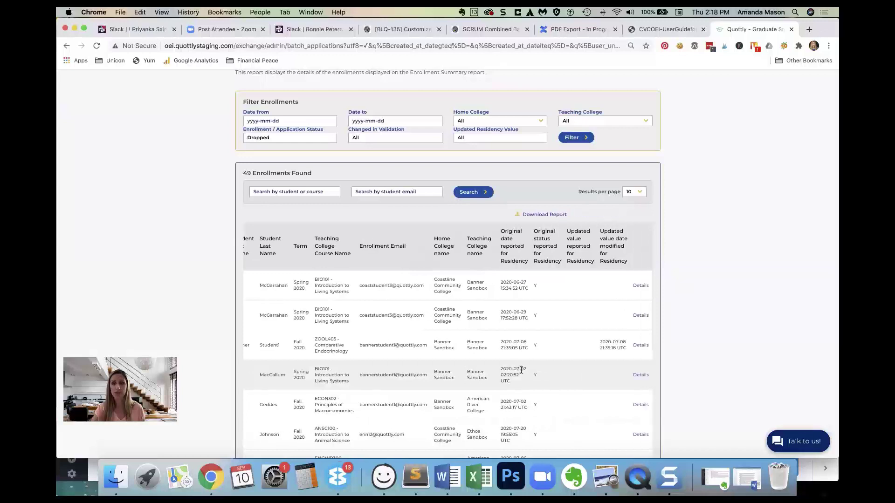
{"action": "left_click", "coordinate": [640, 315]}
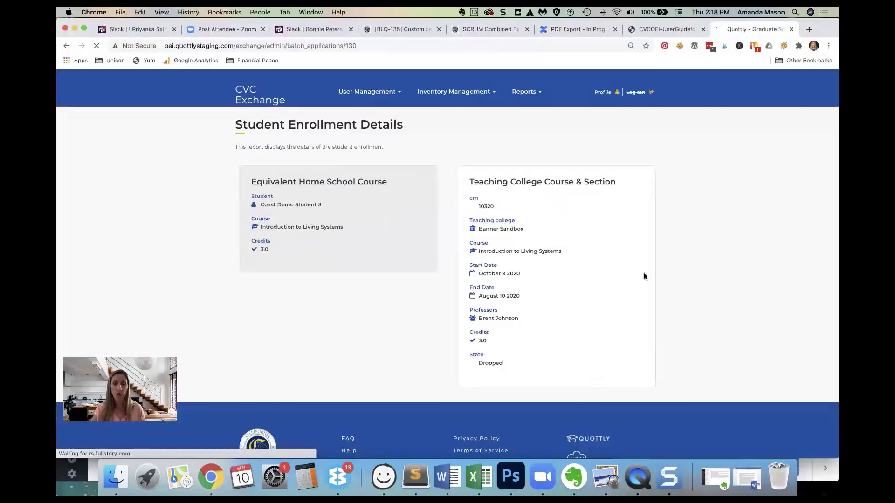
- Review the guide's Dropped filter figures and continue to the Enroll Fail Filter section
{"action": "left_click", "coordinate": [658, 30]}
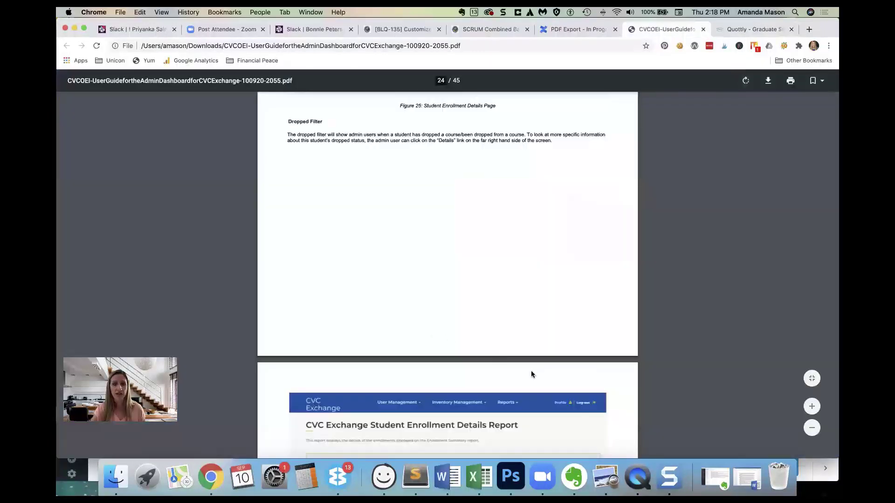
{"action": "scroll", "coordinate": [530, 373], "scroll_direction": "down", "scroll_amount": 1}
{"action": "scroll", "coordinate": [530, 375], "scroll_direction": "down", "scroll_amount": 6}
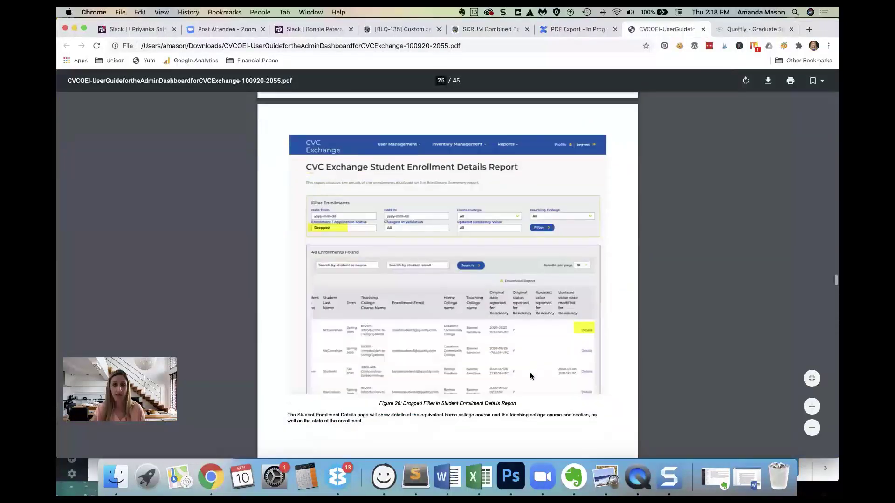
{"action": "scroll", "coordinate": [530, 374], "scroll_direction": "down", "scroll_amount": 8}
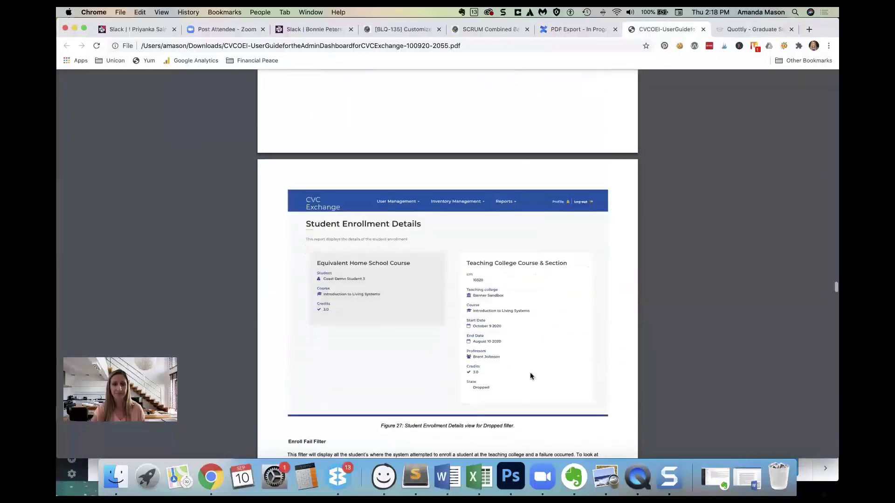
{"action": "scroll", "coordinate": [529, 376], "scroll_direction": "down", "scroll_amount": 7}
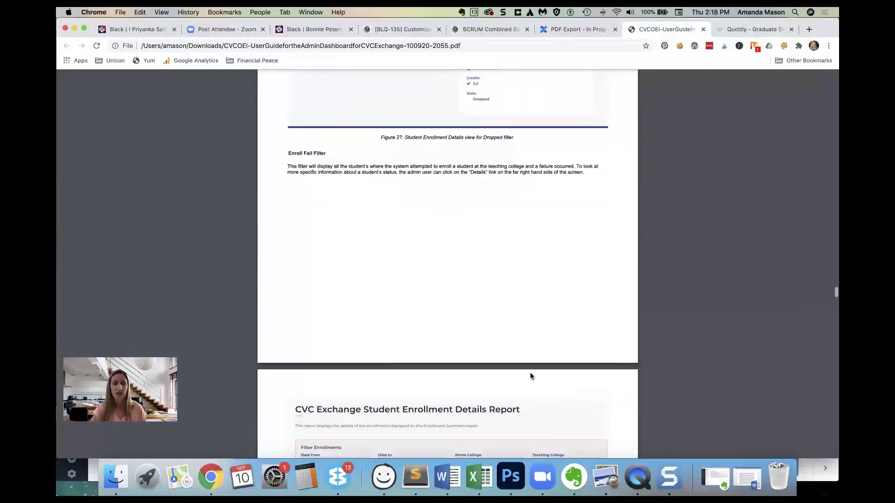
- Go back to the enrollment details report and filter it by the application status Drop validated
{"action": "left_click", "coordinate": [719, 33]}
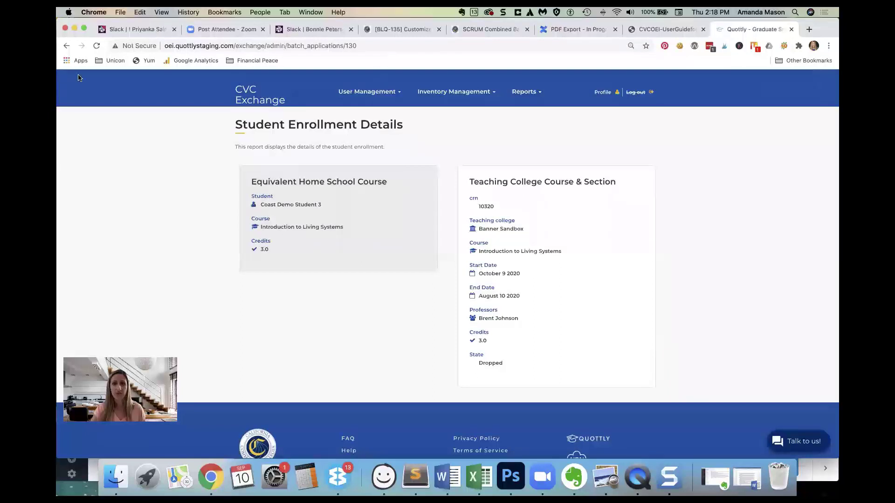
{"action": "left_click", "coordinate": [66, 45]}
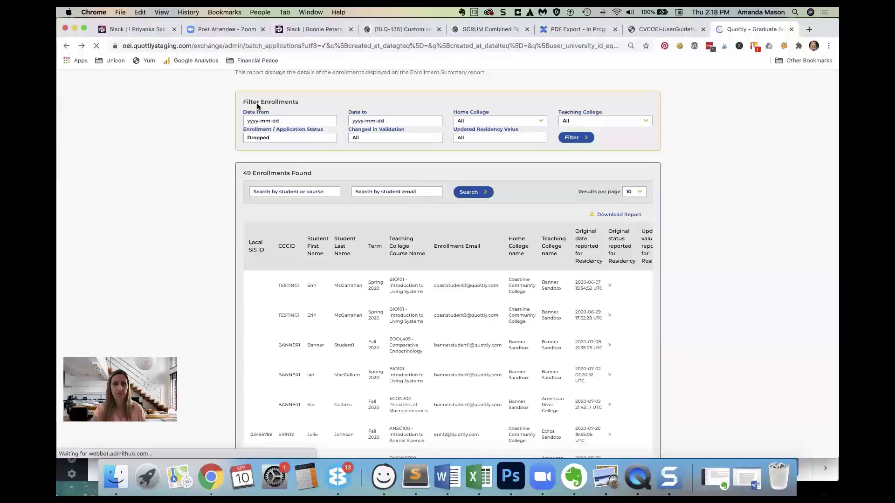
{"action": "left_click", "coordinate": [320, 136]}
{"action": "left_click", "coordinate": [307, 142]}
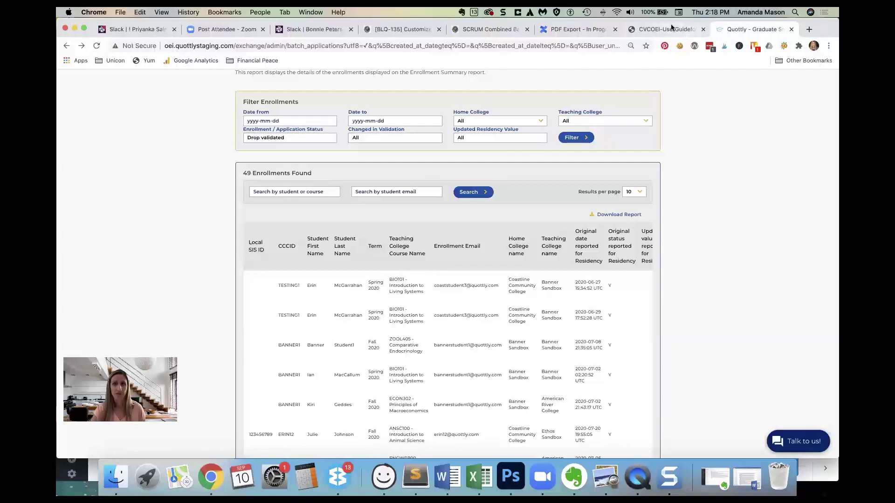
{"action": "left_click", "coordinate": [592, 138]}
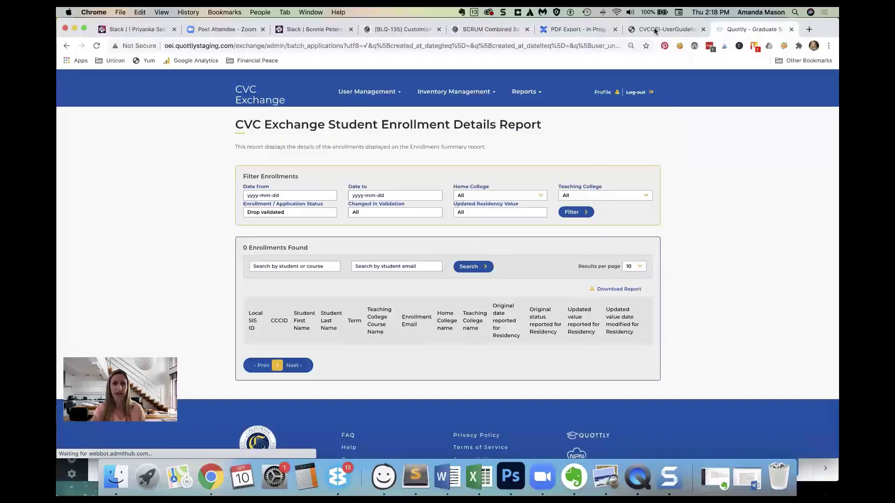
- Go back to the guide's overview of enrollment/application status filters and highlight the Drop validated, Cancelled and Ineligible entries
{"action": "left_click", "coordinate": [646, 29]}
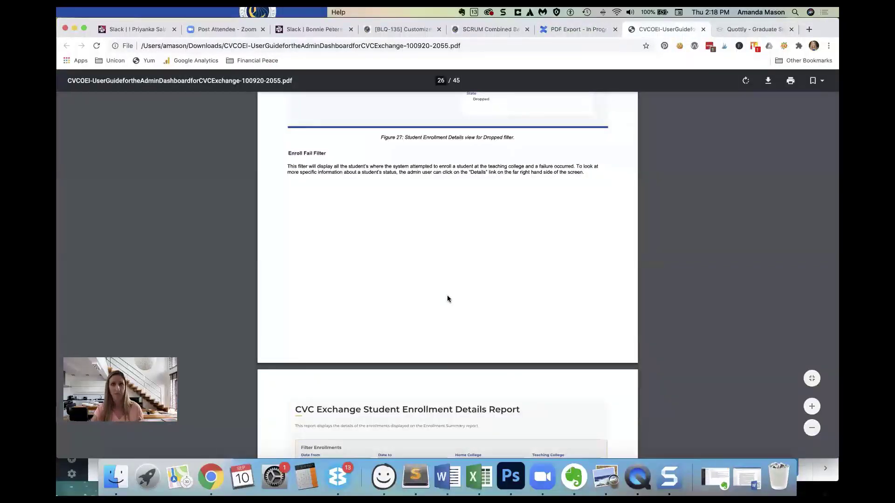
{"action": "scroll", "coordinate": [448, 298], "scroll_direction": "up", "scroll_amount": 10}
{"action": "scroll", "coordinate": [447, 299], "scroll_direction": "up", "scroll_amount": 20}
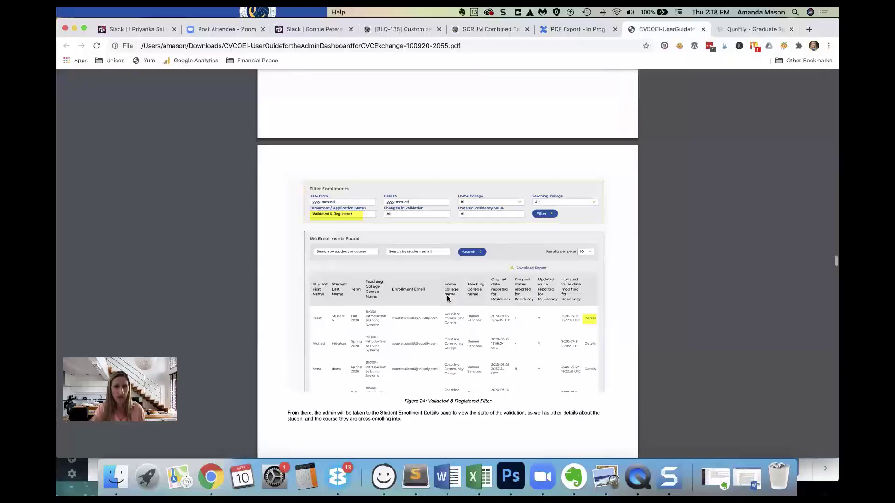
{"action": "scroll", "coordinate": [447, 299], "scroll_direction": "up", "scroll_amount": 20}
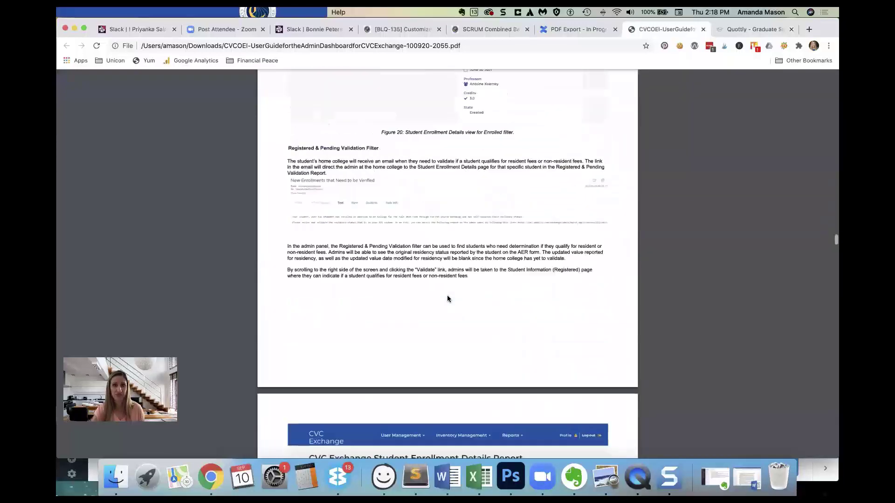
{"action": "scroll", "coordinate": [448, 299], "scroll_direction": "up", "scroll_amount": 20}
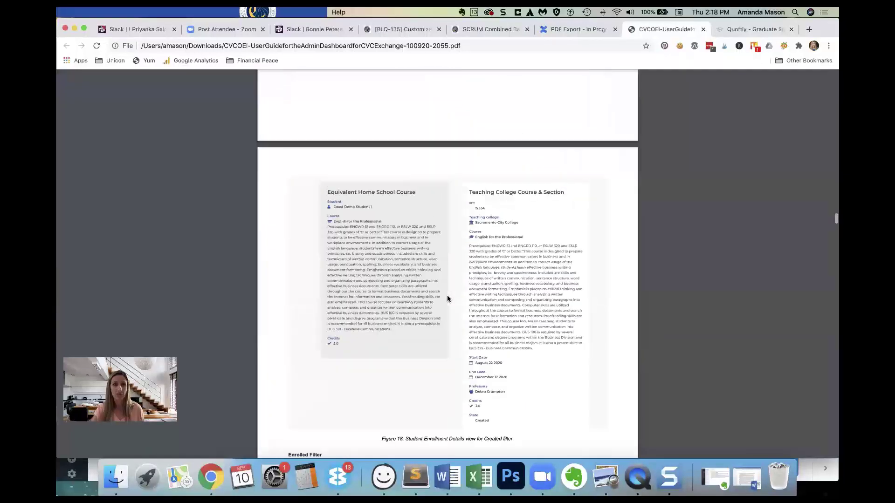
{"action": "scroll", "coordinate": [446, 299], "scroll_direction": "up", "scroll_amount": 10}
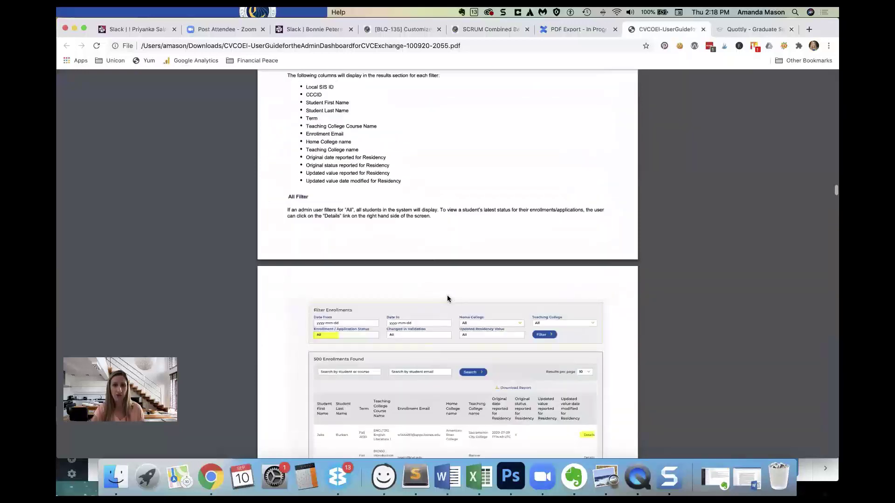
{"action": "scroll", "coordinate": [448, 299], "scroll_direction": "down", "scroll_amount": 4}
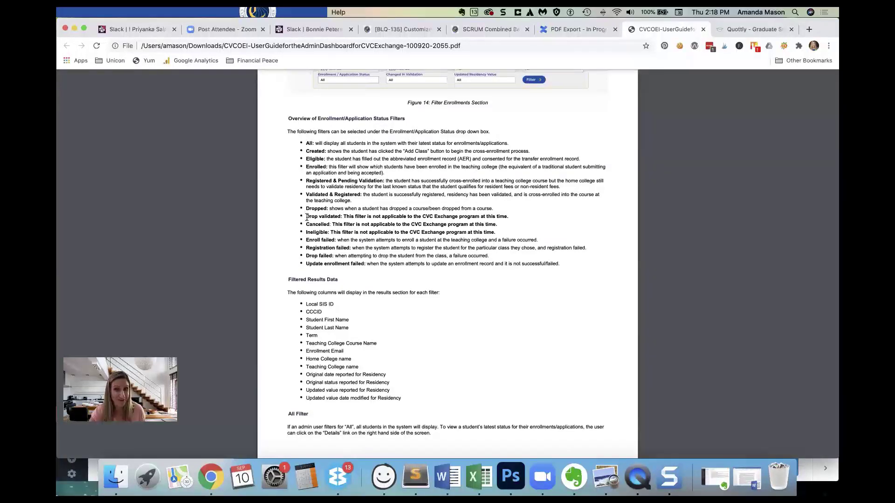
{"action": "left_click_drag", "start_coordinate": [306, 217], "coordinate": [495, 230]}
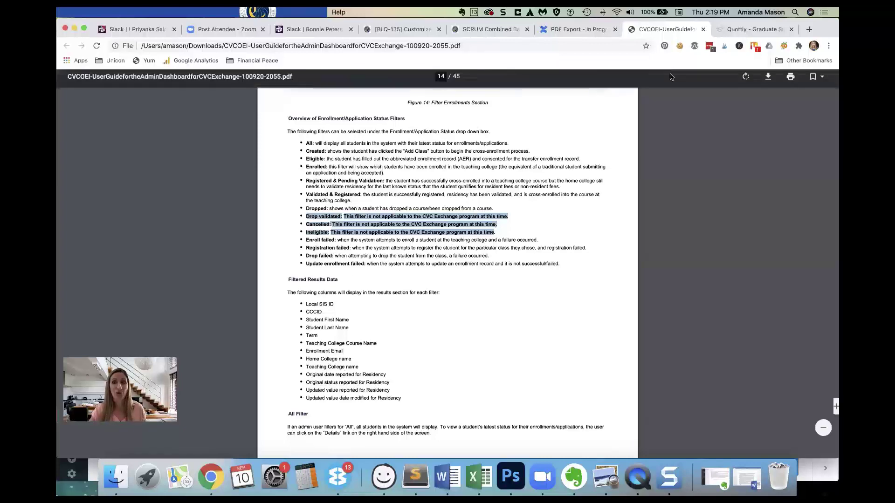
- Return to the enrollment details report and filter it by the application status Enroll failed
{"action": "left_click", "coordinate": [724, 29]}
{"action": "left_click", "coordinate": [306, 213]}
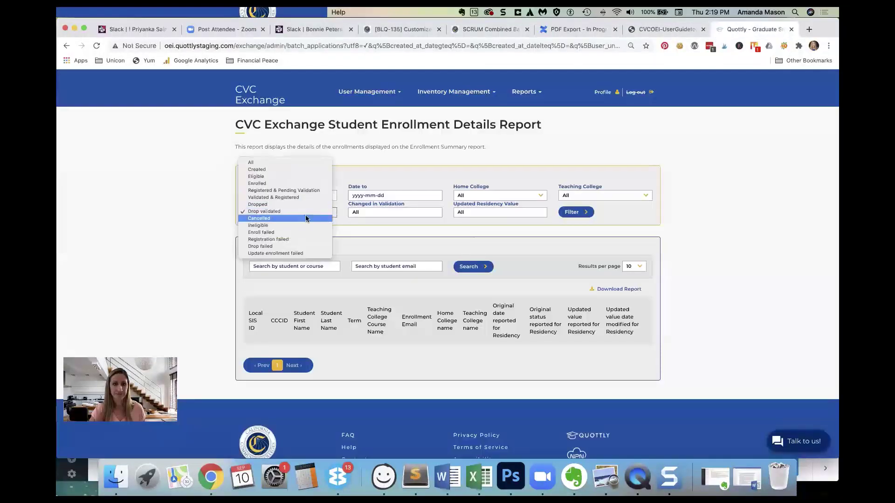
{"action": "left_click", "coordinate": [300, 232]}
{"action": "left_click", "coordinate": [576, 212]}
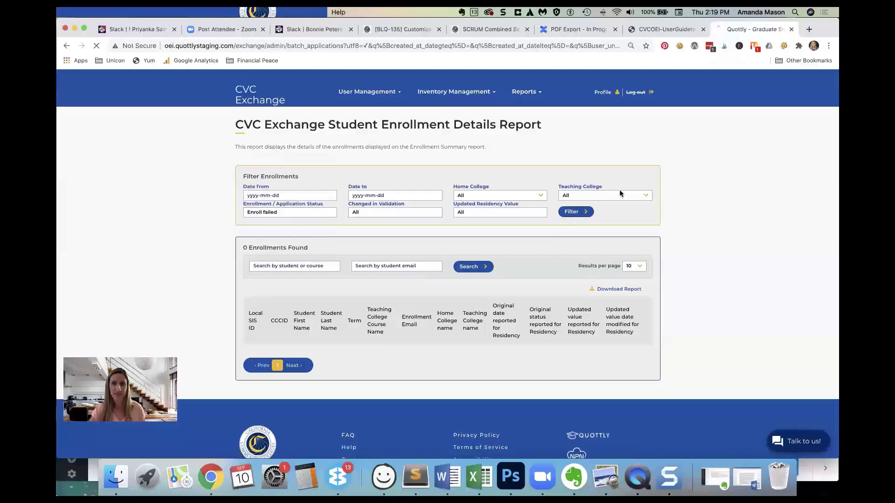
- Switch to the user guide and find the Enroll Fail Filter section after the Dropped filter figures
{"action": "left_click", "coordinate": [663, 28]}
{"action": "scroll", "coordinate": [566, 329], "scroll_direction": "down", "scroll_amount": 10}
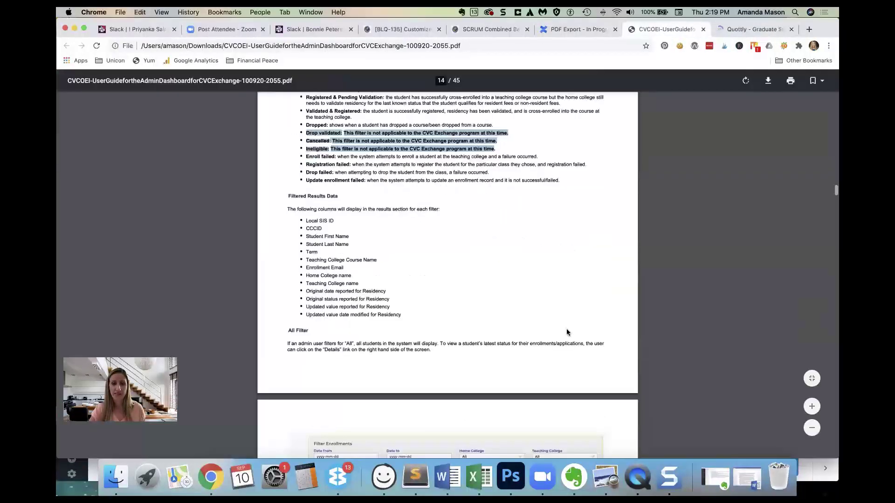
{"action": "scroll", "coordinate": [566, 333], "scroll_direction": "down", "scroll_amount": 20}
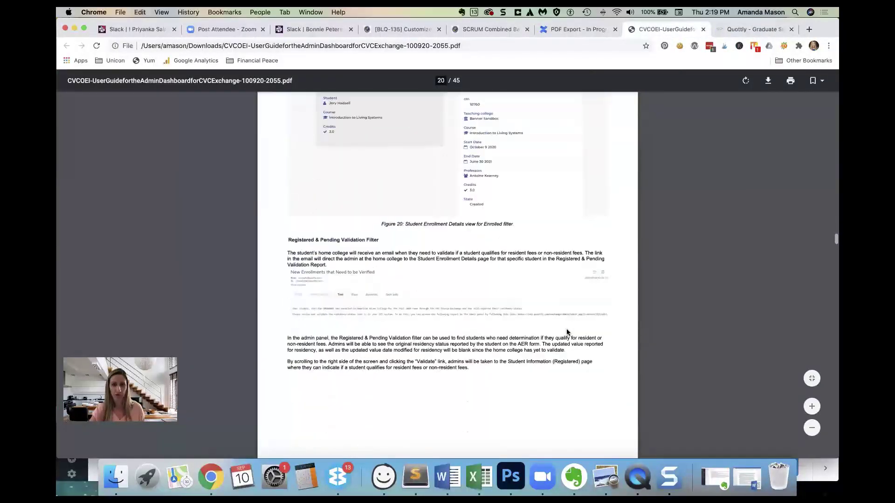
{"action": "scroll", "coordinate": [567, 333], "scroll_direction": "down", "scroll_amount": 10}
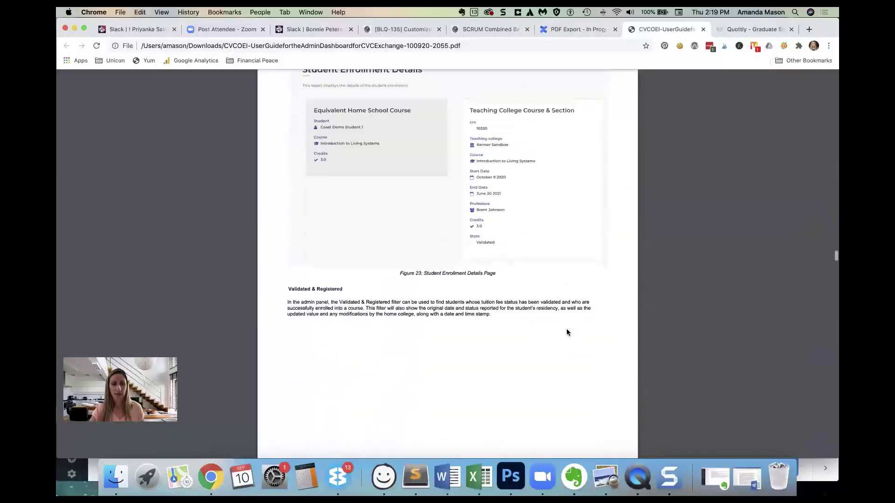
{"action": "scroll", "coordinate": [566, 332], "scroll_direction": "down", "scroll_amount": 15}
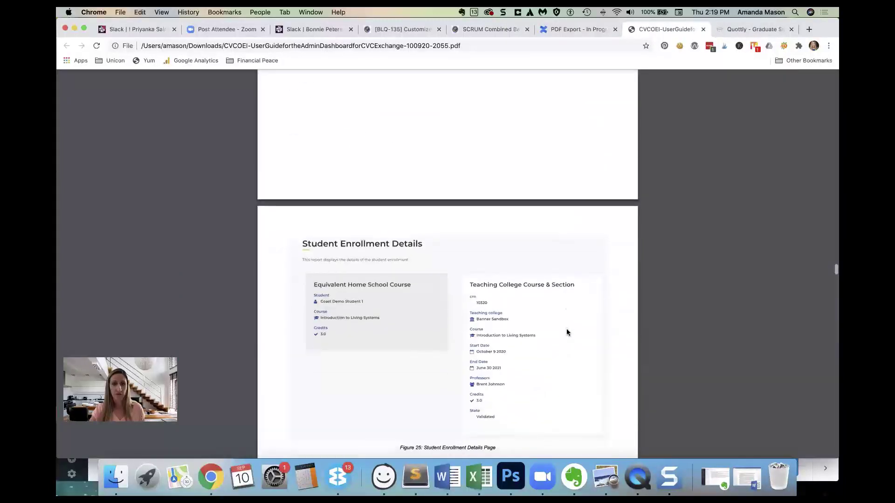
{"action": "scroll", "coordinate": [567, 332], "scroll_direction": "down", "scroll_amount": 15}
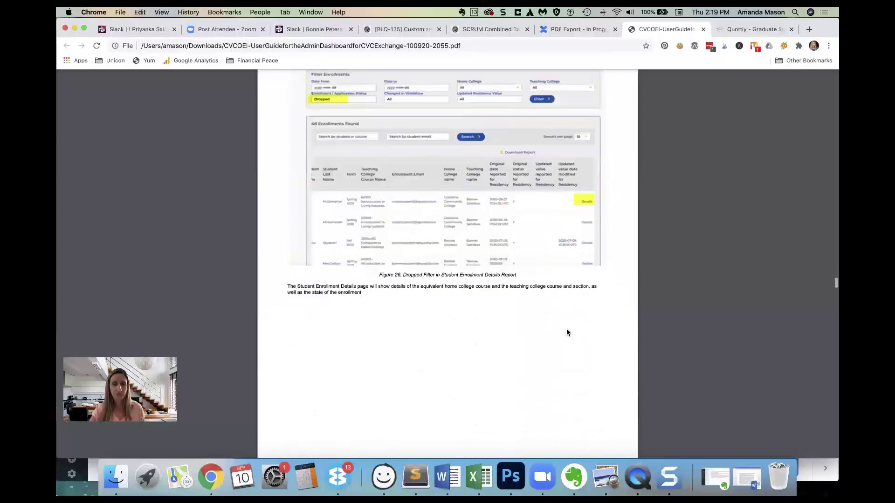
{"action": "scroll", "coordinate": [566, 332], "scroll_direction": "down", "scroll_amount": 10}
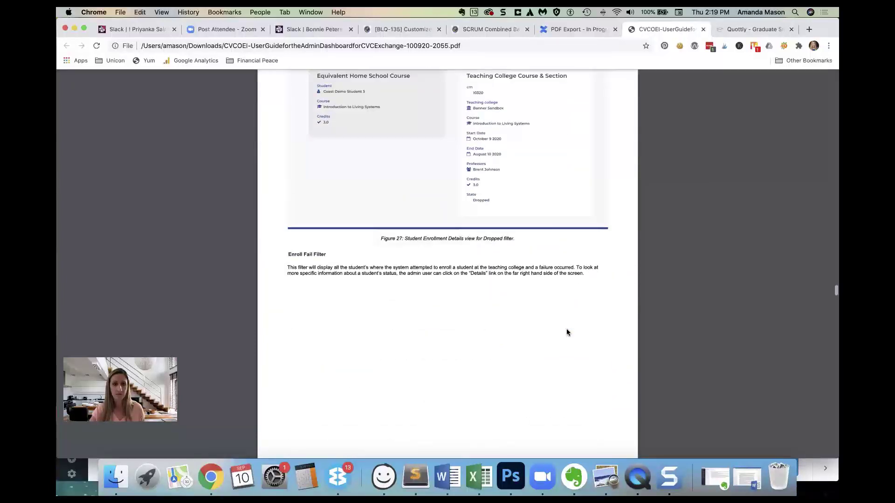
- Glance at the report's Enroll failed results, and read the guide's Enroll Fail Filter description down to its figure
{"action": "key", "text": "ctrl+Tab"}
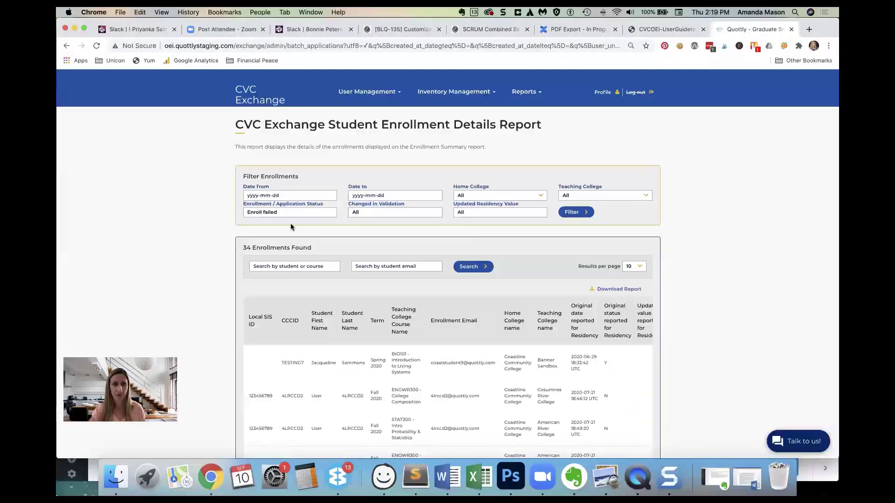
{"action": "left_click", "coordinate": [667, 29]}
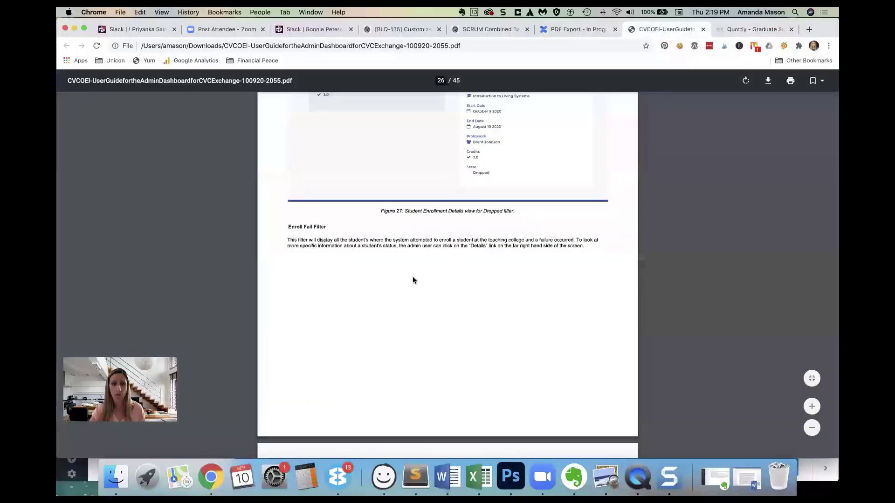
{"action": "scroll", "coordinate": [412, 280], "scroll_direction": "up", "scroll_amount": 3}
{"action": "scroll", "coordinate": [412, 280], "scroll_direction": "down", "scroll_amount": 3}
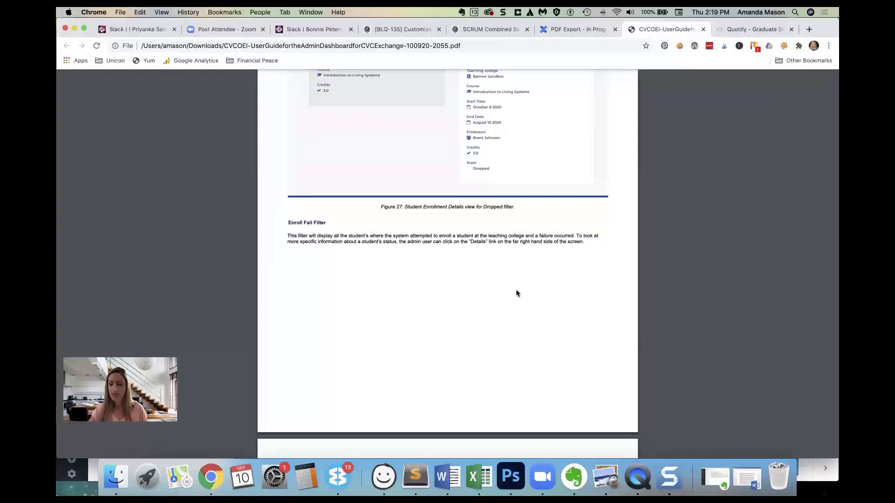
{"action": "scroll", "coordinate": [508, 284], "scroll_direction": "down", "scroll_amount": 5}
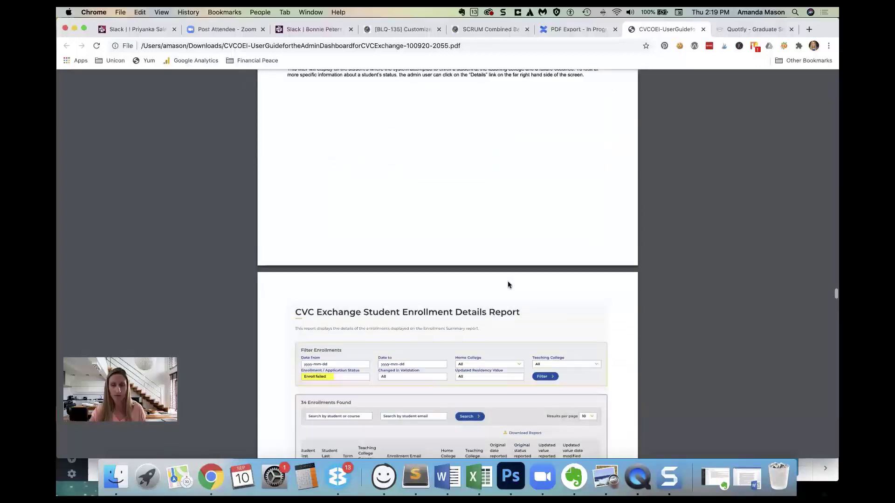
{"action": "scroll", "coordinate": [517, 326], "scroll_direction": "down", "scroll_amount": 1}
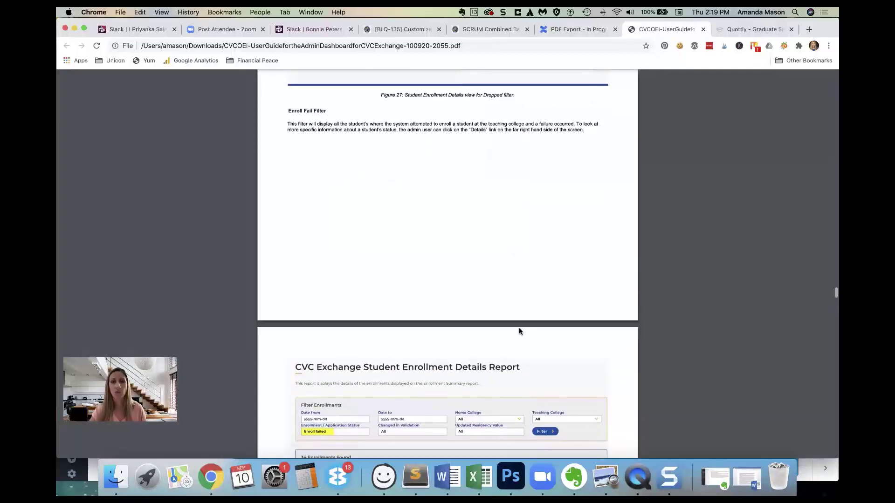
- Open the details of the second enrollment in the report's Enroll failed results and review them down to the state
{"action": "left_click", "coordinate": [740, 29]}
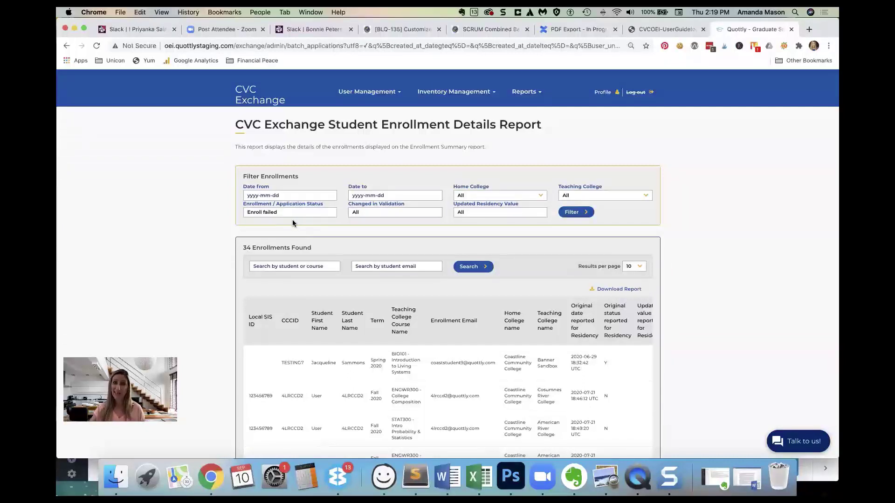
{"action": "scroll", "coordinate": [490, 395], "scroll_direction": "down", "scroll_amount": 1}
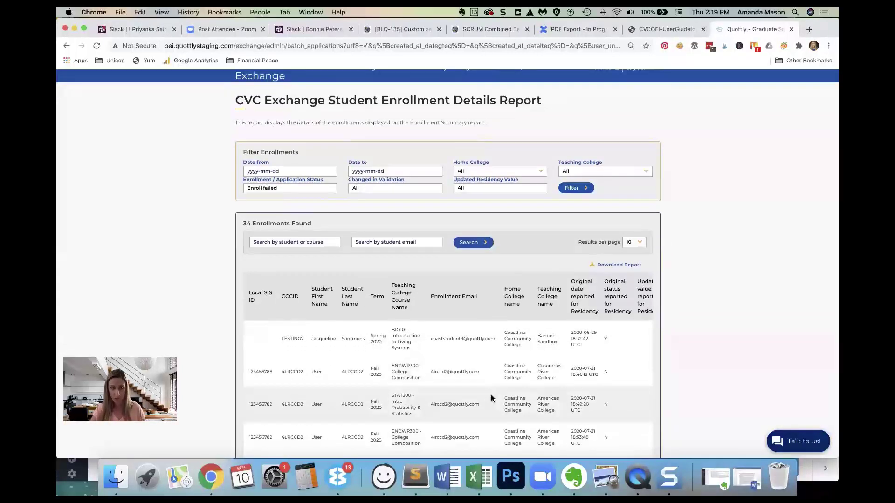
{"action": "scroll", "coordinate": [491, 395], "scroll_direction": "down", "scroll_amount": 1}
{"action": "scroll", "coordinate": [490, 395], "scroll_direction": "right", "scroll_amount": 5}
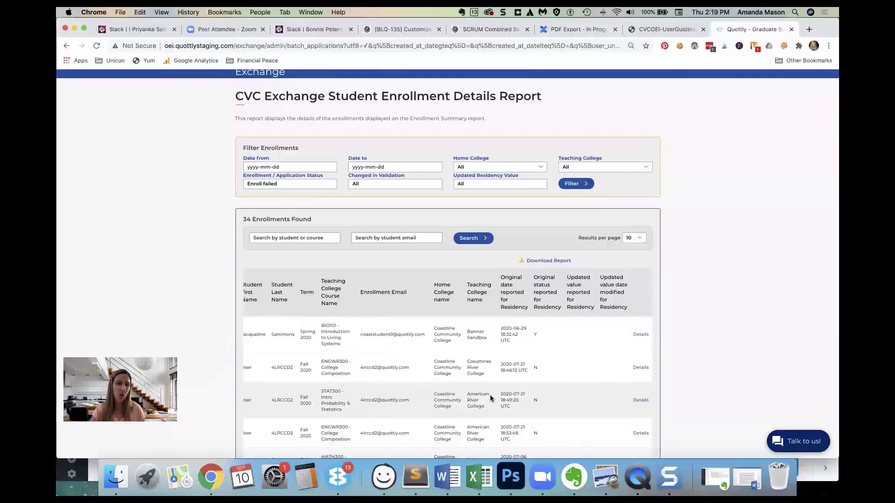
{"action": "left_click", "coordinate": [639, 369]}
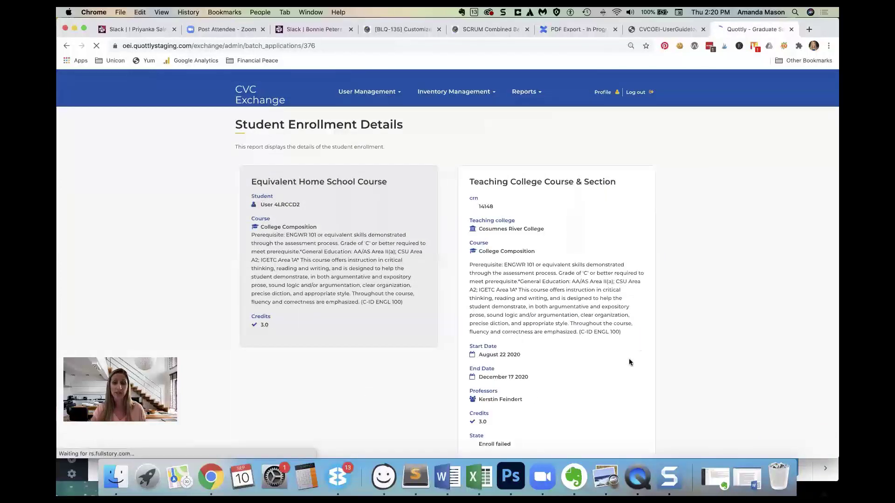
{"action": "scroll", "coordinate": [613, 370], "scroll_direction": "down", "scroll_amount": 5}
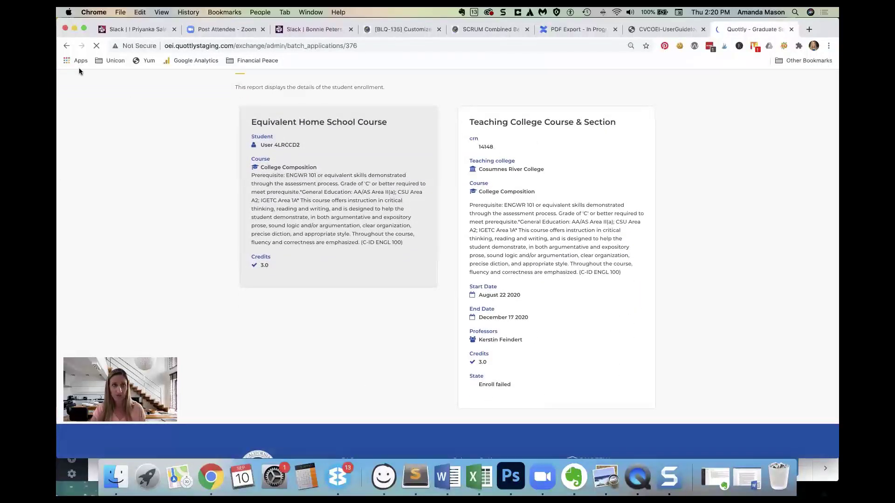
- Return to the Enroll failed results, and review the guide's Enroll Failed figures through to the Registration Failed section
{"action": "left_click", "coordinate": [67, 46]}
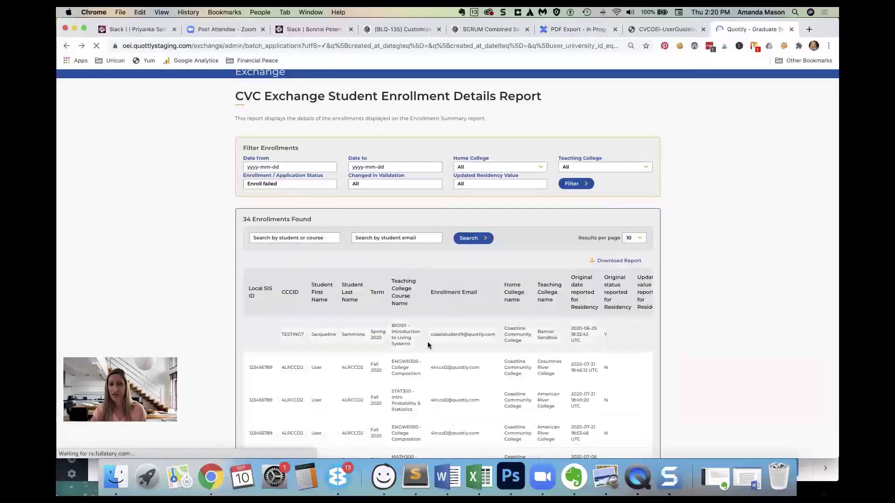
{"action": "scroll", "coordinate": [437, 412], "scroll_direction": "right", "scroll_amount": 3}
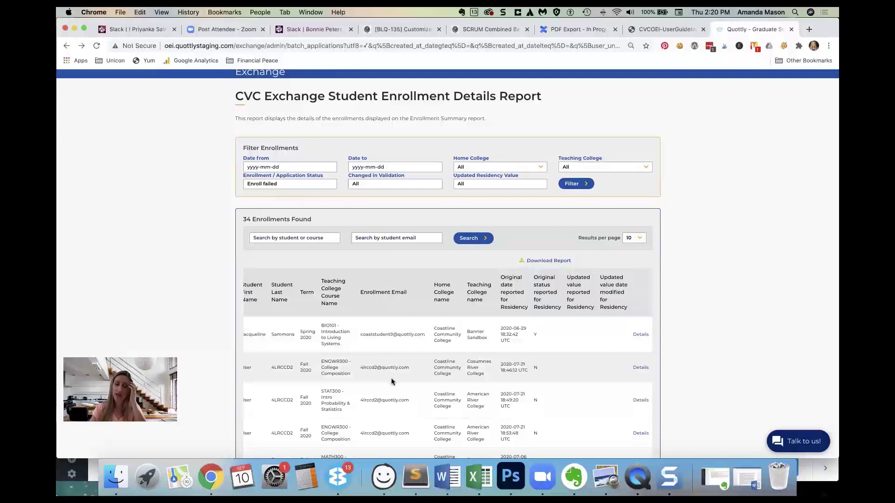
{"action": "left_click", "coordinate": [666, 30]}
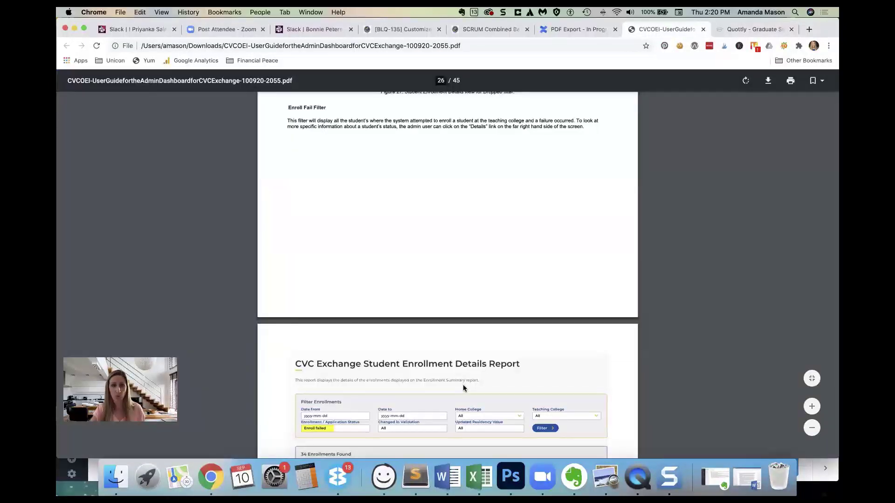
{"action": "scroll", "coordinate": [463, 386], "scroll_direction": "down", "scroll_amount": 10}
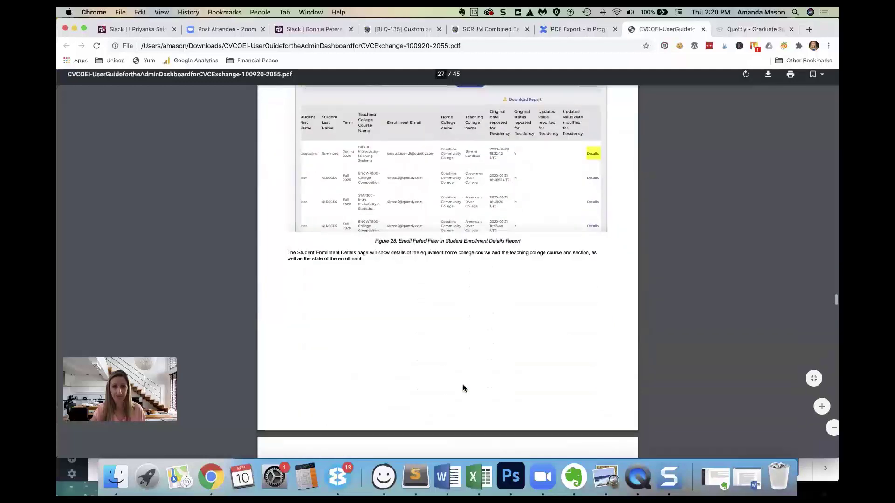
{"action": "scroll", "coordinate": [462, 388], "scroll_direction": "down", "scroll_amount": 10}
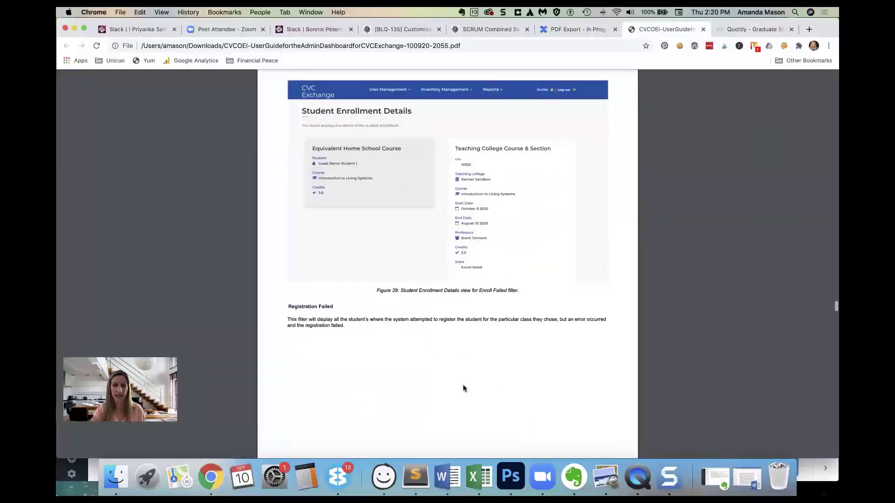
{"action": "scroll", "coordinate": [462, 388], "scroll_direction": "down", "scroll_amount": 3}
- Switch to the enrollment details report and filter it by the application status Registration failed
{"action": "key", "text": "ctrl+Tab"}
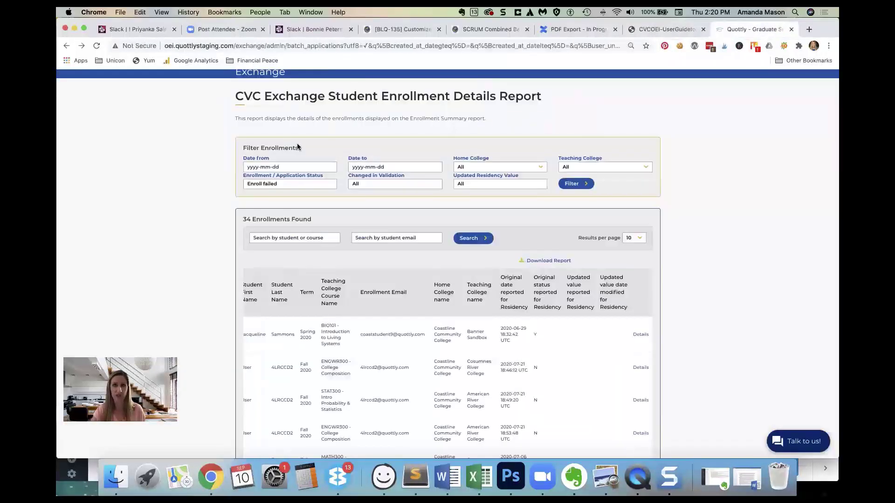
{"action": "left_click", "coordinate": [280, 183]}
{"action": "left_click", "coordinate": [281, 191]}
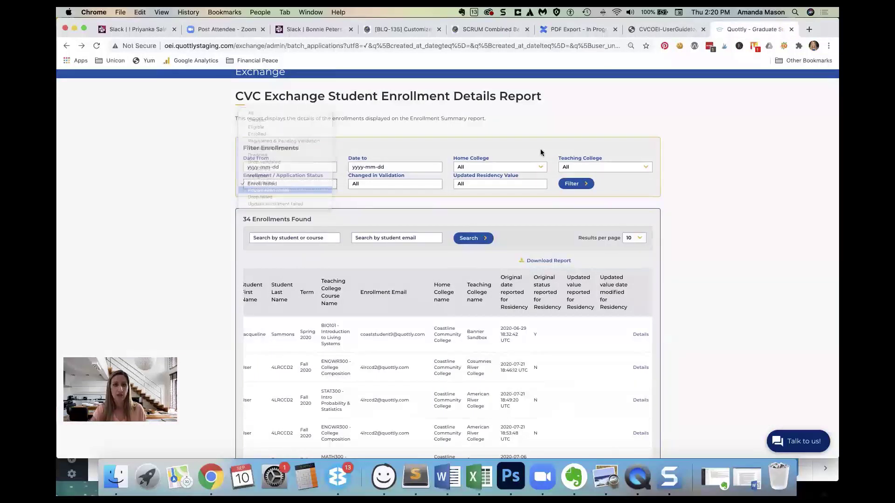
{"action": "left_click", "coordinate": [574, 184]}
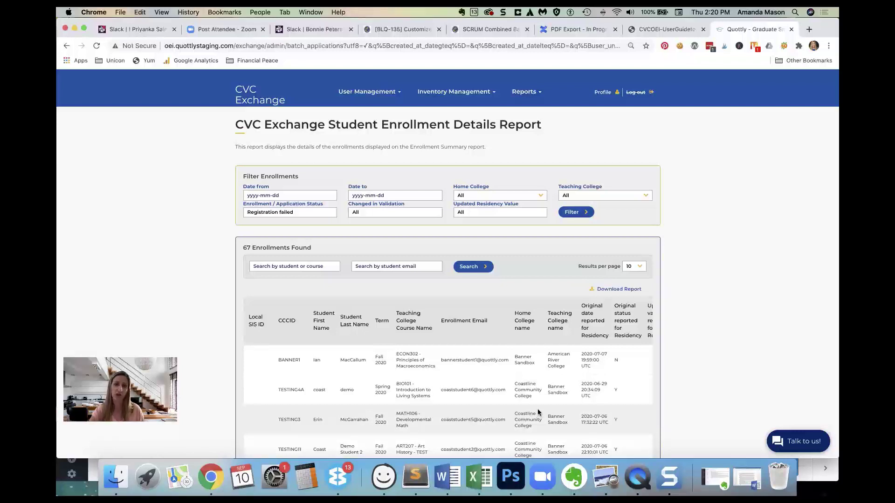
- Open the details of the first enrollment in the Registration failed results
{"action": "scroll", "coordinate": [536, 408], "scroll_direction": "down", "scroll_amount": 1}
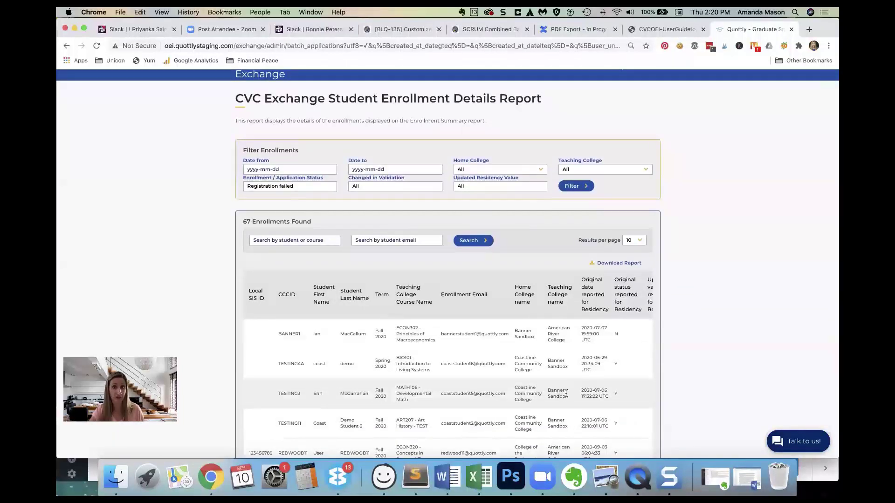
{"action": "scroll", "coordinate": [573, 382], "scroll_direction": "right", "scroll_amount": 5}
{"action": "left_click", "coordinate": [639, 334]}
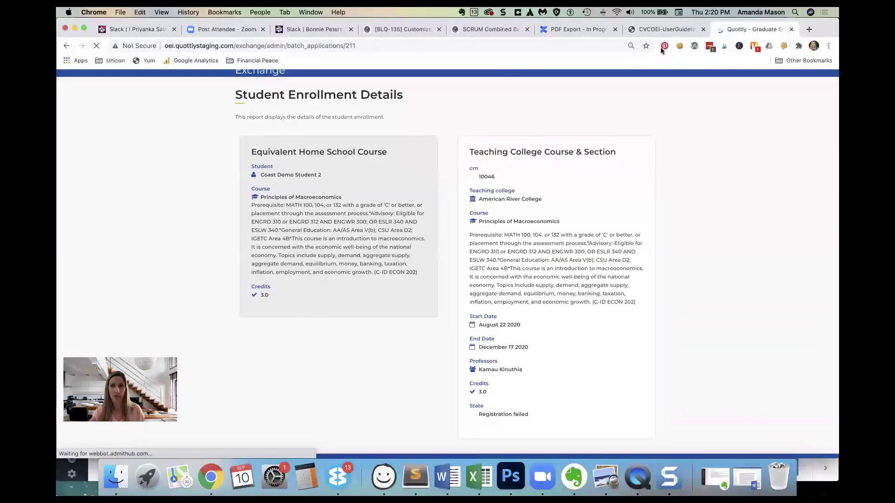
- Switch to the admin user guide and review it from the Enroll Fail Filter section to the Registration Failed filter figure
{"action": "left_click", "coordinate": [654, 29]}
{"action": "scroll", "coordinate": [438, 298], "scroll_direction": "up", "scroll_amount": 1}
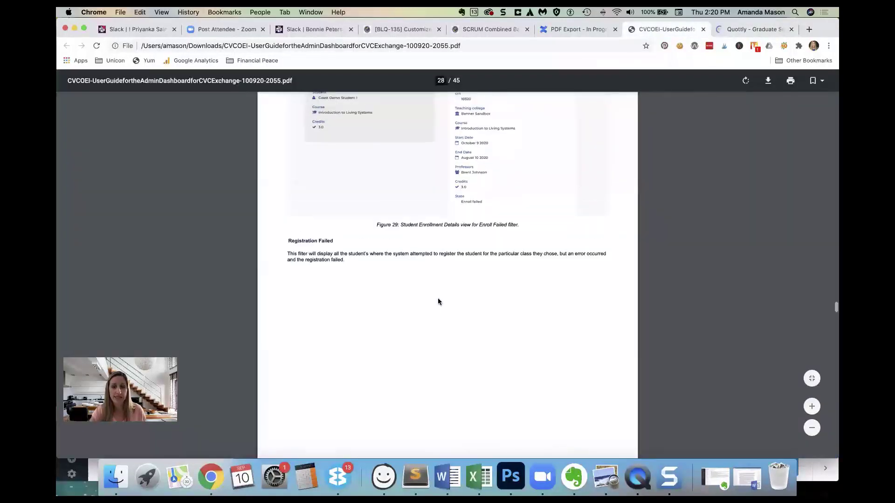
{"action": "scroll", "coordinate": [438, 299], "scroll_direction": "up", "scroll_amount": 6}
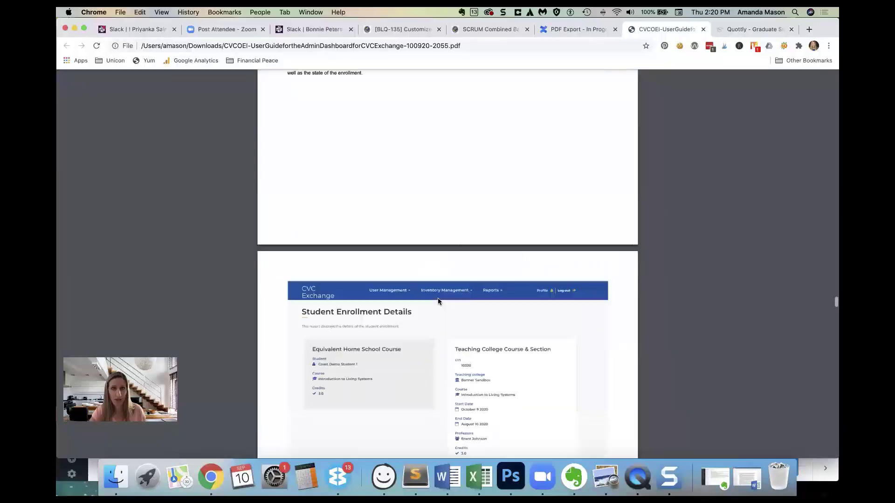
{"action": "scroll", "coordinate": [437, 299], "scroll_direction": "up", "scroll_amount": 15}
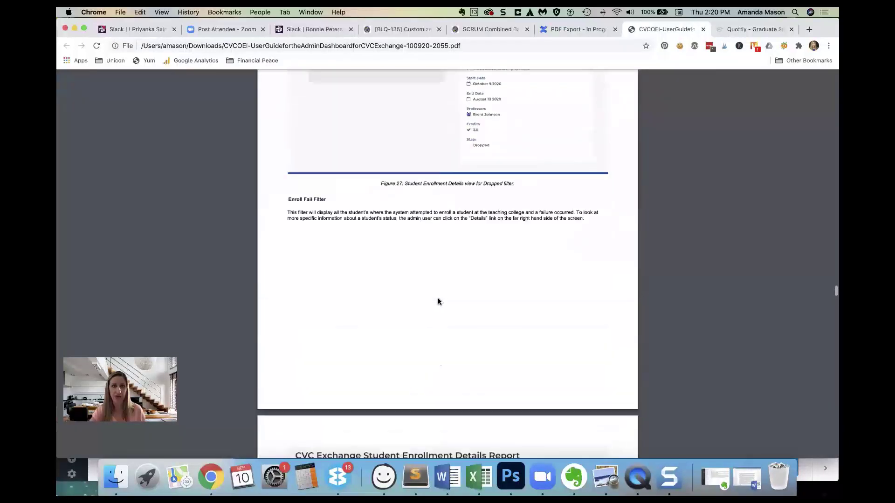
{"action": "scroll", "coordinate": [438, 302], "scroll_direction": "up", "scroll_amount": 1}
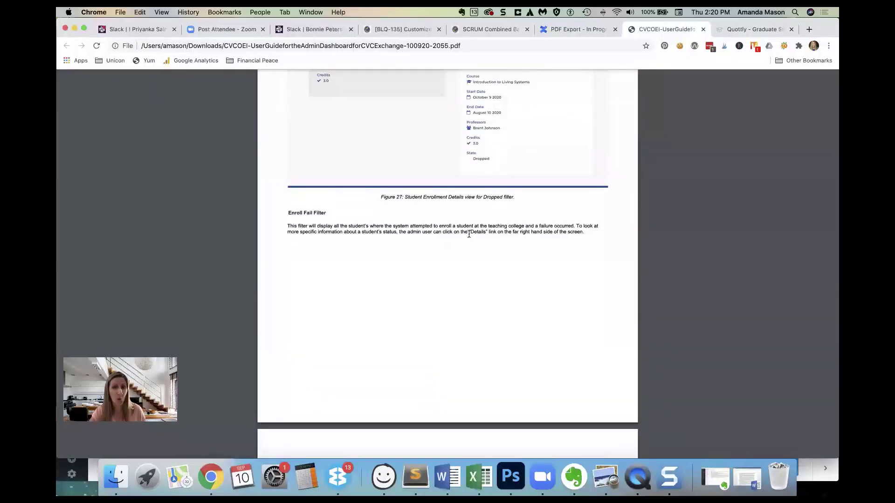
{"action": "scroll", "coordinate": [469, 322], "scroll_direction": "down", "scroll_amount": 15}
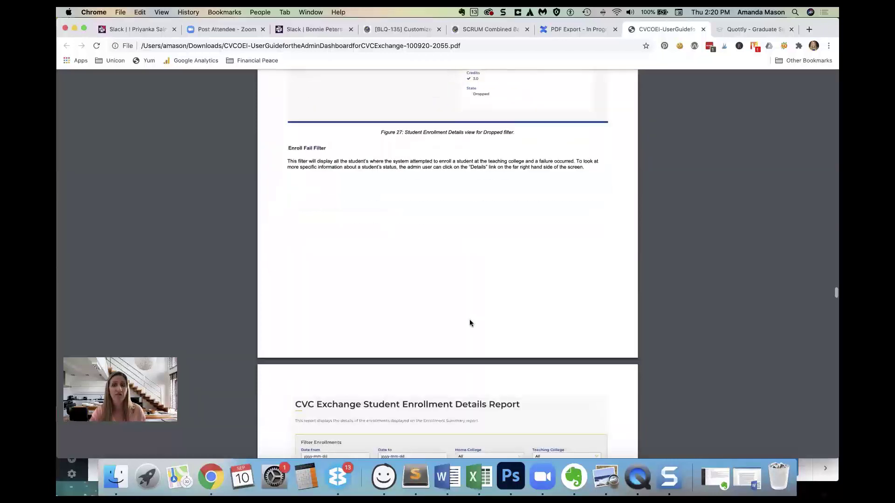
{"action": "scroll", "coordinate": [469, 322], "scroll_direction": "down", "scroll_amount": 3}
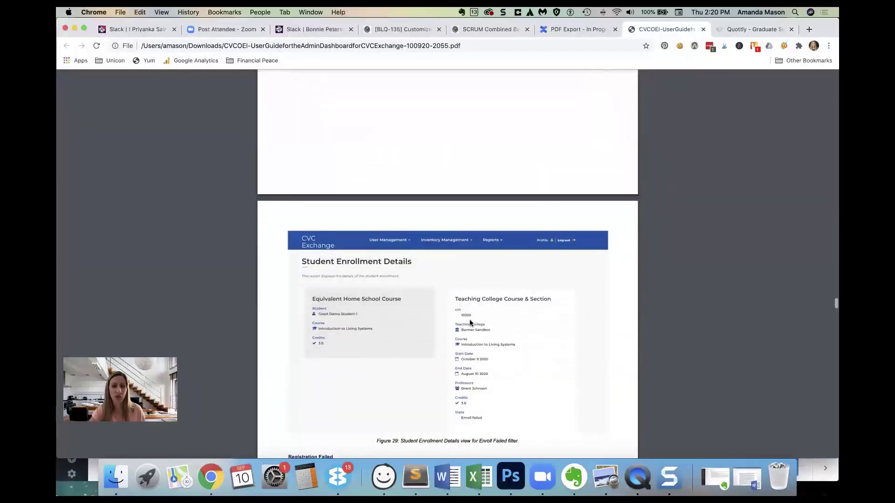
{"action": "scroll", "coordinate": [469, 321], "scroll_direction": "up", "scroll_amount": 6}
{"action": "scroll", "coordinate": [469, 322], "scroll_direction": "down", "scroll_amount": 5}
{"action": "scroll", "coordinate": [469, 322], "scroll_direction": "down", "scroll_amount": 10}
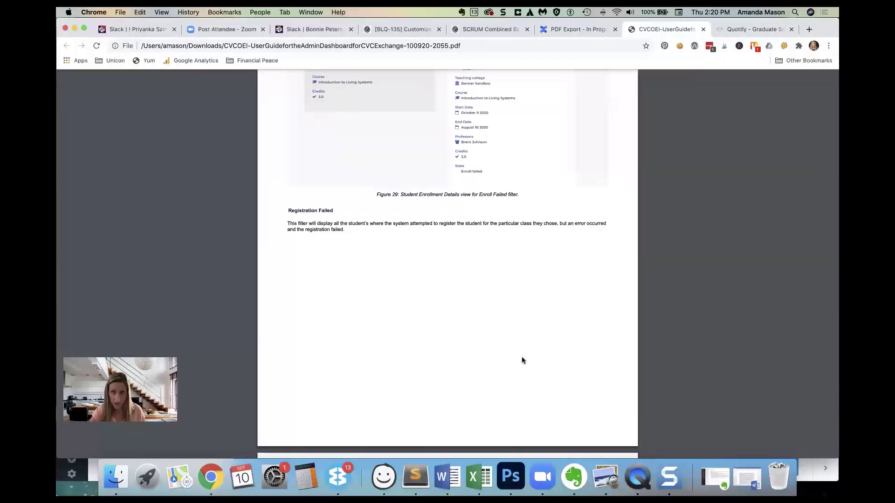
{"action": "scroll", "coordinate": [472, 389], "scroll_direction": "down", "scroll_amount": 8}
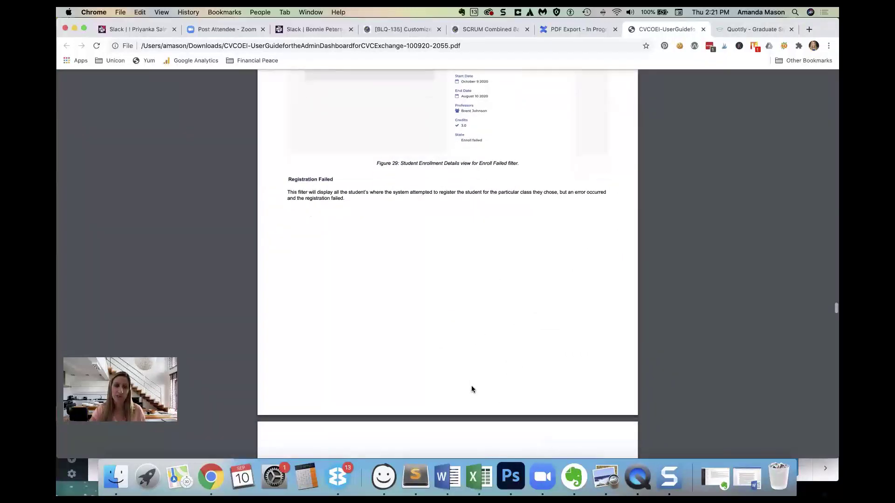
{"action": "scroll", "coordinate": [472, 389], "scroll_direction": "down", "scroll_amount": 5}
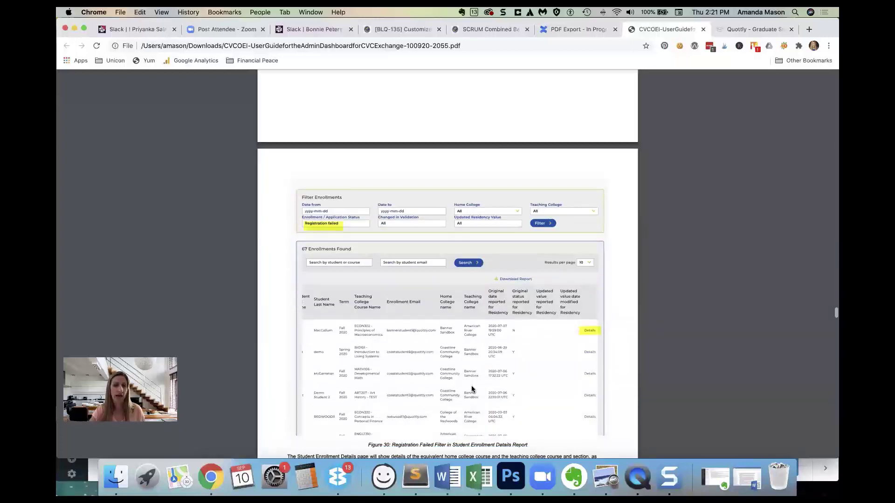
- Return to the report's Registration failed results, and review the guide from the Registration Failed figures through the Drop Failed section
{"action": "left_click", "coordinate": [746, 29]}
{"action": "left_click", "coordinate": [67, 46]}
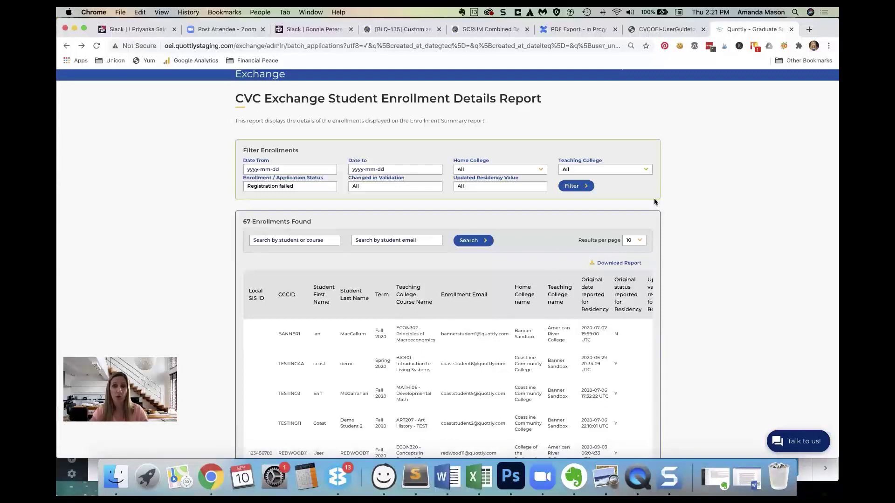
{"action": "left_click", "coordinate": [664, 30]}
{"action": "scroll", "coordinate": [434, 330], "scroll_direction": "down", "scroll_amount": 3}
{"action": "scroll", "coordinate": [435, 332], "scroll_direction": "down", "scroll_amount": 15}
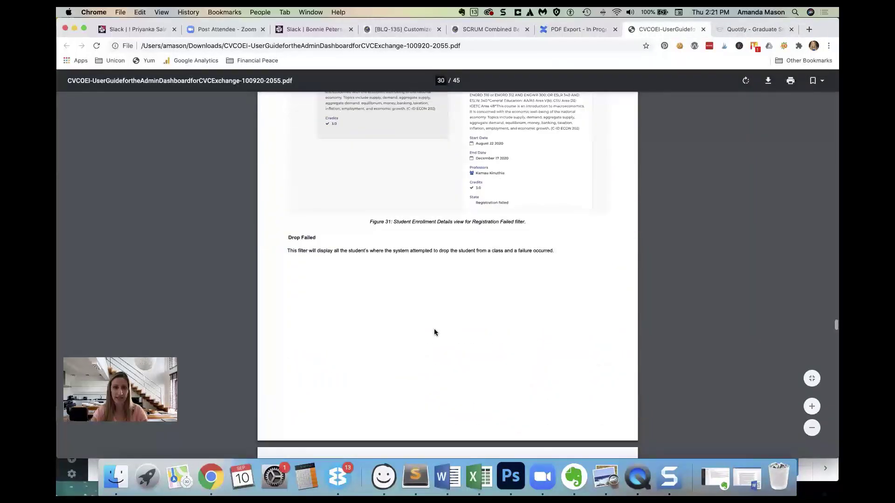
{"action": "scroll", "coordinate": [434, 331], "scroll_direction": "down", "scroll_amount": 5}
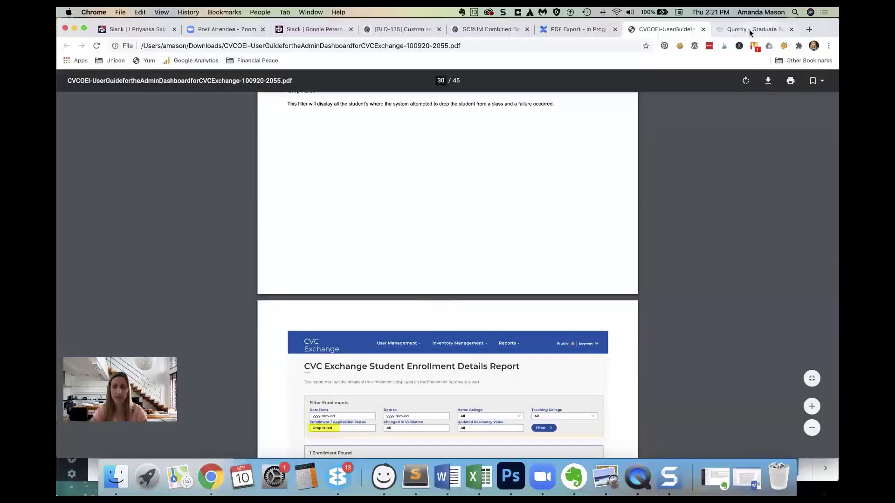
- Switch to the enrollment details report and filter it by the application status Drop failed
{"action": "left_click", "coordinate": [749, 29]}
{"action": "left_click", "coordinate": [285, 187]}
{"action": "left_click", "coordinate": [286, 192]}
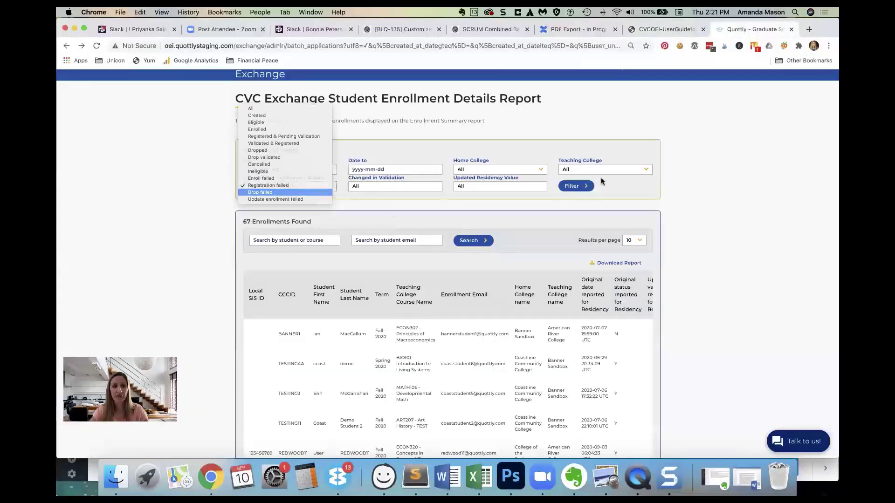
{"action": "left_click", "coordinate": [577, 187]}
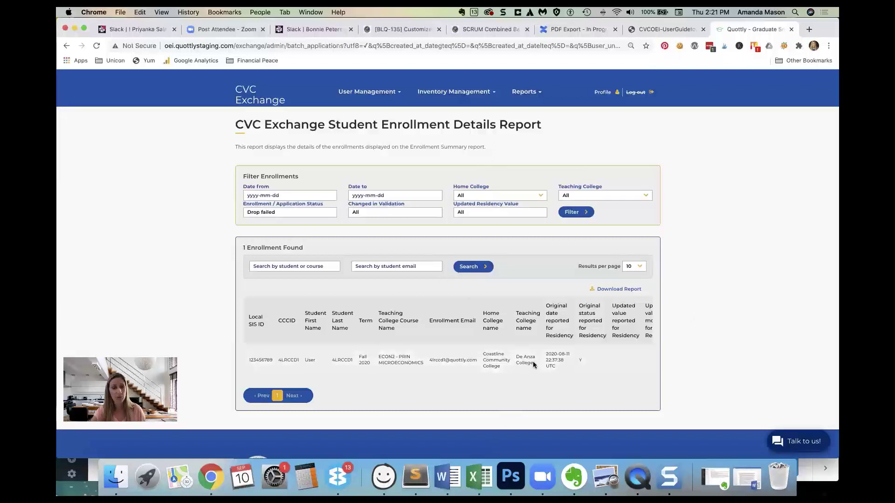
- Open the details of the enrollment in the Drop failed results and highlight its state
{"action": "scroll", "coordinate": [538, 360], "scroll_direction": "right", "scroll_amount": 3}
{"action": "scroll", "coordinate": [538, 360], "scroll_direction": "left", "scroll_amount": 3}
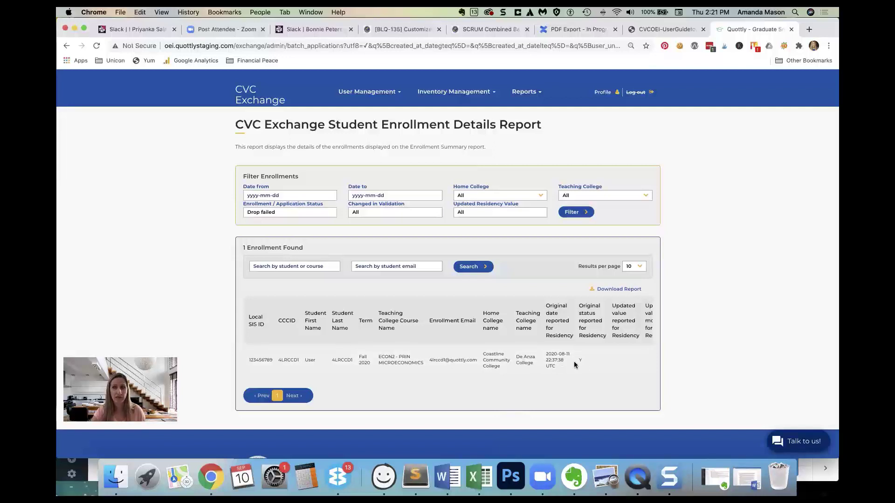
{"action": "scroll", "coordinate": [585, 364], "scroll_direction": "right", "scroll_amount": 2}
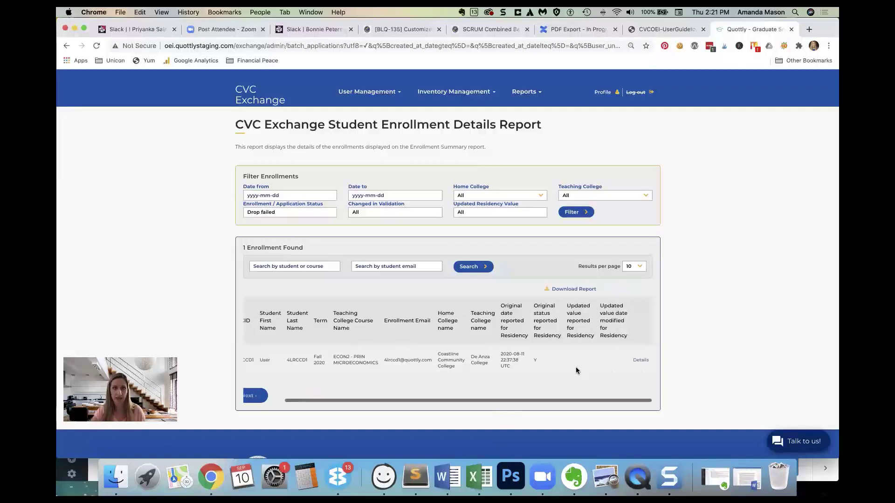
{"action": "left_click", "coordinate": [642, 361]}
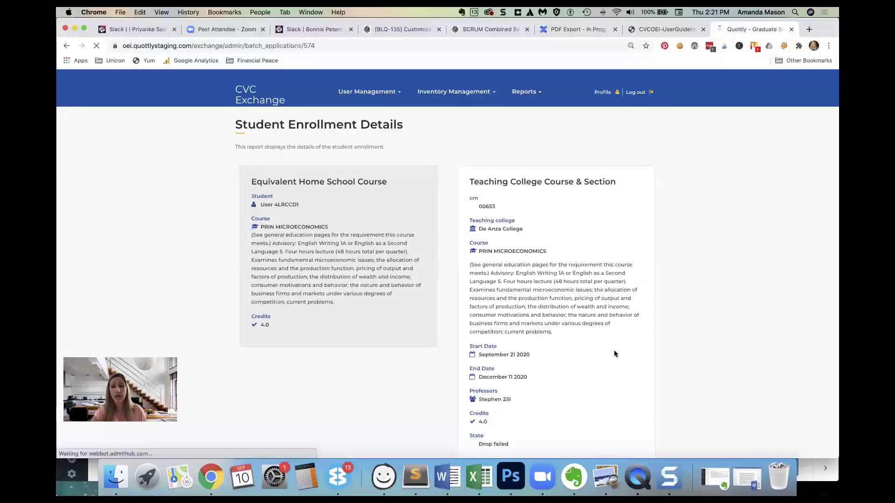
{"action": "scroll", "coordinate": [613, 357], "scroll_direction": "down", "scroll_amount": 3}
{"action": "left_click_drag", "start_coordinate": [477, 378], "coordinate": [513, 375]}
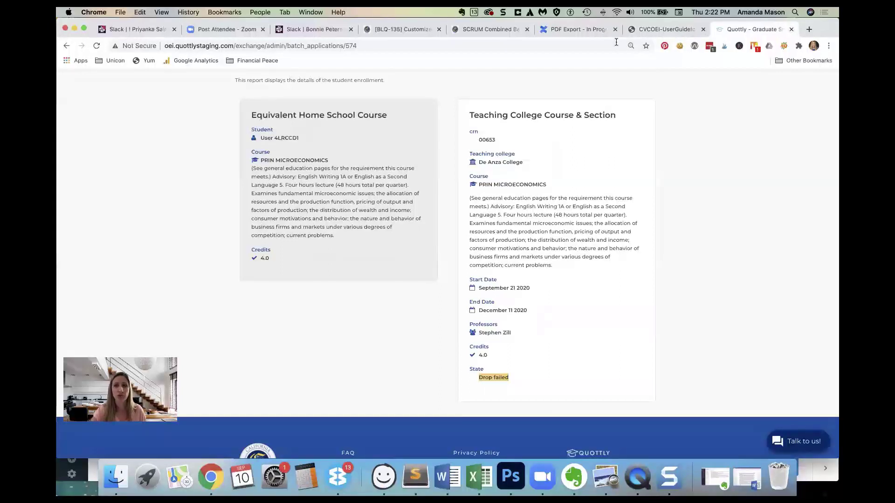
- Return to the Drop failed results, and review the guide's Drop Failed figures through to the Update Enrollment Failed section
{"action": "left_click", "coordinate": [66, 45]}
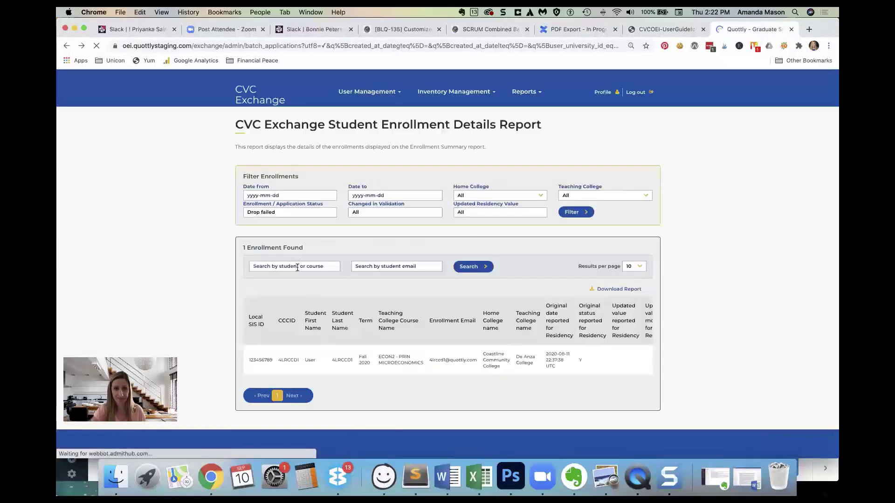
{"action": "left_click", "coordinate": [662, 29]}
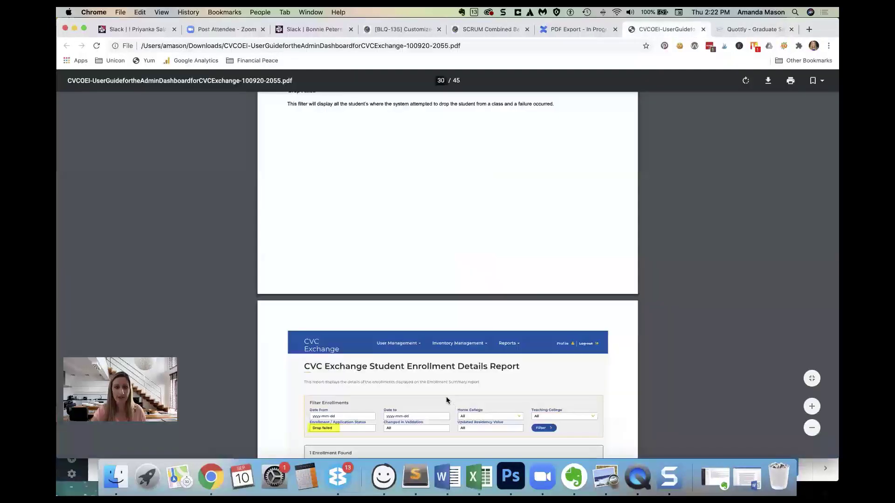
{"action": "scroll", "coordinate": [445, 396], "scroll_direction": "down", "scroll_amount": 5}
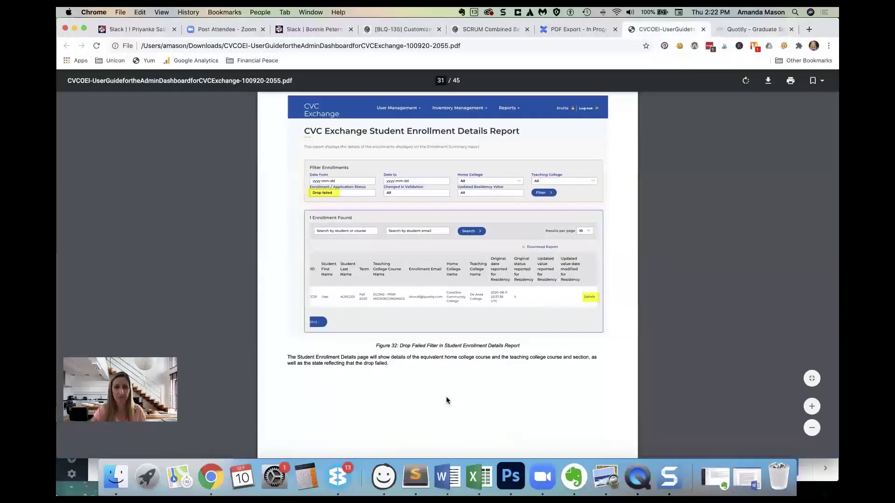
{"action": "scroll", "coordinate": [446, 396], "scroll_direction": "up", "scroll_amount": 3}
{"action": "scroll", "coordinate": [446, 396], "scroll_direction": "down", "scroll_amount": 5}
{"action": "scroll", "coordinate": [446, 400], "scroll_direction": "down", "scroll_amount": 10}
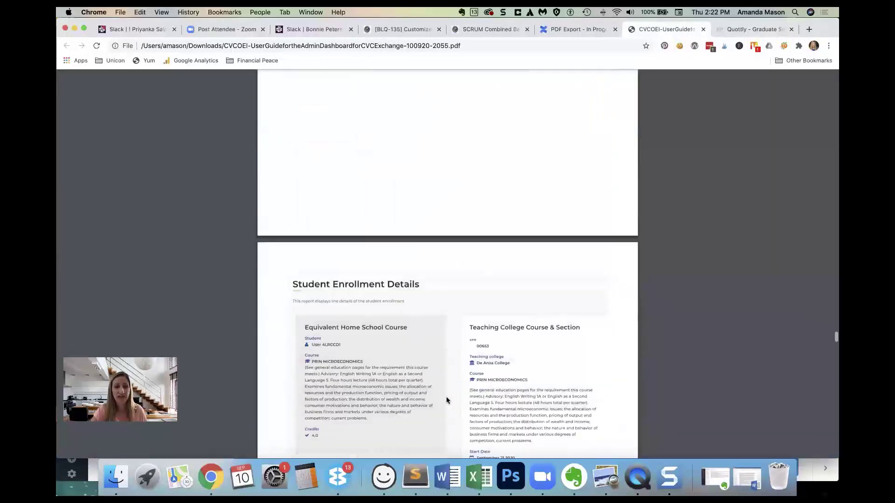
{"action": "scroll", "coordinate": [445, 397], "scroll_direction": "down", "scroll_amount": 4}
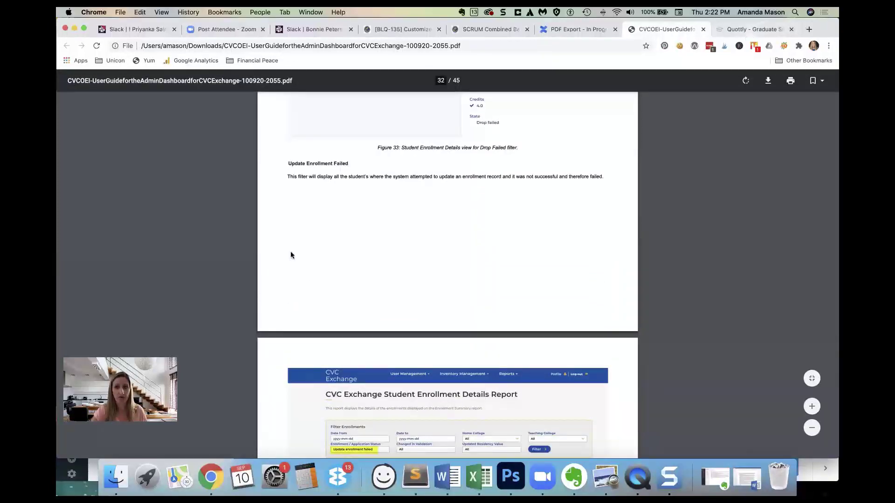
- Switch to the enrollment details report and filter it by the application status Update enrollment failed
{"action": "key", "text": "ctrl+Tab"}
{"action": "left_click", "coordinate": [286, 214]}
{"action": "left_click", "coordinate": [287, 218]}
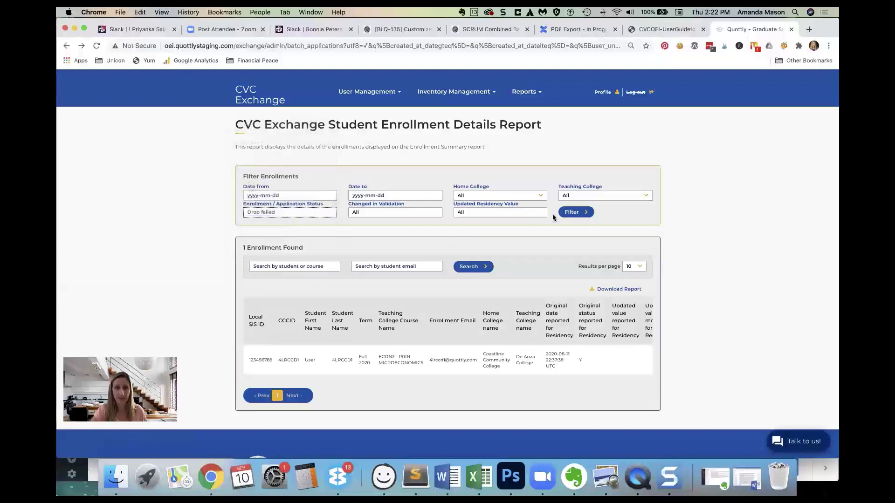
{"action": "left_click", "coordinate": [576, 212]}
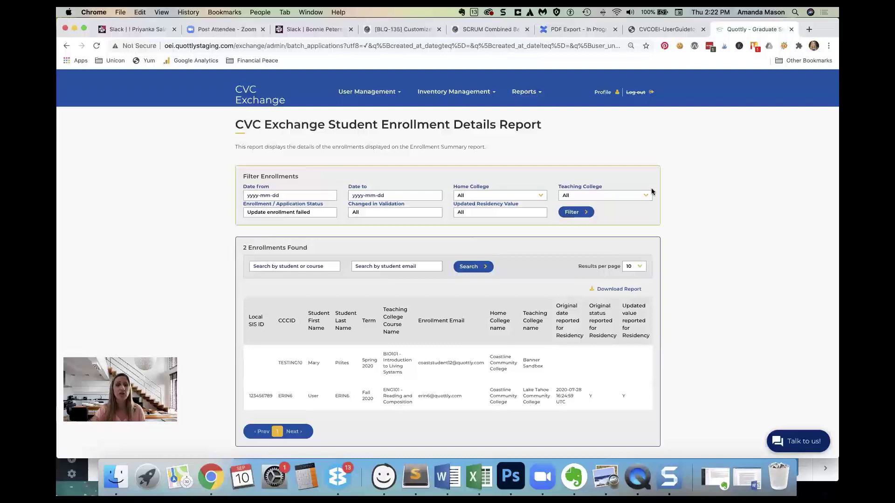
- Open the details of the first enrollment in the Update enrollment failed results and highlight the teaching college's course name
{"action": "scroll", "coordinate": [594, 375], "scroll_direction": "right", "scroll_amount": 3}
{"action": "scroll", "coordinate": [590, 373], "scroll_direction": "right", "scroll_amount": 1}
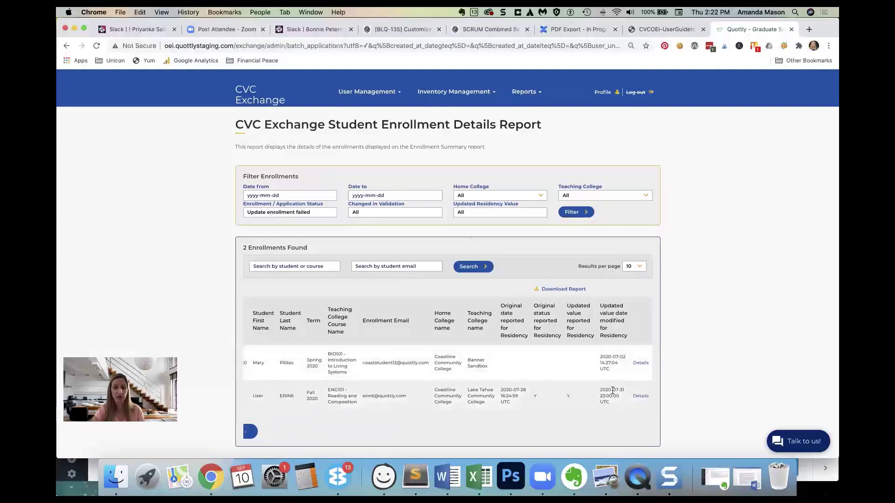
{"action": "scroll", "coordinate": [606, 386], "scroll_direction": "left", "scroll_amount": 5}
{"action": "scroll", "coordinate": [601, 373], "scroll_direction": "right", "scroll_amount": 4}
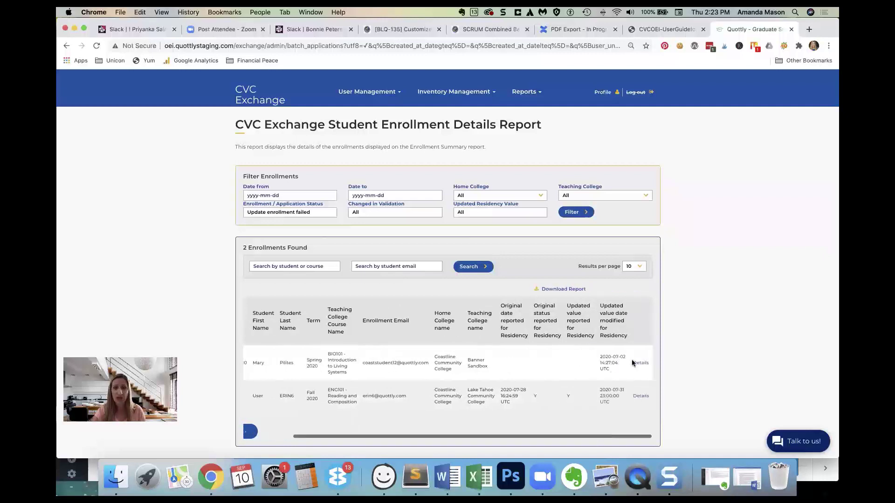
{"action": "left_click", "coordinate": [641, 362]}
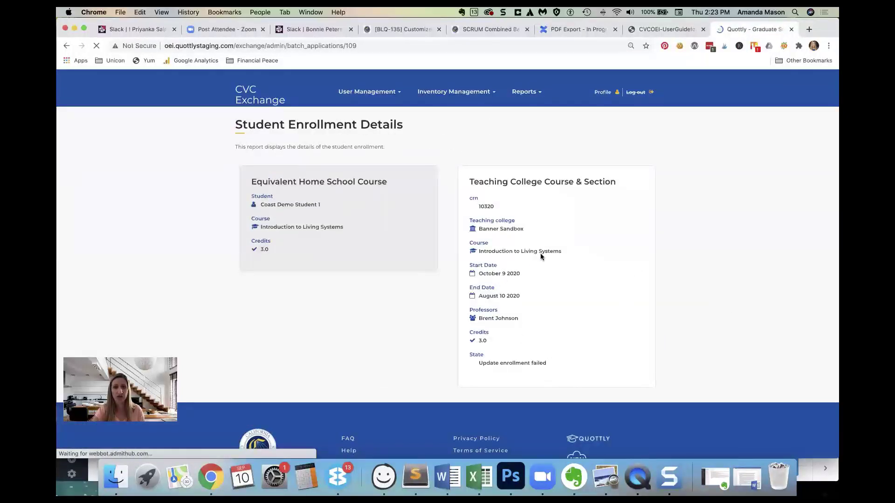
{"action": "left_click_drag", "start_coordinate": [577, 254], "coordinate": [471, 255]}
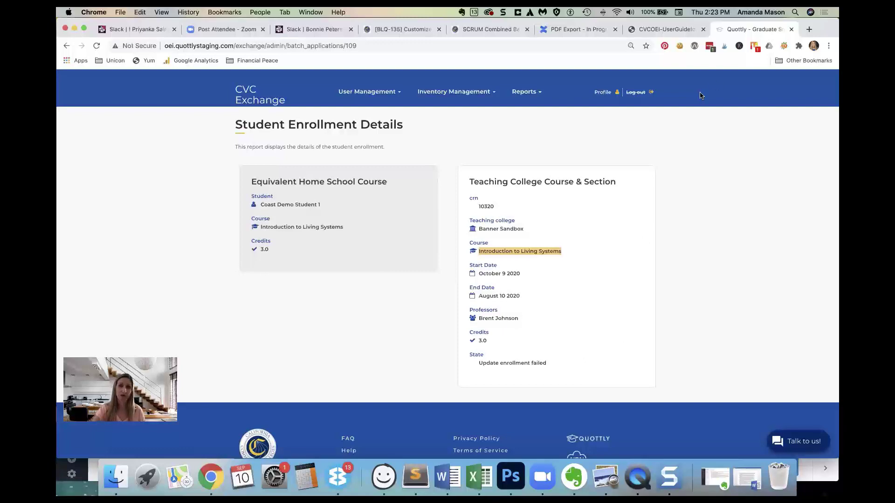
- Switch to the guide and review the Update Enrollment Failed figures through to the Exchange Courses Report section
{"action": "left_click", "coordinate": [670, 32]}
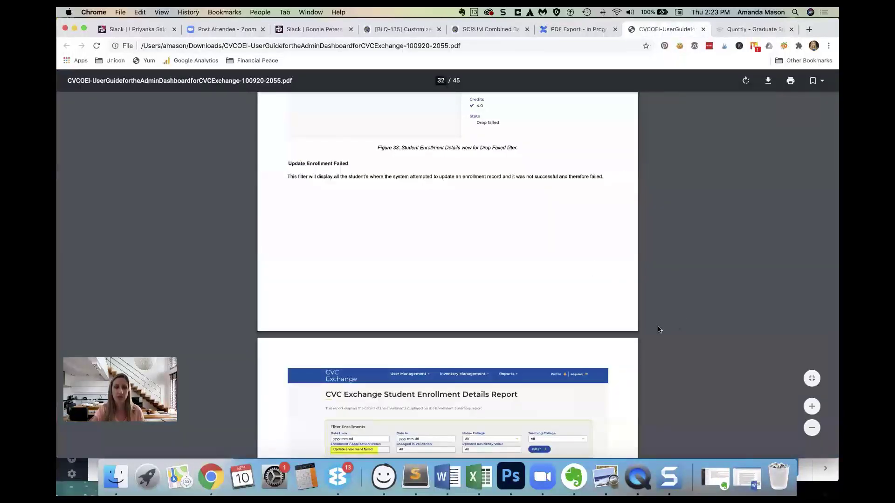
{"action": "scroll", "coordinate": [660, 329], "scroll_direction": "down", "scroll_amount": 5}
{"action": "scroll", "coordinate": [659, 329], "scroll_direction": "down", "scroll_amount": 6}
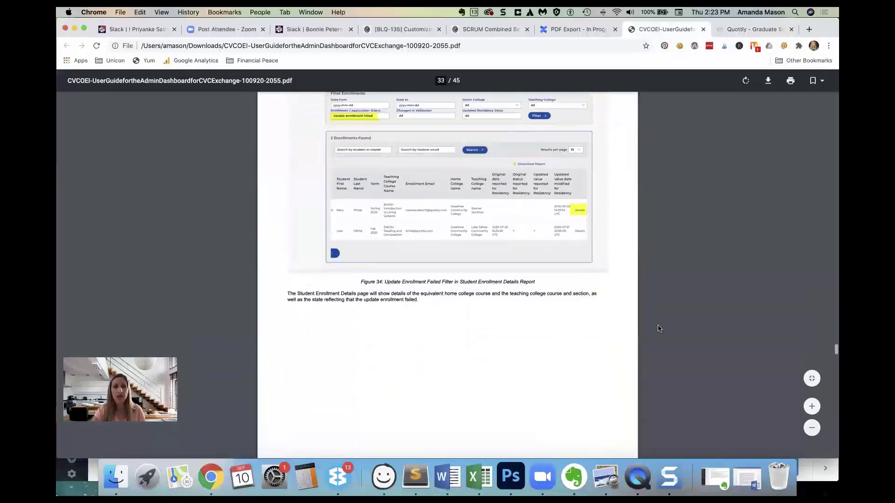
{"action": "scroll", "coordinate": [659, 328], "scroll_direction": "down", "scroll_amount": 5}
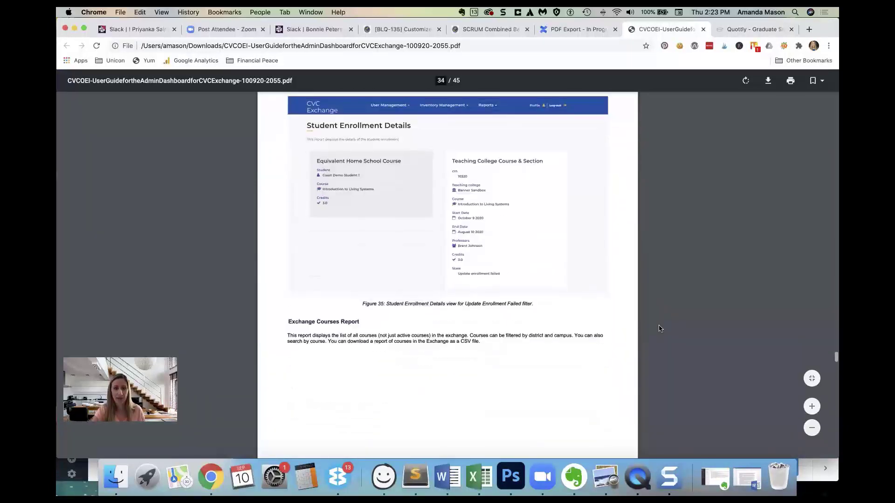
{"action": "scroll", "coordinate": [659, 329], "scroll_direction": "down", "scroll_amount": 4}
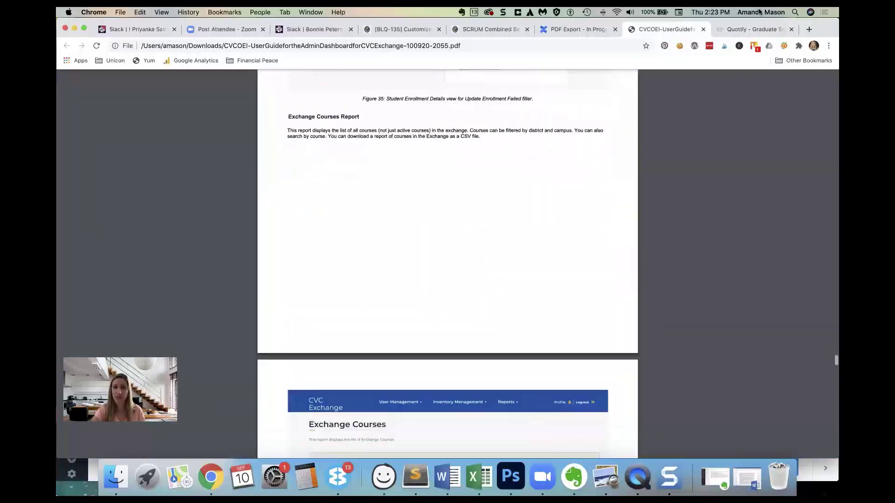
- Switch to the CVC Exchange admin site and compare the entries available under Reports and Inventory Management
{"action": "left_click", "coordinate": [757, 29]}
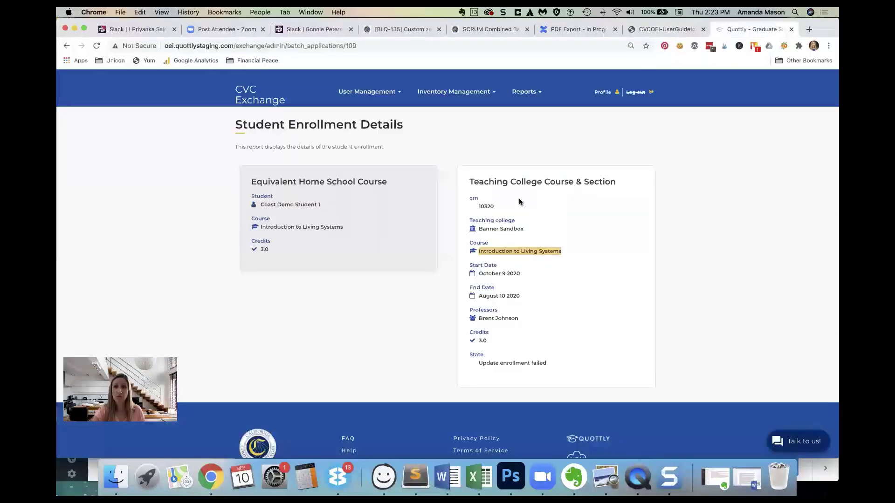
{"action": "left_click", "coordinate": [538, 94]}
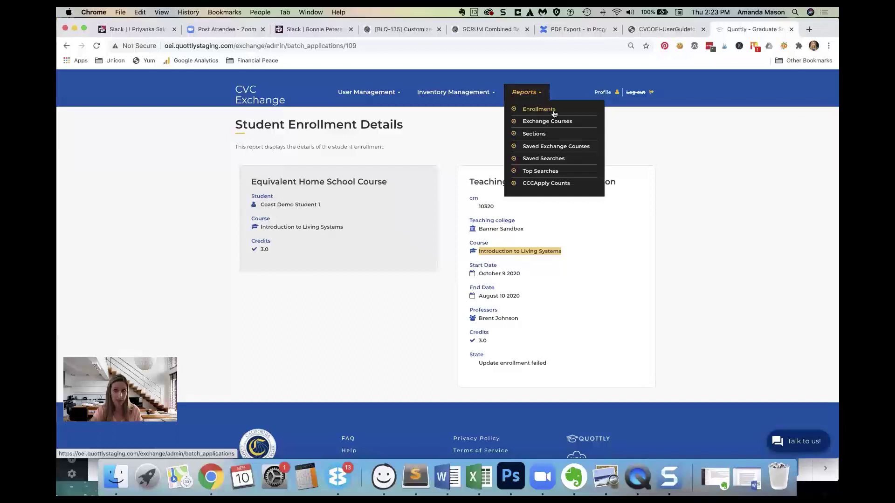
{"action": "left_click", "coordinate": [448, 97]}
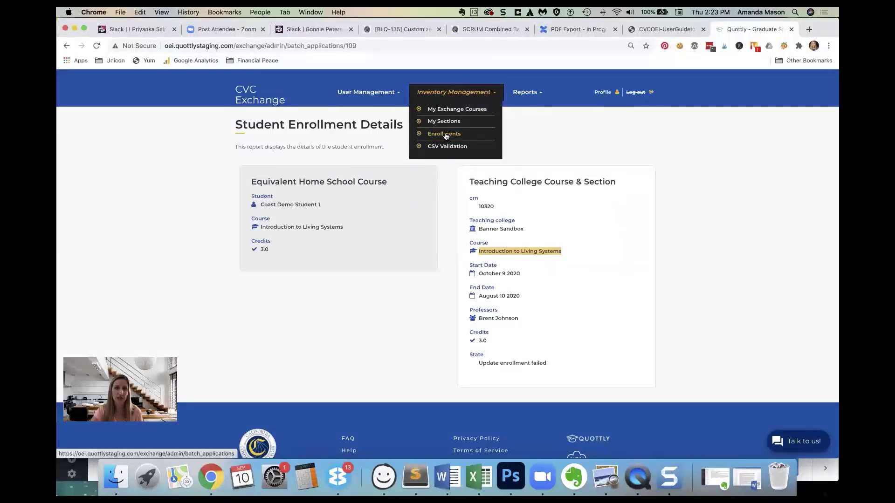
{"action": "left_click", "coordinate": [524, 93]}
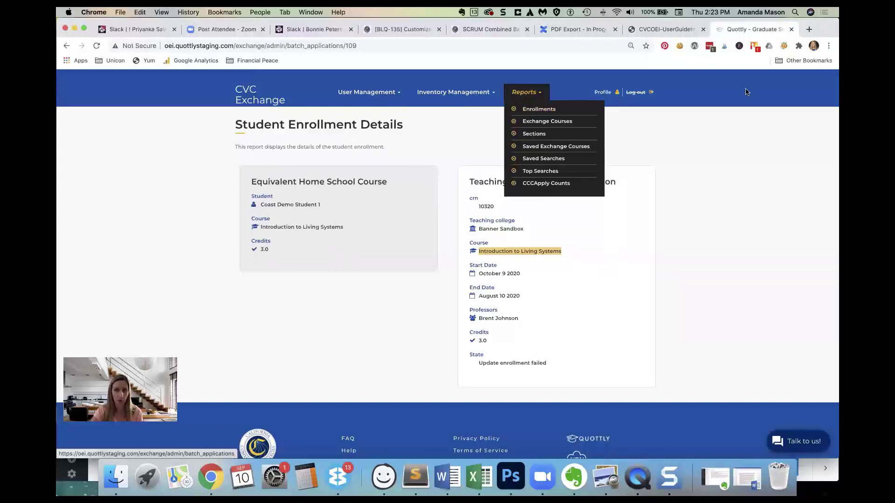
- Check the guide's Exchange Courses Report description, and locate Exchange Courses among the admin site's reports
{"action": "left_click", "coordinate": [677, 29]}
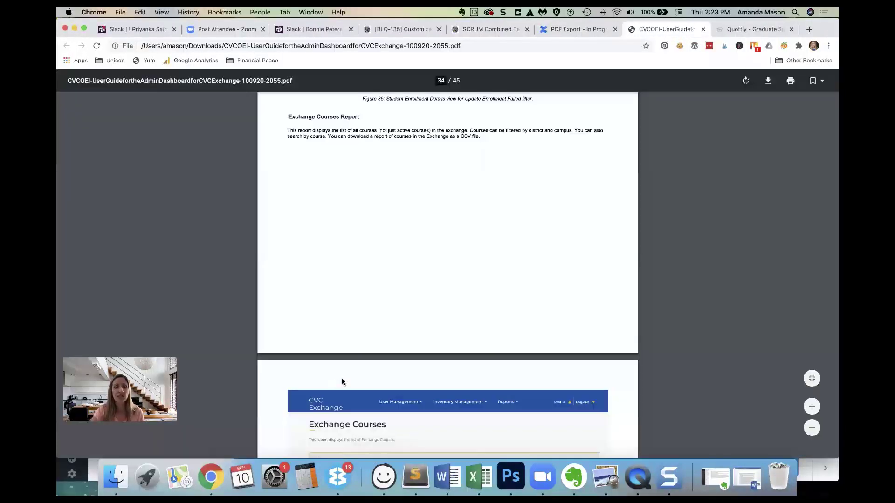
{"action": "scroll", "coordinate": [342, 382], "scroll_direction": "up", "scroll_amount": 1}
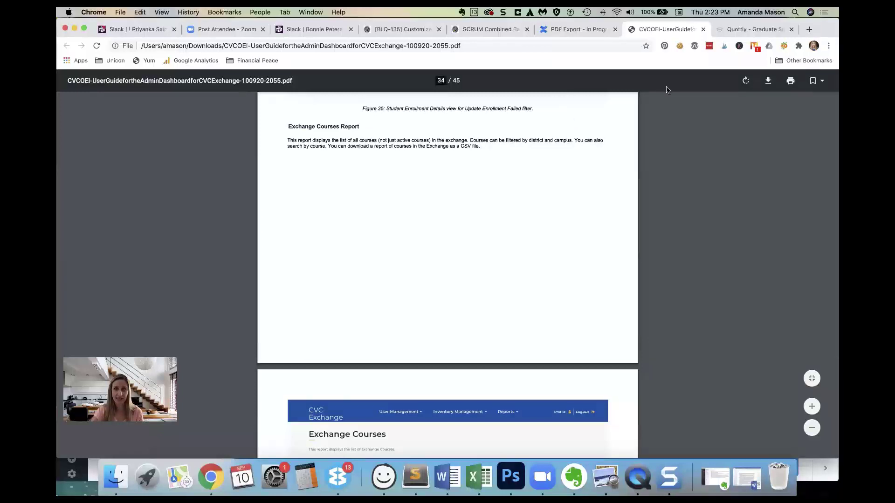
{"action": "left_click", "coordinate": [721, 27]}
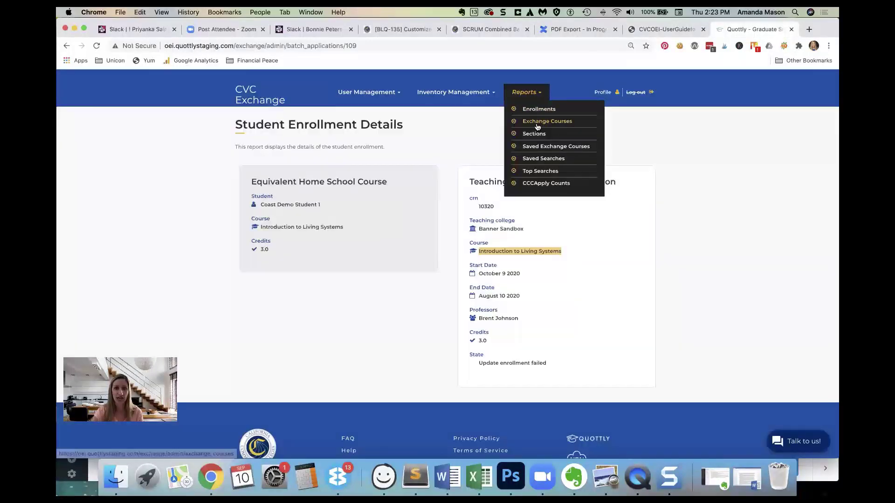
- Return to the guide and review the Exchange Courses report figure and admin visibility notes through to the Sections Report description
{"action": "left_click", "coordinate": [652, 30]}
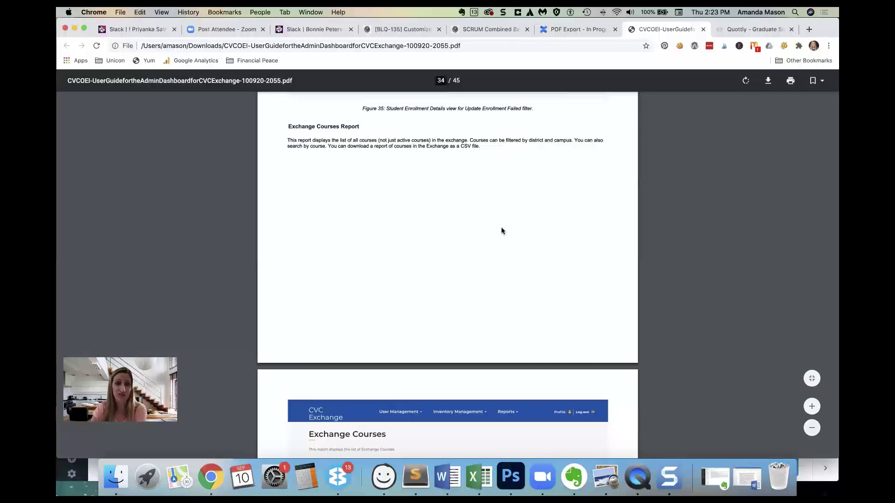
{"action": "scroll", "coordinate": [518, 271], "scroll_direction": "down", "scroll_amount": 5}
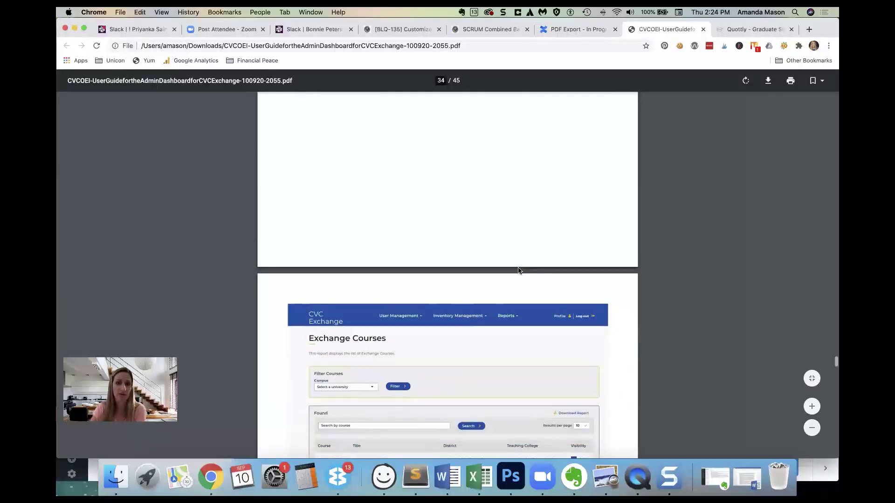
{"action": "scroll", "coordinate": [518, 268], "scroll_direction": "down", "scroll_amount": 2}
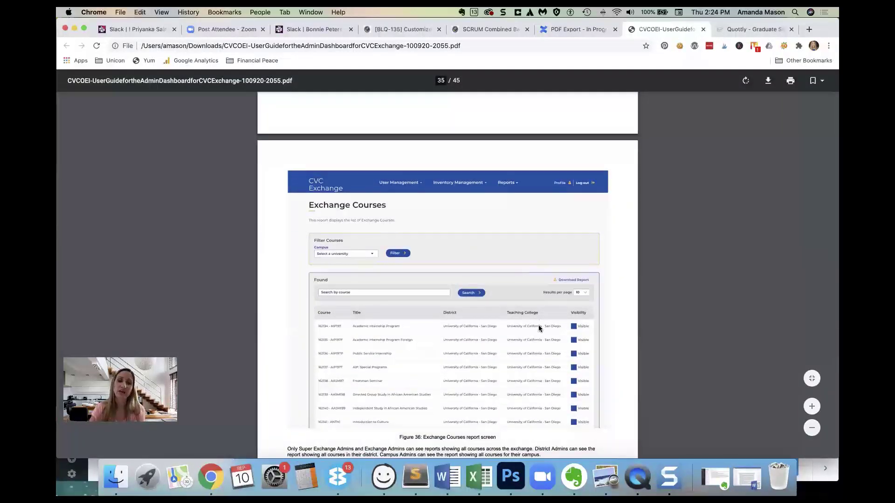
{"action": "scroll", "coordinate": [538, 325], "scroll_direction": "down", "scroll_amount": 1}
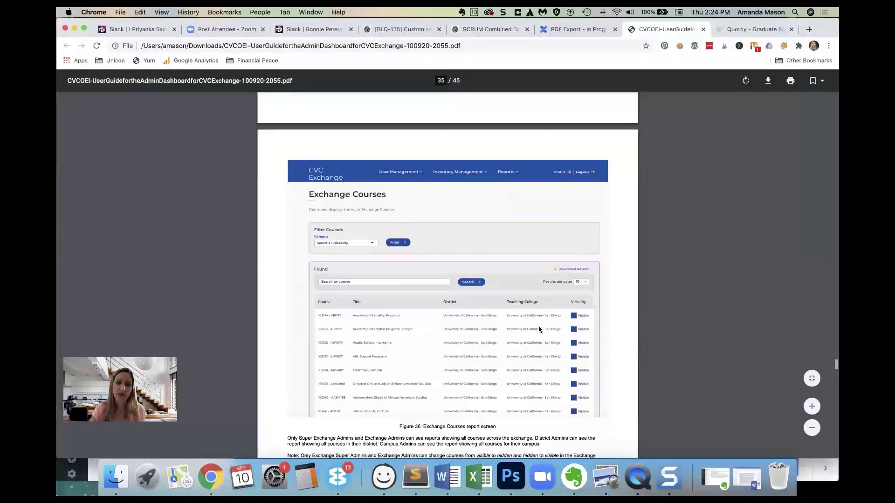
{"action": "scroll", "coordinate": [538, 326], "scroll_direction": "down", "scroll_amount": 3}
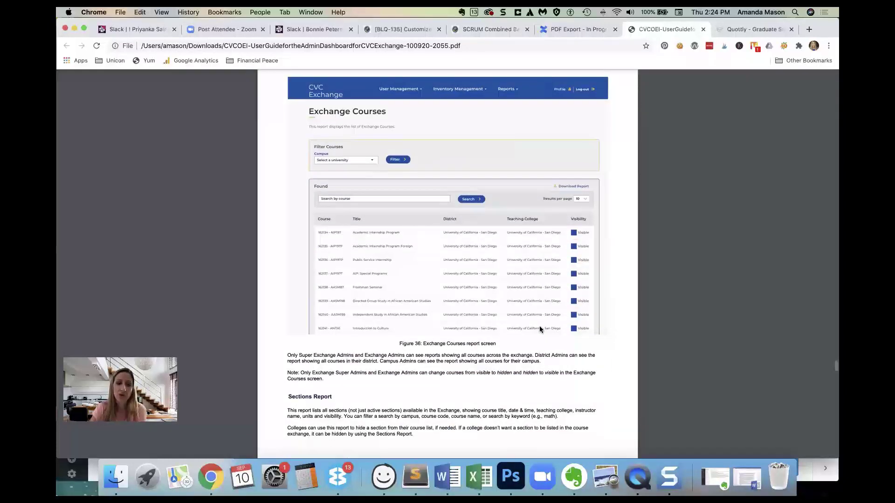
{"action": "scroll", "coordinate": [538, 325], "scroll_direction": "up", "scroll_amount": 3}
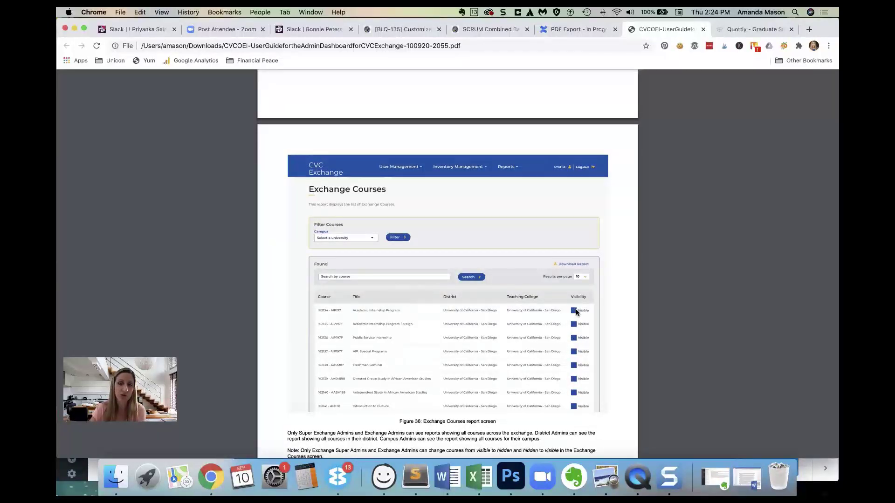
{"action": "scroll", "coordinate": [576, 312], "scroll_direction": "up", "scroll_amount": 10}
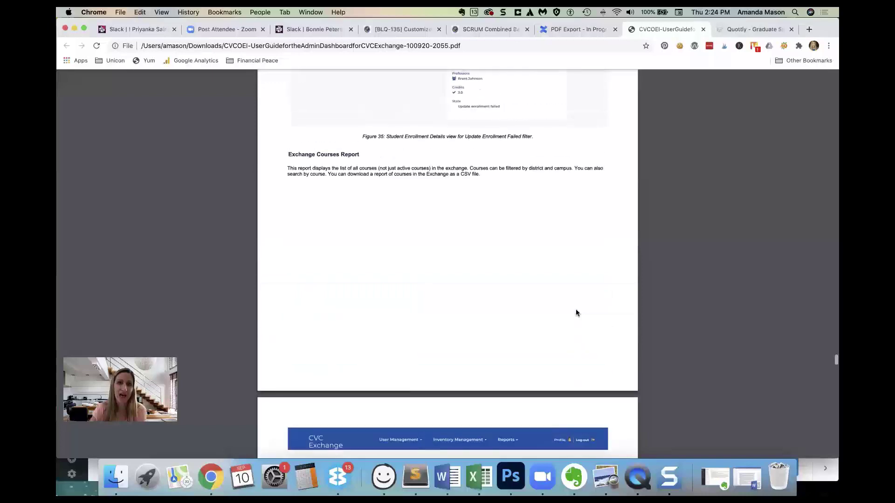
{"action": "scroll", "coordinate": [576, 312], "scroll_direction": "down", "scroll_amount": 20}
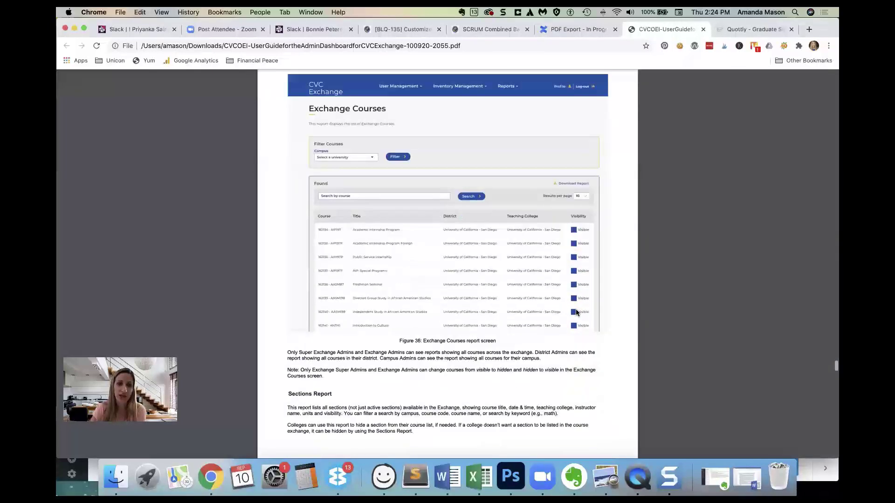
{"action": "scroll", "coordinate": [576, 312], "scroll_direction": "down", "scroll_amount": 3}
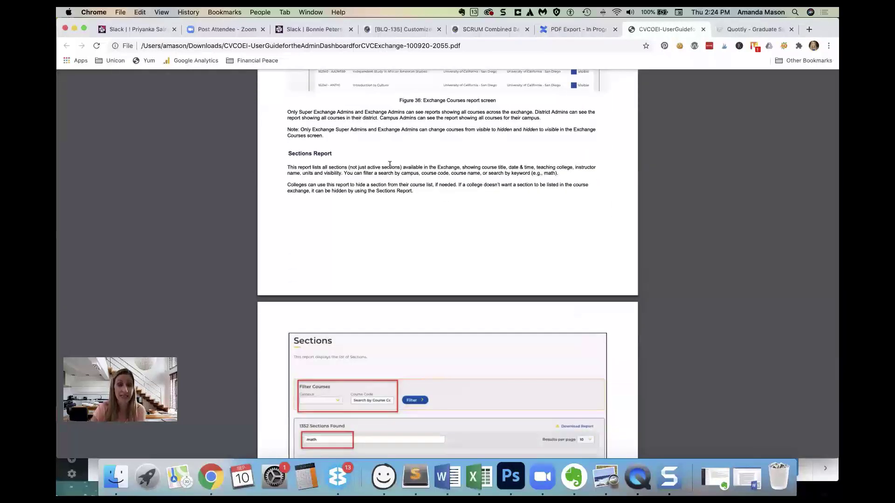
- Locate the sections entries under Reports and Inventory Management on the admin site, and examine the guide's Sections report figure
{"action": "key", "text": "ctrl+Tab"}
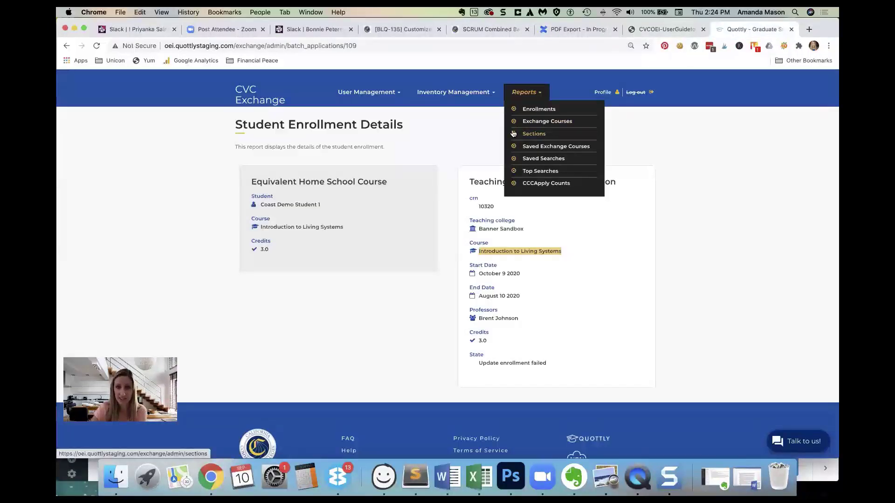
{"action": "left_click", "coordinate": [454, 92]}
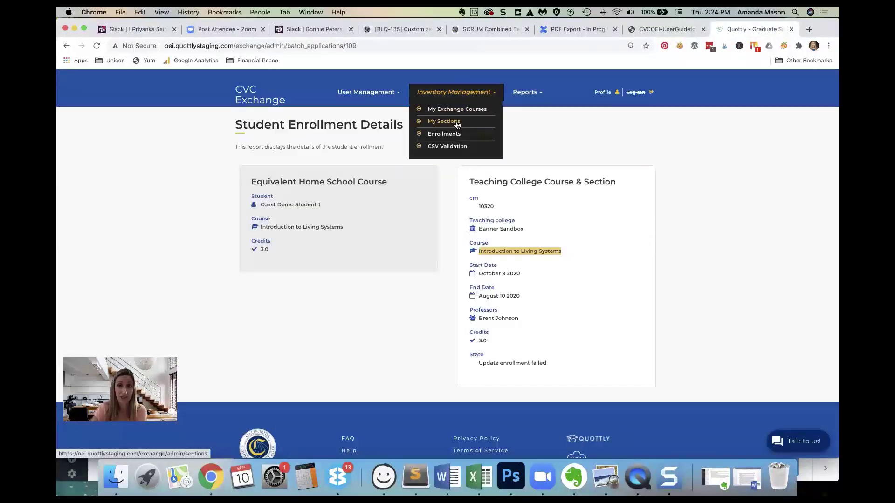
{"action": "left_click", "coordinate": [670, 26]}
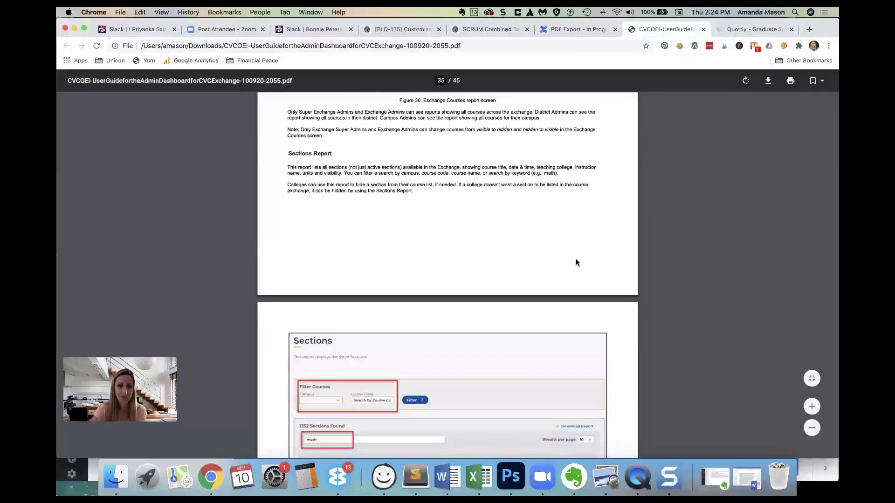
{"action": "scroll", "coordinate": [488, 320], "scroll_direction": "down", "scroll_amount": 5}
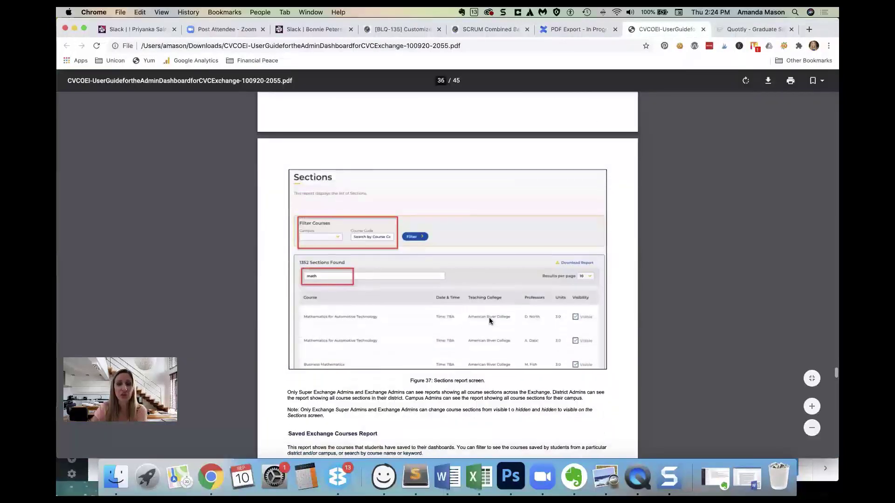
{"action": "scroll", "coordinate": [488, 320], "scroll_direction": "down", "scroll_amount": 1}
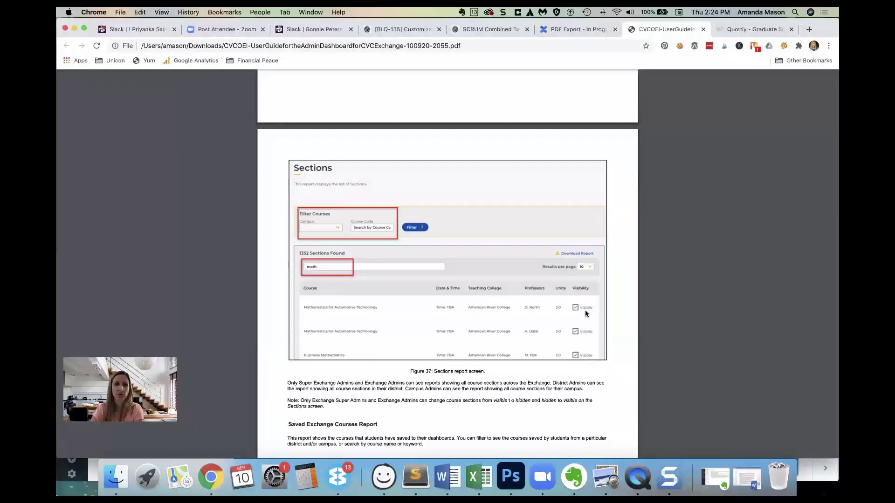
- Glance at the admin site and return to the guide to read the Sections report notes through to the Saved Exchange Courses Report section
{"action": "left_click", "coordinate": [743, 30]}
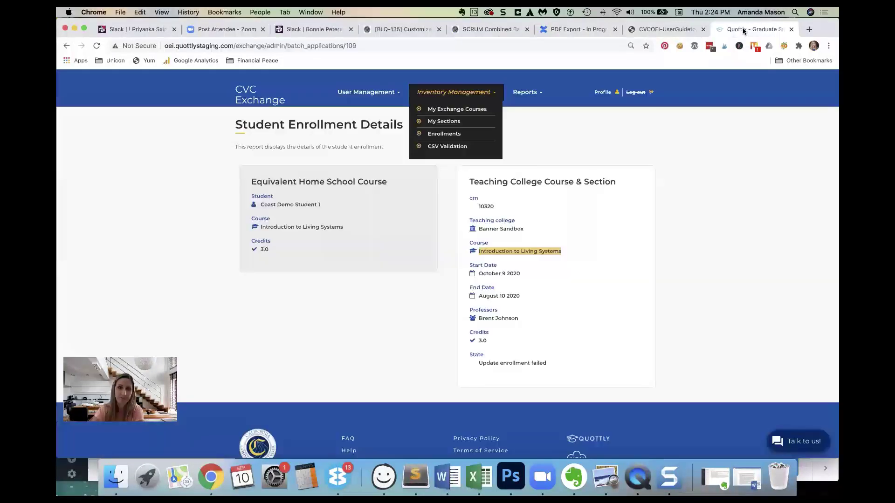
{"action": "left_click", "coordinate": [651, 30]}
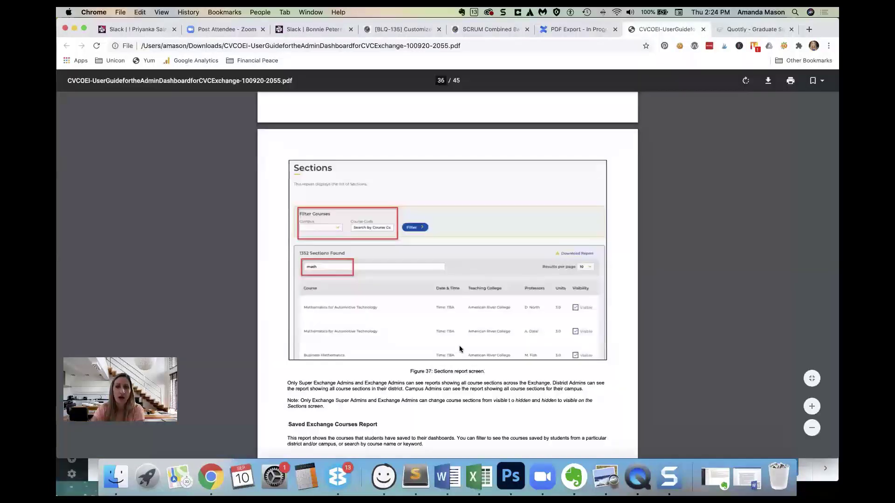
{"action": "scroll", "coordinate": [460, 345], "scroll_direction": "down", "scroll_amount": 4}
{"action": "scroll", "coordinate": [460, 349], "scroll_direction": "down", "scroll_amount": 2}
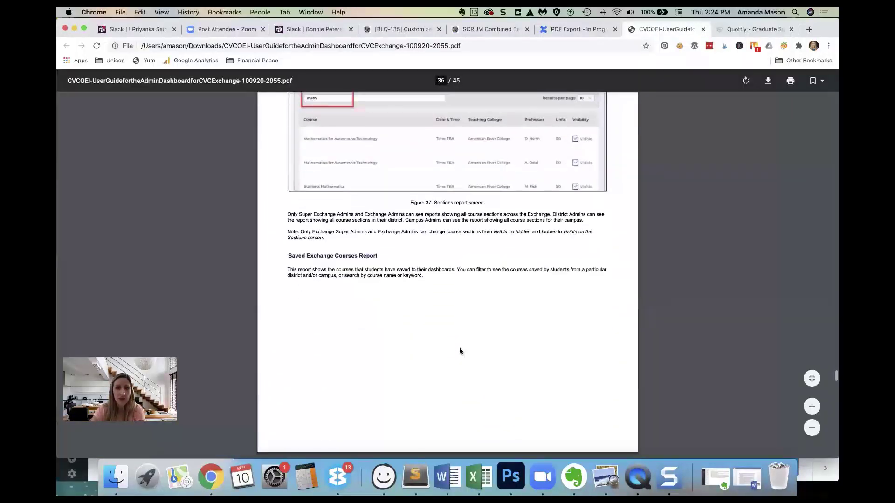
{"action": "scroll", "coordinate": [474, 303], "scroll_direction": "down", "scroll_amount": 1}
{"action": "scroll", "coordinate": [474, 303], "scroll_direction": "down", "scroll_amount": 1}
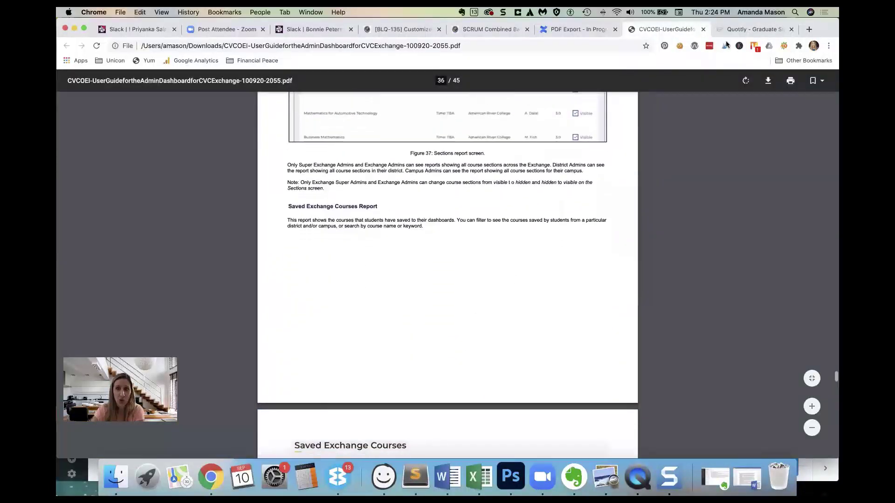
- Switch to the admin site and open the Saved Exchange Courses report
{"action": "left_click", "coordinate": [751, 28]}
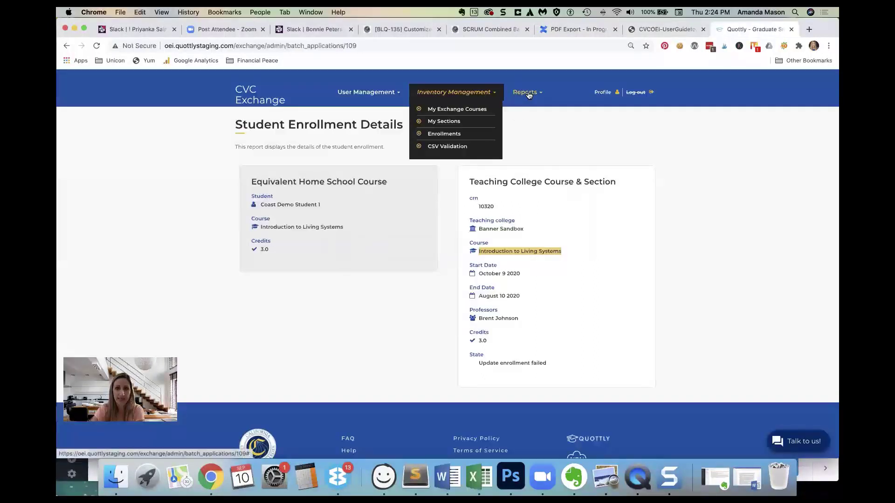
{"action": "mouse_move", "coordinate": [529, 95]}
{"action": "left_click", "coordinate": [542, 148]}
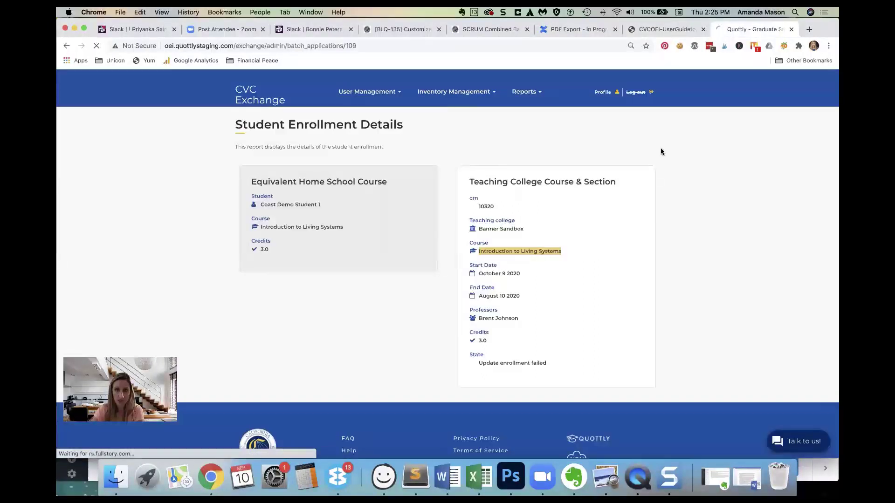
- Switch to the guide and review the Saved Exchange Courses Report description, its figure and the admin access notes
{"action": "left_click", "coordinate": [663, 30]}
{"action": "scroll", "coordinate": [482, 266], "scroll_direction": "down", "scroll_amount": 3}
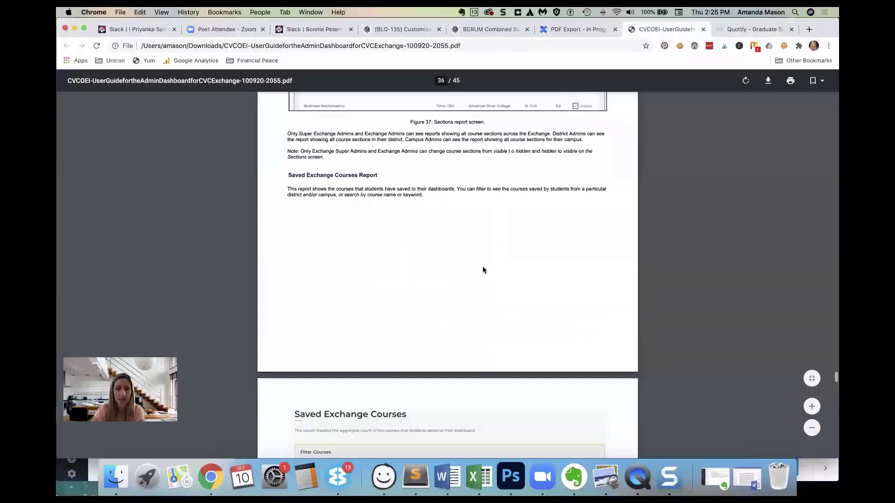
{"action": "scroll", "coordinate": [482, 270], "scroll_direction": "up", "scroll_amount": 1}
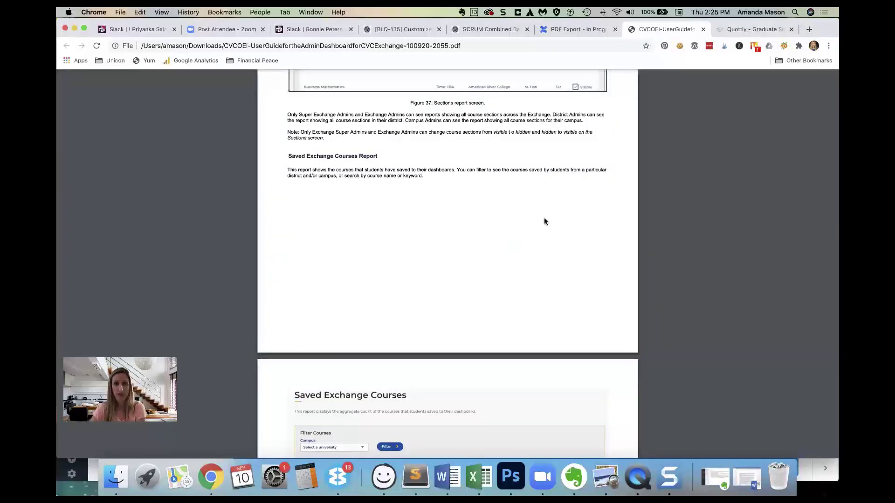
{"action": "scroll", "coordinate": [545, 221], "scroll_direction": "down", "scroll_amount": 1}
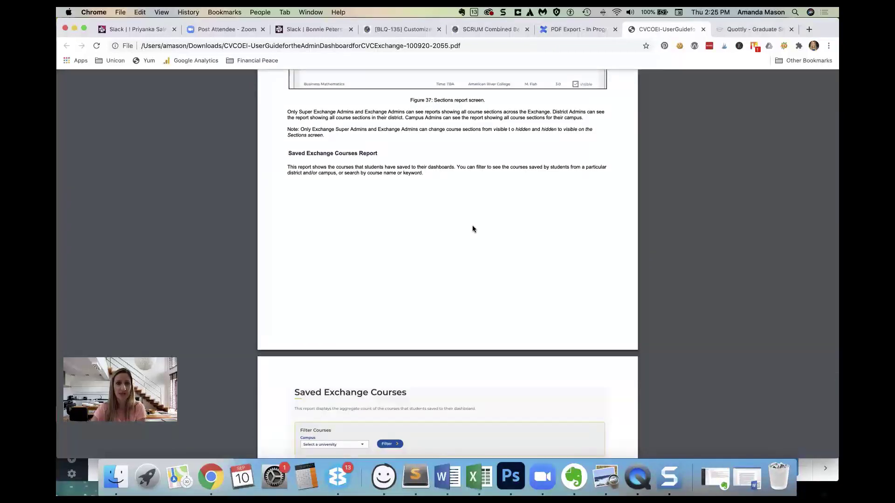
{"action": "scroll", "coordinate": [494, 249], "scroll_direction": "down", "scroll_amount": 5}
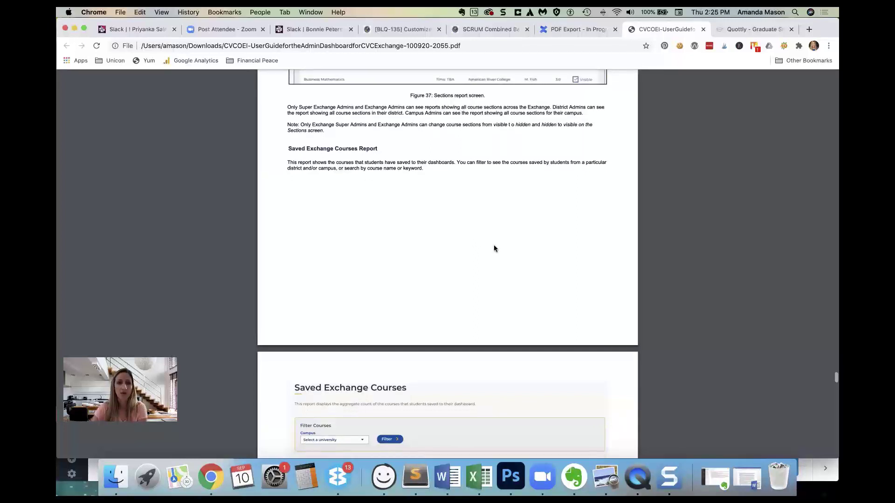
{"action": "scroll", "coordinate": [494, 248], "scroll_direction": "down", "scroll_amount": 4}
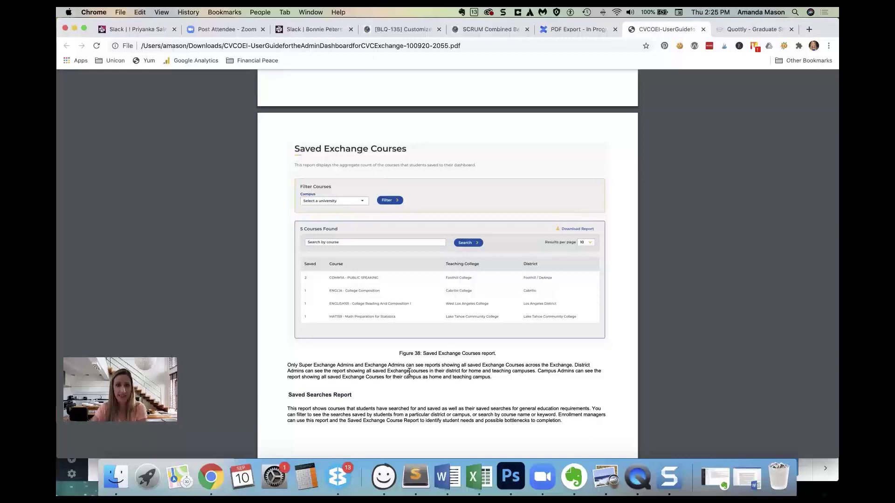
- Review the guide's Saved Searches Report description and figure through to the Top Searches Report section
{"action": "scroll", "coordinate": [445, 379], "scroll_direction": "down", "scroll_amount": 3}
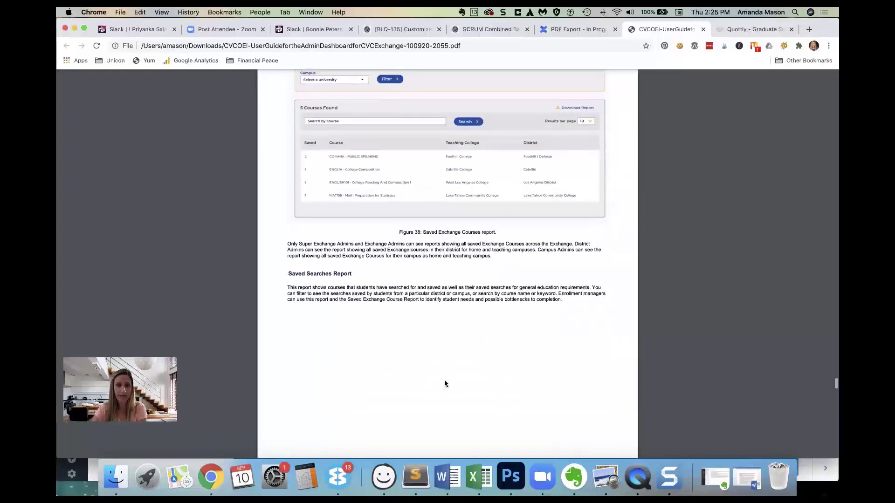
{"action": "scroll", "coordinate": [445, 383], "scroll_direction": "down", "scroll_amount": 10}
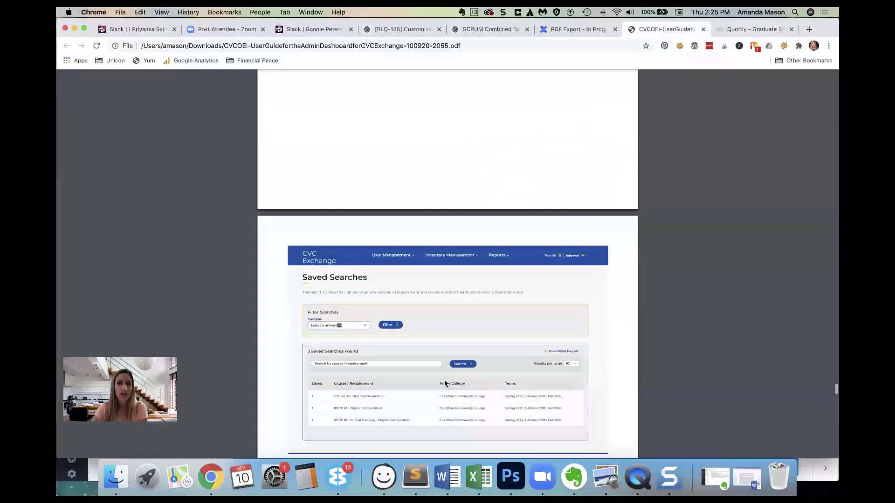
{"action": "scroll", "coordinate": [443, 382], "scroll_direction": "down", "scroll_amount": 1}
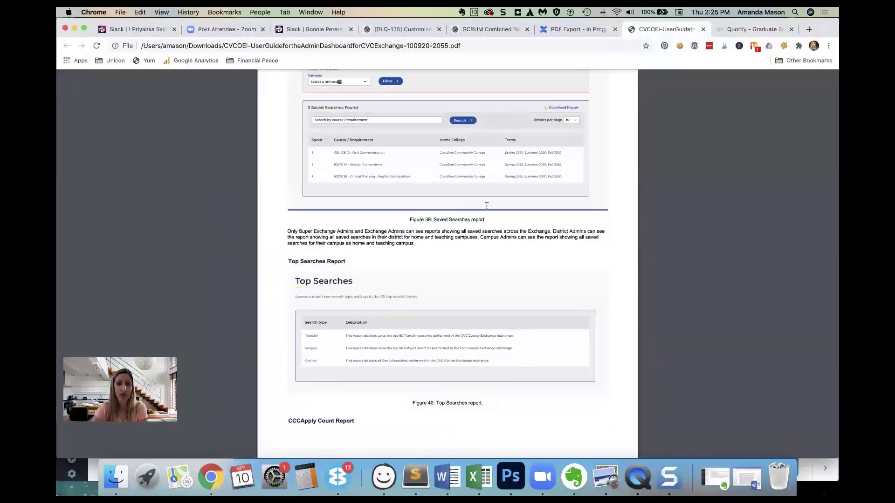
- Switch to the admin site and open the Top Searches report
{"action": "left_click", "coordinate": [730, 31]}
{"action": "left_click", "coordinate": [525, 92]}
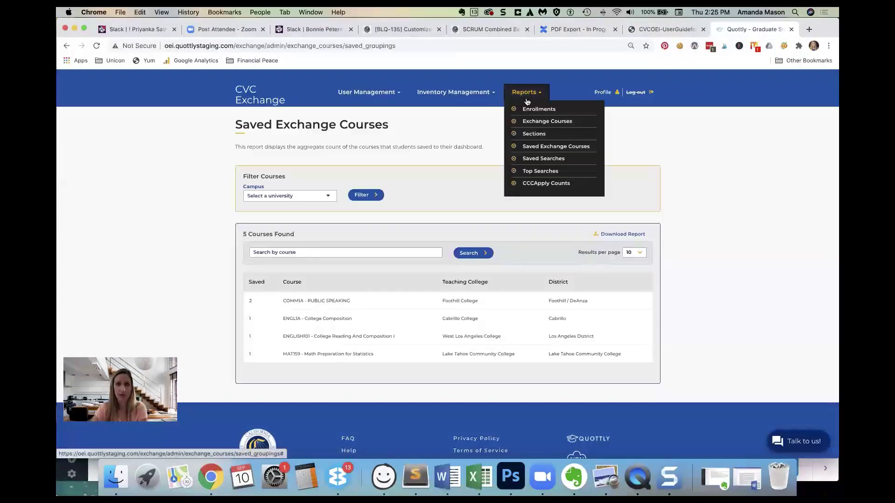
{"action": "left_click", "coordinate": [532, 171]}
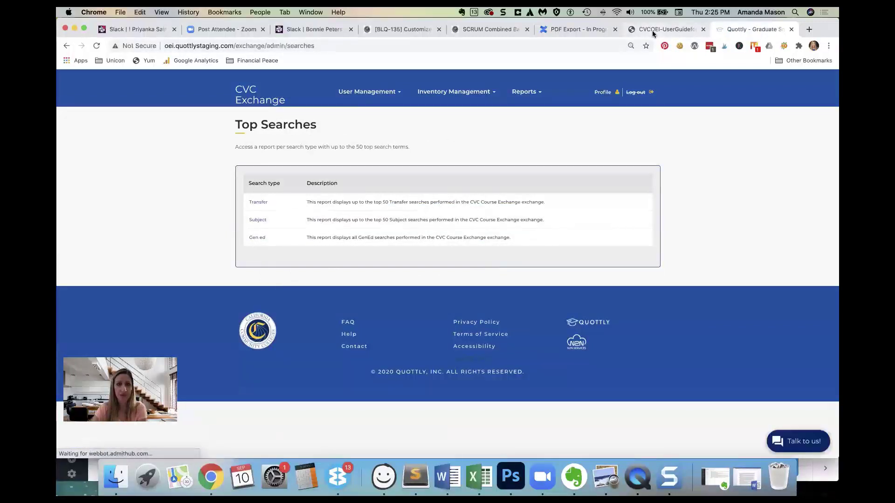
- Switch to the guide and review the Top Searches Report figure and the start of the CCCApply Count Report section
{"action": "left_click", "coordinate": [671, 29]}
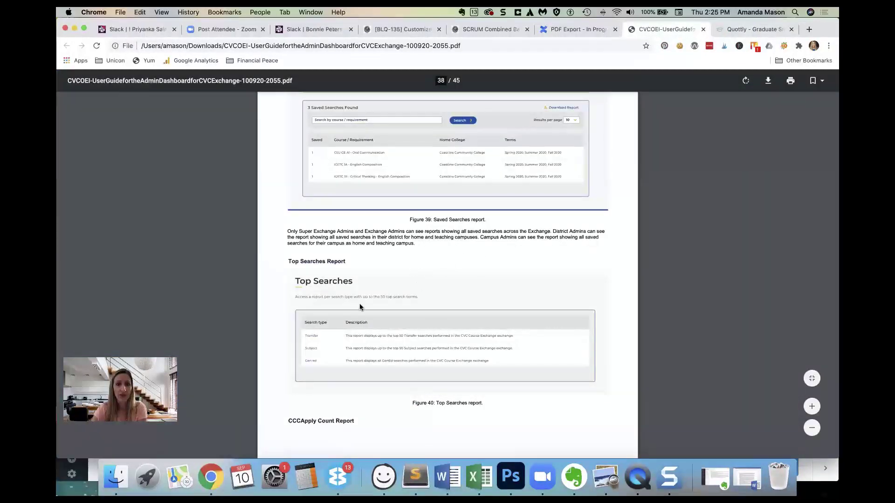
{"action": "scroll", "coordinate": [359, 304], "scroll_direction": "down", "scroll_amount": 2}
{"action": "scroll", "coordinate": [360, 309], "scroll_direction": "down", "scroll_amount": 5}
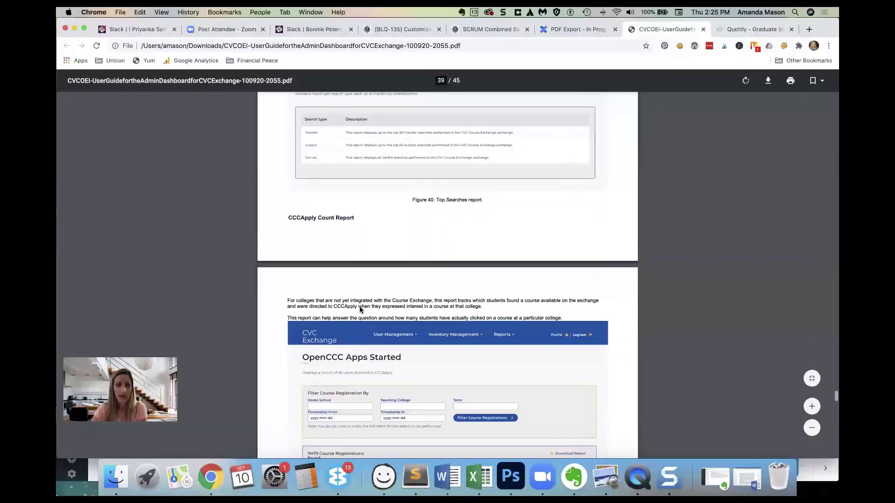
{"action": "scroll", "coordinate": [360, 308], "scroll_direction": "down", "scroll_amount": 3}
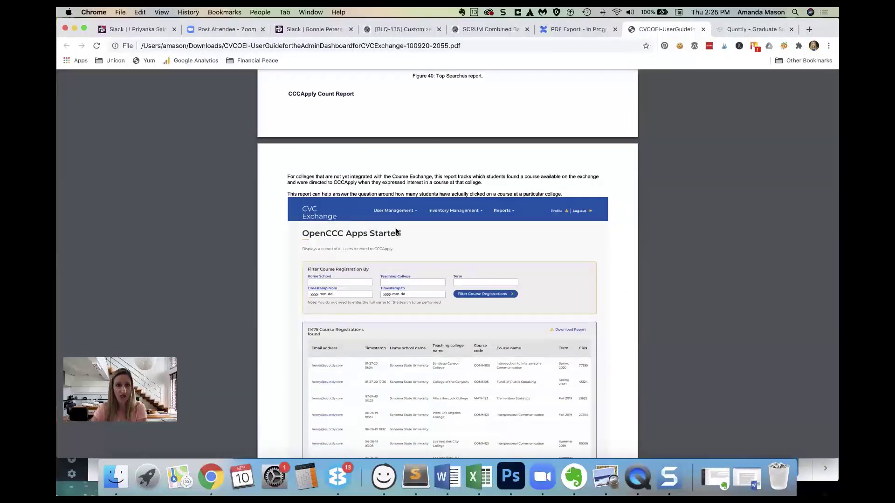
{"action": "scroll", "coordinate": [501, 222], "scroll_direction": "up", "scroll_amount": 4}
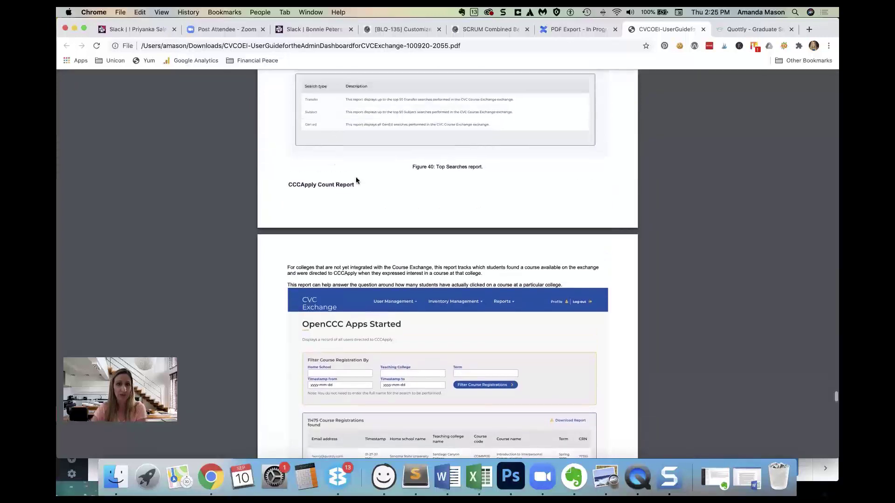
{"action": "scroll", "coordinate": [356, 177], "scroll_direction": "up", "scroll_amount": 3}
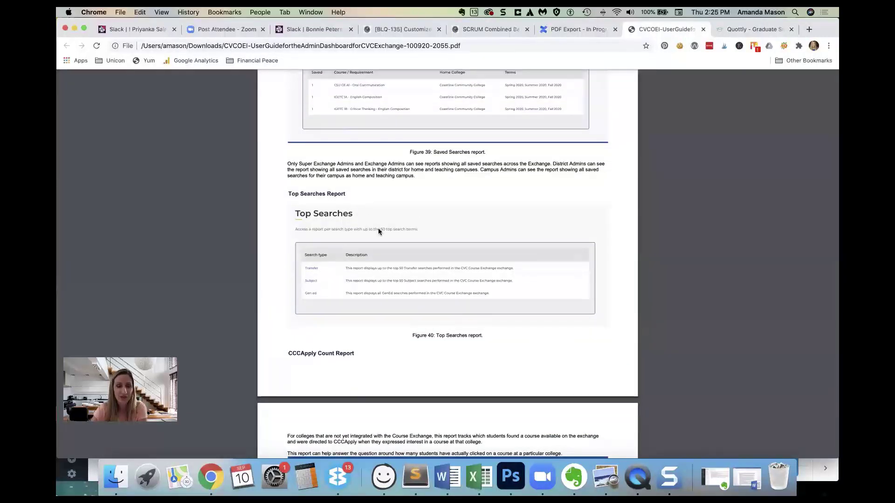
- Switch to the admin site, view the Subject searches report, and return to the Top Searches list
{"action": "left_click", "coordinate": [744, 30]}
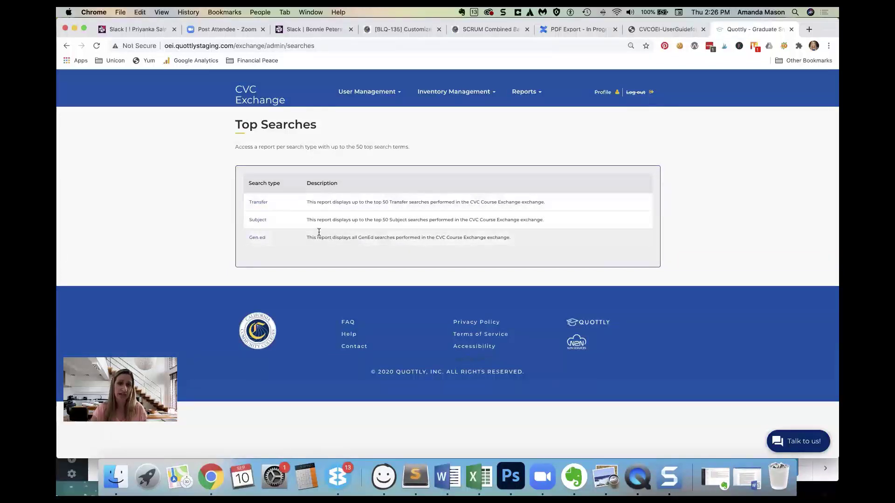
{"action": "left_click", "coordinate": [259, 220]}
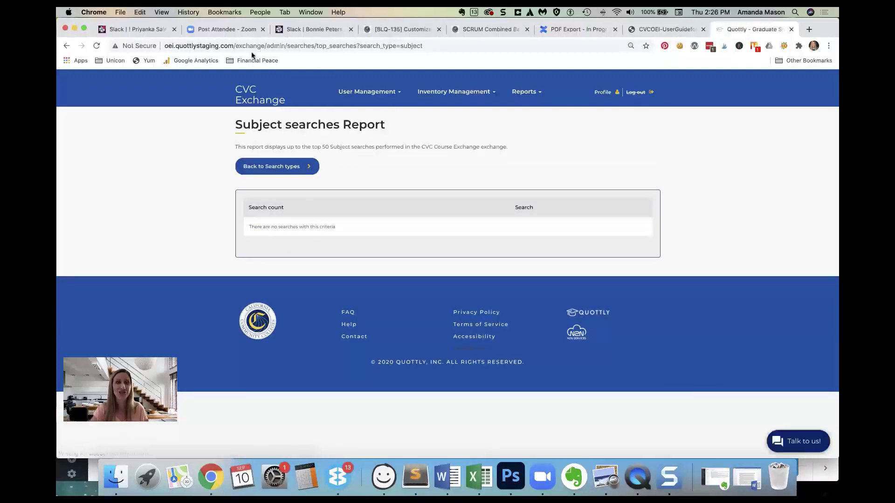
{"action": "left_click", "coordinate": [66, 46]}
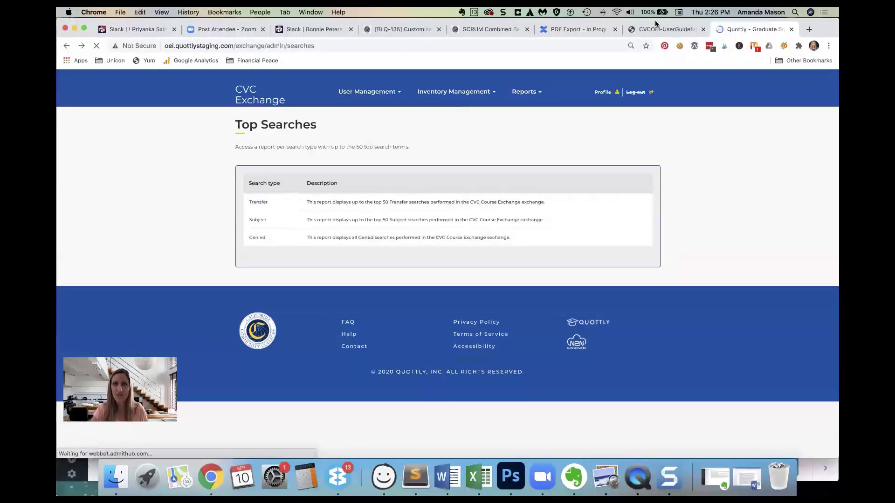
- Switch to the guide and move on to the CCCApply Count Report heading and introduction
{"action": "left_click", "coordinate": [655, 27]}
{"action": "scroll", "coordinate": [438, 320], "scroll_direction": "down", "scroll_amount": 5}
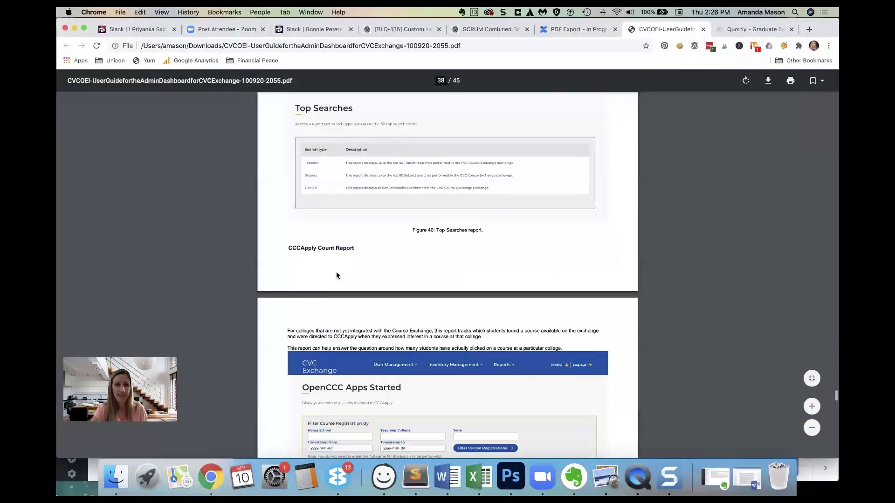
{"action": "scroll", "coordinate": [358, 329], "scroll_direction": "down", "scroll_amount": 1}
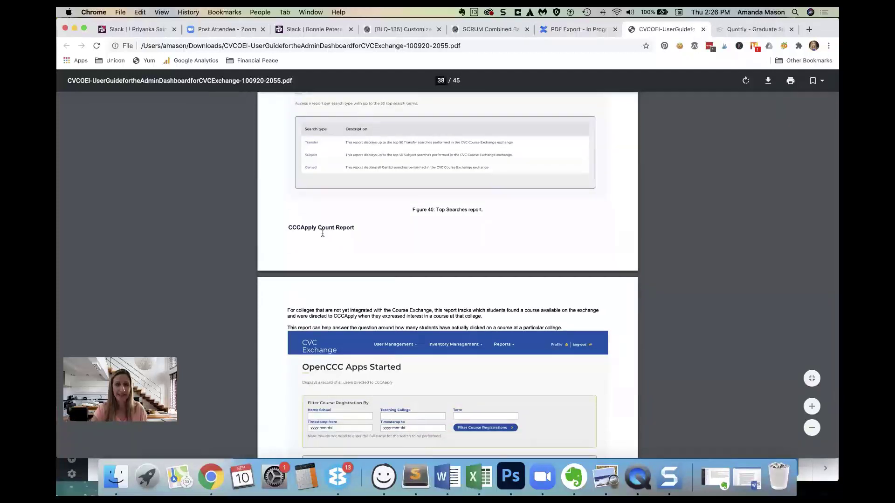
{"action": "scroll", "coordinate": [354, 268], "scroll_direction": "down", "scroll_amount": 1}
- Open the CCCApply Counts report on the admin site and try filtering its course registrations with all filter fields empty
{"action": "left_click", "coordinate": [746, 29]}
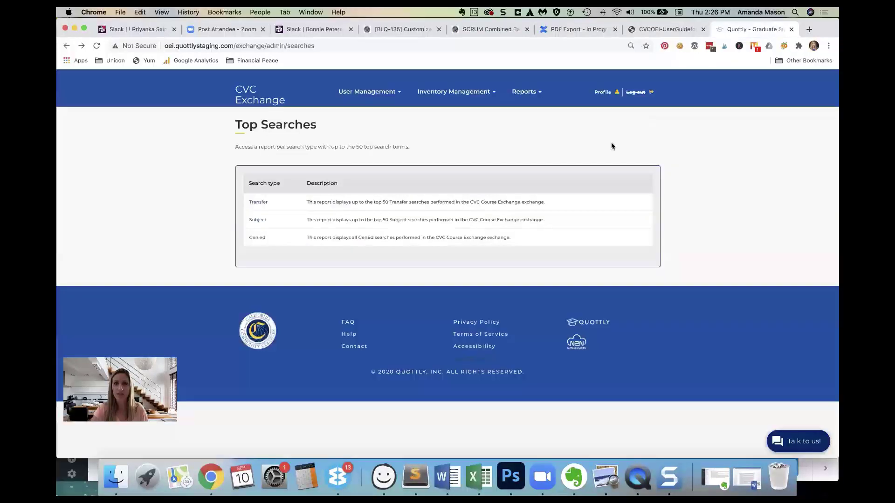
{"action": "left_click", "coordinate": [524, 94]}
{"action": "left_click", "coordinate": [538, 182]}
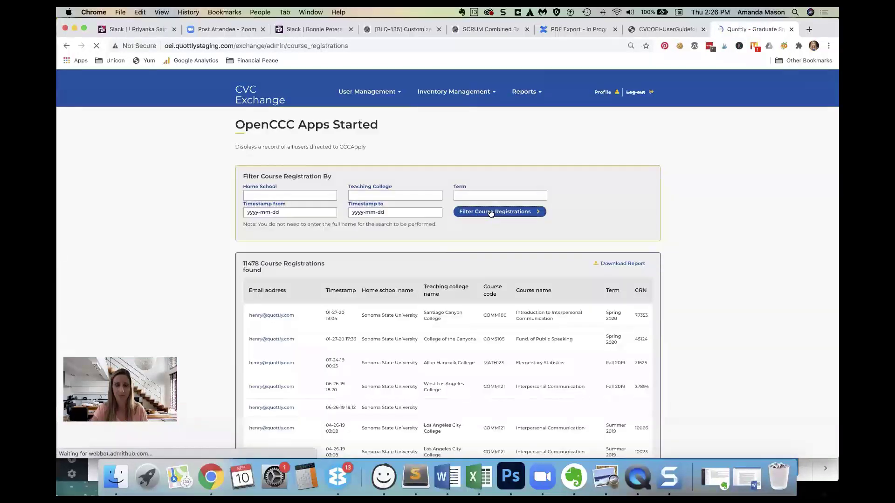
{"action": "left_click", "coordinate": [491, 212]}
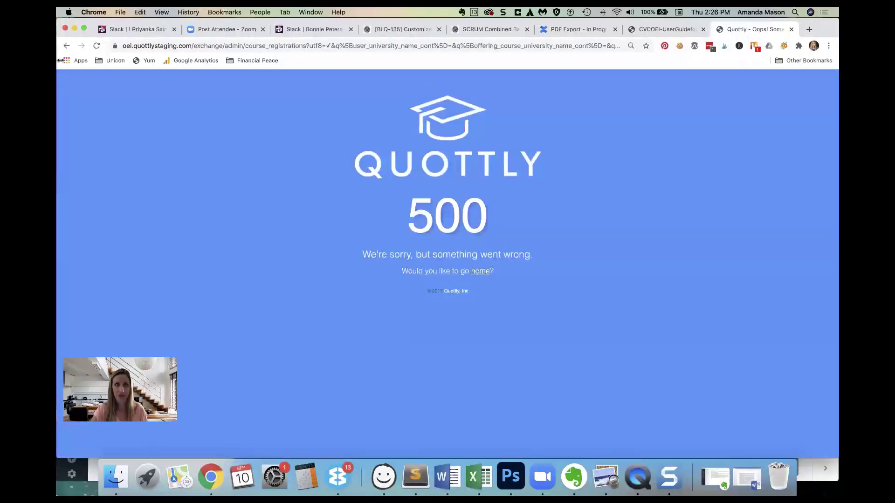
{"action": "left_click", "coordinate": [66, 46]}
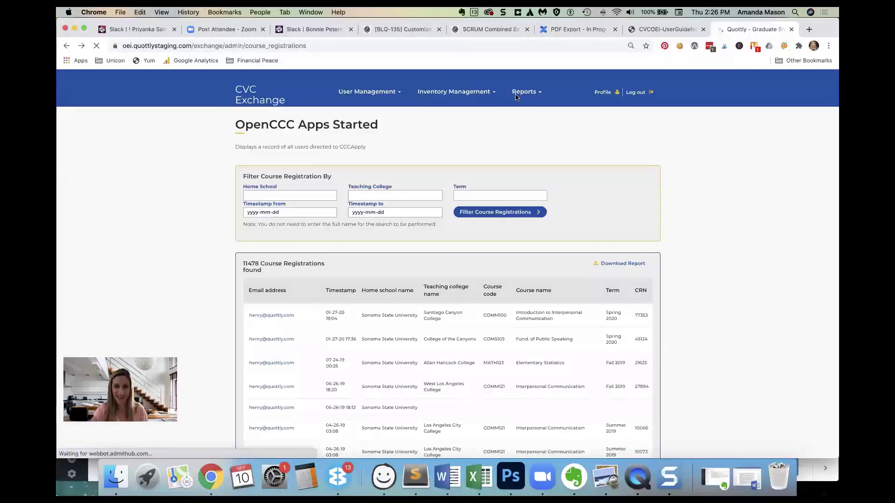
- Switch to the guide and read the CCCApply Count Report description and its figure through to the Inventory Management section
{"action": "left_click", "coordinate": [666, 28]}
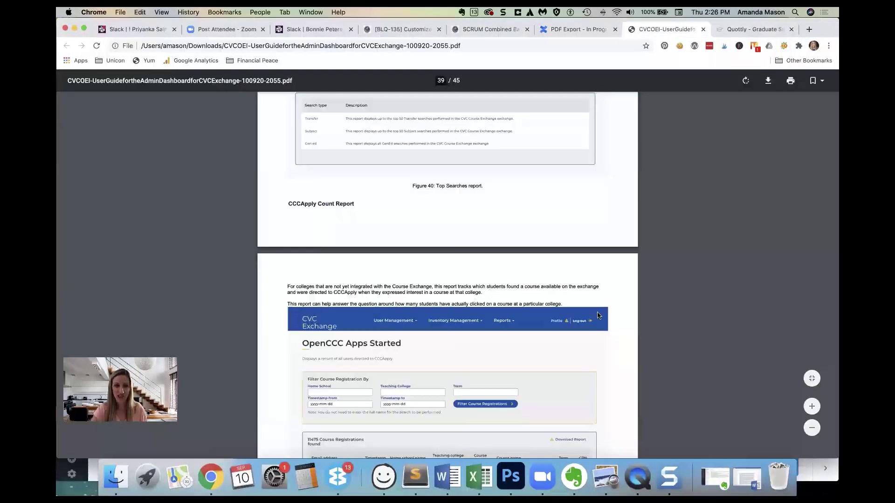
{"action": "scroll", "coordinate": [578, 331], "scroll_direction": "down", "scroll_amount": 2}
{"action": "scroll", "coordinate": [577, 331], "scroll_direction": "down", "scroll_amount": 2}
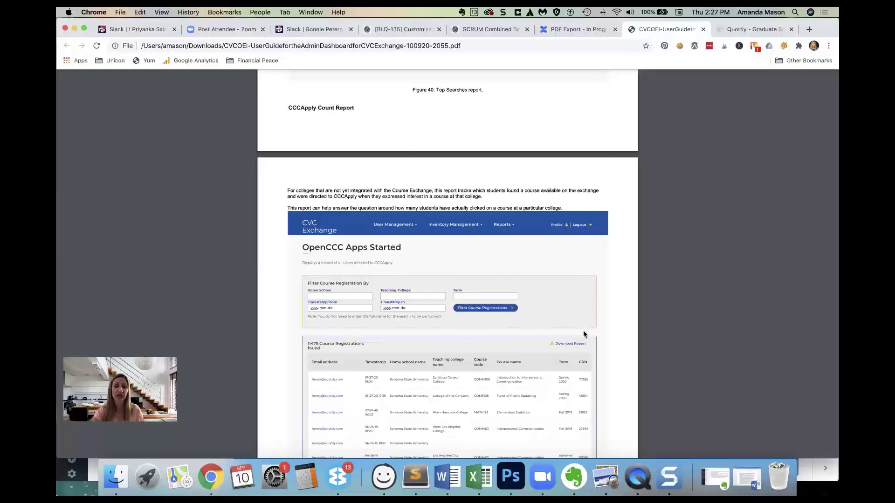
{"action": "scroll", "coordinate": [583, 335], "scroll_direction": "down", "scroll_amount": 1}
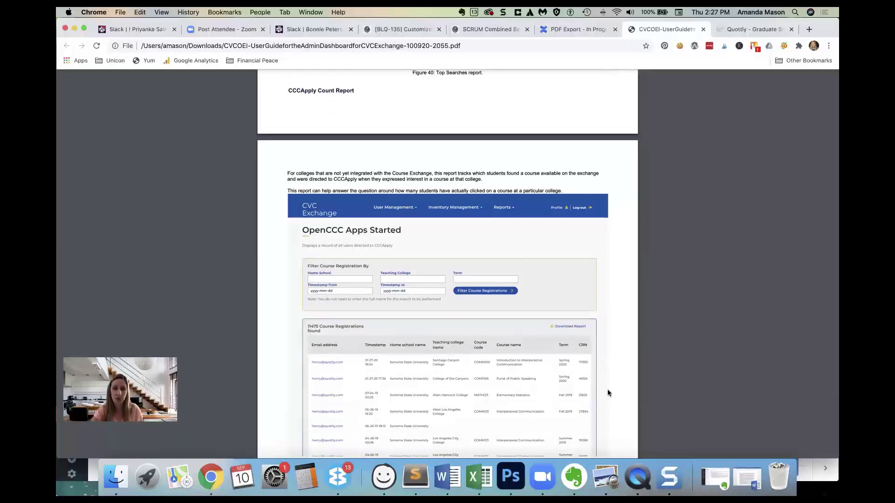
{"action": "scroll", "coordinate": [601, 378], "scroll_direction": "down", "scroll_amount": 2}
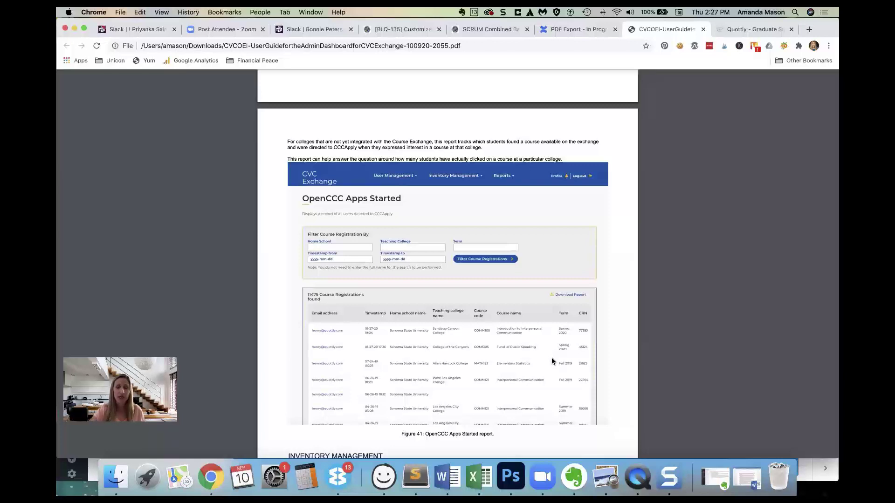
{"action": "scroll", "coordinate": [543, 350], "scroll_direction": "down", "scroll_amount": 2}
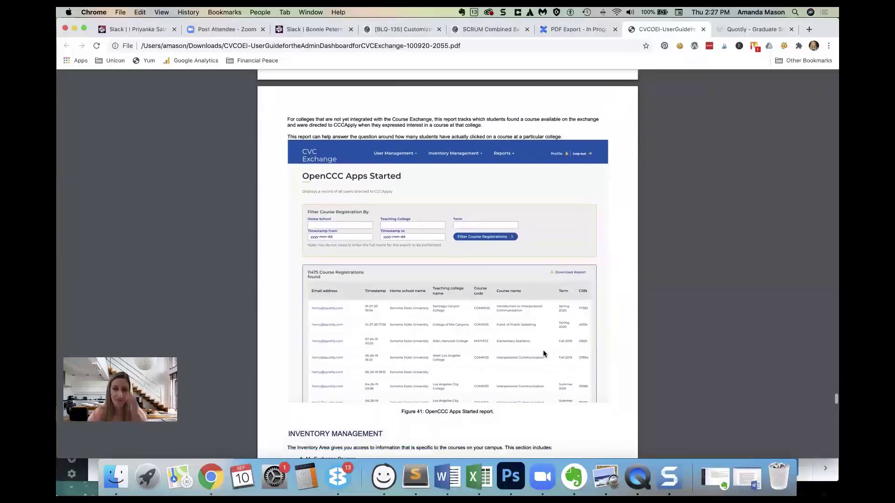
{"action": "scroll", "coordinate": [543, 354], "scroll_direction": "down", "scroll_amount": 1}
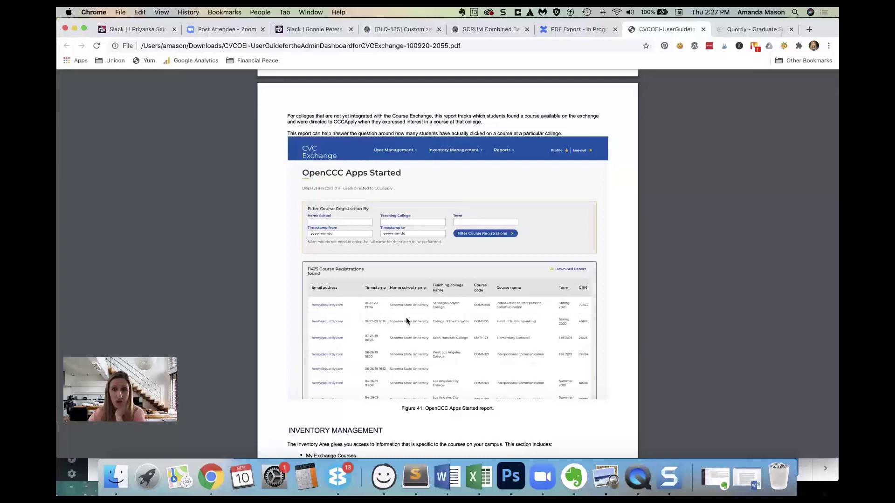
{"action": "scroll", "coordinate": [427, 326], "scroll_direction": "down", "scroll_amount": 2}
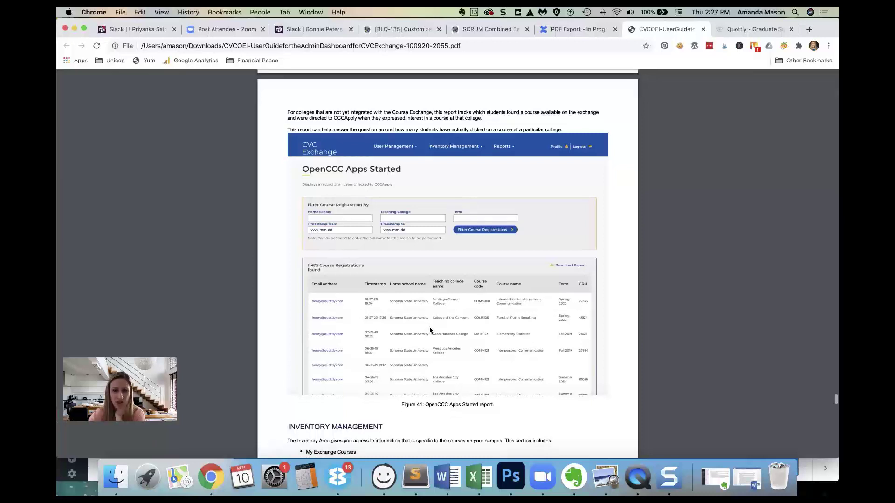
{"action": "scroll", "coordinate": [490, 325], "scroll_direction": "down", "scroll_amount": 1}
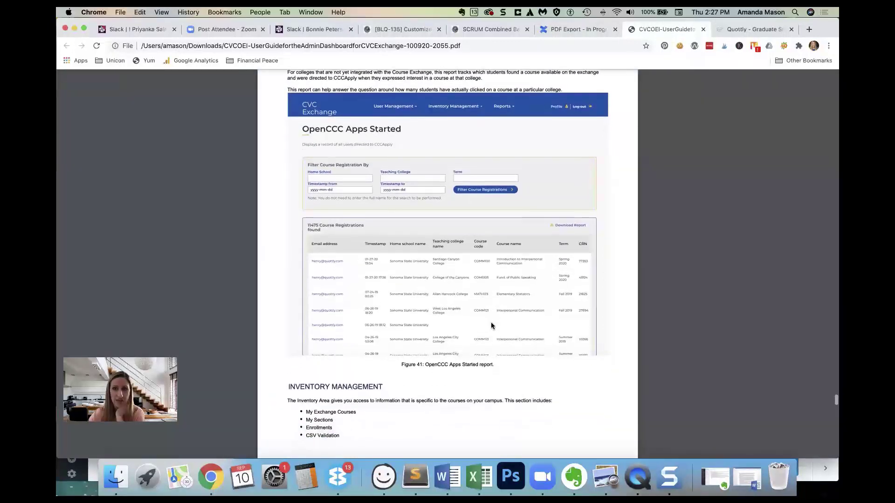
{"action": "scroll", "coordinate": [491, 325], "scroll_direction": "down", "scroll_amount": 8}
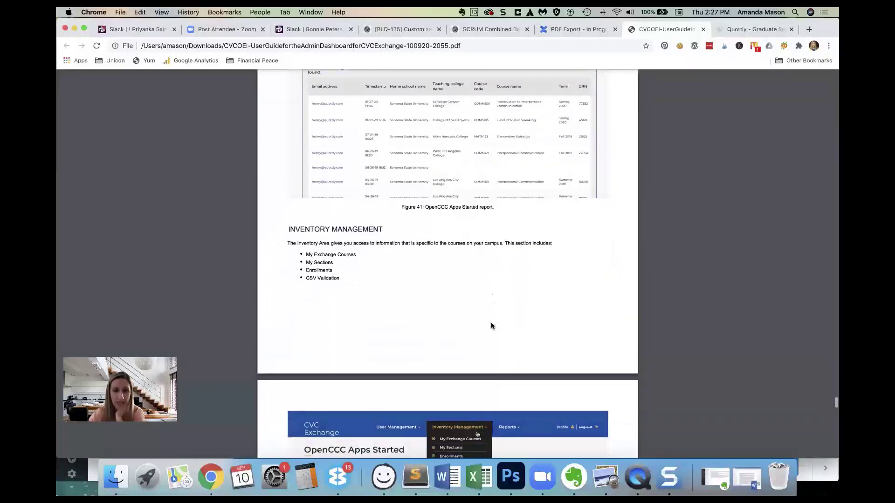
- Switch to the admin site and compare the options offered under Inventory Management with those under Reports
{"action": "left_click", "coordinate": [757, 30]}
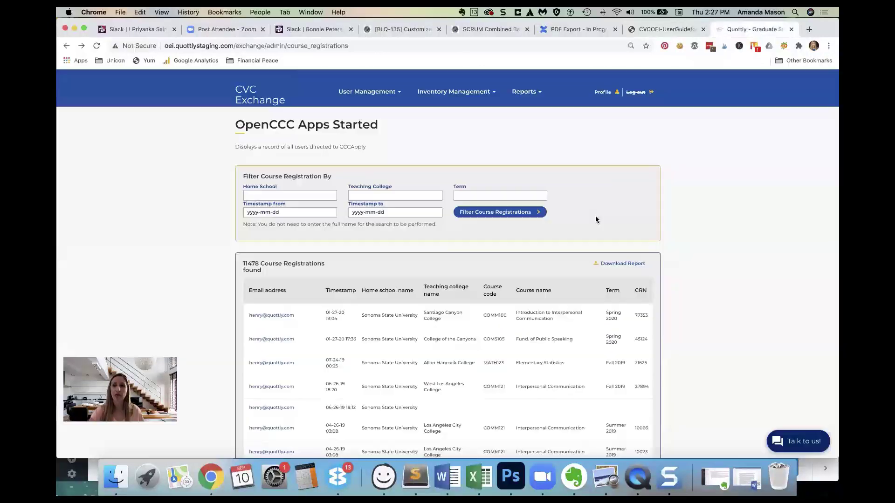
{"action": "left_click", "coordinate": [451, 93]}
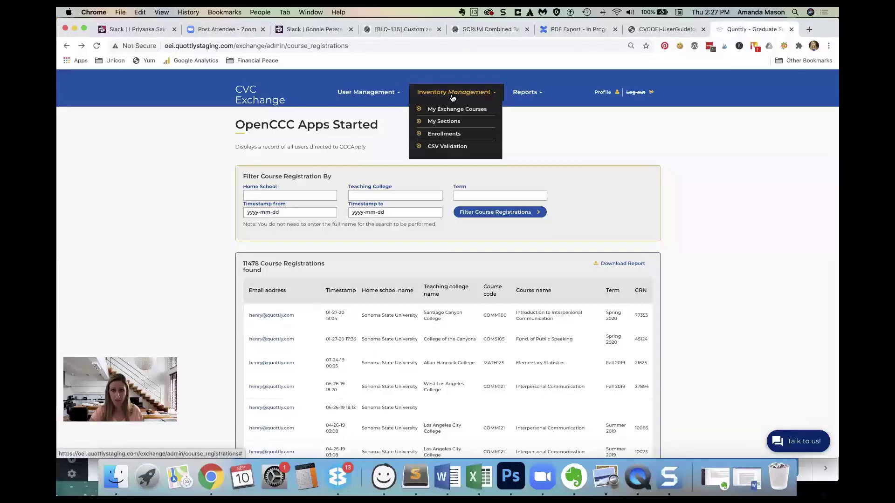
{"action": "left_click", "coordinate": [542, 94]}
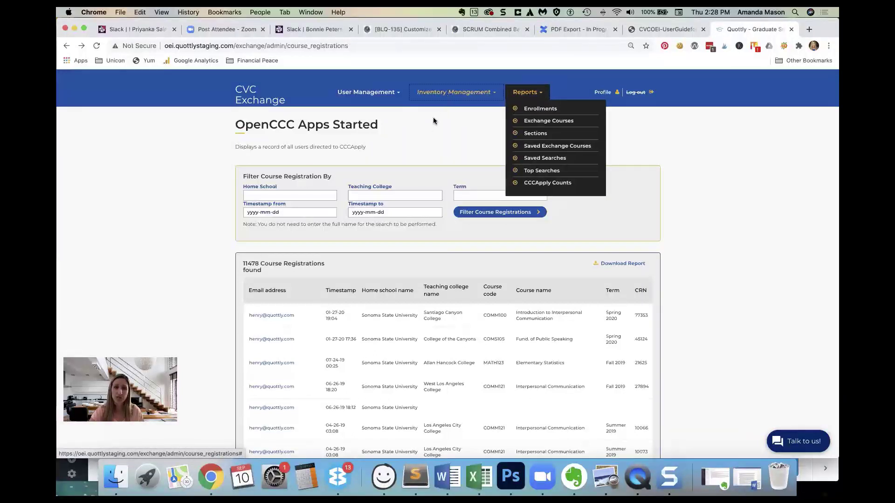
{"action": "left_click", "coordinate": [449, 92]}
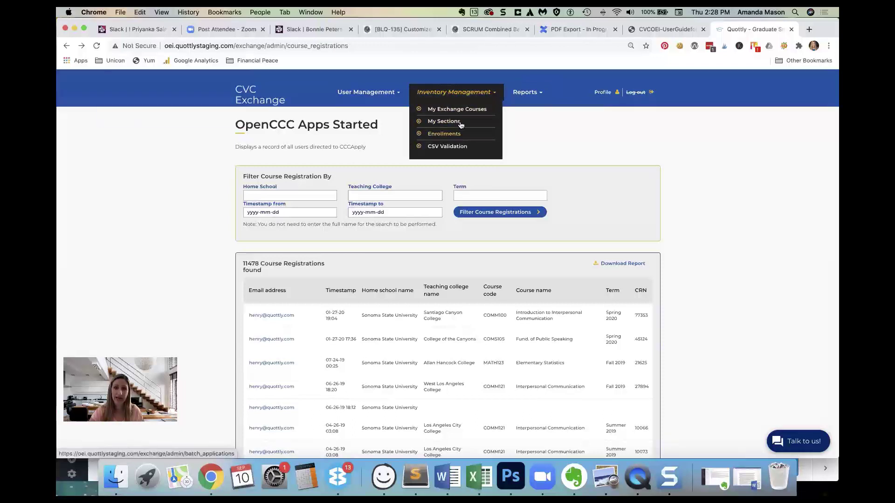
{"action": "left_click", "coordinate": [525, 93]}
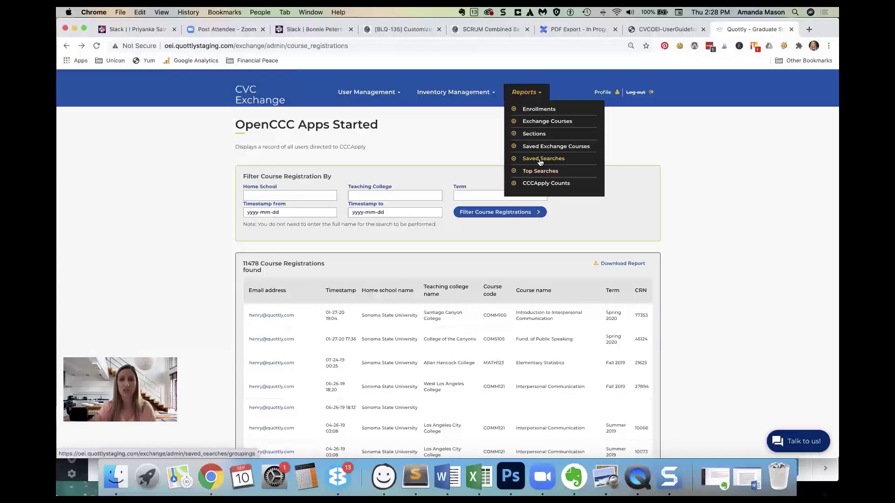
{"action": "left_click", "coordinate": [459, 95]}
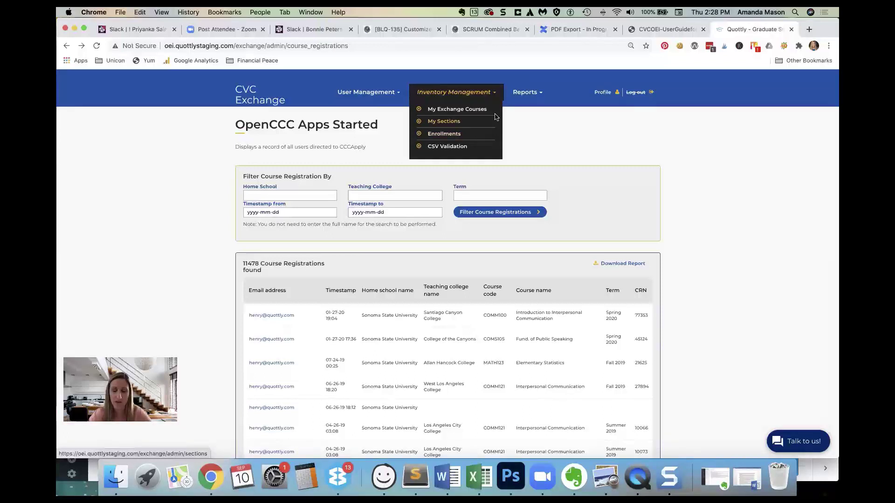
- Switch to the guide and review the Inventory Management section from its overview through to the CSV Validation heading
{"action": "left_click", "coordinate": [645, 28]}
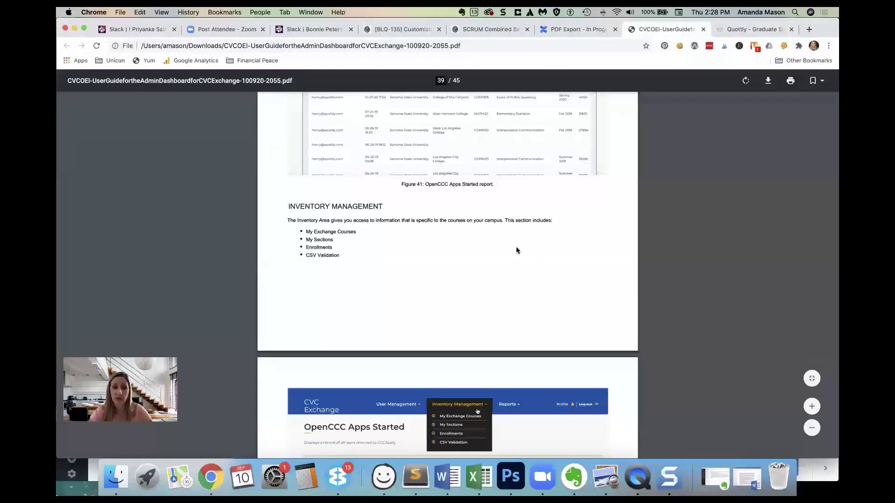
{"action": "scroll", "coordinate": [424, 305], "scroll_direction": "down", "scroll_amount": 5}
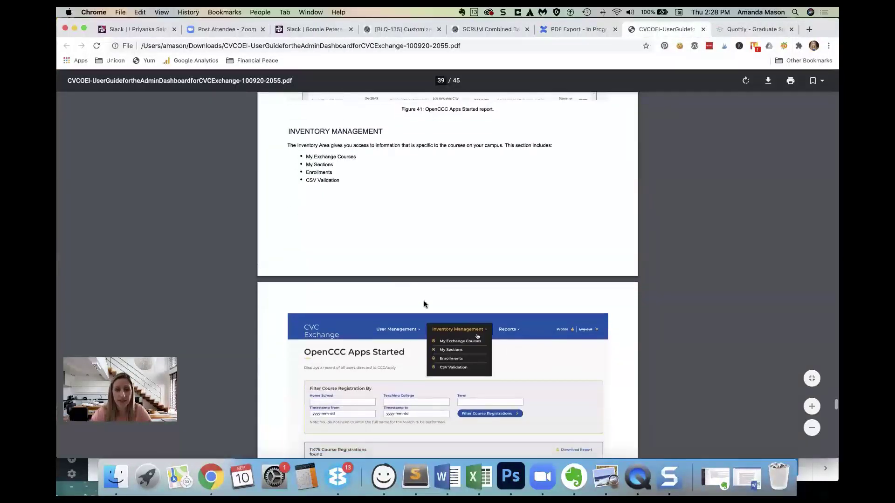
{"action": "scroll", "coordinate": [424, 304], "scroll_direction": "down", "scroll_amount": 6}
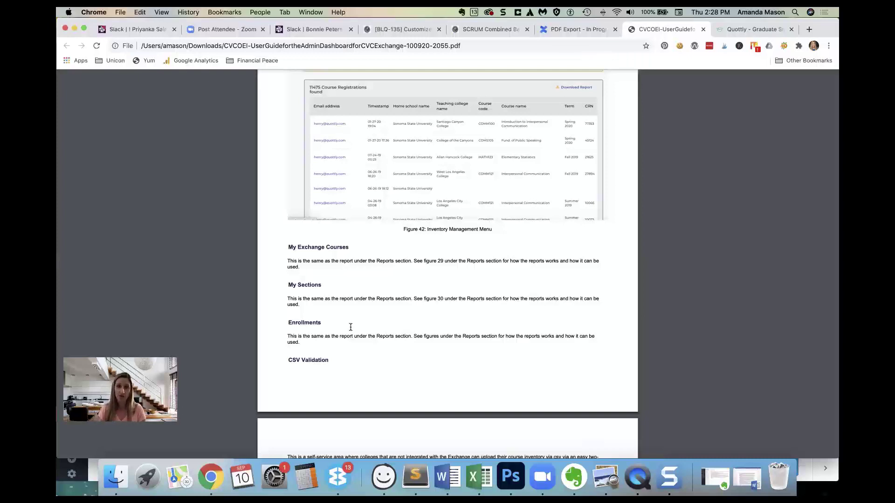
{"action": "scroll", "coordinate": [353, 326], "scroll_direction": "down", "scroll_amount": 5}
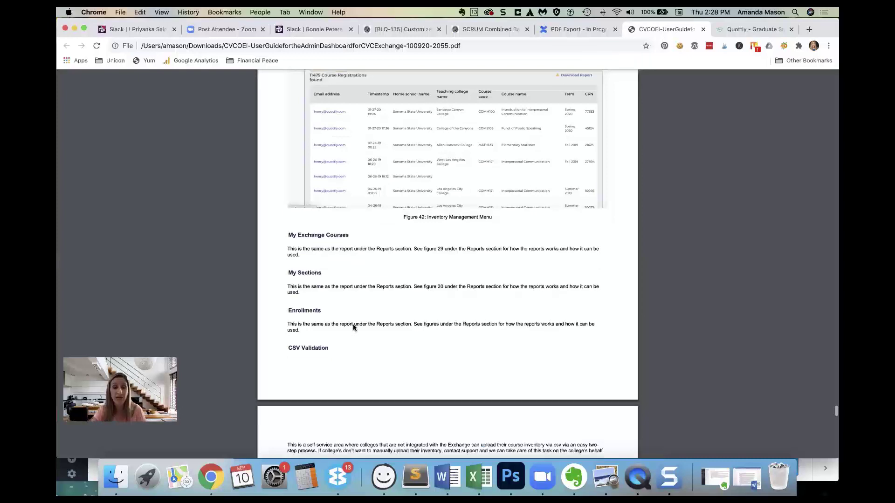
- View the guide's CSV Validation introduction, and switch to the admin site to open the CSV Validation page under Inventory Management
{"action": "scroll", "coordinate": [375, 366], "scroll_direction": "down", "scroll_amount": 4}
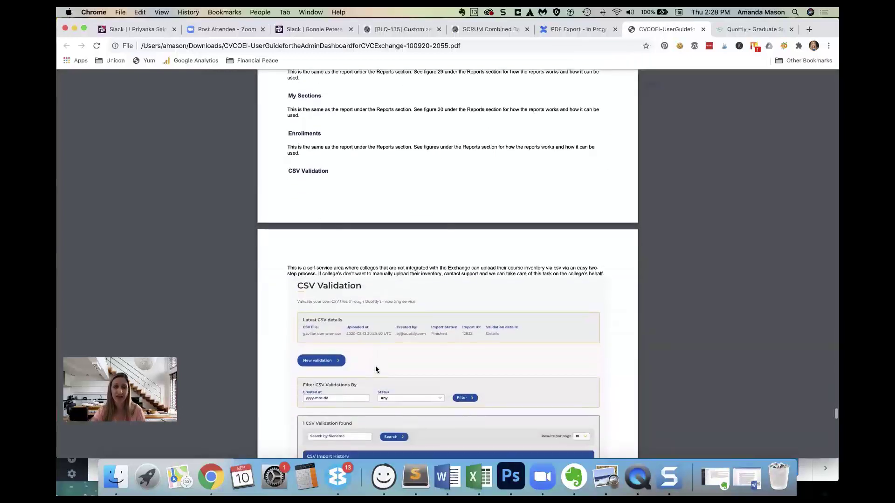
{"action": "left_click", "coordinate": [758, 29]}
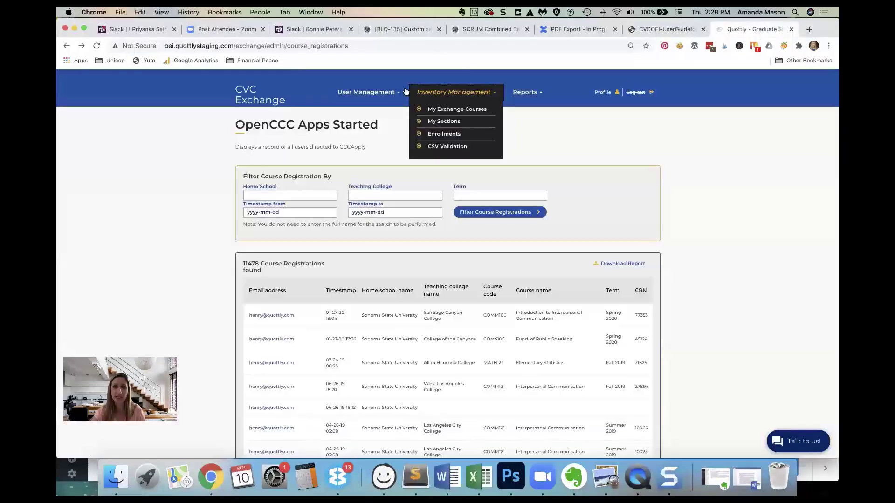
{"action": "left_click", "coordinate": [455, 146]}
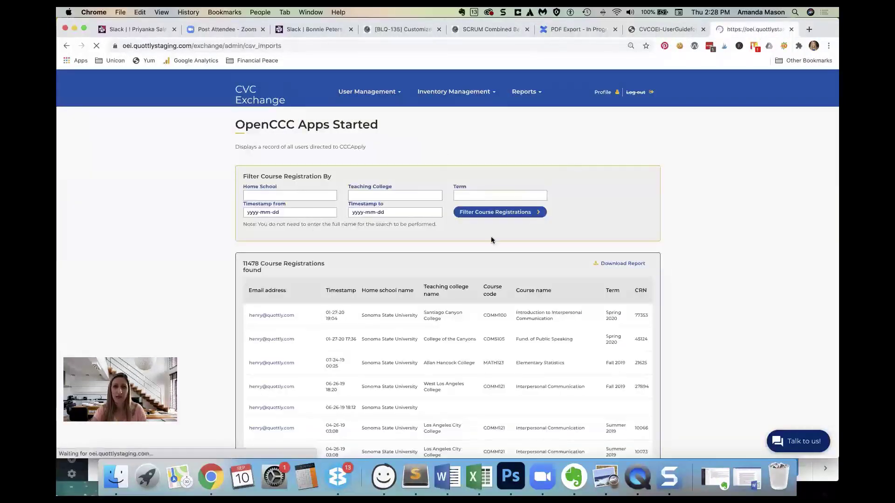
{"action": "scroll", "coordinate": [408, 252], "scroll_direction": "down", "scroll_amount": 2}
{"action": "scroll", "coordinate": [408, 254], "scroll_direction": "up", "scroll_amount": 1}
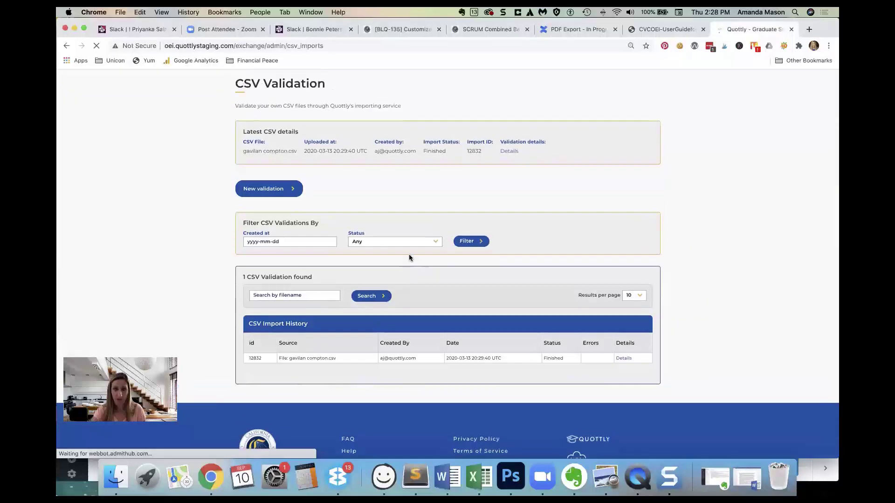
- Switch to the guide and review the CSV Validation figure and Additional Resources, briefly highlighting the support email address
{"action": "left_click", "coordinate": [654, 30]}
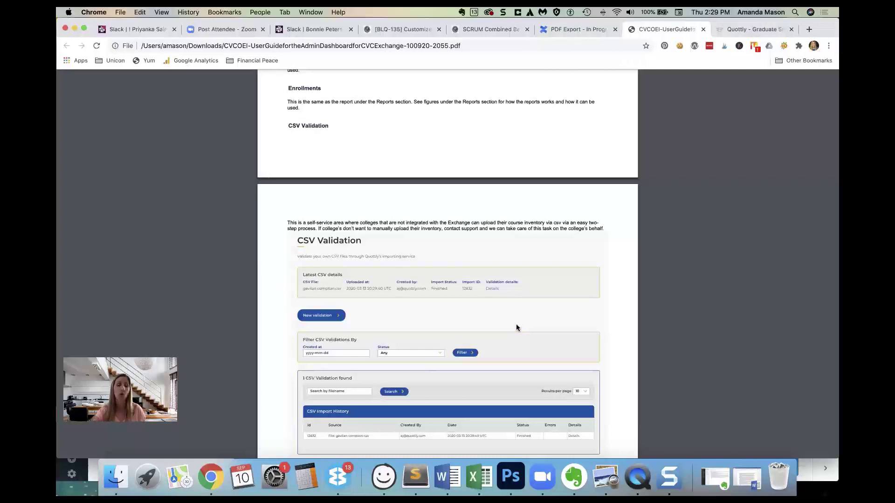
{"action": "scroll", "coordinate": [551, 316], "scroll_direction": "down", "scroll_amount": 5}
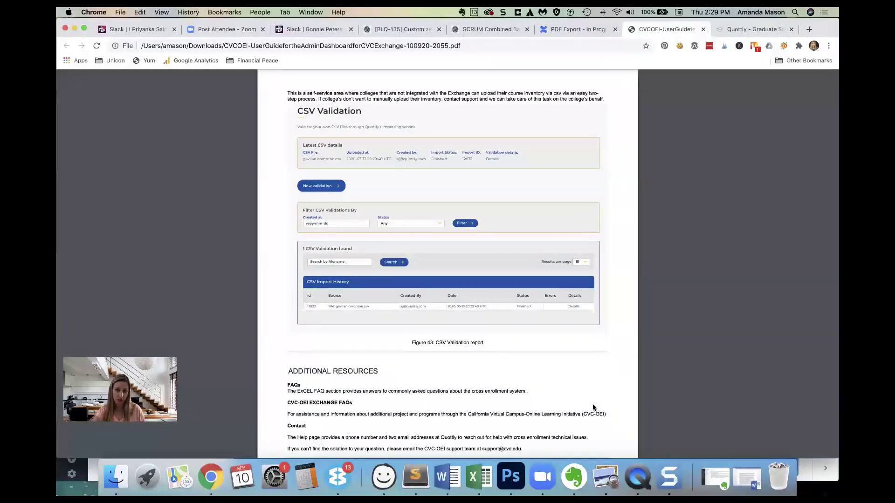
{"action": "scroll", "coordinate": [593, 408], "scroll_direction": "down", "scroll_amount": 3}
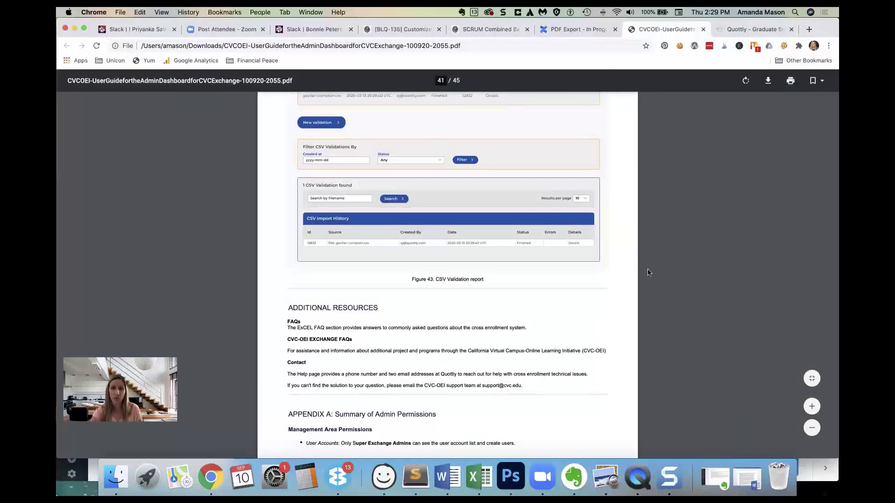
{"action": "scroll", "coordinate": [449, 350], "scroll_direction": "down", "scroll_amount": 2}
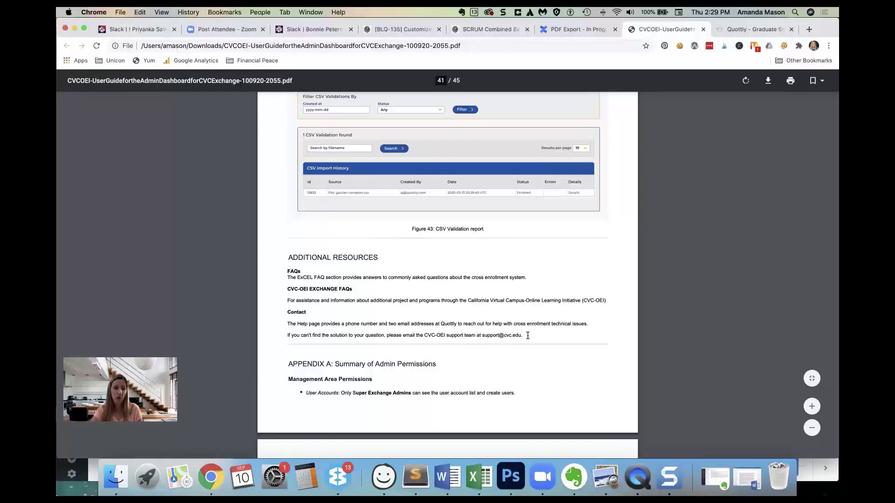
{"action": "left_click_drag", "start_coordinate": [522, 335], "coordinate": [481, 336]}
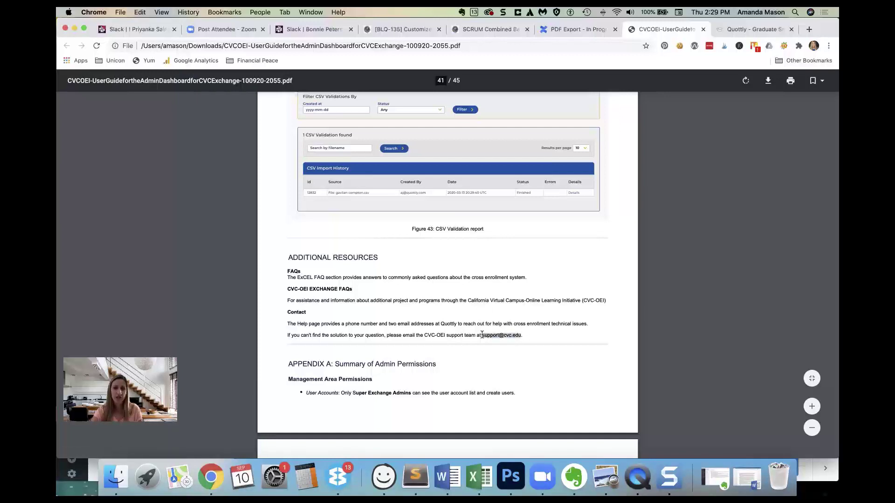
{"action": "left_click", "coordinate": [585, 372]}
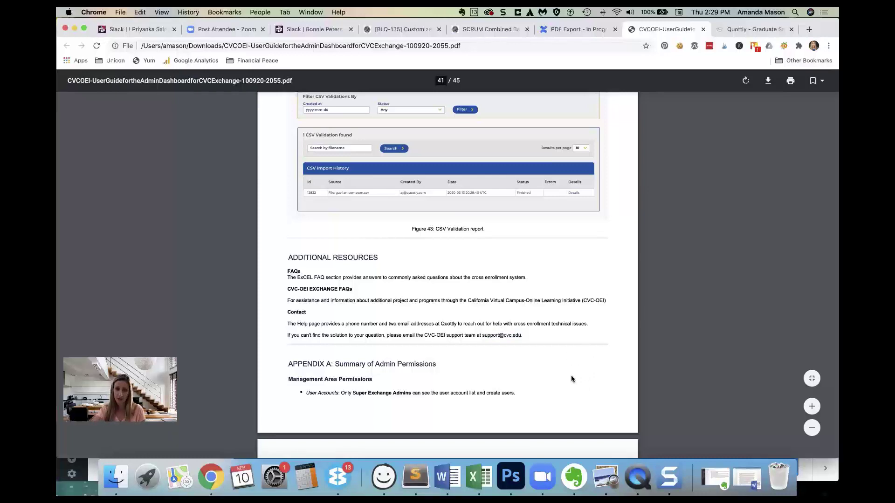
- Read Appendix A of the guide, covering the Management Area and Report Area permissions for each admin type
{"action": "scroll", "coordinate": [571, 378], "scroll_direction": "down", "scroll_amount": 4}
{"action": "scroll", "coordinate": [571, 377], "scroll_direction": "down", "scroll_amount": 4}
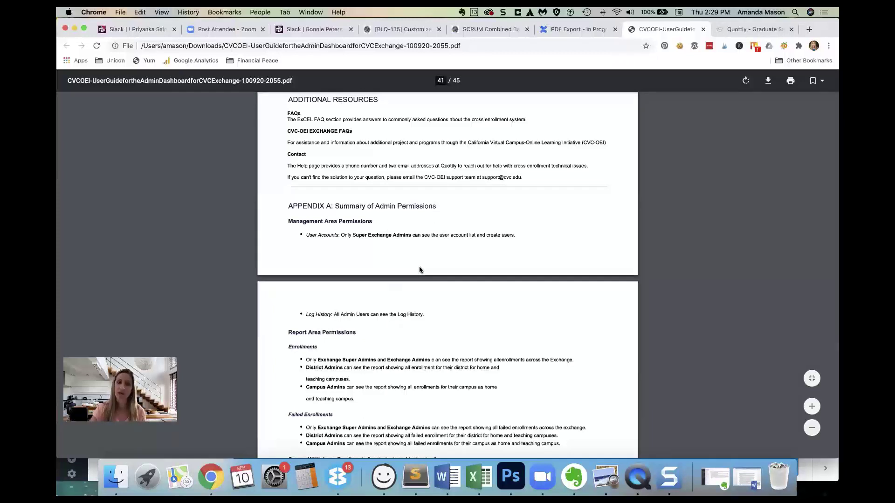
{"action": "scroll", "coordinate": [397, 224], "scroll_direction": "down", "scroll_amount": 2}
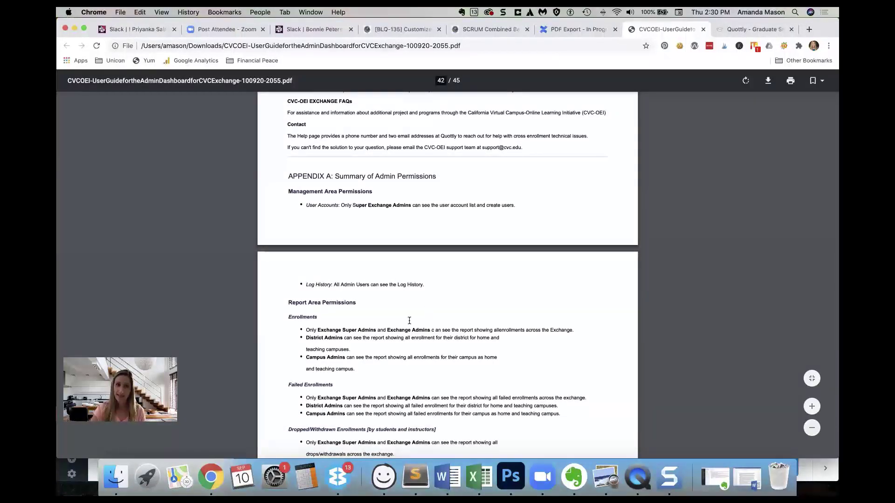
{"action": "scroll", "coordinate": [409, 321], "scroll_direction": "down", "scroll_amount": 1}
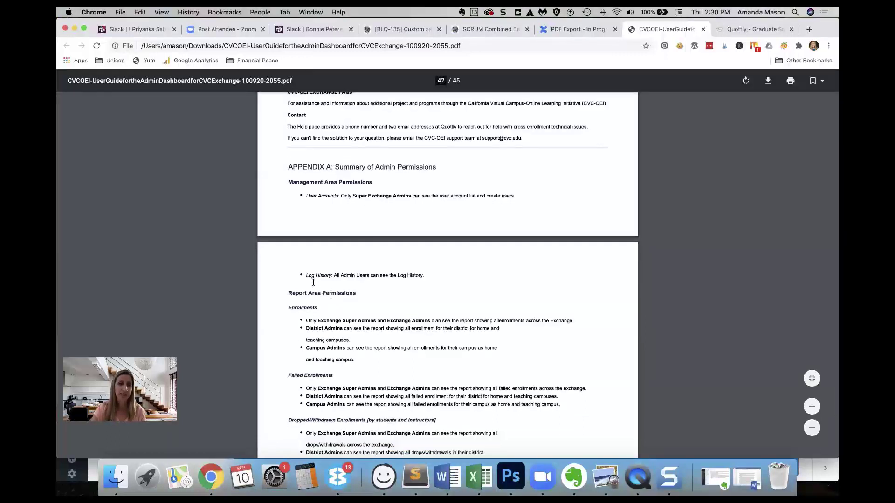
{"action": "scroll", "coordinate": [313, 280], "scroll_direction": "down", "scroll_amount": 1}
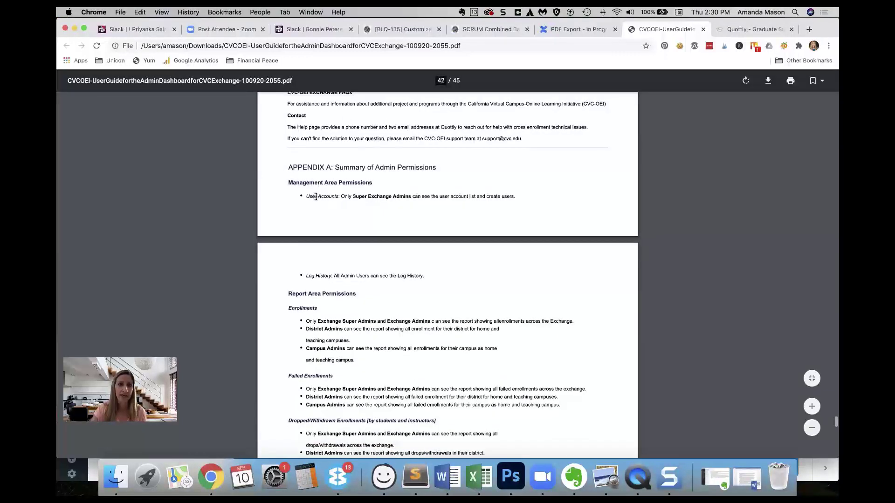
{"action": "scroll", "coordinate": [359, 279], "scroll_direction": "down", "scroll_amount": 4}
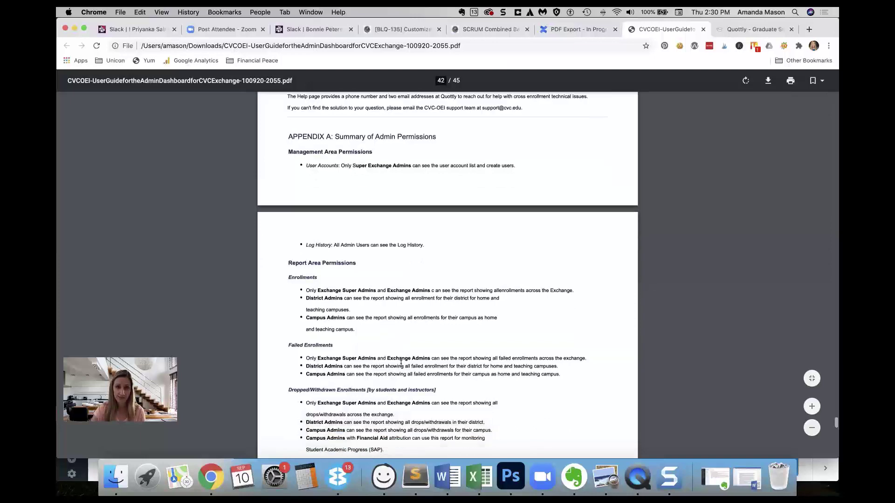
{"action": "scroll", "coordinate": [399, 365], "scroll_direction": "down", "scroll_amount": 3}
{"action": "scroll", "coordinate": [373, 364], "scroll_direction": "down", "scroll_amount": 2}
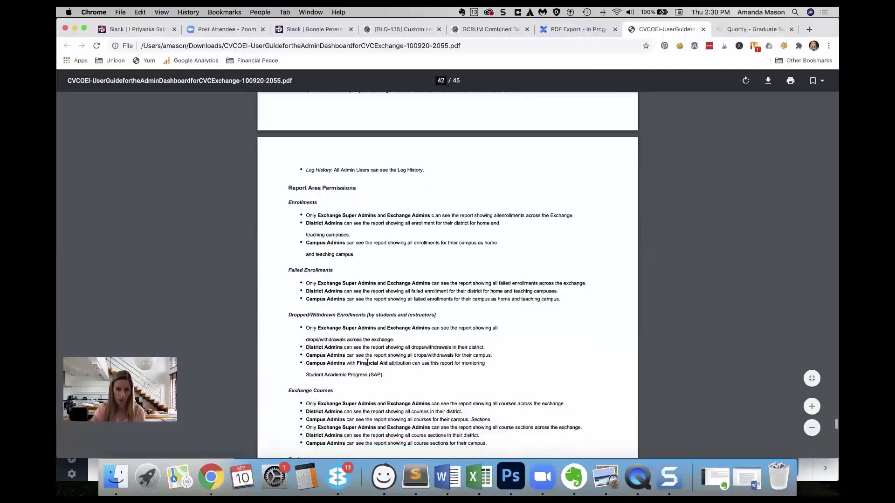
{"action": "scroll", "coordinate": [367, 364], "scroll_direction": "down", "scroll_amount": 20}
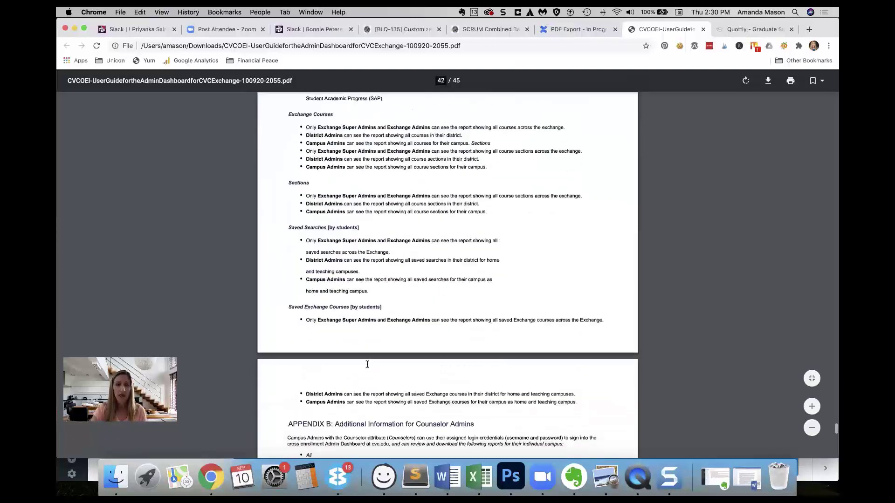
- Review Appendix B on the reports available to Counselor Admins
{"action": "scroll", "coordinate": [368, 364], "scroll_direction": "down", "scroll_amount": 16}
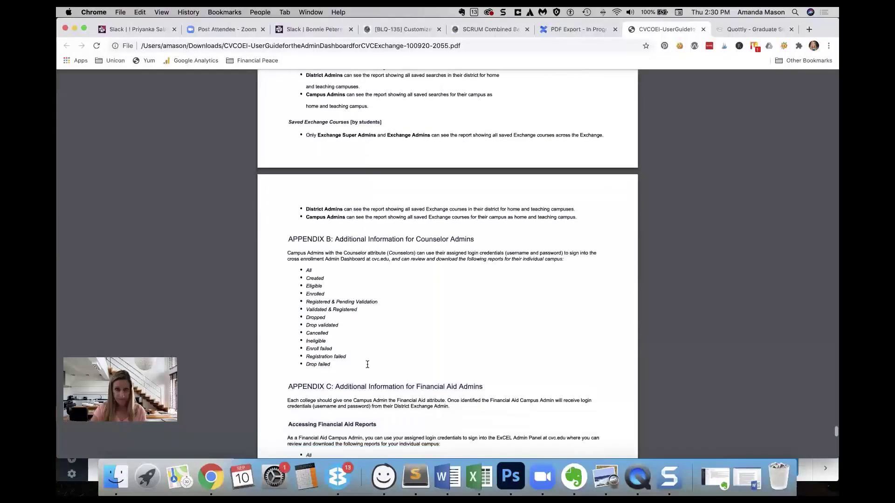
{"action": "scroll", "coordinate": [367, 364], "scroll_direction": "down", "scroll_amount": 1}
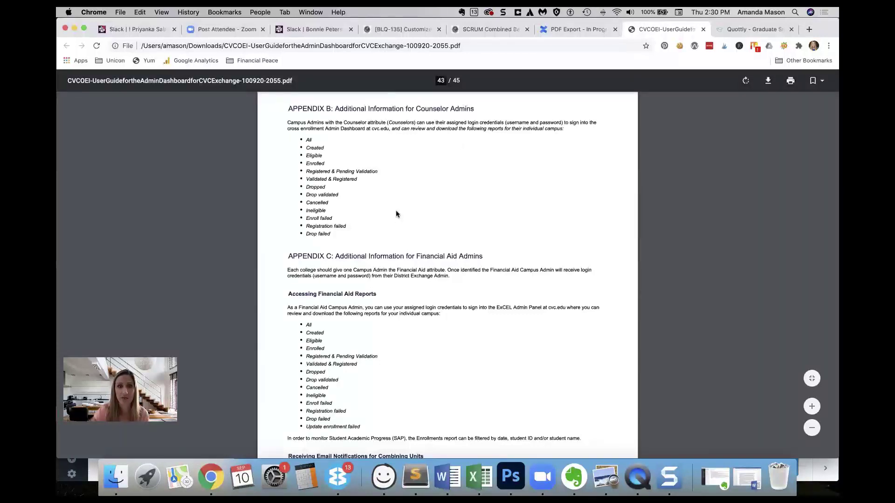
{"action": "scroll", "coordinate": [396, 212], "scroll_direction": "down", "scroll_amount": 1}
{"action": "scroll", "coordinate": [396, 214], "scroll_direction": "up", "scroll_amount": 1}
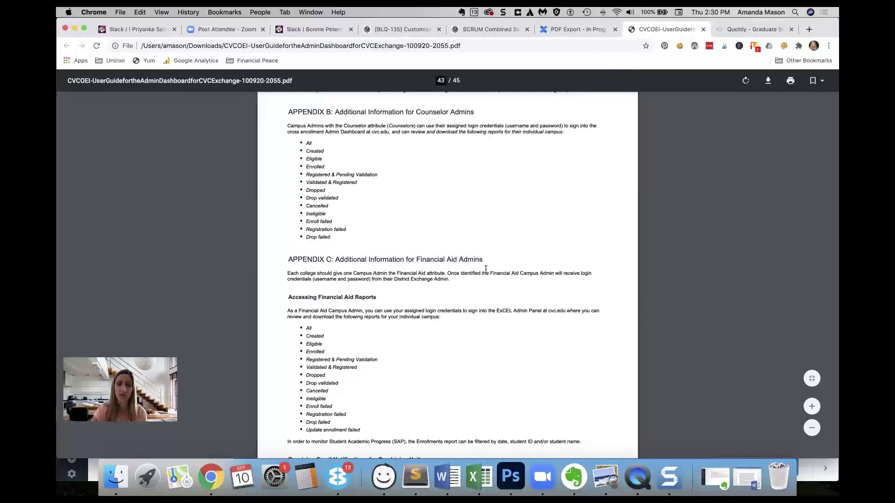
- Read Appendix C for Financial Aid Admins, covering the accessible reports and the email notifications for combining units
{"action": "scroll", "coordinate": [487, 280], "scroll_direction": "down", "scroll_amount": 2}
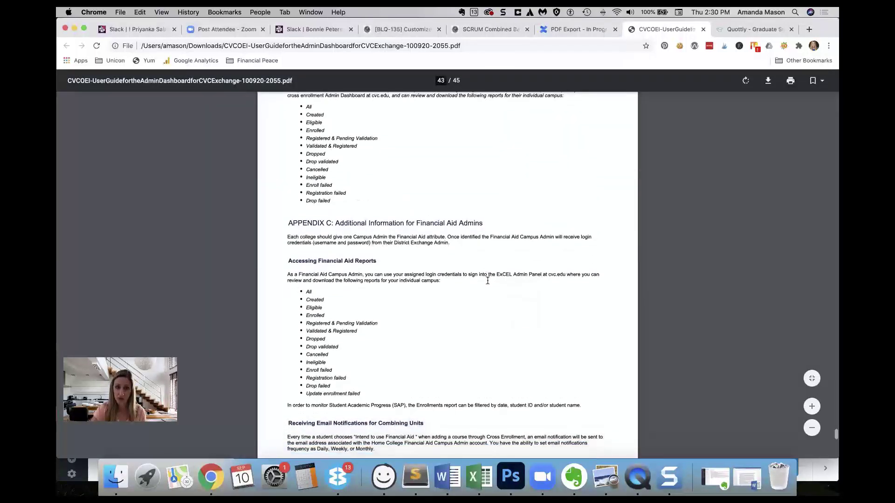
{"action": "scroll", "coordinate": [449, 289], "scroll_direction": "down", "scroll_amount": 2}
{"action": "scroll", "coordinate": [315, 282], "scroll_direction": "down", "scroll_amount": 3}
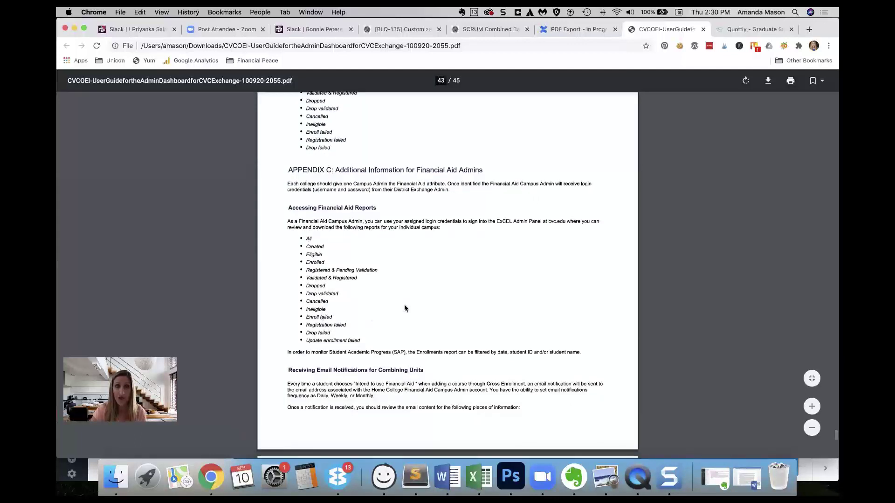
{"action": "scroll", "coordinate": [402, 302], "scroll_direction": "up", "scroll_amount": 1}
{"action": "scroll", "coordinate": [400, 312], "scroll_direction": "down", "scroll_amount": 6}
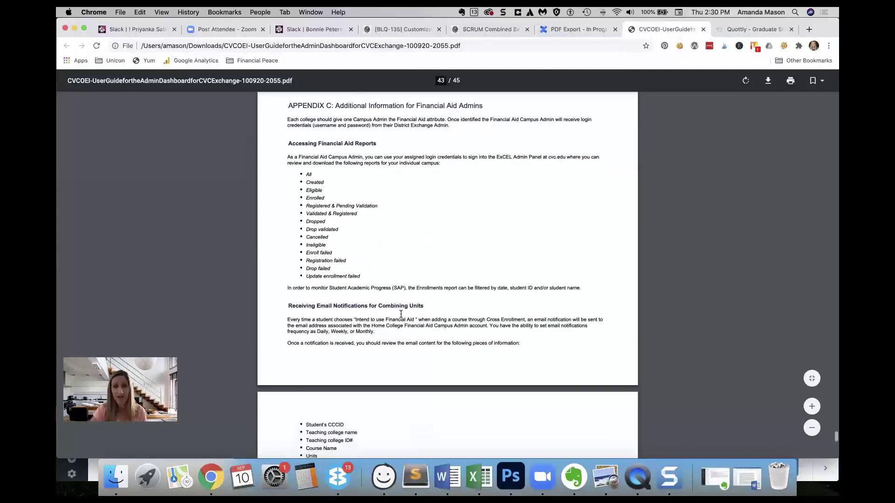
{"action": "scroll", "coordinate": [400, 314], "scroll_direction": "down", "scroll_amount": 3}
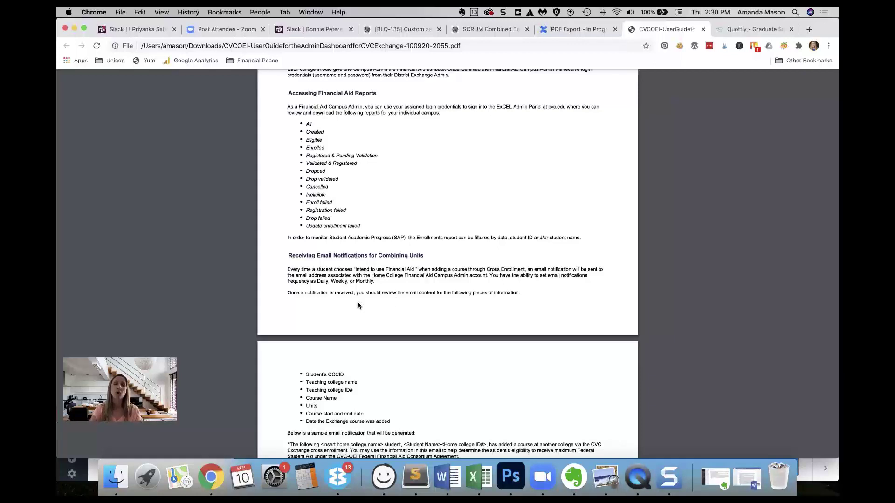
{"action": "scroll", "coordinate": [358, 304], "scroll_direction": "down", "scroll_amount": 2}
{"action": "scroll", "coordinate": [358, 302], "scroll_direction": "down", "scroll_amount": 1}
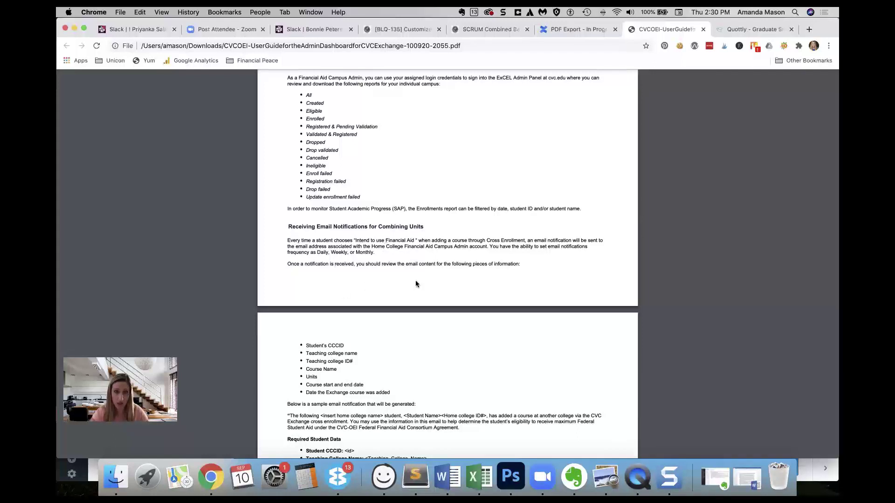
{"action": "scroll", "coordinate": [420, 328], "scroll_direction": "down", "scroll_amount": 1}
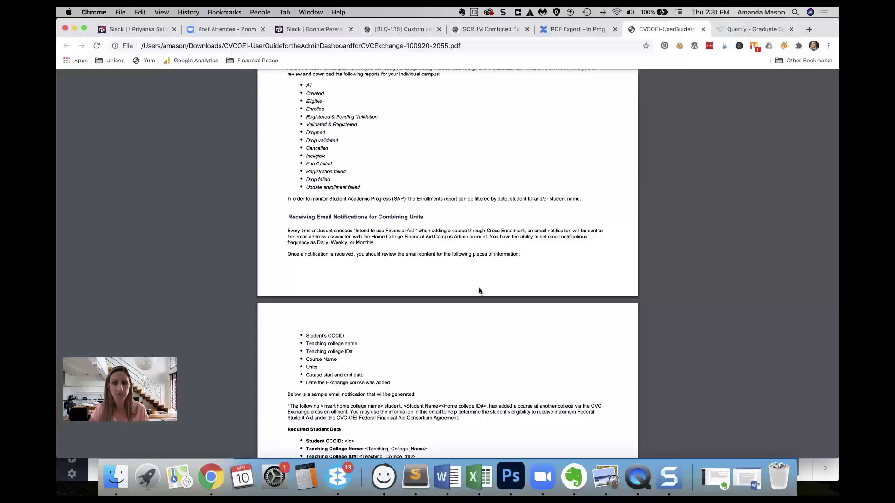
- Examine the sample notification emails for added and dropped courses, with their required student data, briefly highlighting the first email's opening words
{"action": "scroll", "coordinate": [479, 291], "scroll_direction": "down", "scroll_amount": 5}
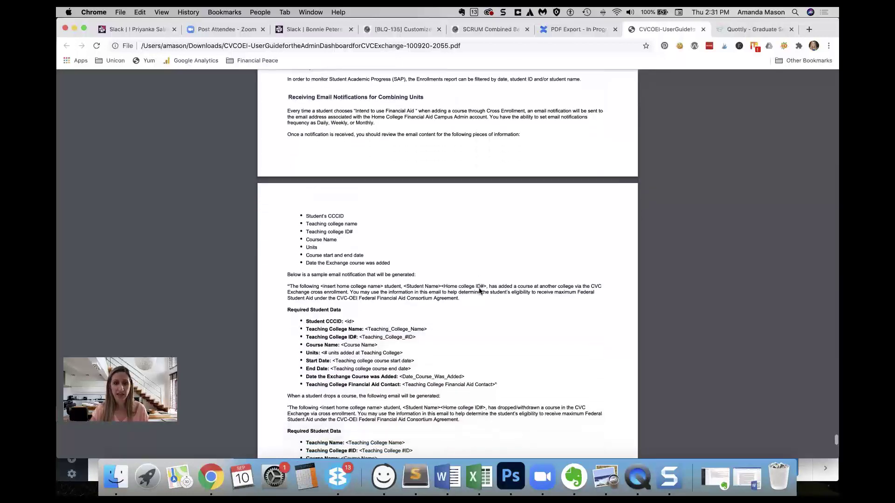
{"action": "scroll", "coordinate": [479, 291], "scroll_direction": "down", "scroll_amount": 5}
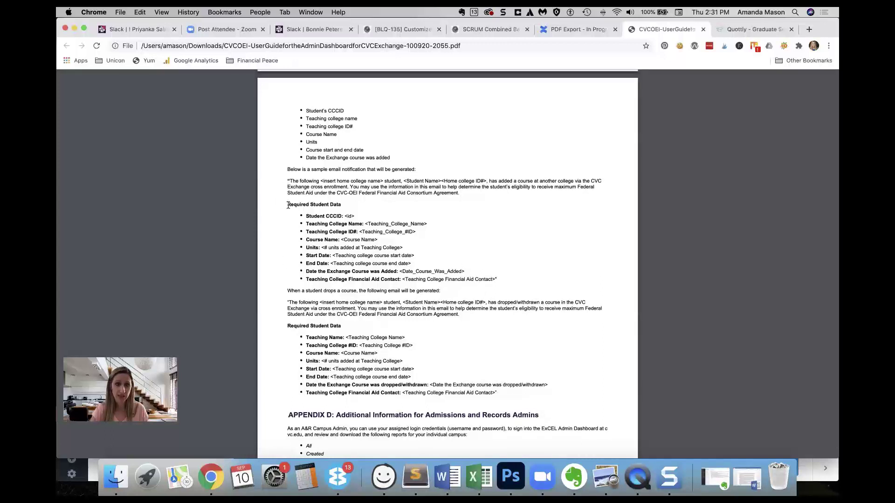
{"action": "left_click_drag", "start_coordinate": [287, 180], "coordinate": [402, 178]}
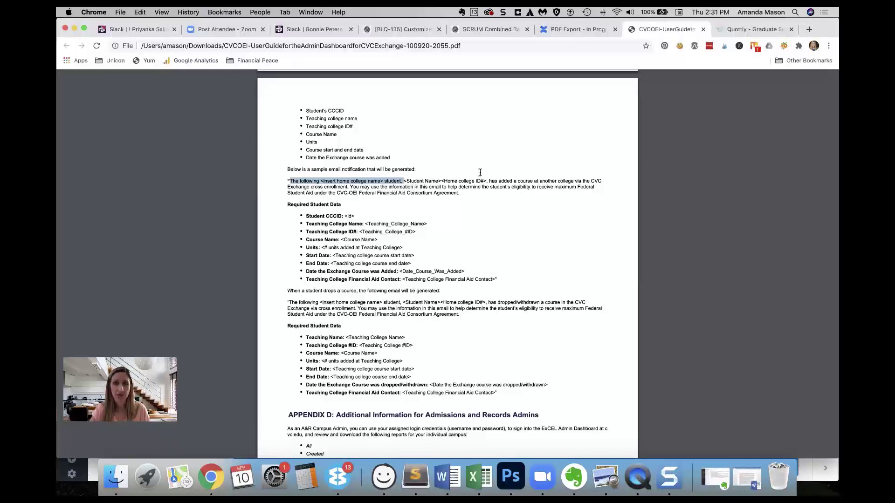
{"action": "left_click", "coordinate": [533, 183]}
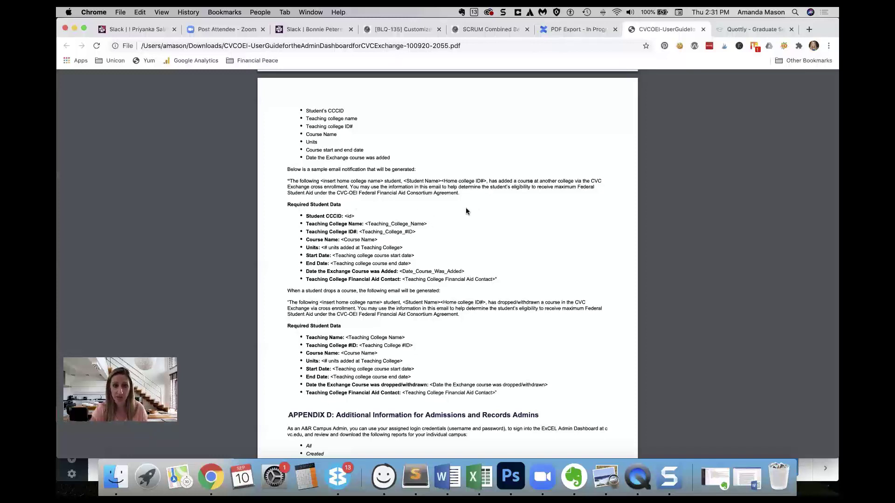
{"action": "scroll", "coordinate": [474, 221], "scroll_direction": "down", "scroll_amount": 1}
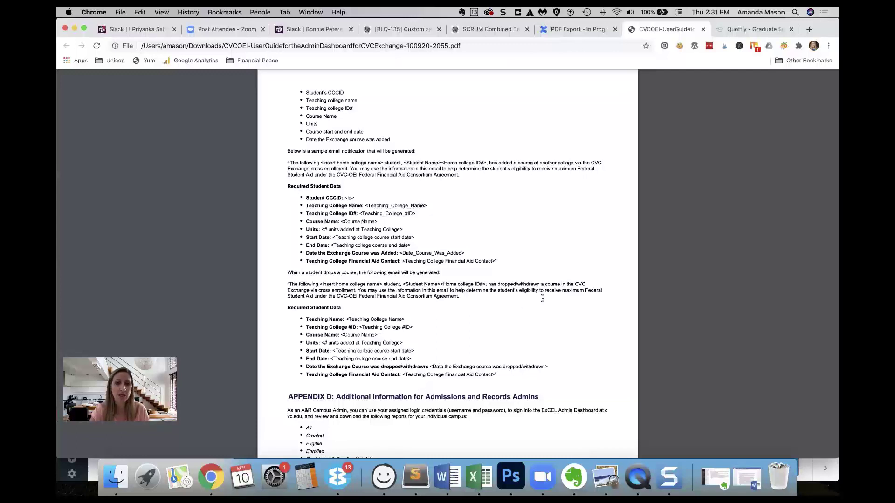
{"action": "scroll", "coordinate": [512, 210], "scroll_direction": "down", "scroll_amount": 1}
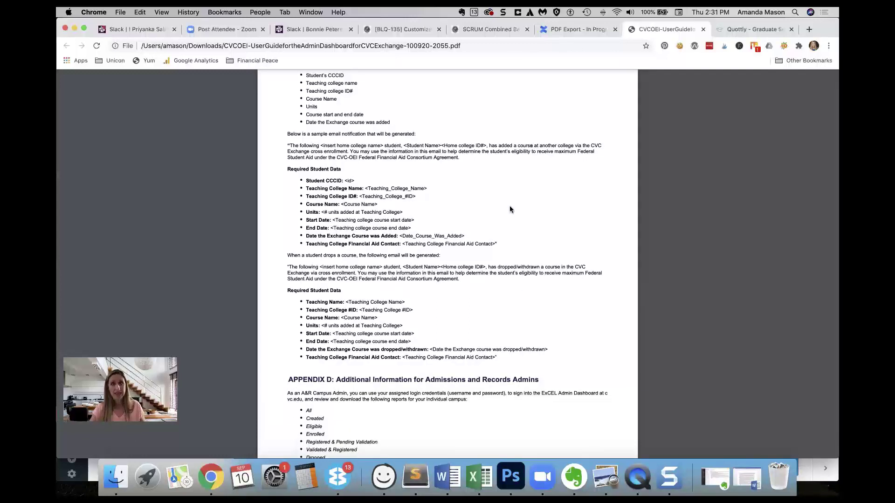
{"action": "scroll", "coordinate": [510, 210], "scroll_direction": "down", "scroll_amount": 2}
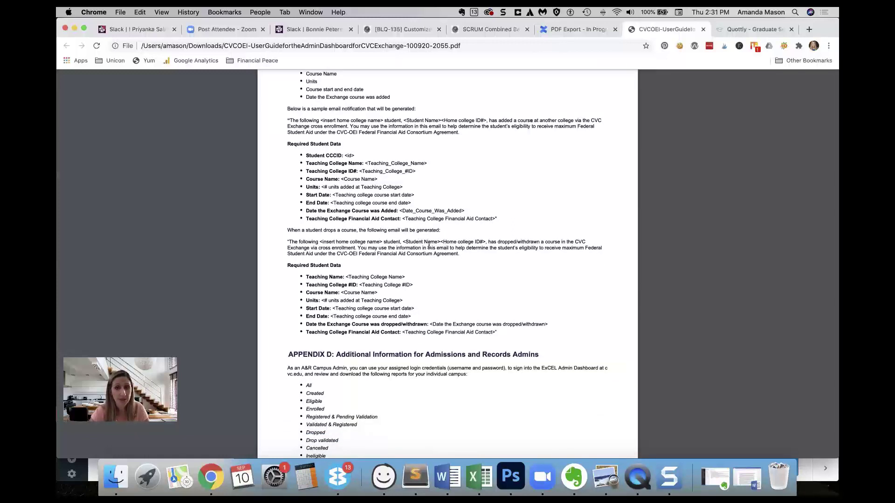
{"action": "scroll", "coordinate": [426, 248], "scroll_direction": "down", "scroll_amount": 1}
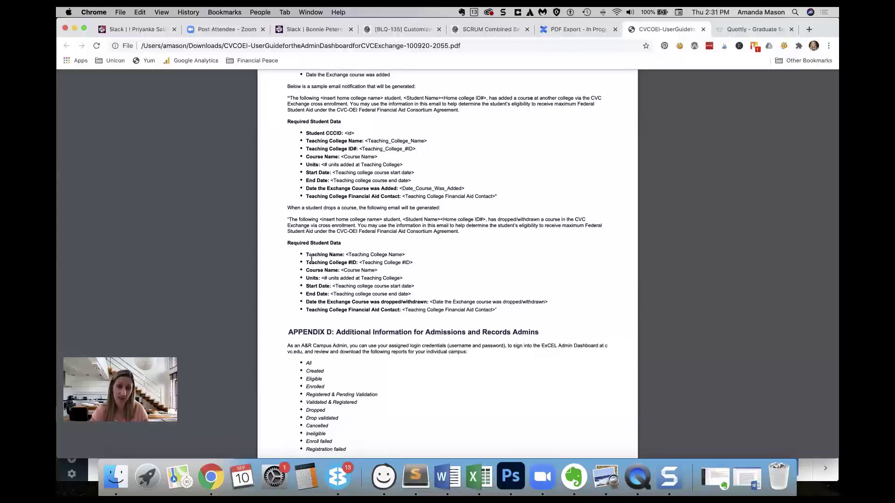
{"action": "scroll", "coordinate": [350, 282], "scroll_direction": "down", "scroll_amount": 1}
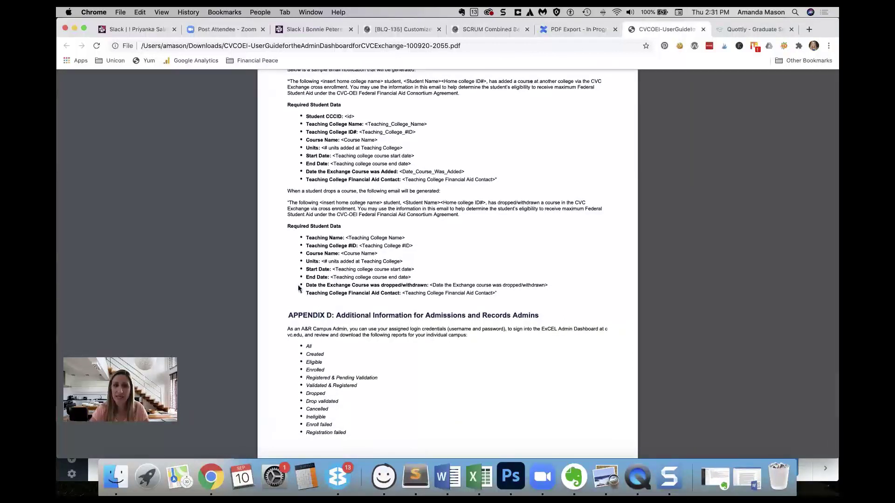
- Briefly highlight the dropped/withdrawn date line in the sample drop email and the full report list for Admissions and Records Admins in Appendix D
{"action": "left_click_drag", "start_coordinate": [304, 284], "coordinate": [552, 285]}
{"action": "scroll", "coordinate": [552, 286], "scroll_direction": "down", "scroll_amount": 1}
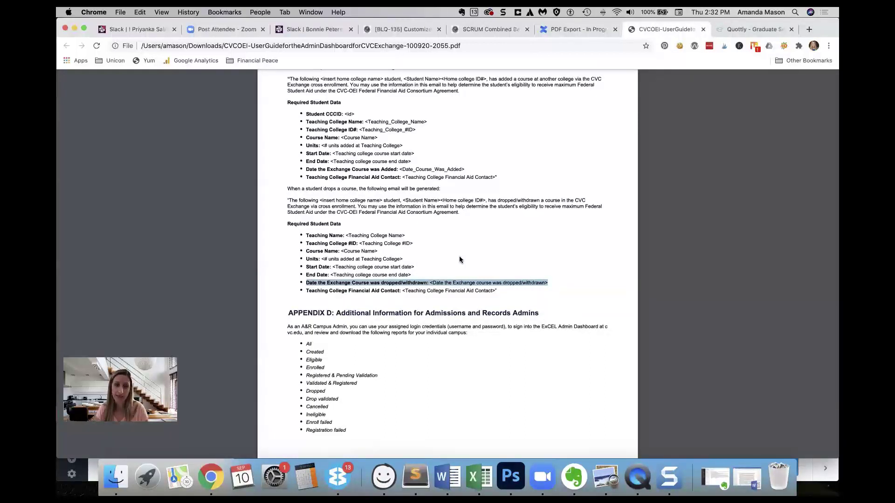
{"action": "scroll", "coordinate": [469, 358], "scroll_direction": "down", "scroll_amount": 5}
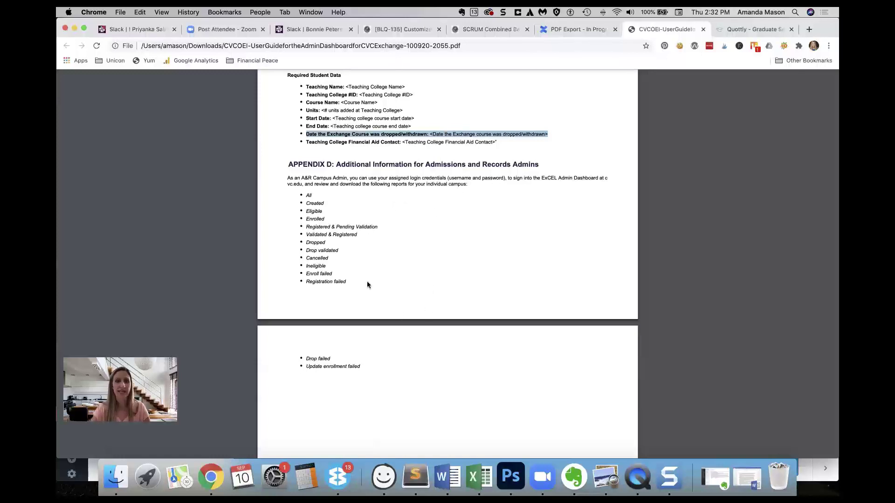
{"action": "left_click", "coordinate": [365, 364]}
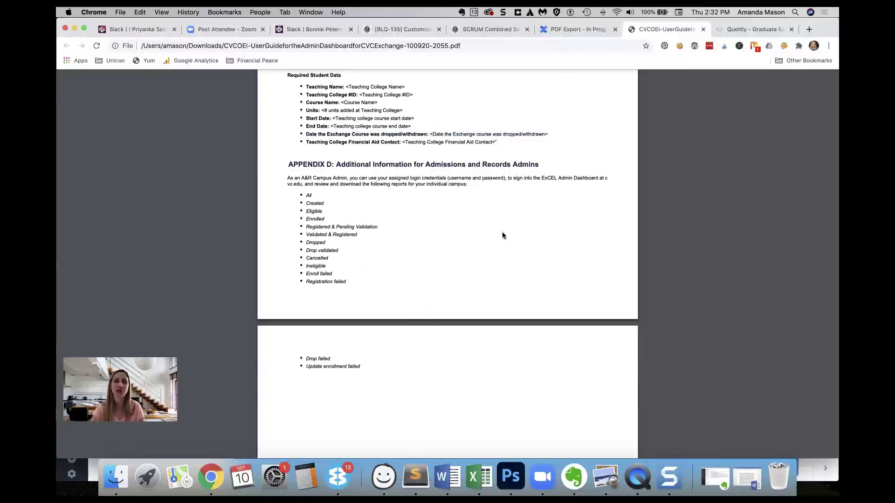
{"action": "left_click_drag", "start_coordinate": [307, 196], "coordinate": [364, 371]}
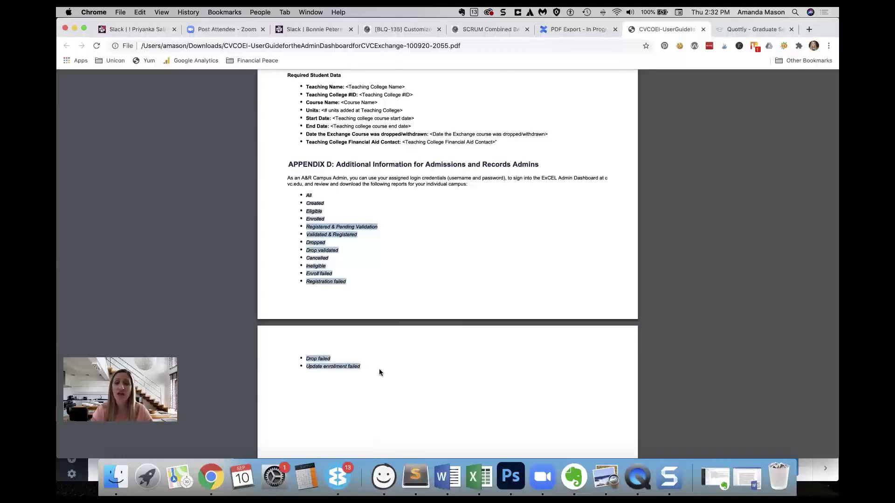
{"action": "left_click", "coordinate": [506, 363]}
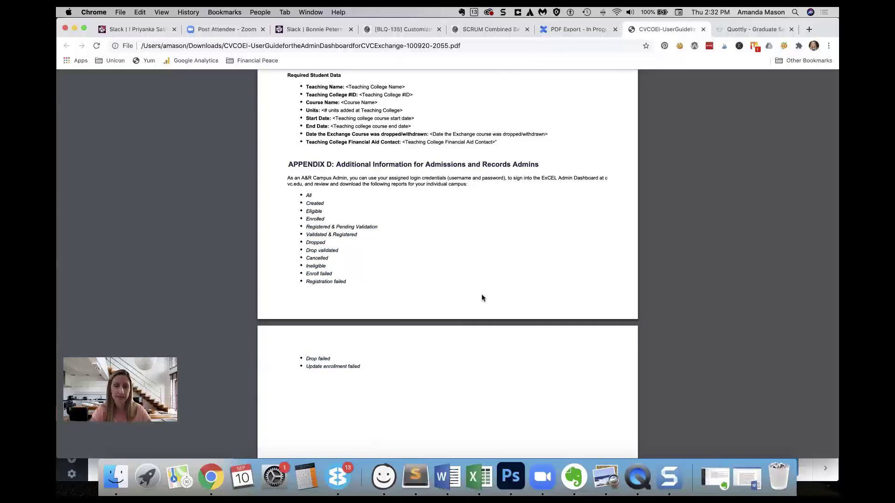
- Revisit the guide's Report Area Permissions and switch back to the CVC Exchange CSV Validation page
{"action": "scroll", "coordinate": [482, 295], "scroll_direction": "down", "scroll_amount": 10}
{"action": "scroll", "coordinate": [482, 294], "scroll_direction": "up", "scroll_amount": 2}
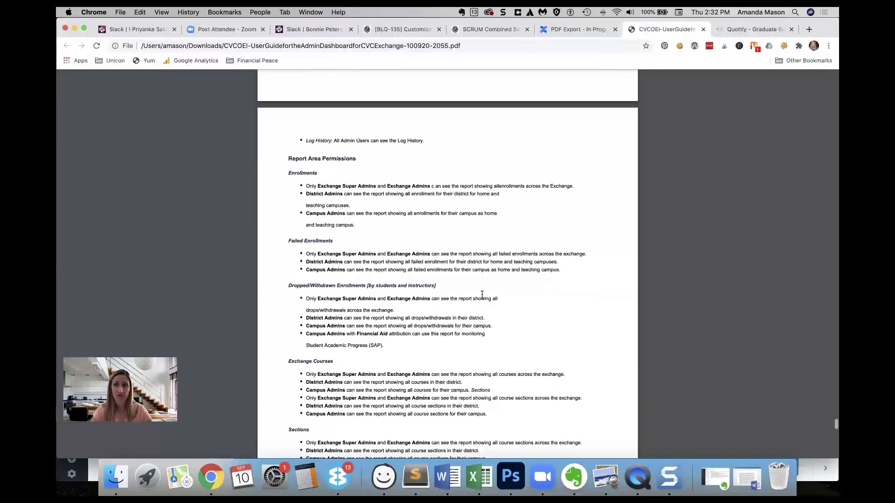
{"action": "left_click", "coordinate": [751, 29]}
{"action": "scroll", "coordinate": [421, 195], "scroll_direction": "up", "scroll_amount": 2}
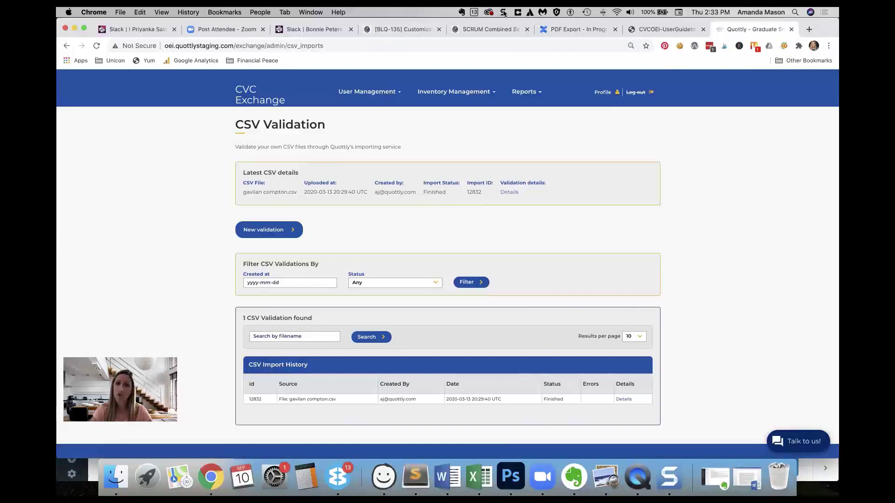
{"action": "left_click", "coordinate": [502, 13]}
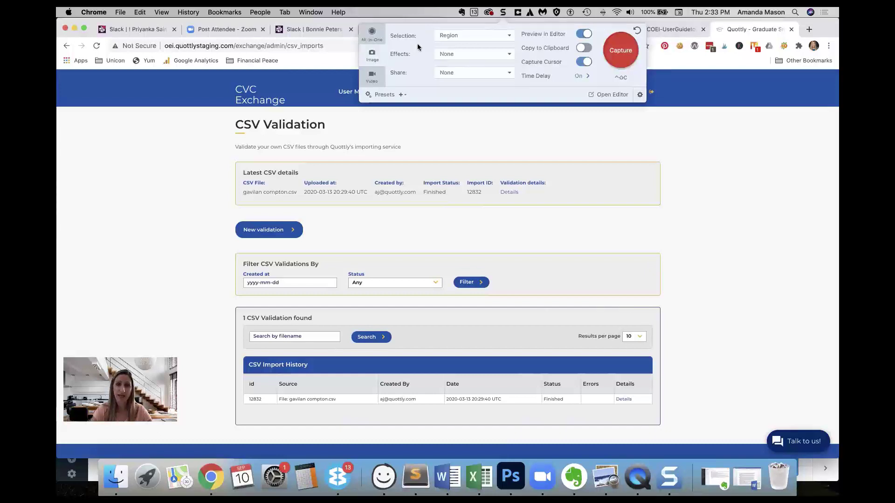
{"action": "left_click", "coordinate": [629, 164]}
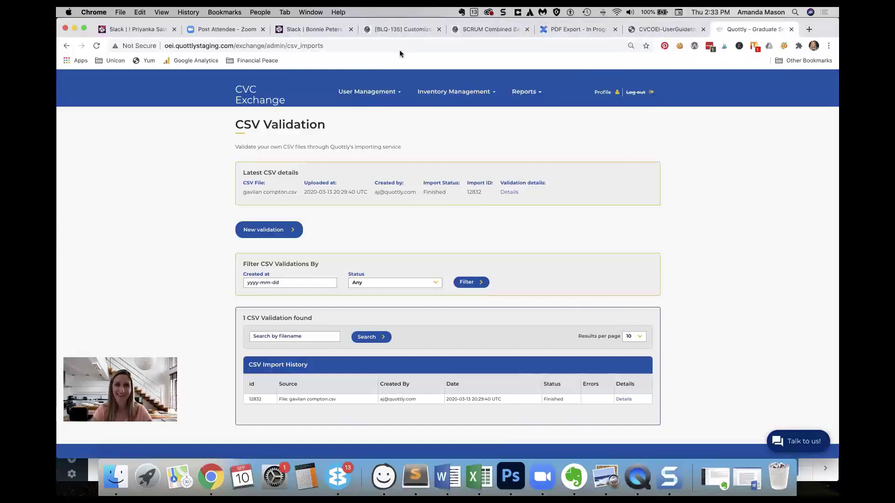